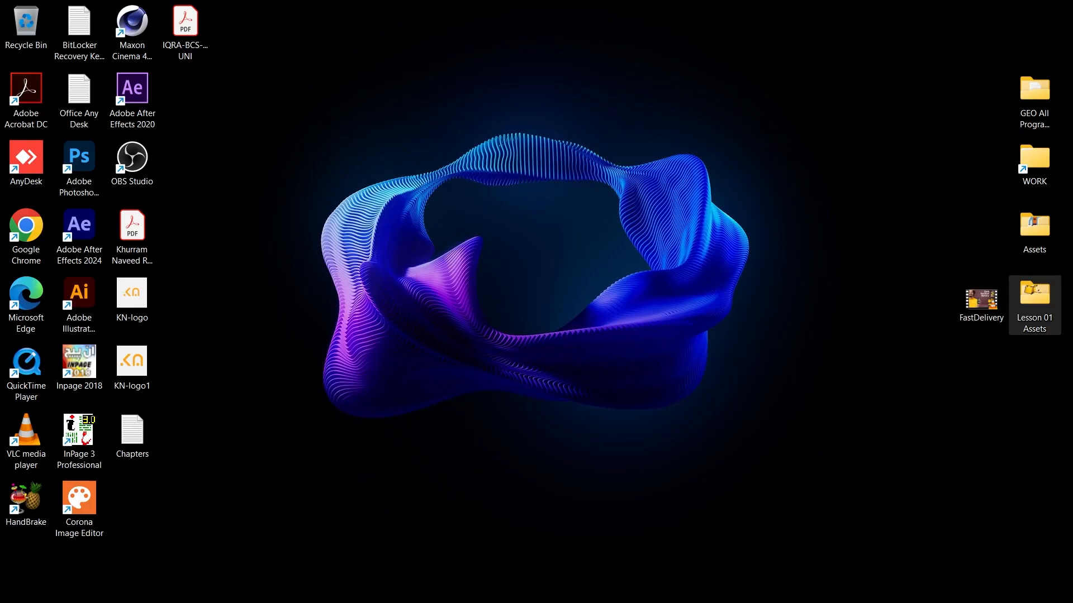
# Open the Lesson 01 Assets folder and import all of its files into the After Effects project
pyautogui.doubleClick(1034, 304)
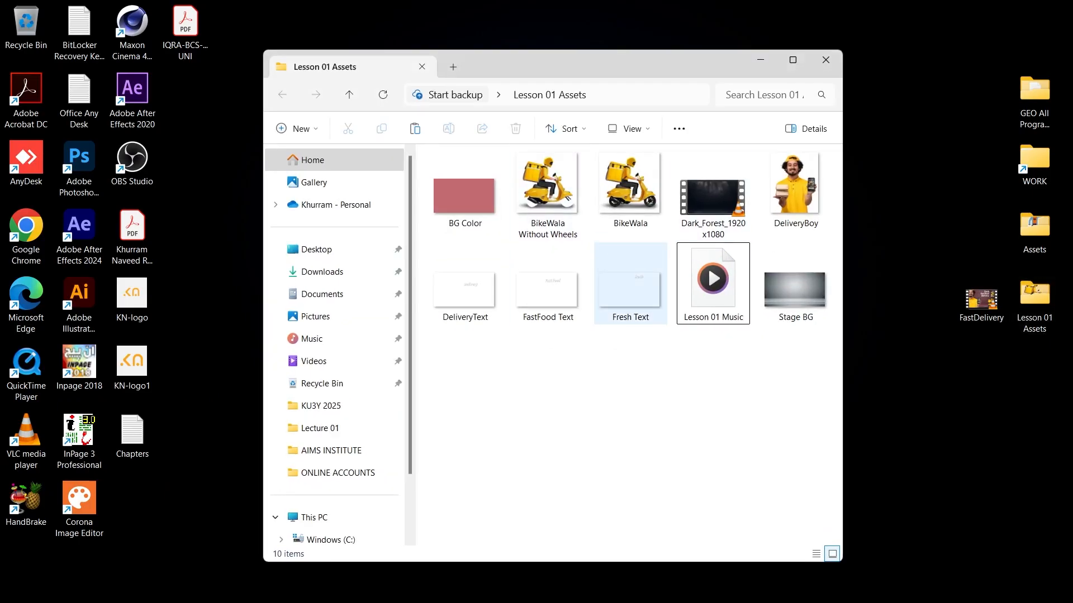
pyautogui.moveTo(813, 368); pyautogui.dragTo(429, 149)
pyautogui.moveTo(465, 190); pyautogui.dragTo(185, 258)
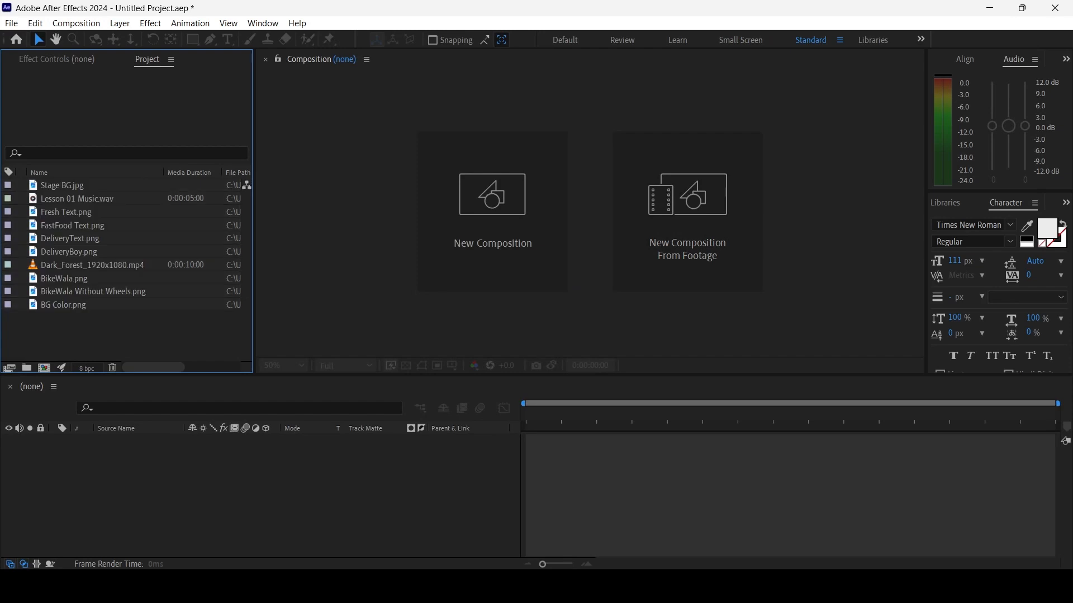
# Look through the imported assets one by one to review their previews
pyautogui.press('Down')
pyautogui.press('Down')
pyautogui.press('Down')
pyautogui.press('Down')
pyautogui.press('Down')
pyautogui.press('Down')
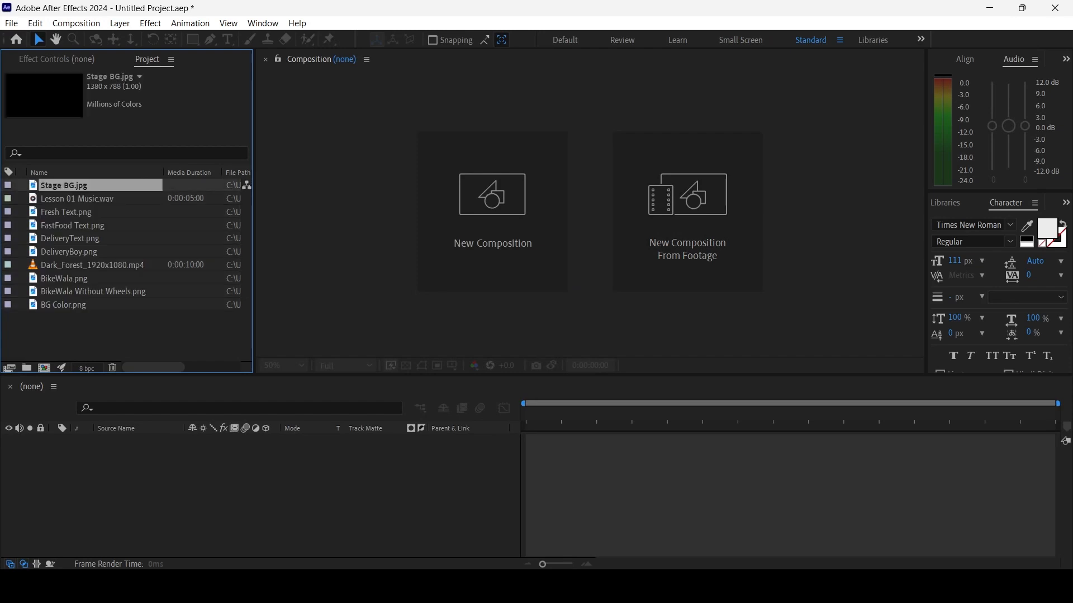
pyautogui.press('Down')
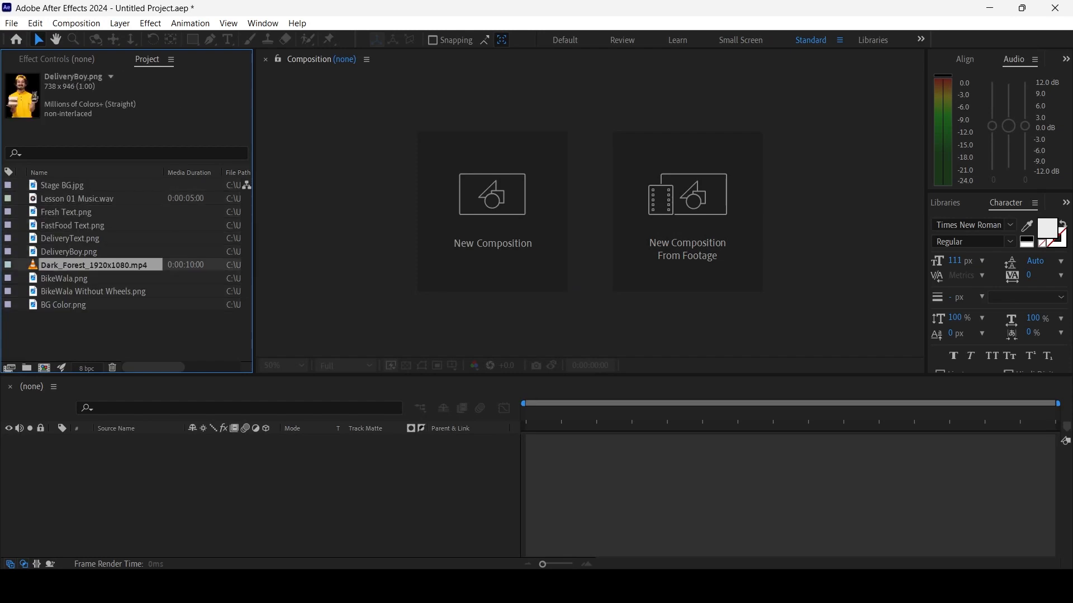
pyautogui.click(78, 199)
# Create three top-level project folders named Images, Videos and Audios
pyautogui.hotkey('ctrl', 'shift', 'a')
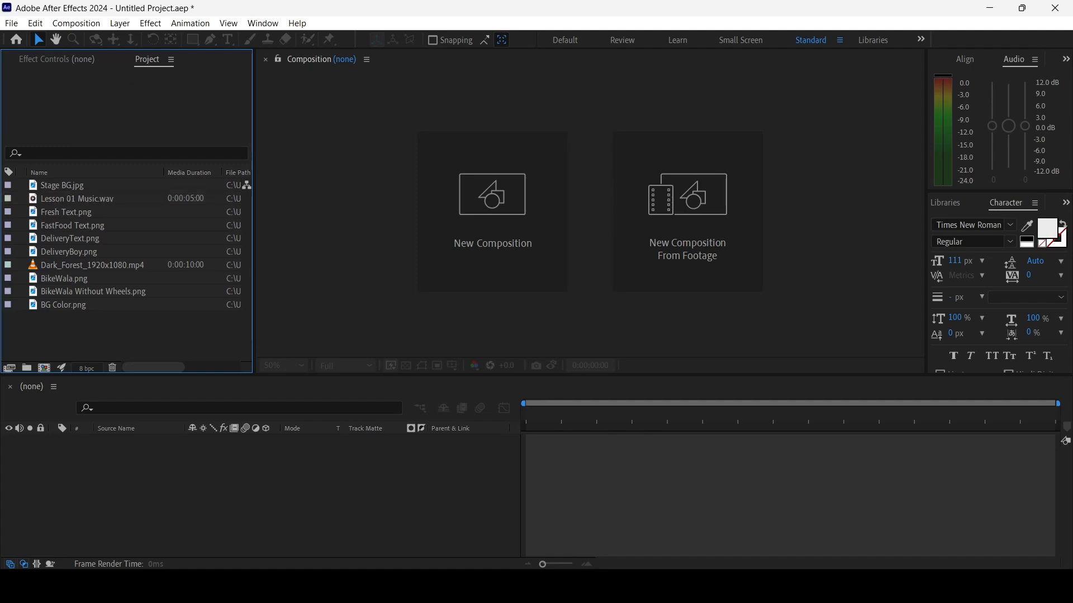
pyautogui.hotkey('ctrl', 'alt', 'shift', 'n')
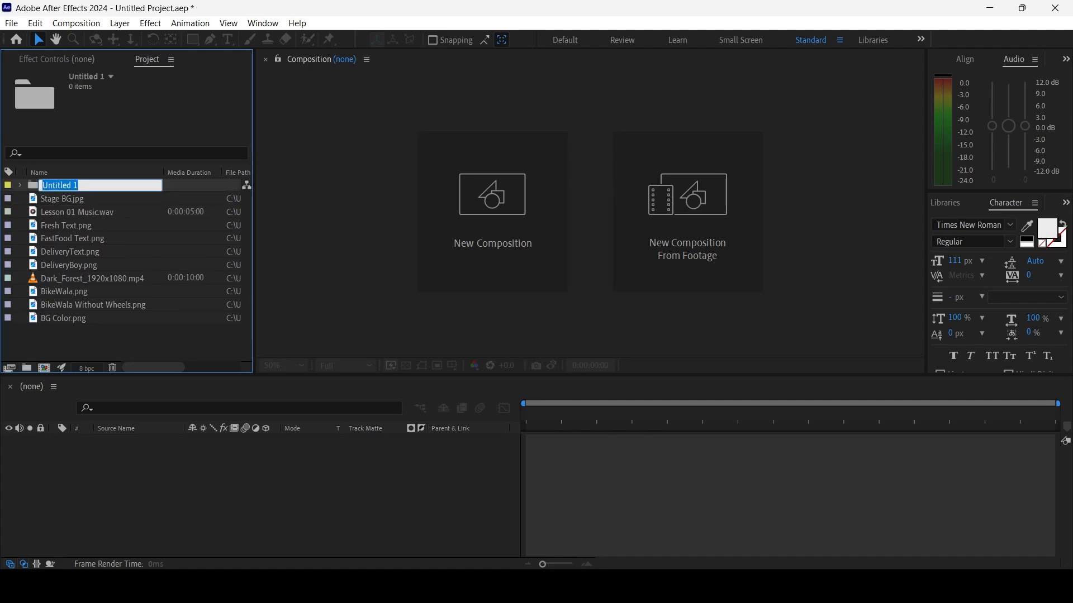
pyautogui.write('Images')
pyautogui.press('Return')
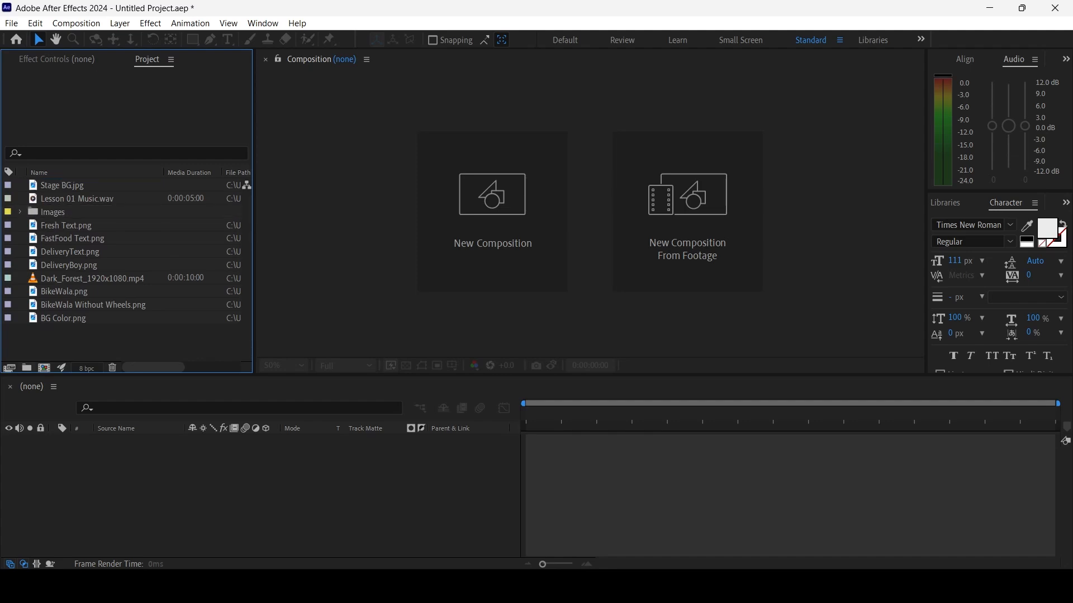
pyautogui.click(27, 369)
pyautogui.write('Videos')
pyautogui.press('Return')
pyautogui.click(26, 368)
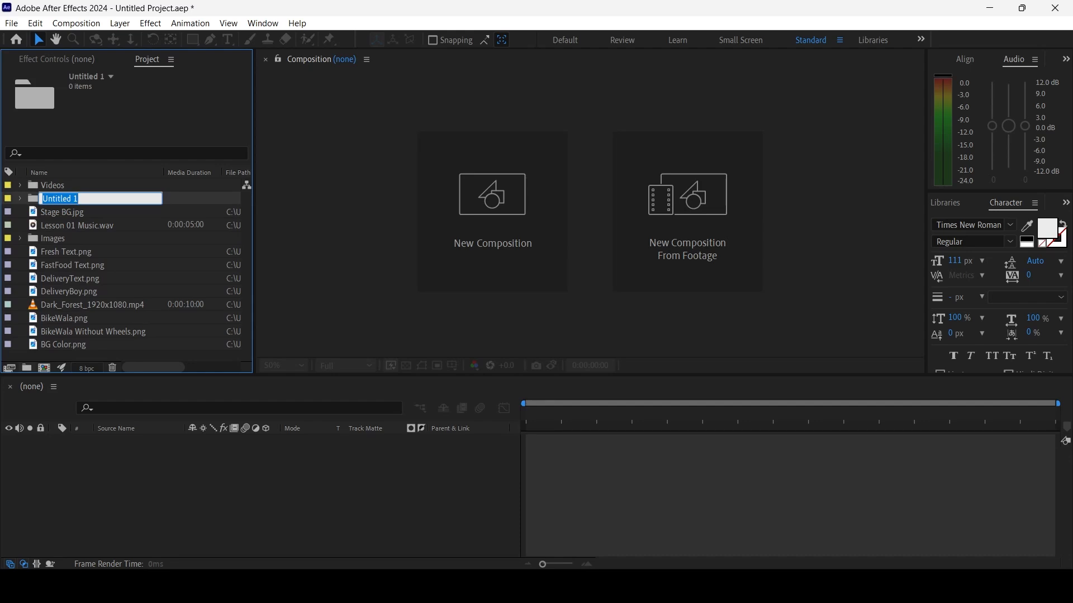
pyautogui.write('Audios')
pyautogui.press('Return')
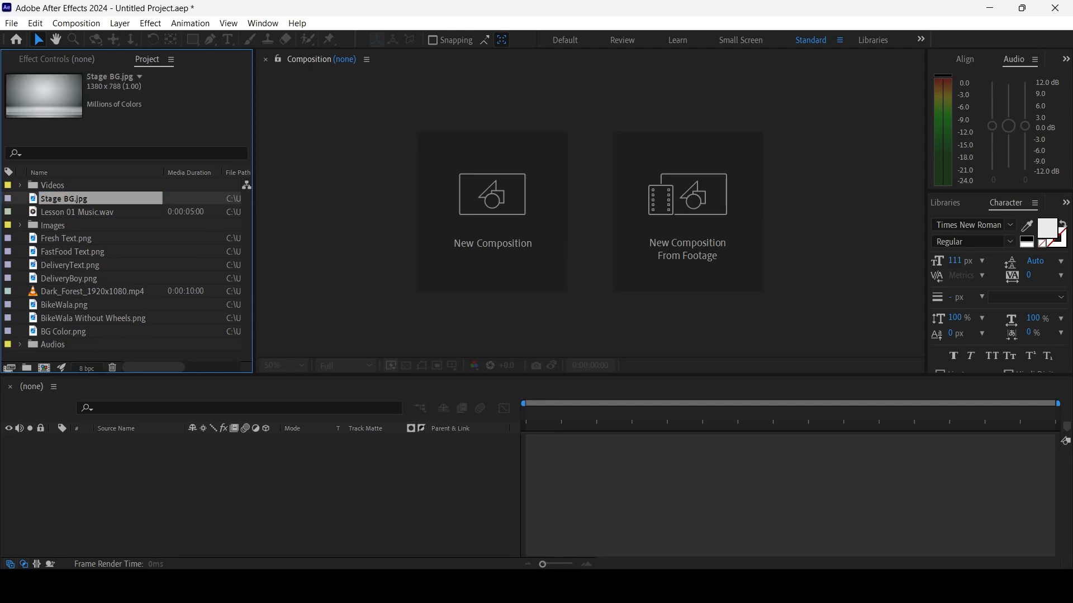
# Sort the imported files into their folders: stills into Images, Lesson 01 Music.wav into Audios and Dark_Forest_1920x1080.mp4 into Videos
pyautogui.keyDown('ctrl'); pyautogui.click(66, 238); pyautogui.keyUp('ctrl')
pyautogui.keyDown('ctrl'); pyautogui.click(72, 252); pyautogui.keyUp('ctrl')
pyautogui.keyDown('ctrl'); pyautogui.click(69, 279); pyautogui.keyUp('ctrl')
pyautogui.keyDown('ctrl'); pyautogui.click(71, 266); pyautogui.keyUp('ctrl')
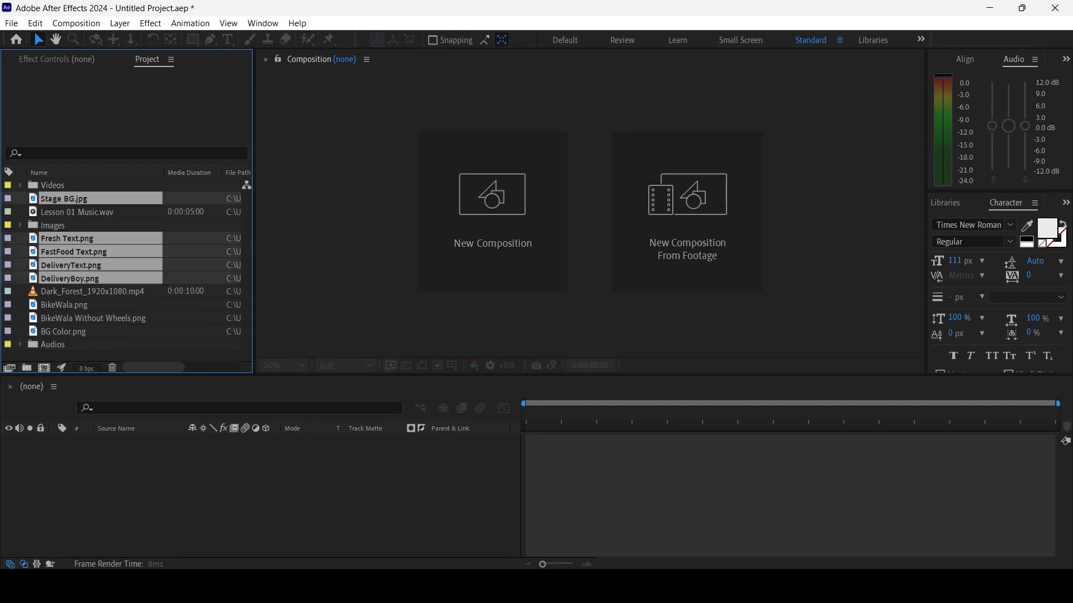
pyautogui.keyDown('ctrl'); pyautogui.click(64, 305); pyautogui.keyUp('ctrl')
pyautogui.keyDown('ctrl'); pyautogui.click(63, 332); pyautogui.keyUp('ctrl')
pyautogui.keyDown('ctrl'); pyautogui.click(84, 319); pyautogui.keyUp('ctrl')
pyautogui.moveTo(84, 319); pyautogui.dragTo(42, 200)
pyautogui.click(78, 199)
pyautogui.click(44, 212)
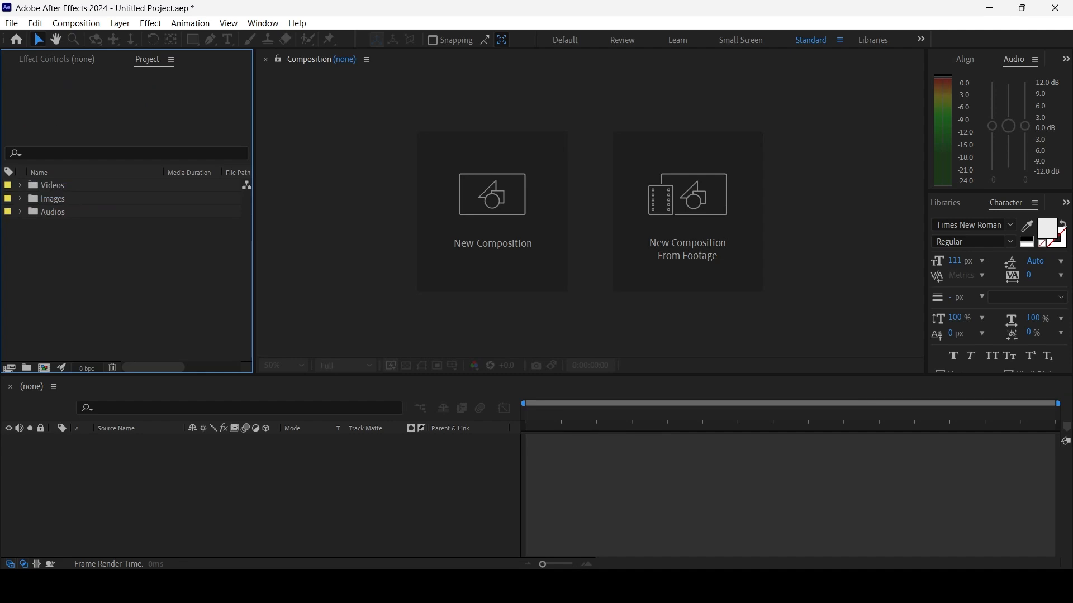
# Add a fourth top-level project folder named Precomps
pyautogui.hotkey('ctrl', 'alt', 'shift', 'n')
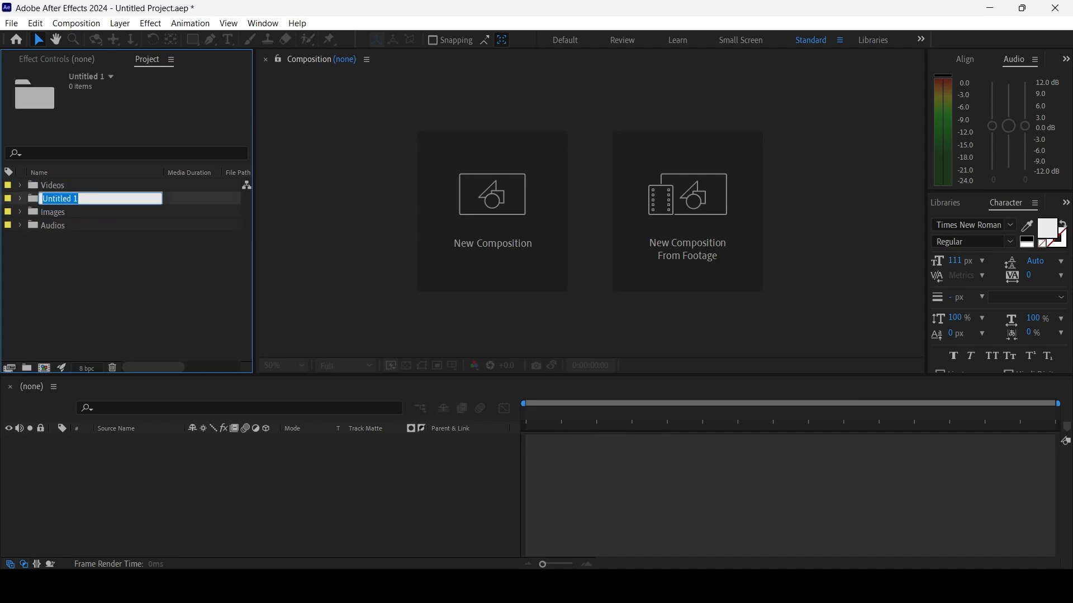
pyautogui.write('Precomps')
pyautogui.press('Return')
pyautogui.hotkey('ctrl', 'shift', 'a')
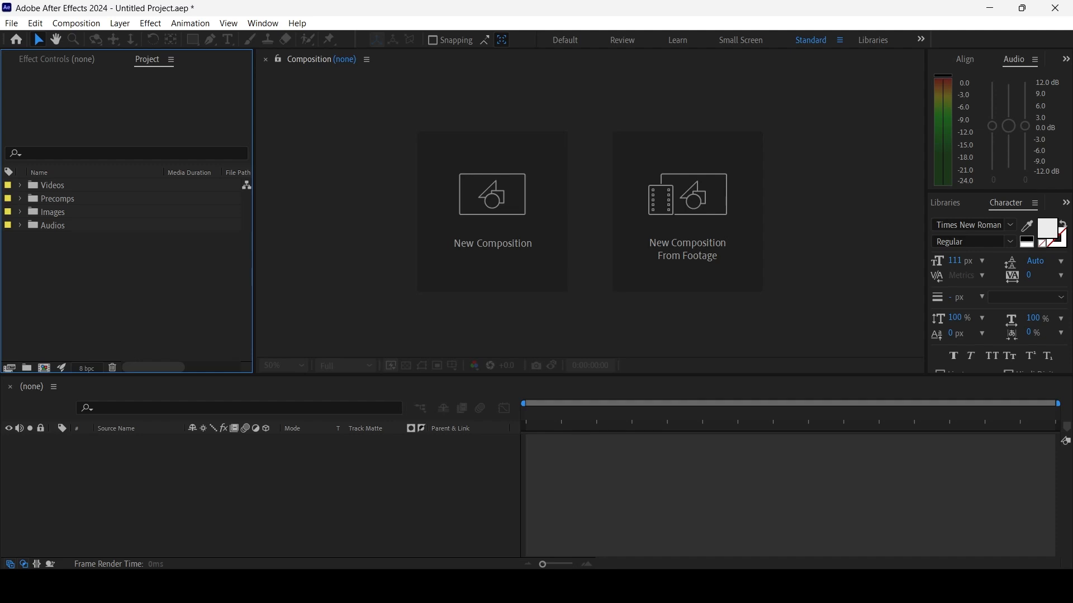
pyautogui.hotkey('alt', 'c')
pyautogui.press('Down')
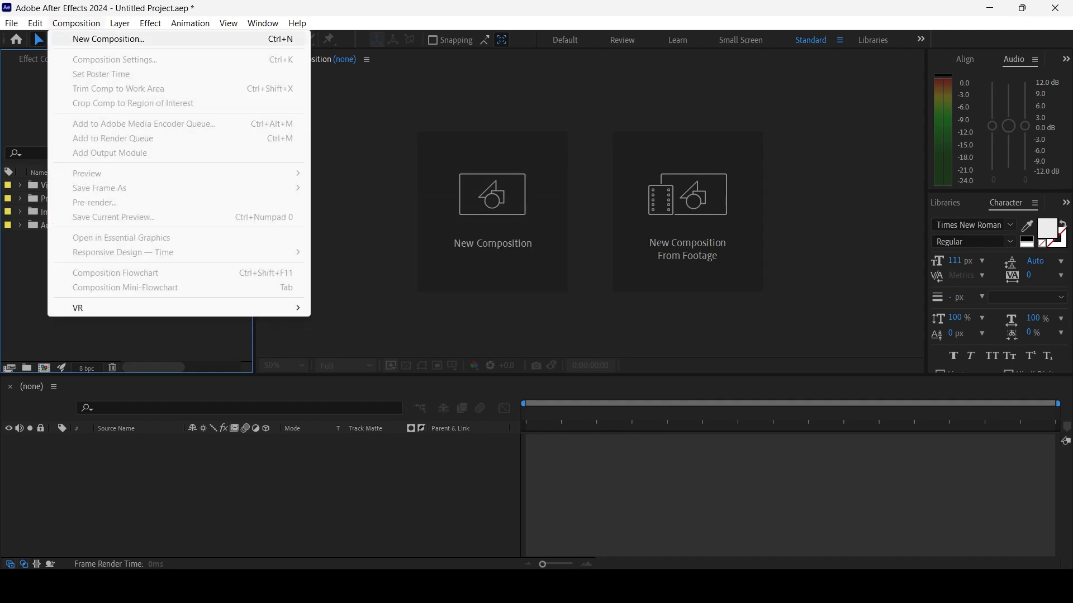
pyautogui.click(45, 268)
pyautogui.rightClick(46, 269)
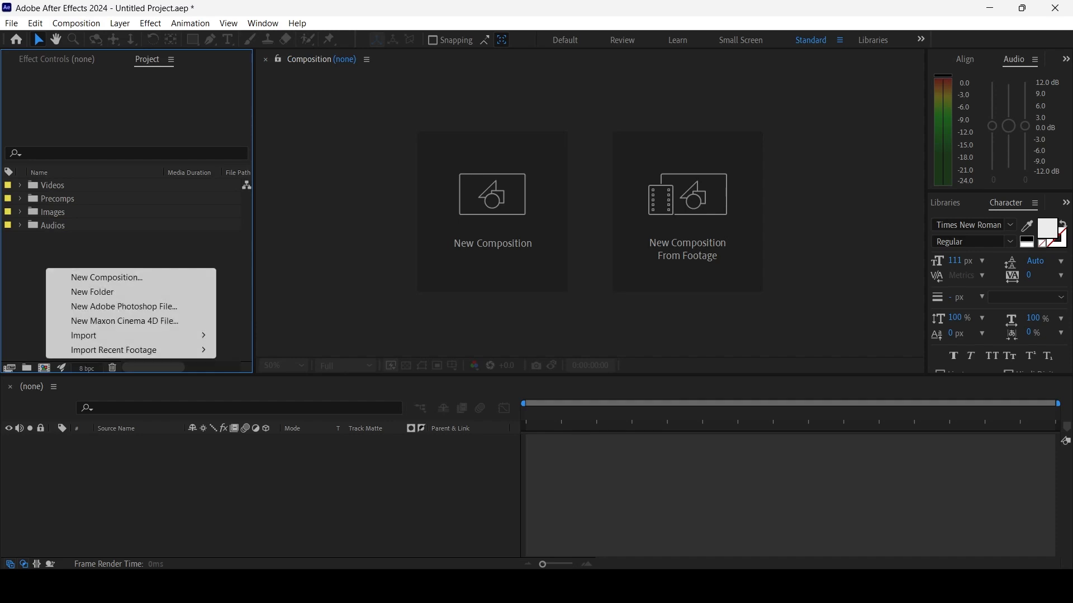
pyautogui.press('Up')
pyautogui.press('Escape')
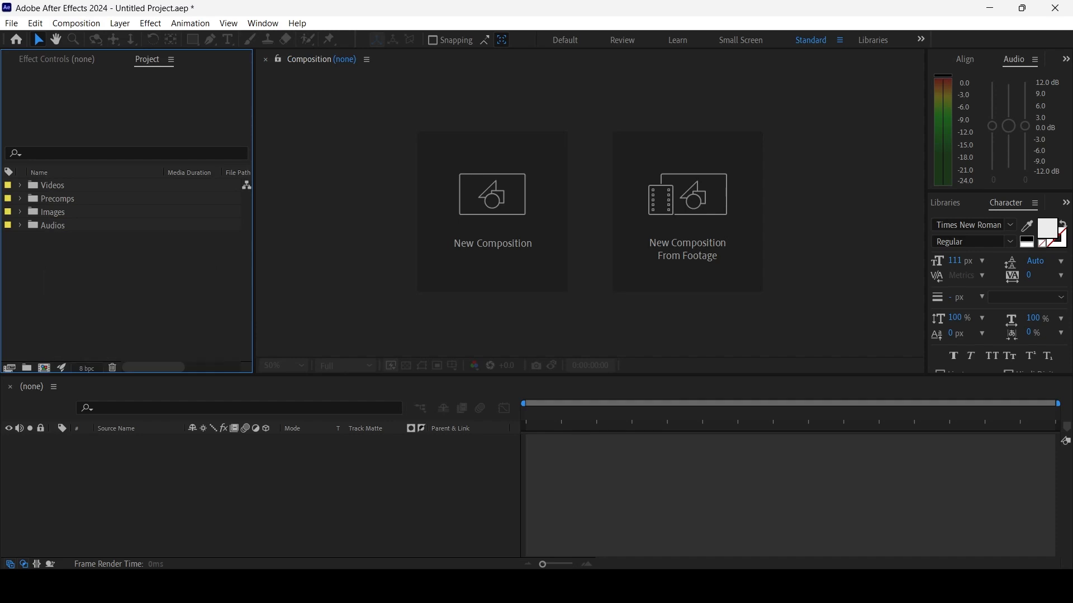
# Start a new composition named Main Composition using the HD 1920x1080, 25 fps preset
pyautogui.hotkey('ctrl', 'n')
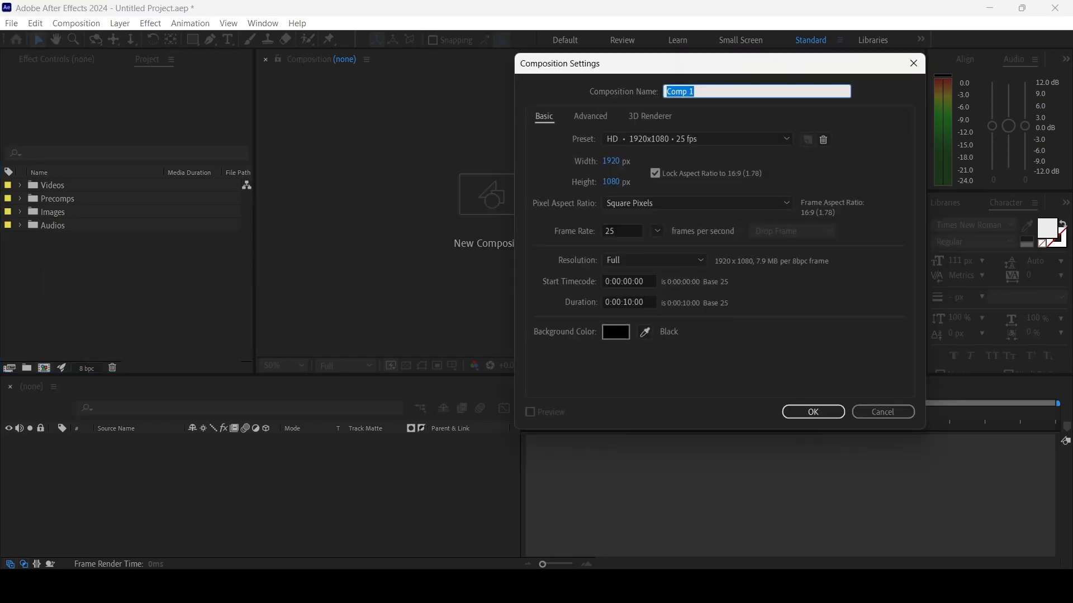
pyautogui.moveTo(658, 64); pyautogui.dragTo(532, 67)
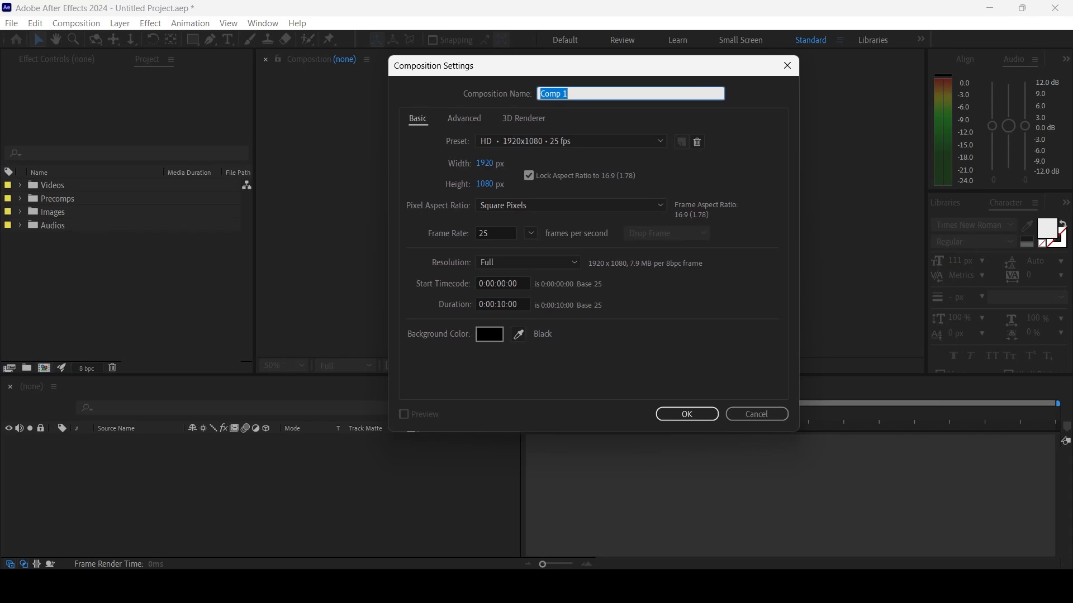
pyautogui.write('Main Composition')
pyautogui.hotkey('ctrl', 'a')
pyautogui.click(570, 141)
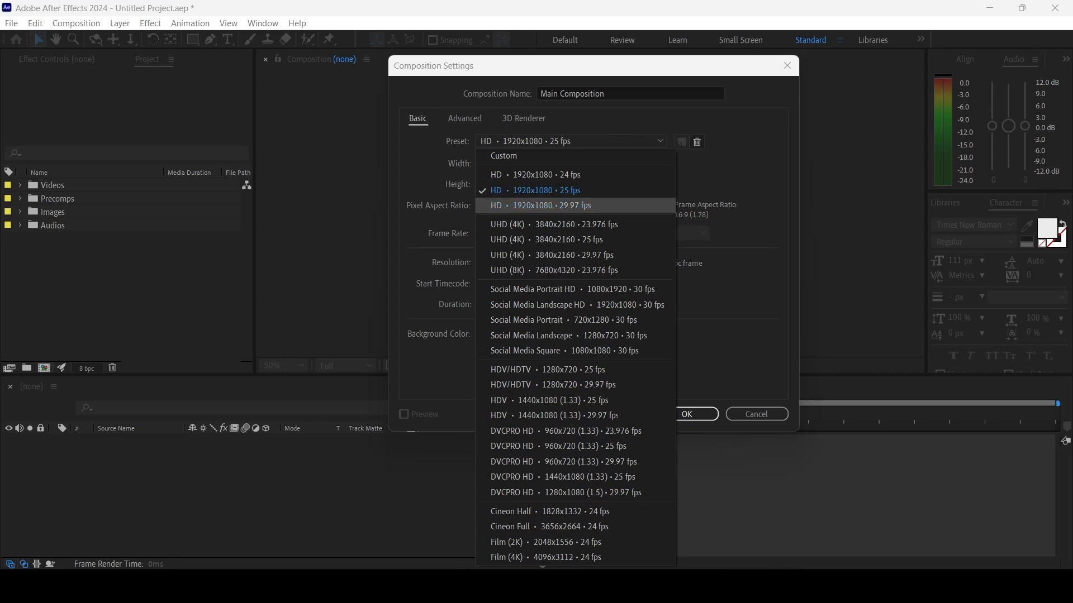
pyautogui.click(559, 191)
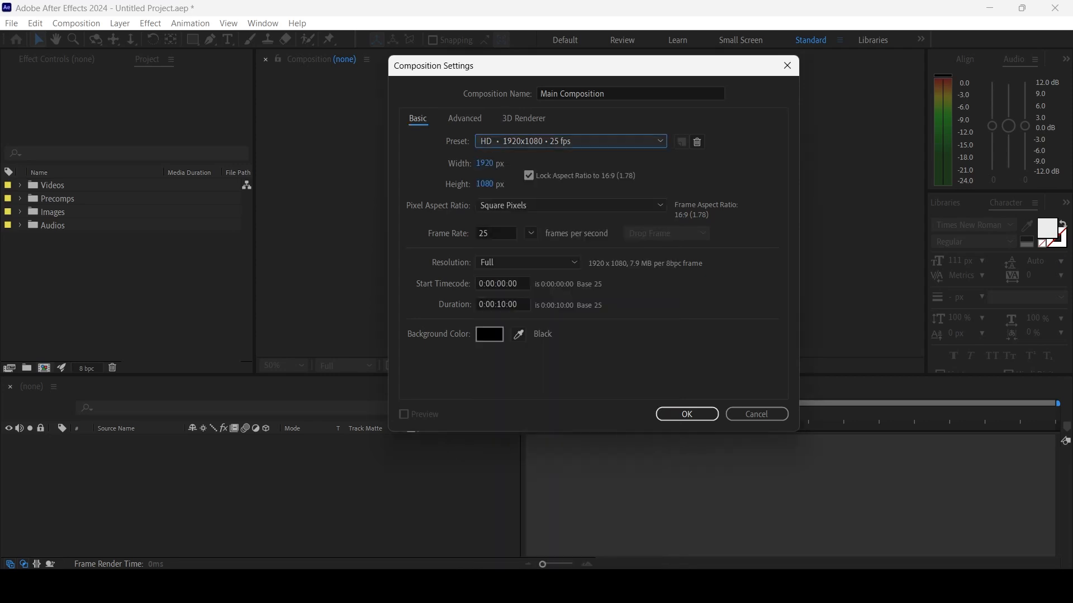
# Set the new composition's duration to 0:00:05:00 and create it
pyautogui.click(502, 304)
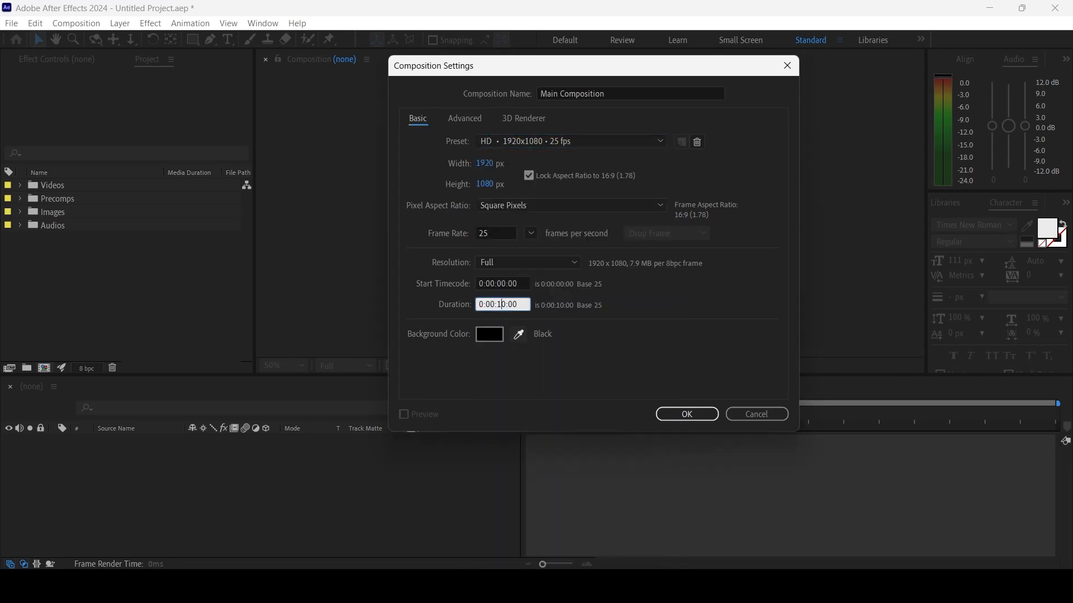
pyautogui.press('BackSpace')
pyautogui.press('BackSpace')
pyautogui.press('BackSpace')
pyautogui.write('05')
pyautogui.click(686, 414)
pyautogui.press('space')
pyautogui.press('space')
pyautogui.press('space')
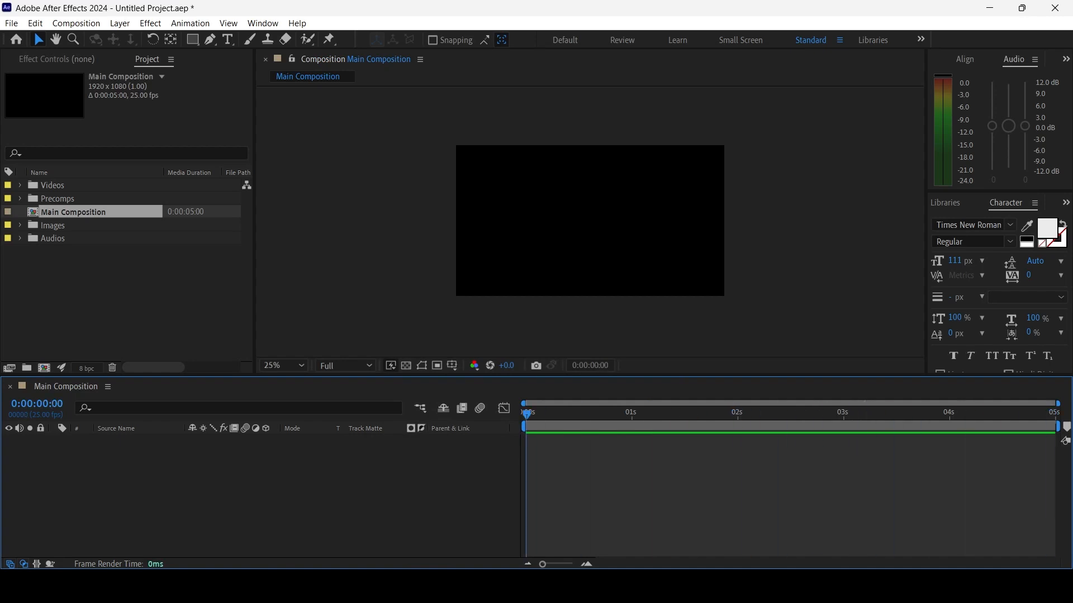
# Add Stage BG.jpg from the Images folder to Main Composition as a layer
pyautogui.click(20, 226)
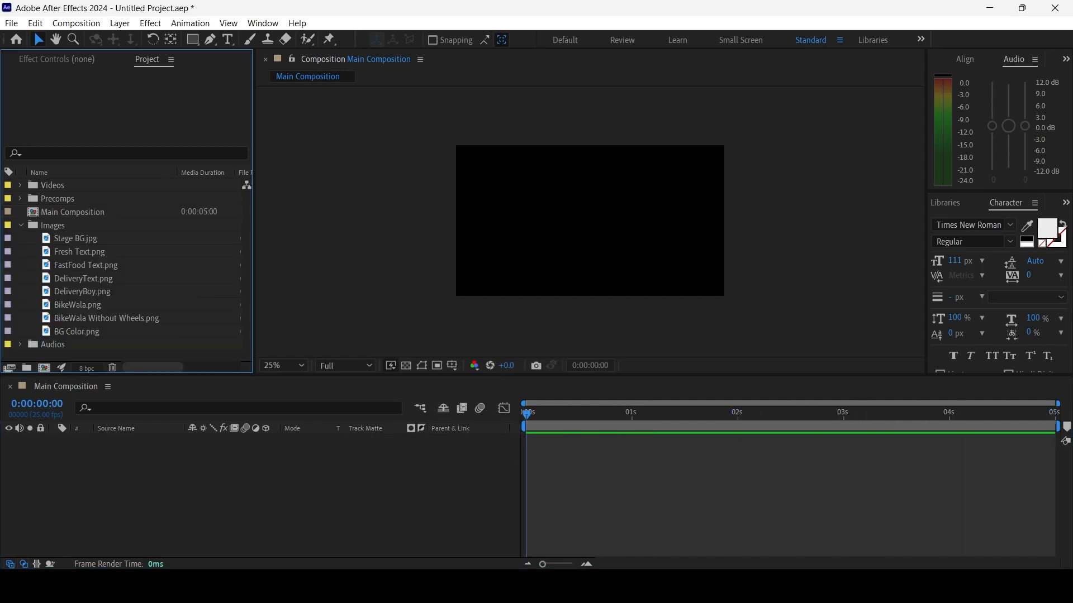
pyautogui.click(77, 238)
pyautogui.moveTo(77, 239); pyautogui.dragTo(64, 458)
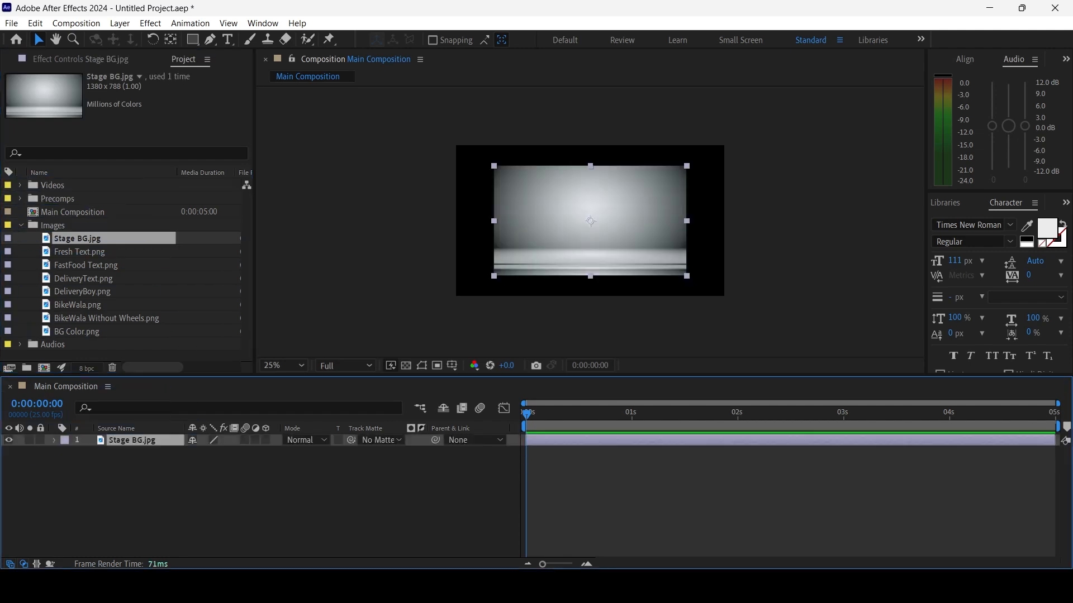
pyautogui.click(77, 238)
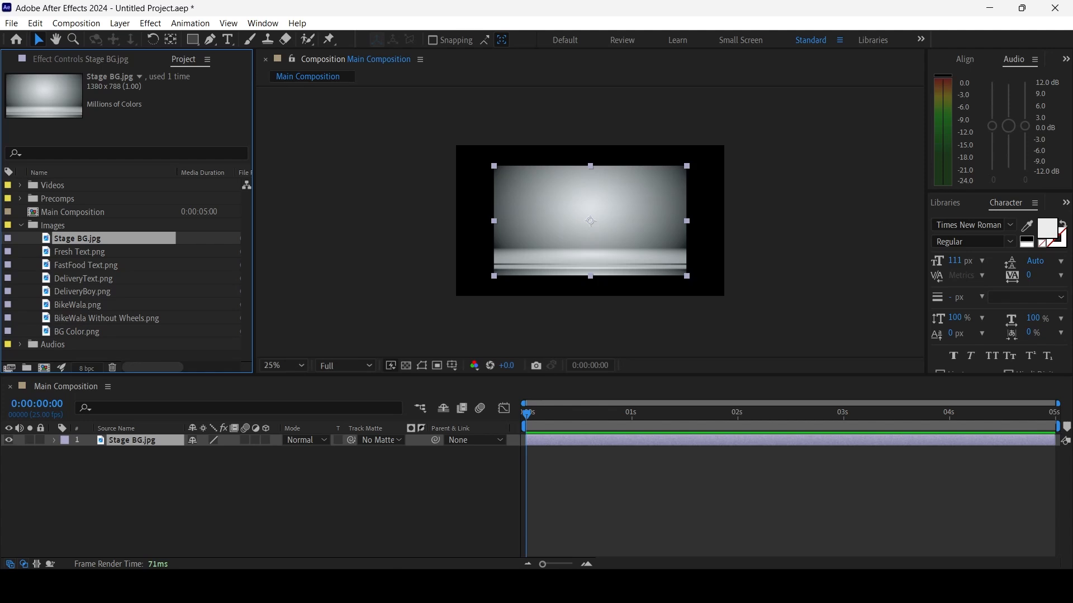
# Scale the Stage BG.jpg layer up uniformly until it fills the composition frame and slightly overlaps its edges
pyautogui.click(132, 440)
pyautogui.click(54, 441)
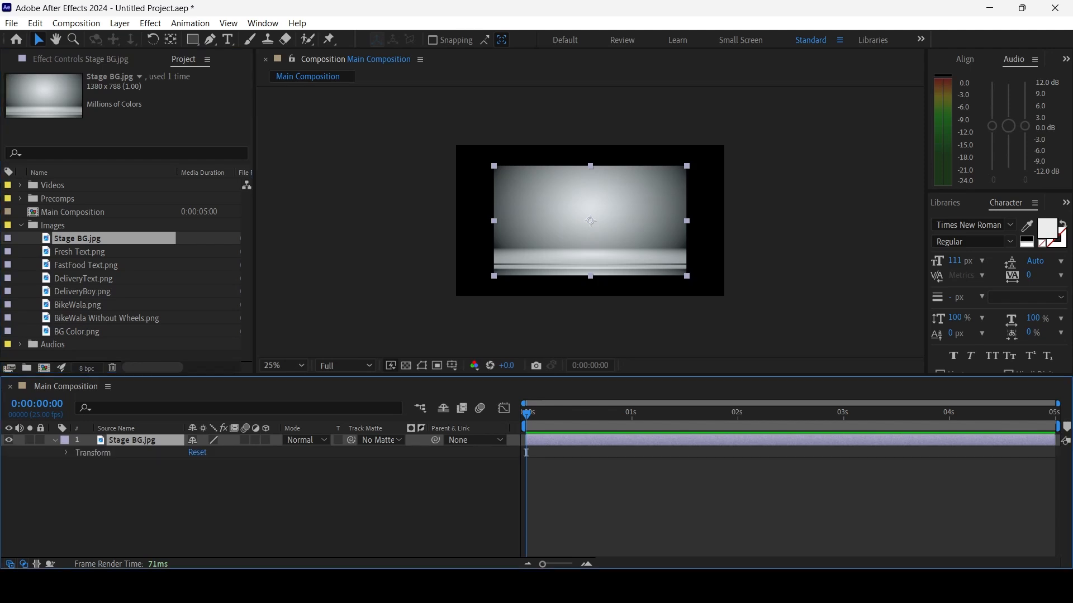
pyautogui.click(66, 453)
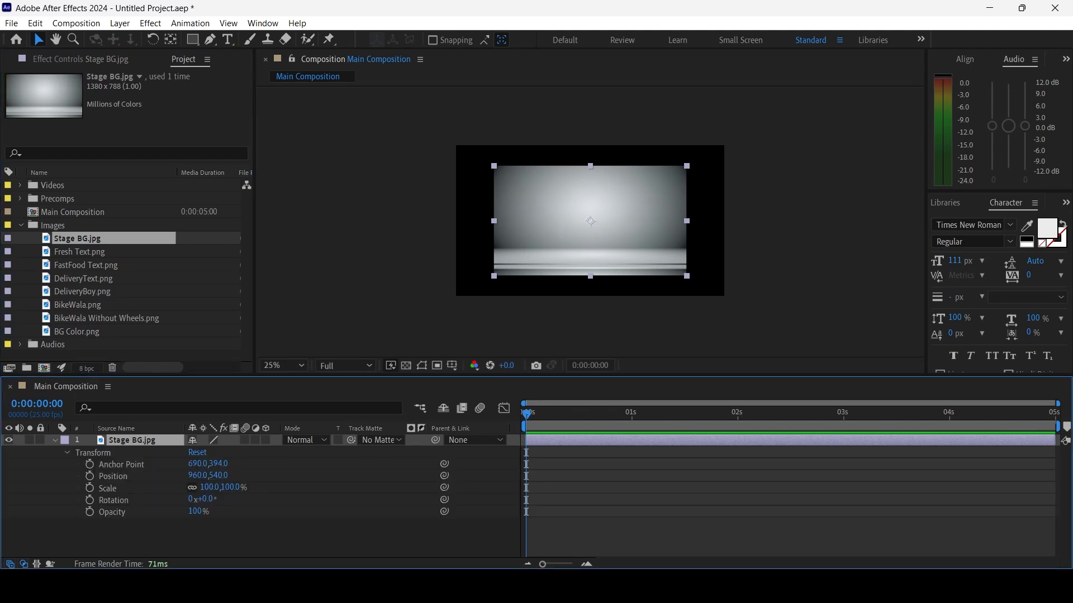
pyautogui.moveTo(210, 488); pyautogui.dragTo(233, 488)
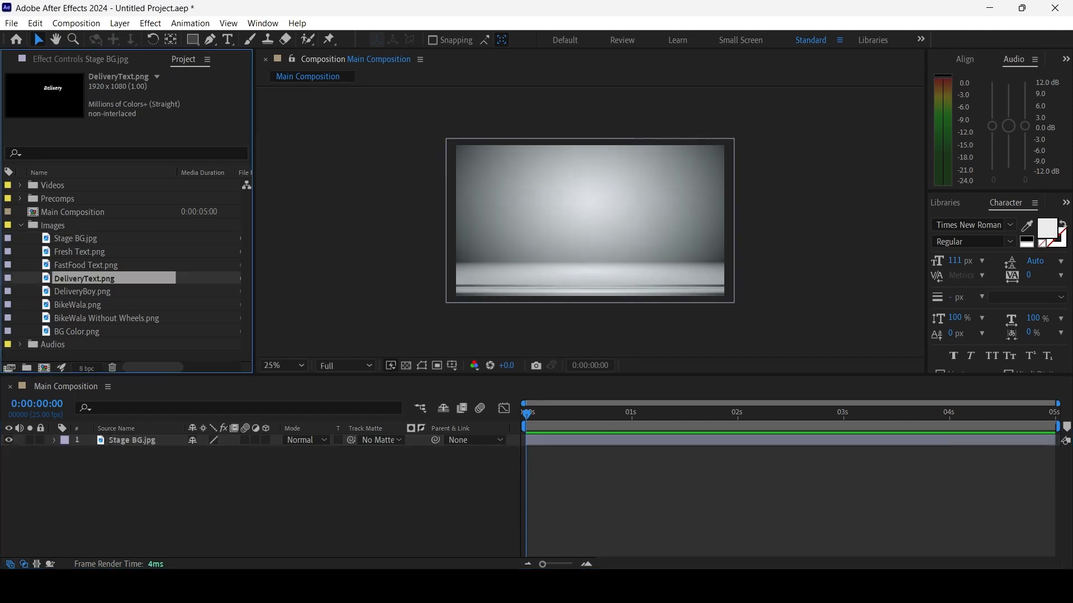
# Add DeliveryBoy.png to the composition and place the Stage BG.jpg layer beneath it
pyautogui.click(87, 265)
pyautogui.click(79, 252)
pyautogui.click(86, 265)
pyautogui.click(83, 279)
pyautogui.click(86, 265)
pyautogui.click(80, 252)
pyautogui.click(83, 291)
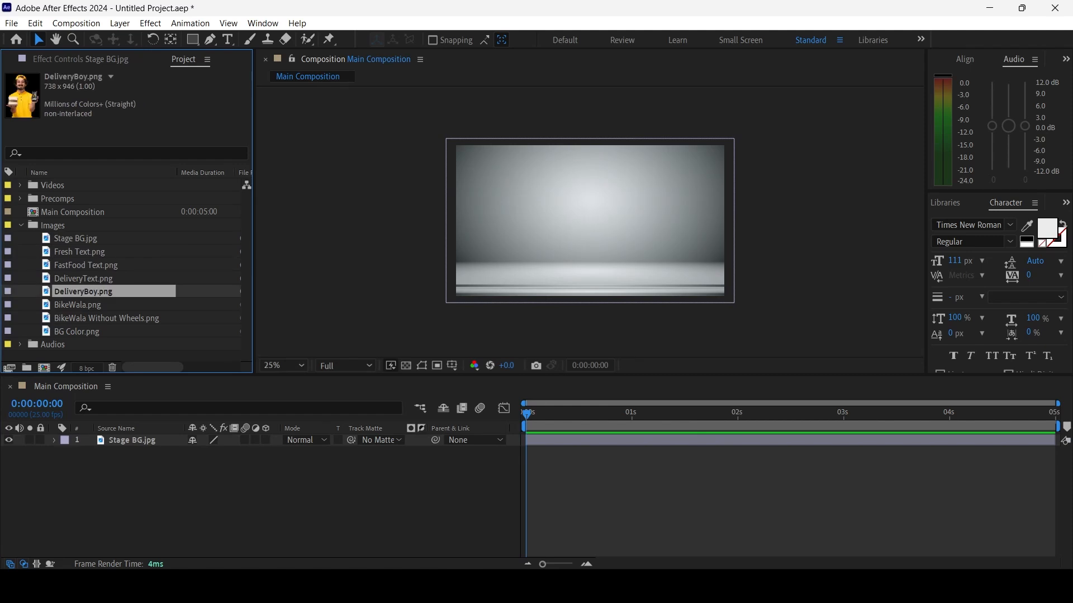
pyautogui.moveTo(83, 292); pyautogui.dragTo(111, 454)
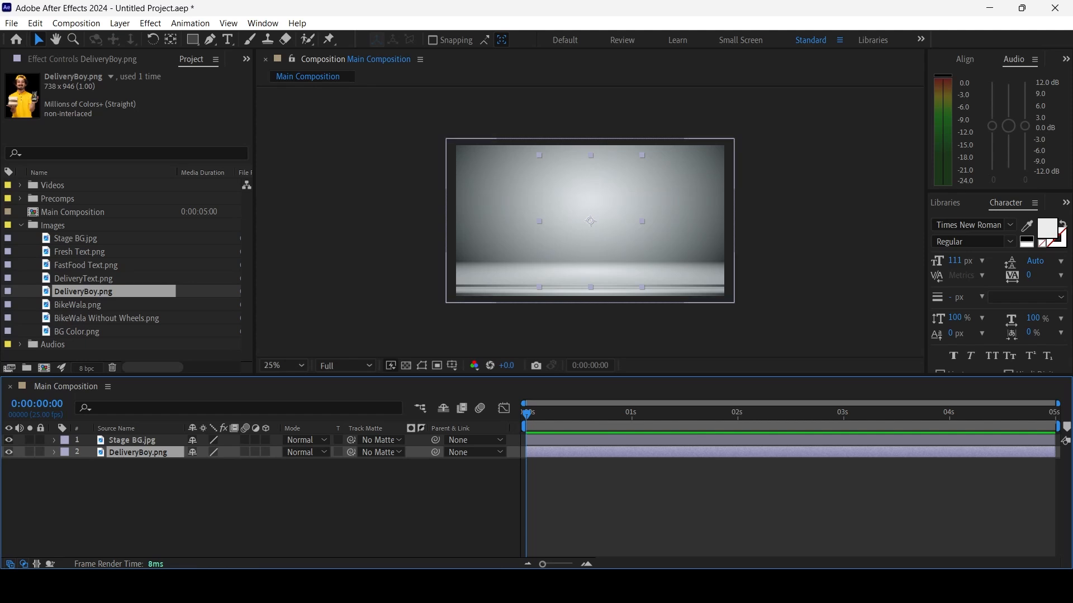
pyautogui.click(132, 441)
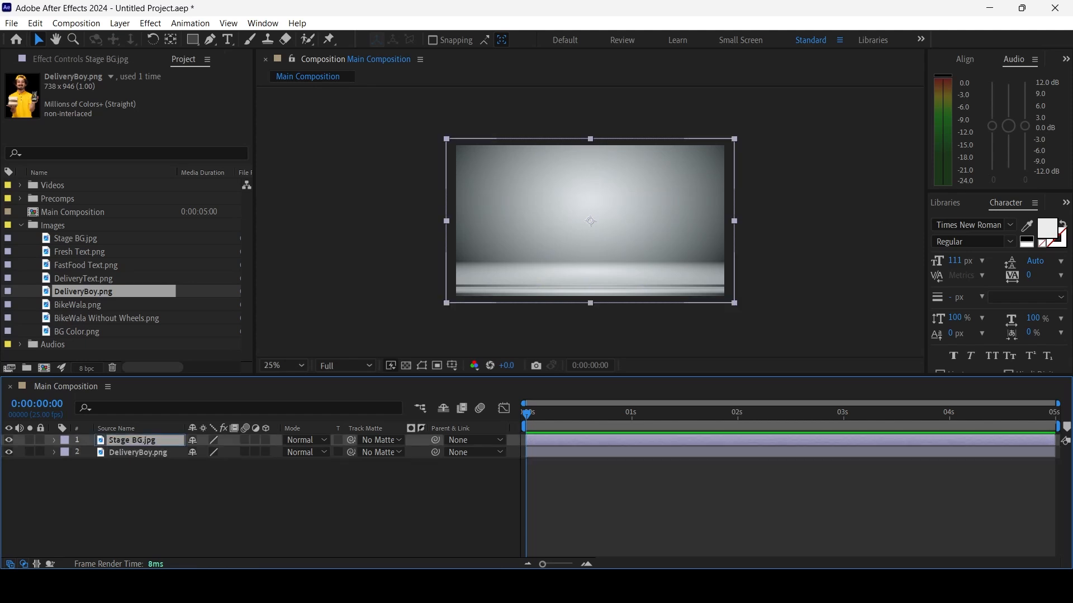
pyautogui.moveTo(132, 441); pyautogui.dragTo(132, 468)
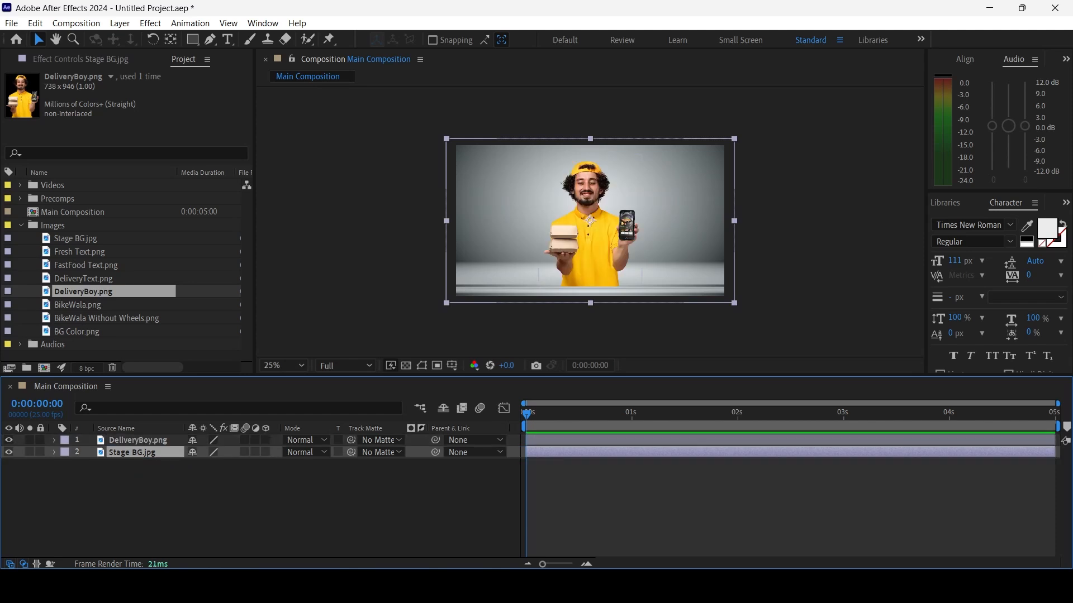
# Move the DeliveryBoy.png layer to the frame's left side at about position 364, 596, and reveal its Transform properties
pyautogui.click(138, 440)
pyautogui.moveTo(591, 223); pyautogui.dragTo(507, 231)
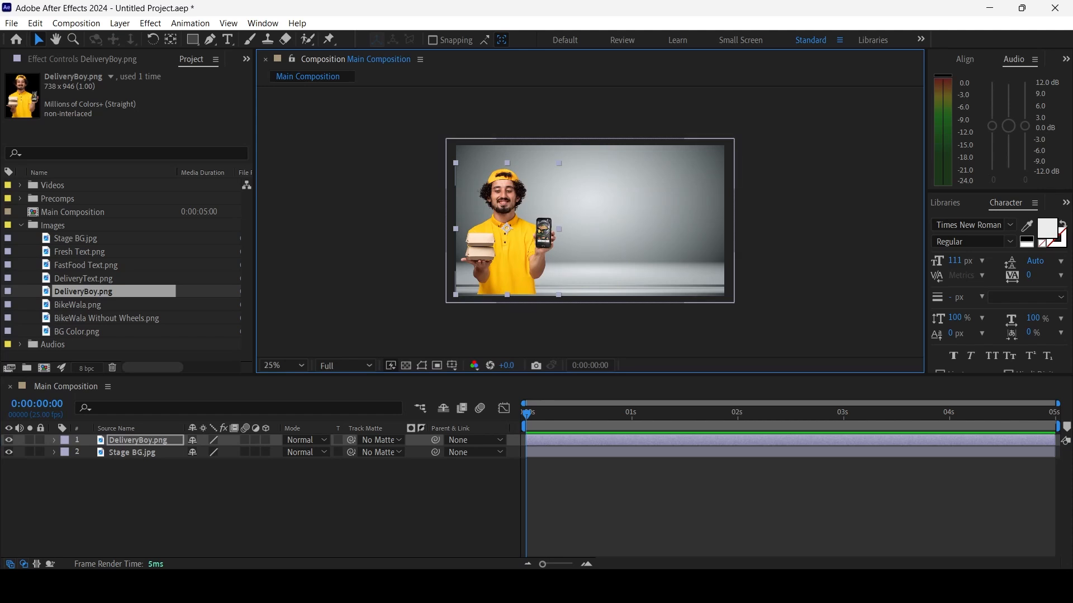
pyautogui.click(54, 440)
pyautogui.click(66, 453)
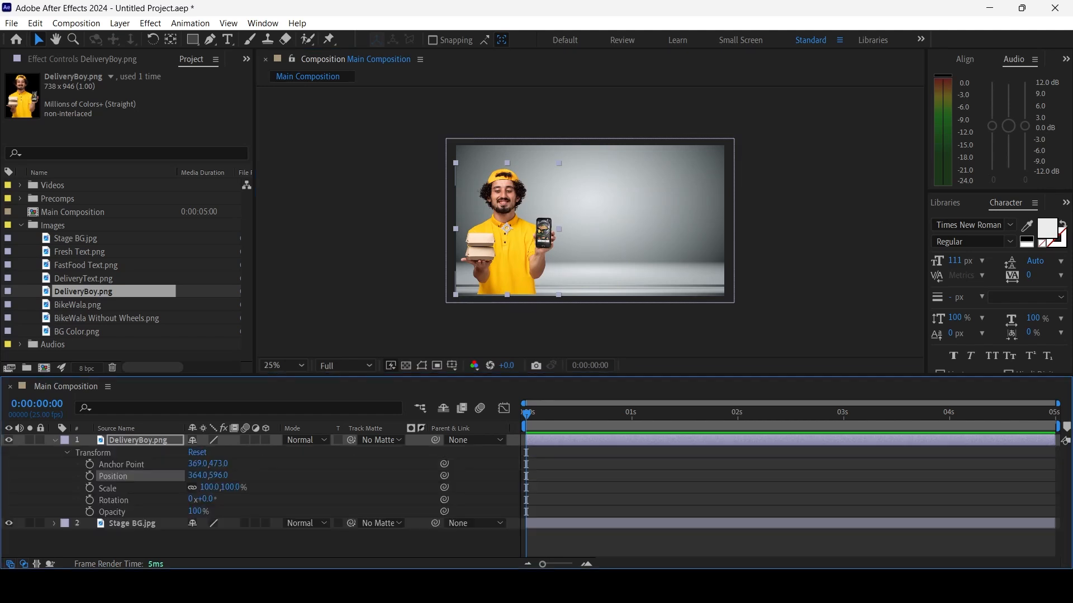
pyautogui.click(138, 440)
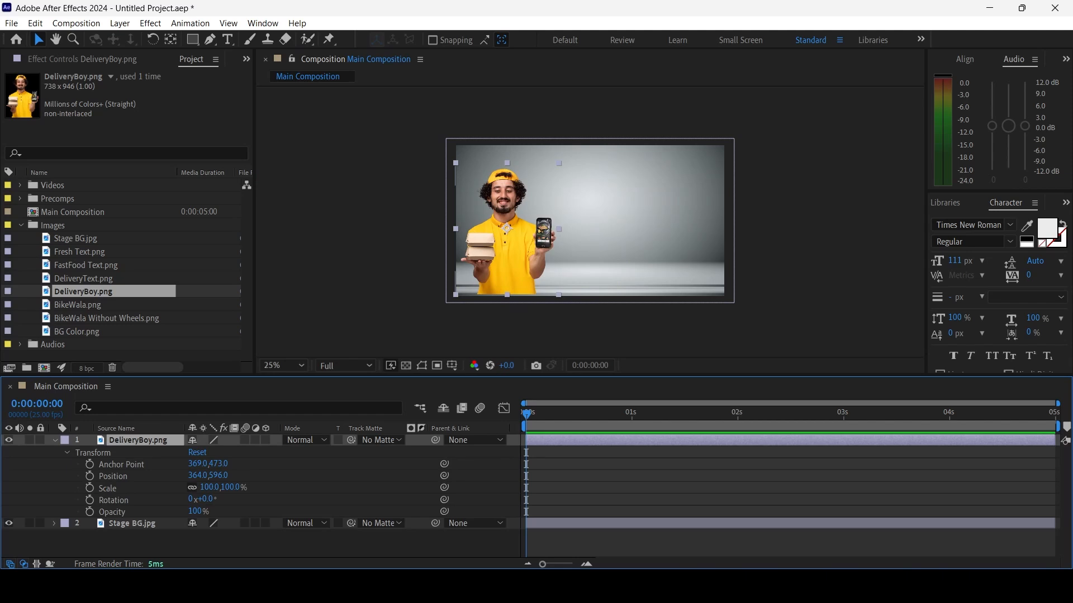
# Scale the DeliveryBoy.png layer up uniformly and shift it down until his hands sit near the frame's lower edge
pyautogui.press('s')
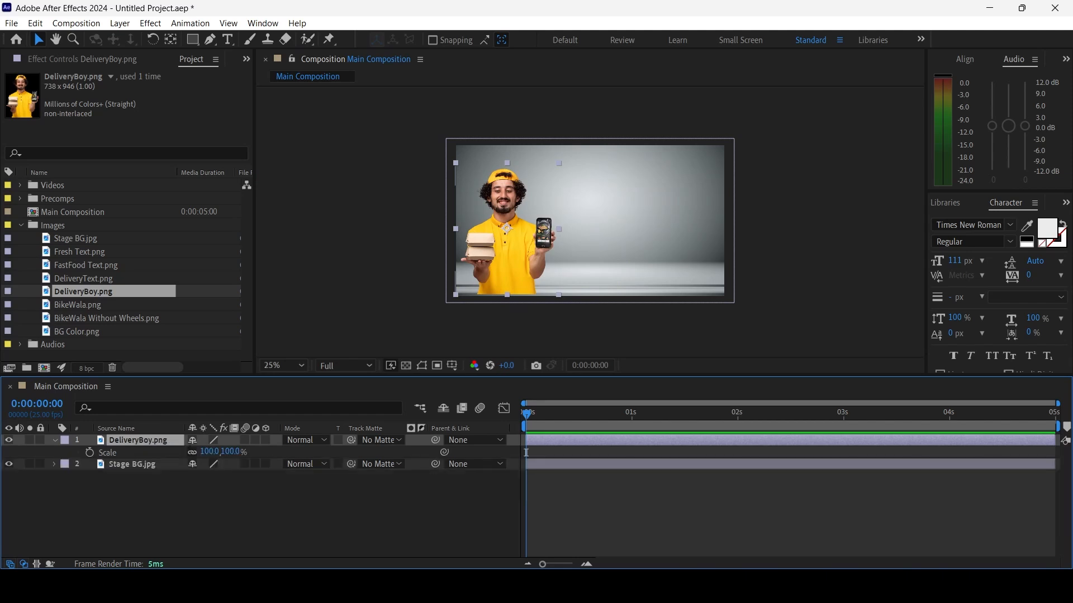
pyautogui.click(55, 441)
pyautogui.click(55, 440)
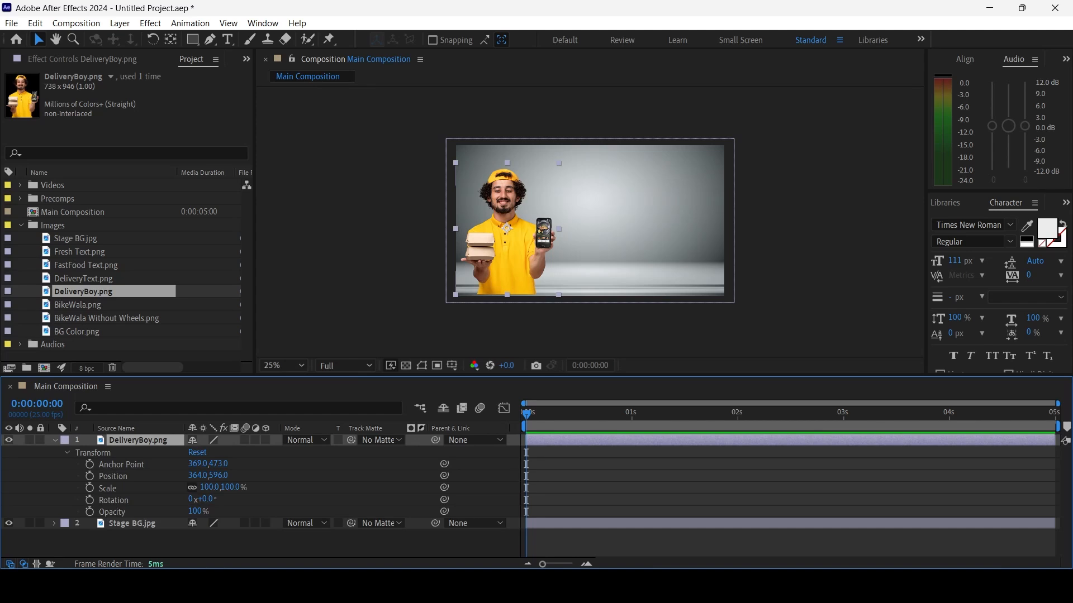
pyautogui.click(209, 488)
pyautogui.moveTo(209, 488); pyautogui.dragTo(236, 487)
pyautogui.moveTo(514, 240); pyautogui.dragTo(528, 250)
pyautogui.click(55, 441)
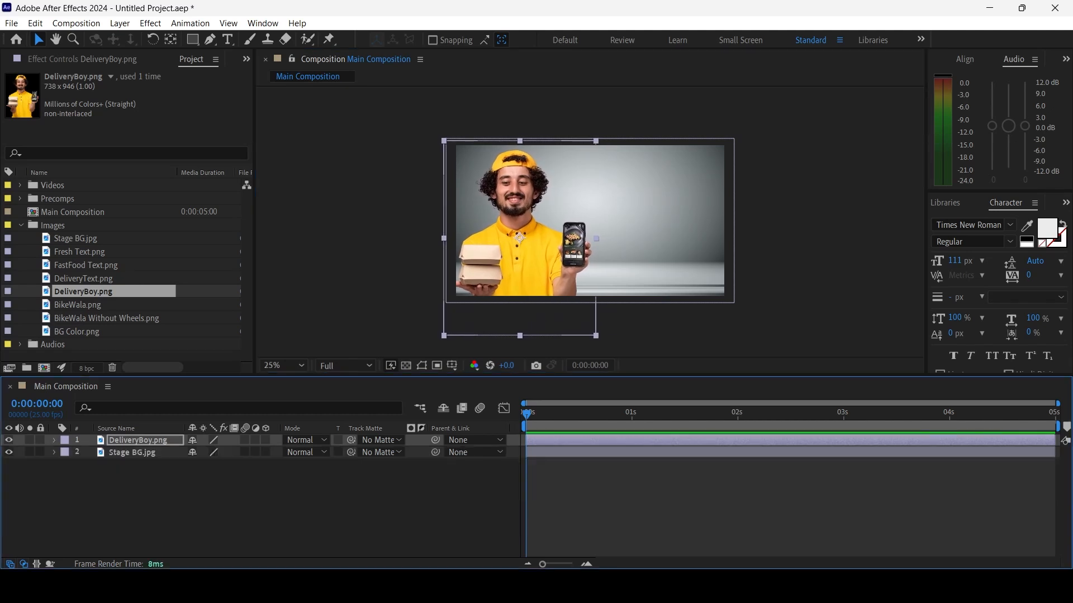
# Add BG Color.png as the bottommost layer and set the Stage BG.jpg layer's blending mode to Multiply
pyautogui.click(77, 332)
pyautogui.moveTo(77, 332); pyautogui.dragTo(44, 463)
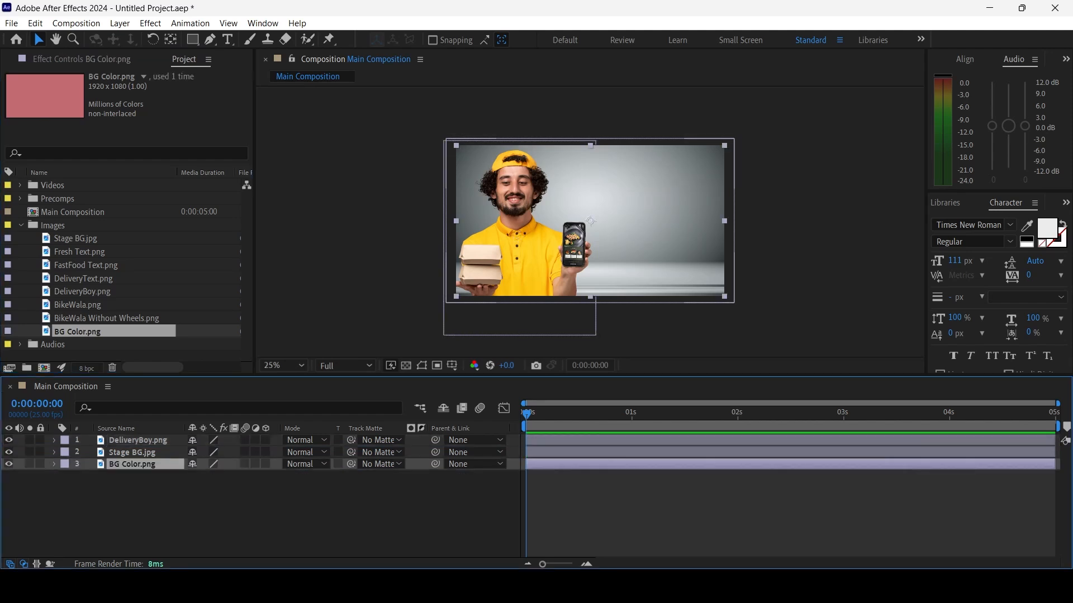
pyautogui.click(132, 453)
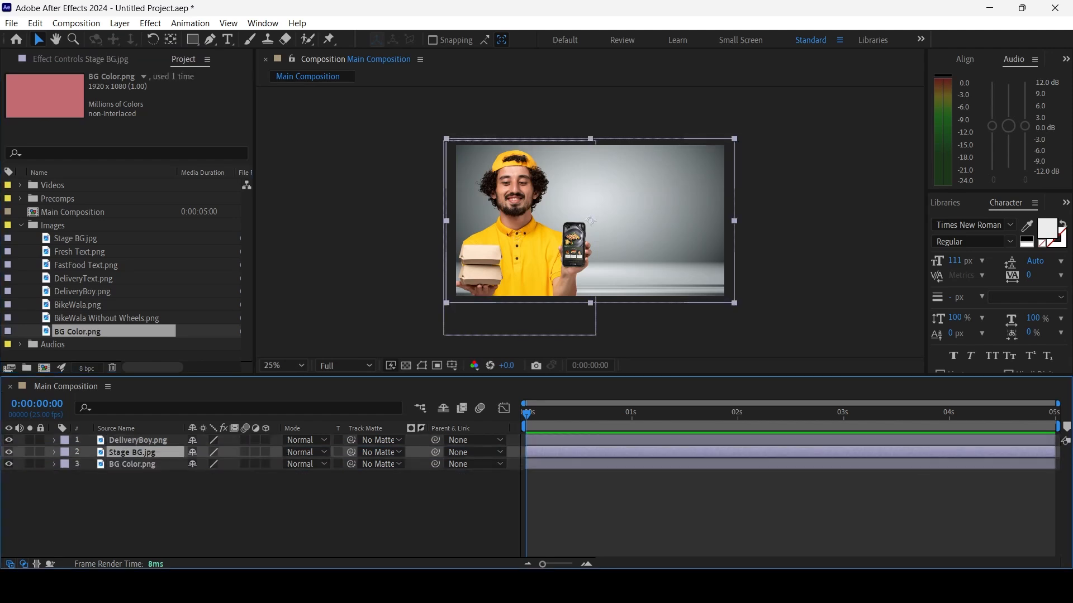
pyautogui.click(304, 453)
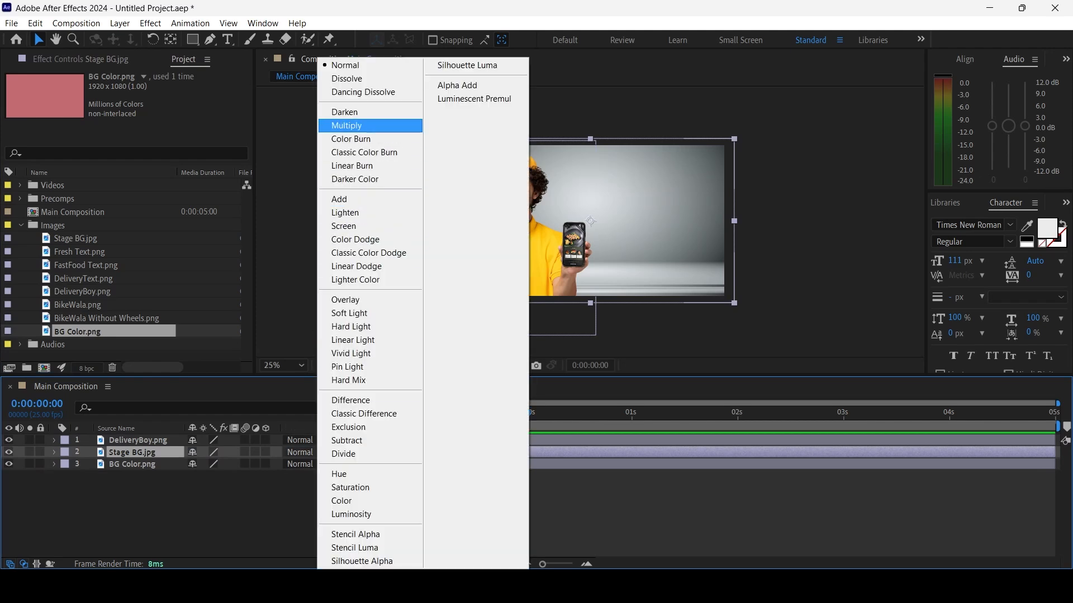
pyautogui.click(347, 125)
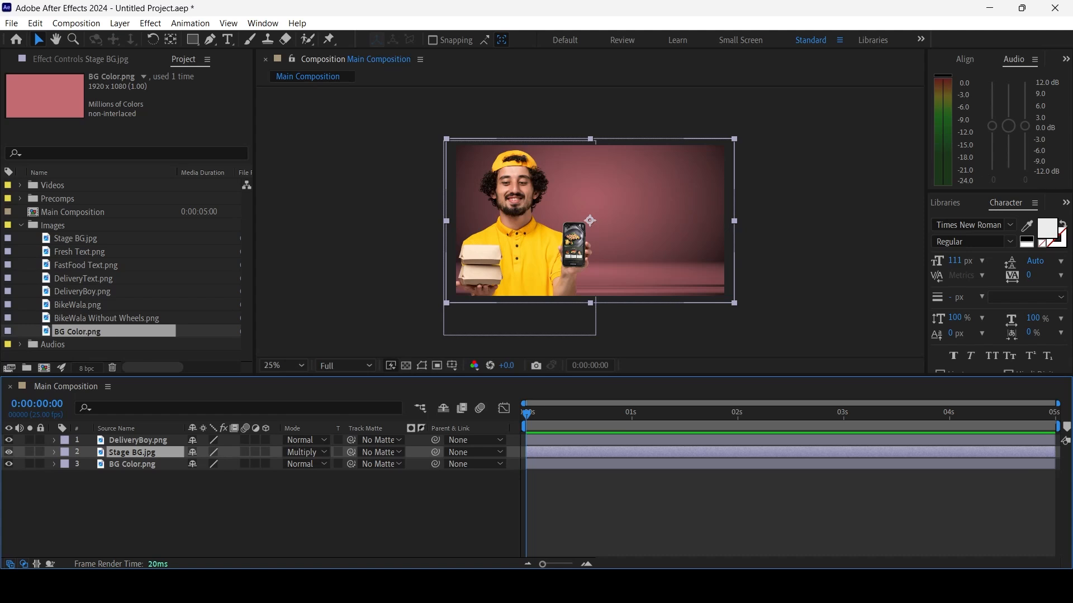
# Fit the composition preview to the size of the viewer
pyautogui.click(284, 365)
pyautogui.click(296, 116)
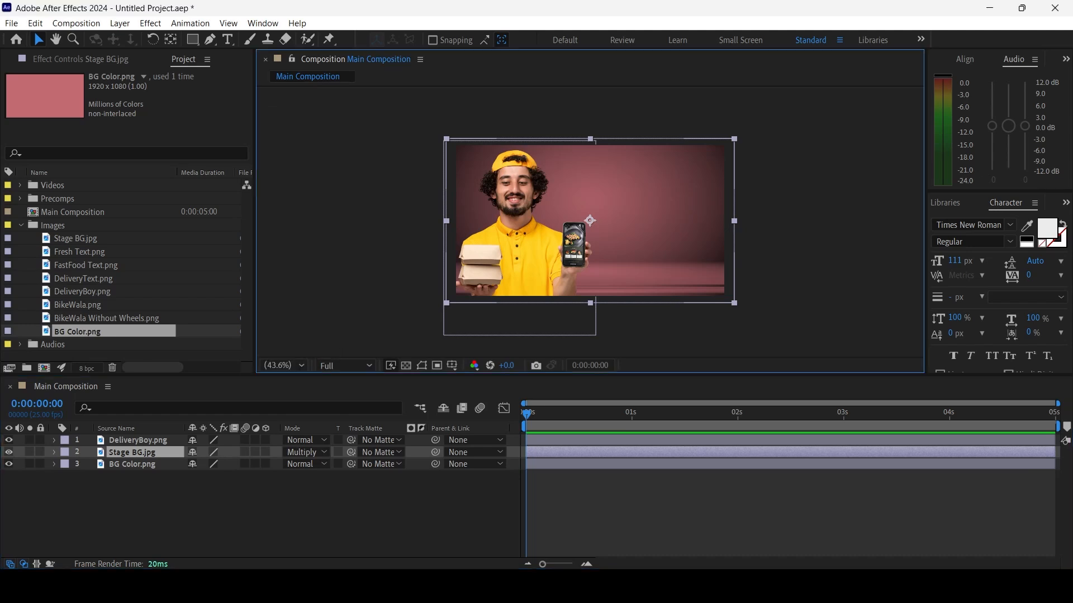
pyautogui.click(291, 508)
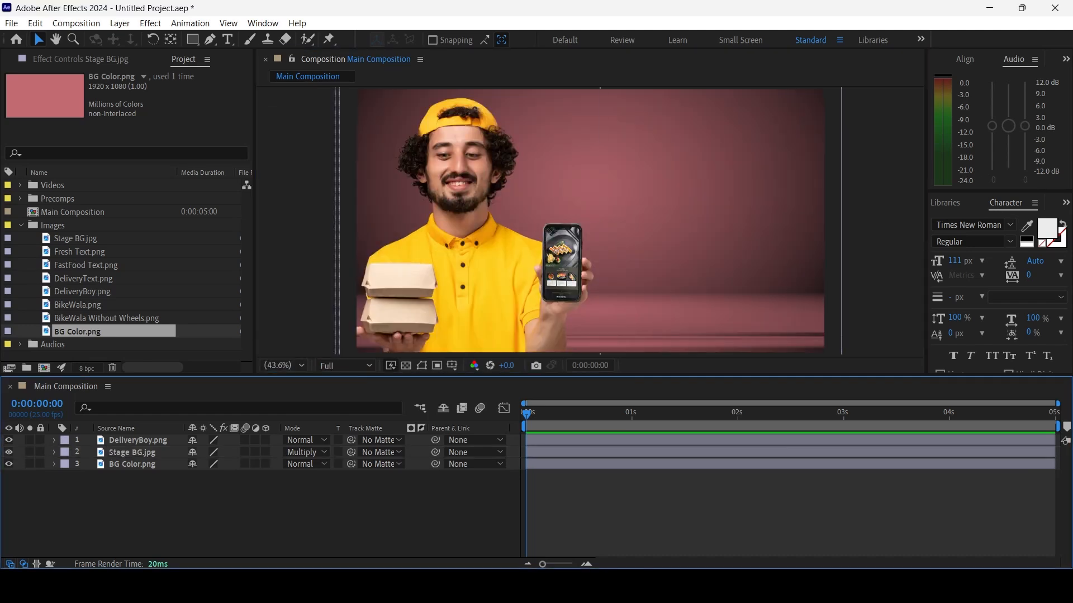
pyautogui.moveTo(503, 376)
pyautogui.mouseDown()
pyautogui.moveTo(503, 291)
pyautogui.moveTo(503, 388)
pyautogui.moveTo(503, 369)
pyautogui.moveTo(503, 377)
pyautogui.mouseUp()
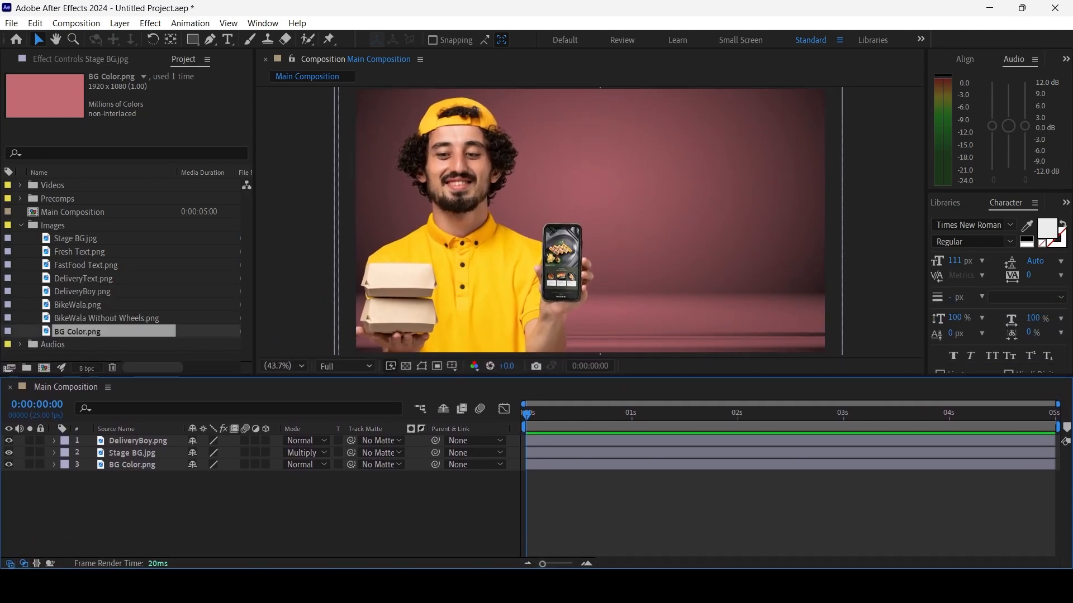
pyautogui.click(131, 465)
pyautogui.moveTo(106, 319); pyautogui.dragTo(714, 255)
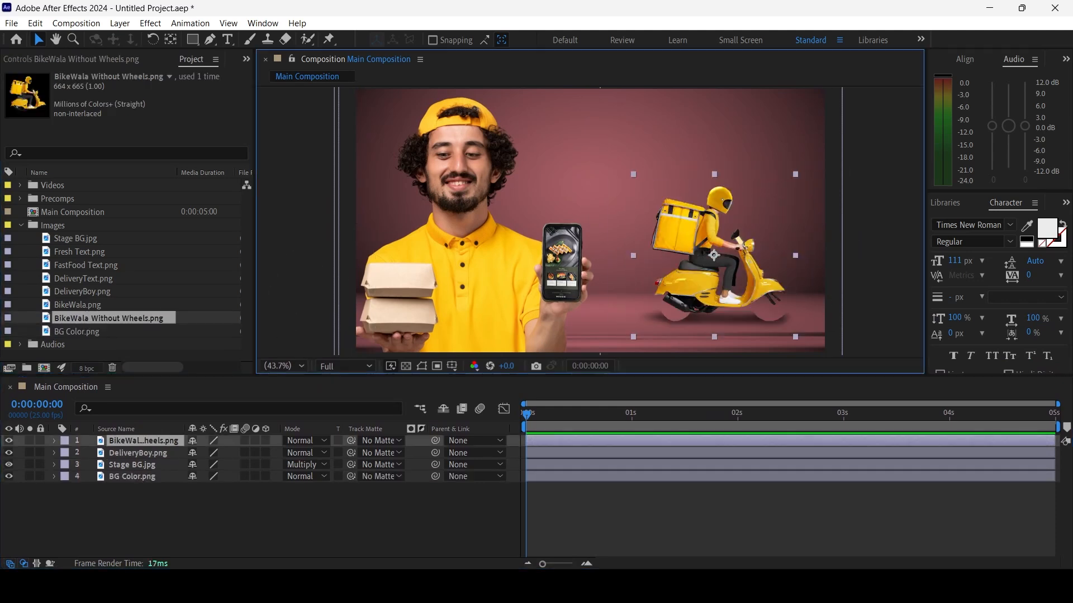
pyautogui.hotkey('ctrl', 'z')
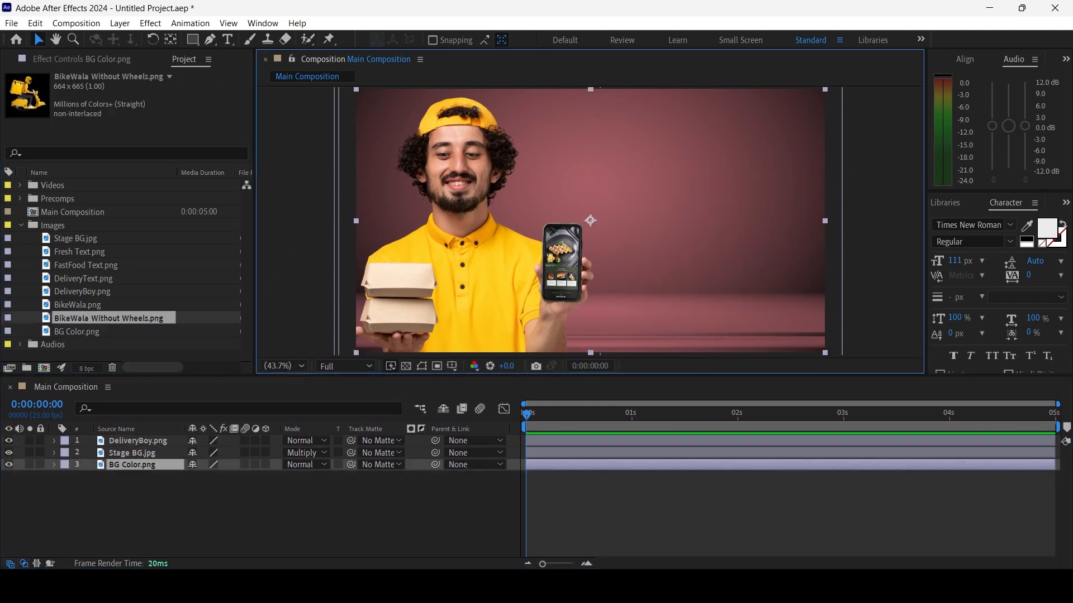
pyautogui.click(78, 305)
pyautogui.click(105, 319)
pyautogui.click(79, 305)
pyautogui.moveTo(105, 319); pyautogui.dragTo(744, 229)
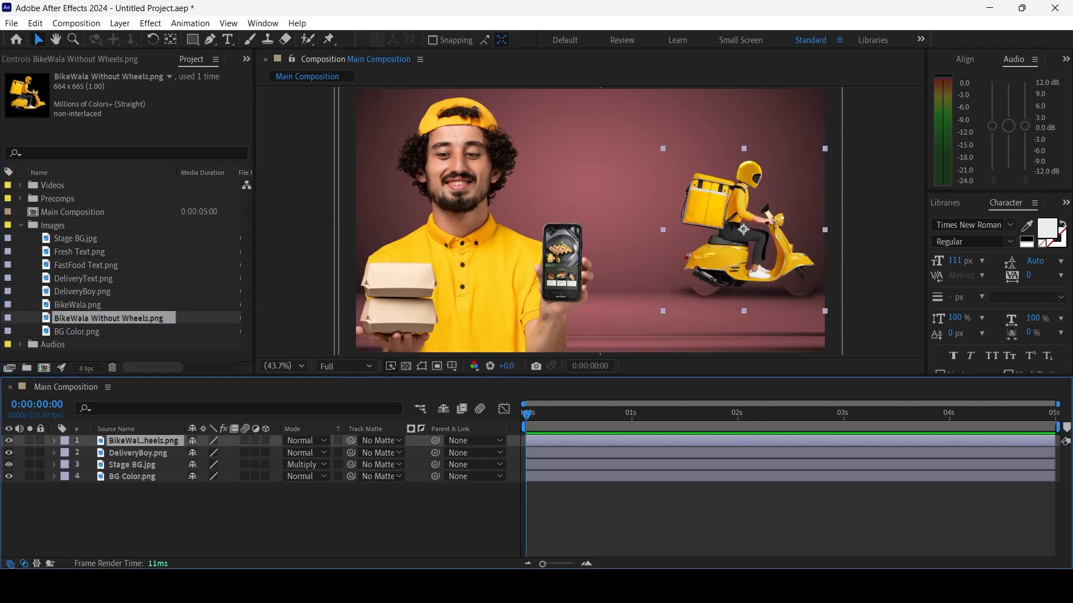
pyautogui.press('Delete')
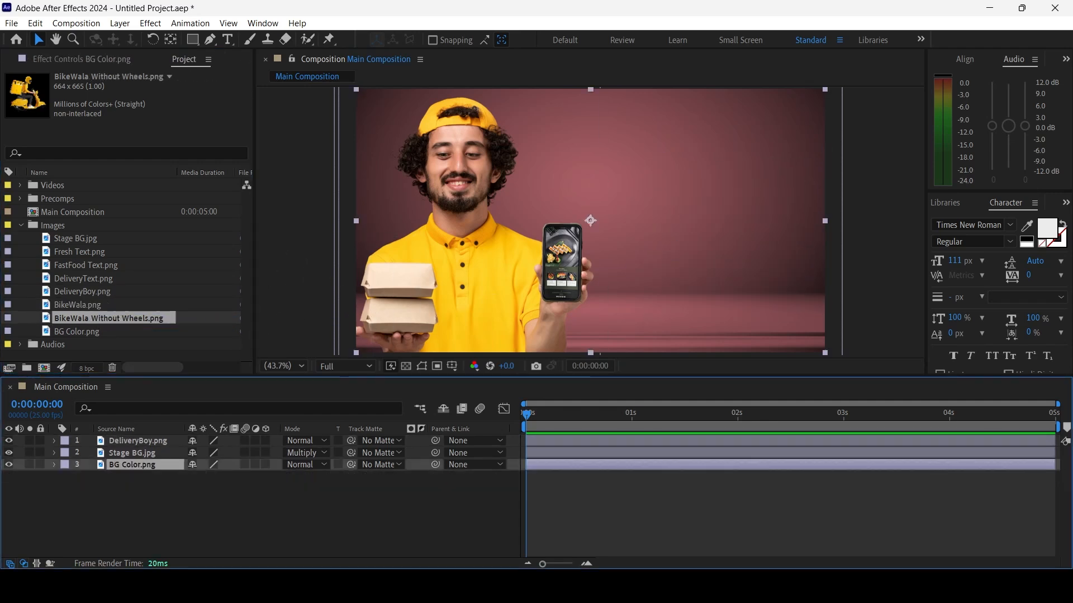
# Add BikeWala.png from the Images folder to the lower right of the composition frame
pyautogui.click(79, 305)
pyautogui.moveTo(79, 305); pyautogui.dragTo(722, 257)
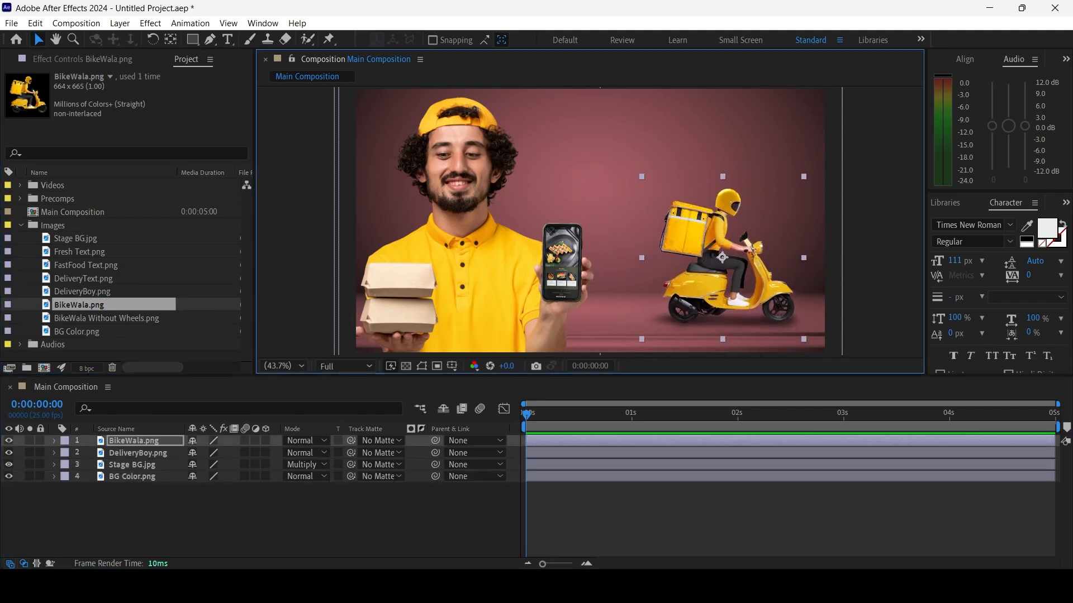
pyautogui.moveTo(591, 376); pyautogui.dragTo(590, 373)
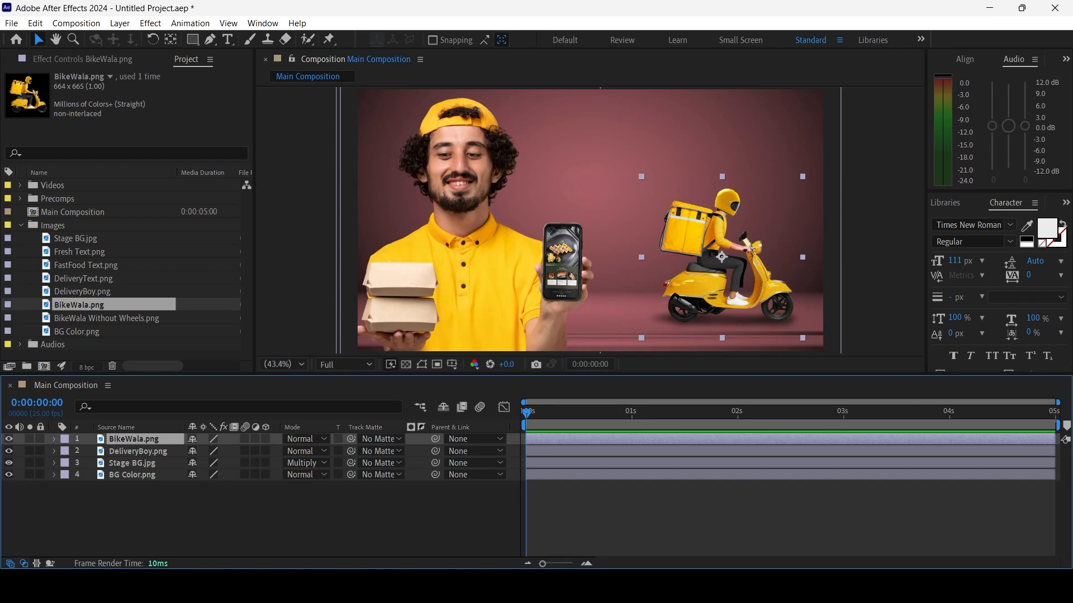
# Scale the BikeWala.png layer down uniformly to about 90.2%
pyautogui.press('s')
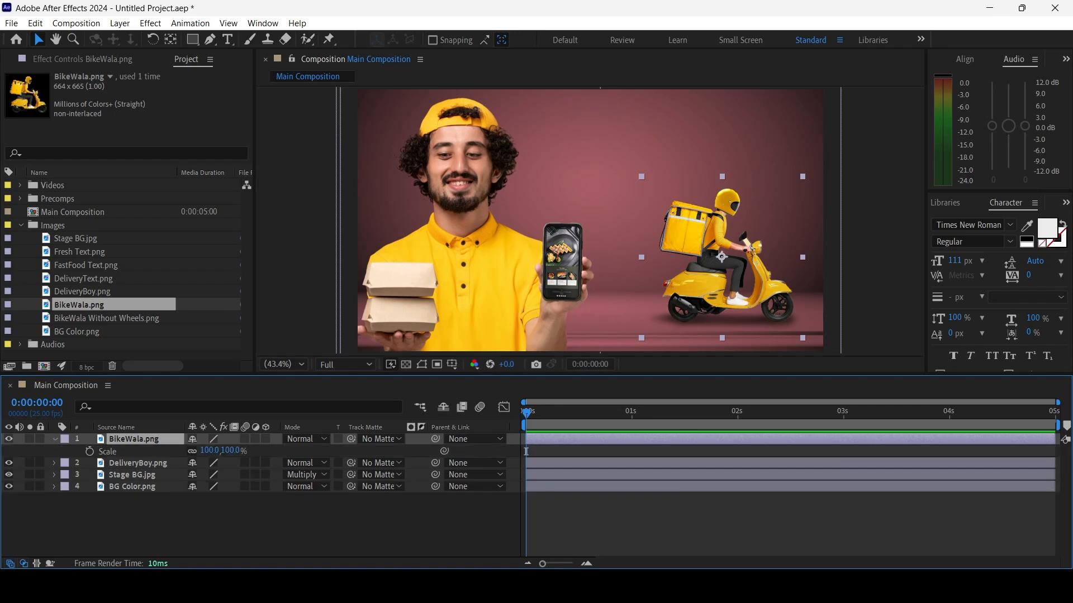
pyautogui.click(54, 439)
pyautogui.click(54, 439)
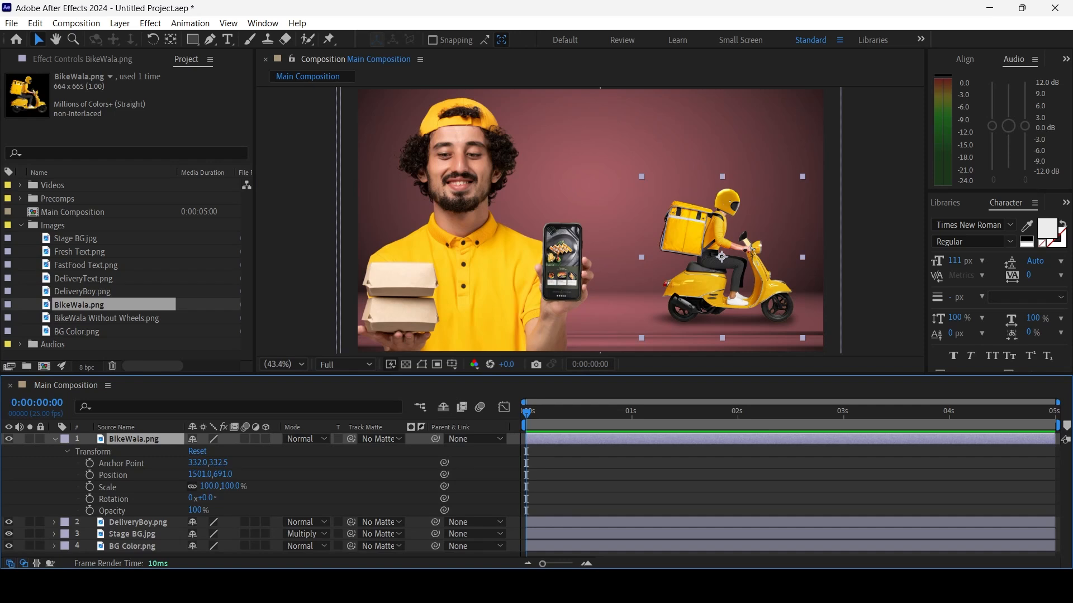
pyautogui.moveTo(211, 487); pyautogui.dragTo(234, 475)
# Nudge the BikeWala.png layer to about position 1537, 725 so the scooter rests on the stage floor
pyautogui.hotkey('shift', 'Down')
pyautogui.hotkey('shift', 'Down')
pyautogui.hotkey('shift', 'Up')
pyautogui.hotkey('shift', 'Right')
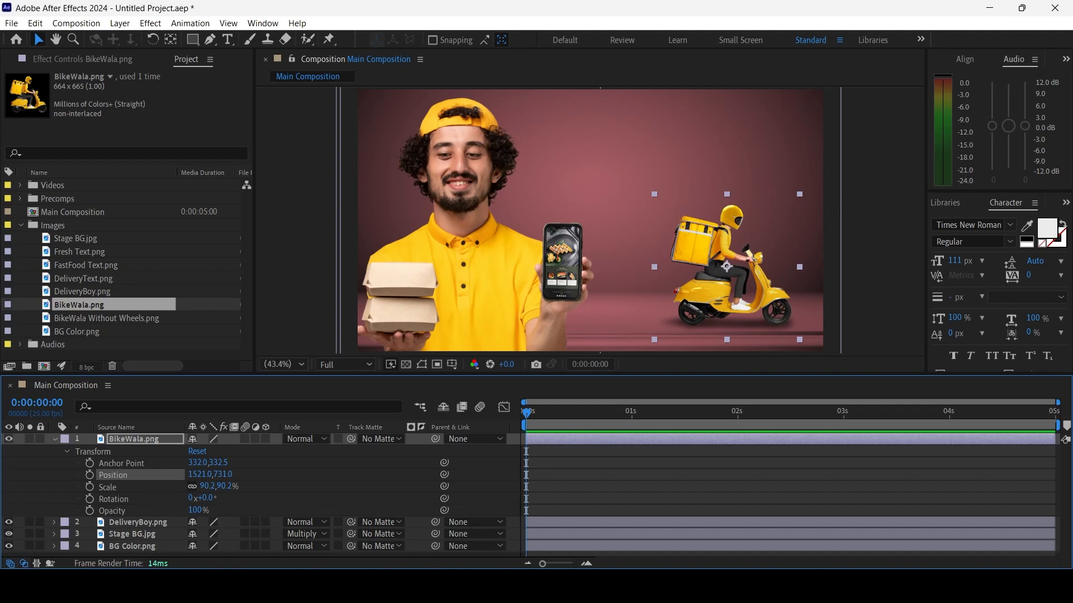
pyautogui.press('Left')
pyautogui.press('Left')
pyautogui.press('Left')
pyautogui.press('Left')
pyautogui.press('Up')
pyautogui.press('Up')
pyautogui.press('Up')
pyautogui.press('Up')
pyautogui.press('Up')
pyautogui.press('Up')
pyautogui.hotkey('shift', 'Up')
pyautogui.hotkey('shift', 'Up')
pyautogui.hotkey('shift', 'Up')
pyautogui.hotkey('shift', 'Up')
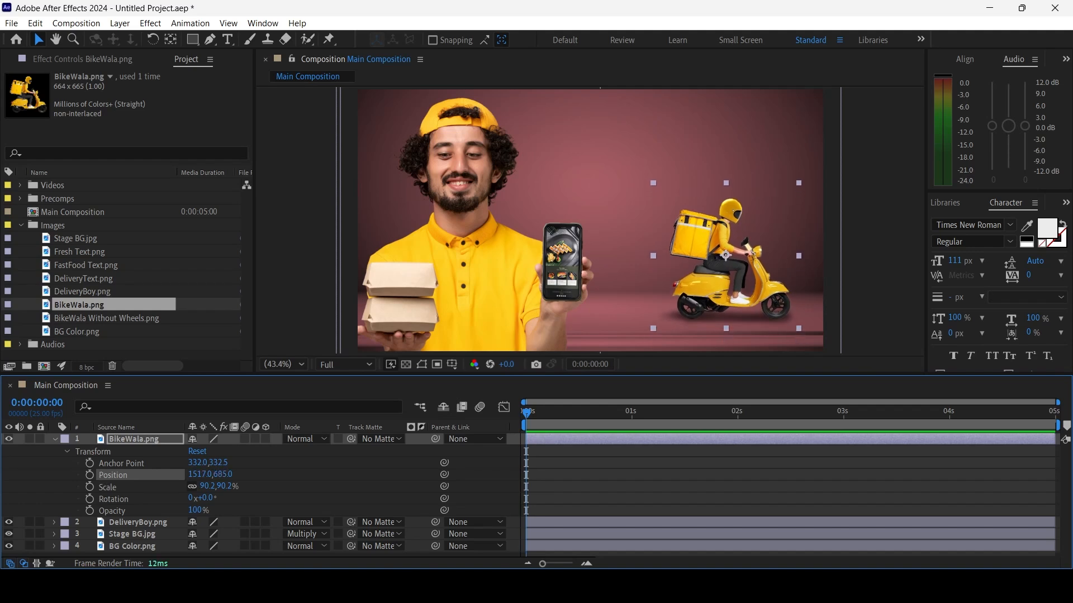
pyautogui.hotkey('shift', 'Down')
pyautogui.hotkey('shift', 'Down')
pyautogui.hotkey('shift', 'Down')
pyautogui.hotkey('shift', 'Down')
pyautogui.hotkey('shift', 'Right')
pyautogui.hotkey('shift', 'Up')
pyautogui.hotkey('shift', 'Up')
pyautogui.hotkey('shift', 'Left')
pyautogui.hotkey('shift', 'Down')
pyautogui.hotkey('shift', 'Down')
pyautogui.hotkey('shift', 'Right')
pyautogui.hotkey('shift', 'Up')
pyautogui.hotkey('shift', 'Down')
pyautogui.hotkey('shift', 'Up')
pyautogui.hotkey('shift', 'Down')
# Add Fresh Text.png, FastFood Text.png and DeliveryText.png above the BikeWala.png layer and collapse that layer's properties
pyautogui.click(83, 278)
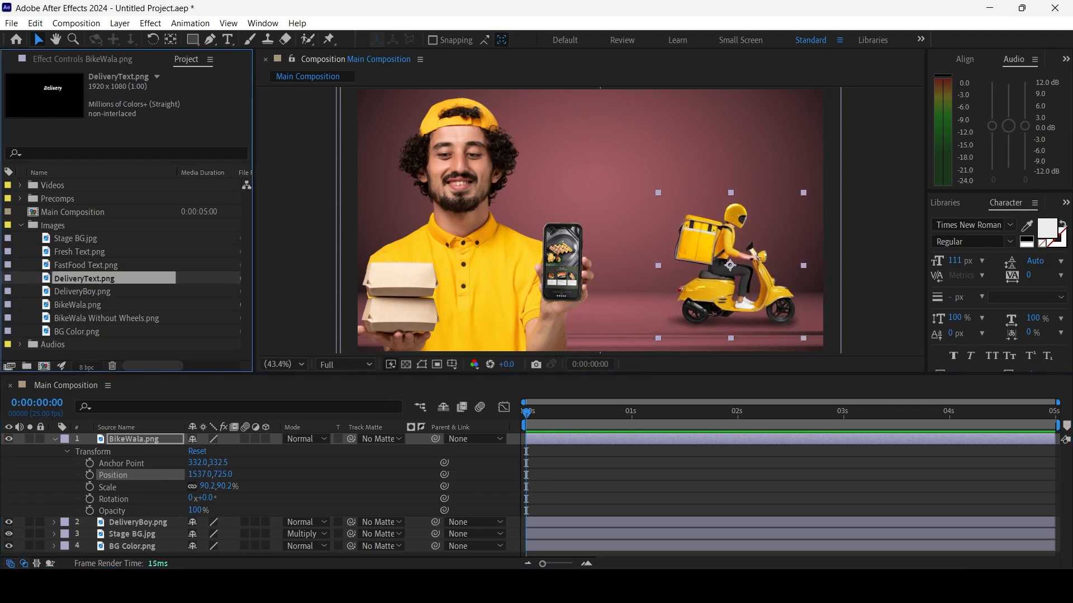
pyautogui.click(87, 265)
pyautogui.click(77, 238)
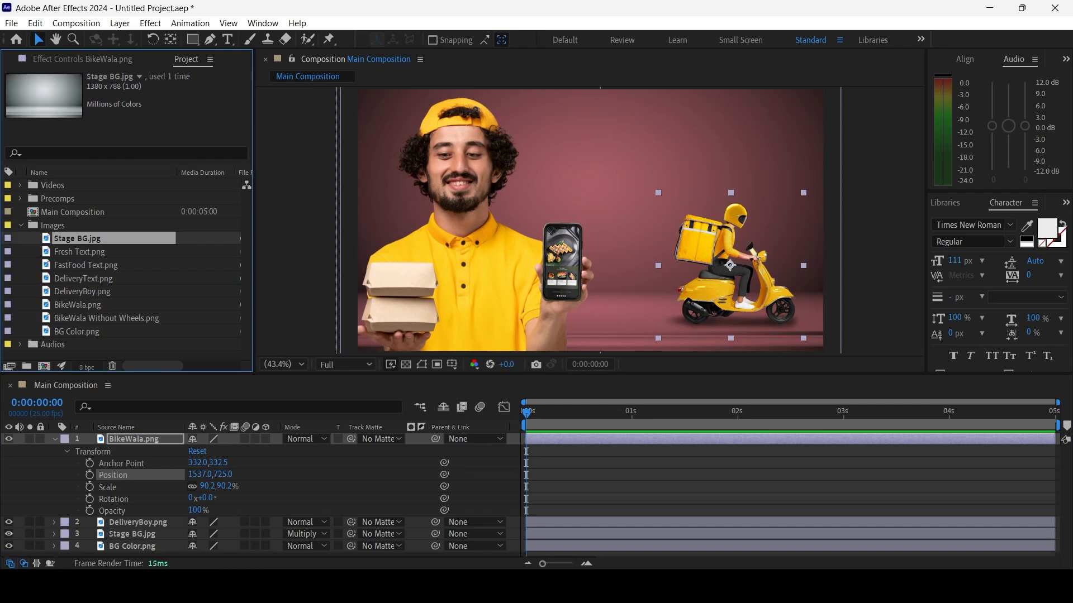
pyautogui.click(79, 252)
pyautogui.keyDown('ctrl'); pyautogui.click(85, 265); pyautogui.keyUp('ctrl')
pyautogui.keyDown('ctrl'); pyautogui.click(83, 278); pyautogui.keyUp('ctrl')
pyautogui.moveTo(90, 265); pyautogui.dragTo(95, 418)
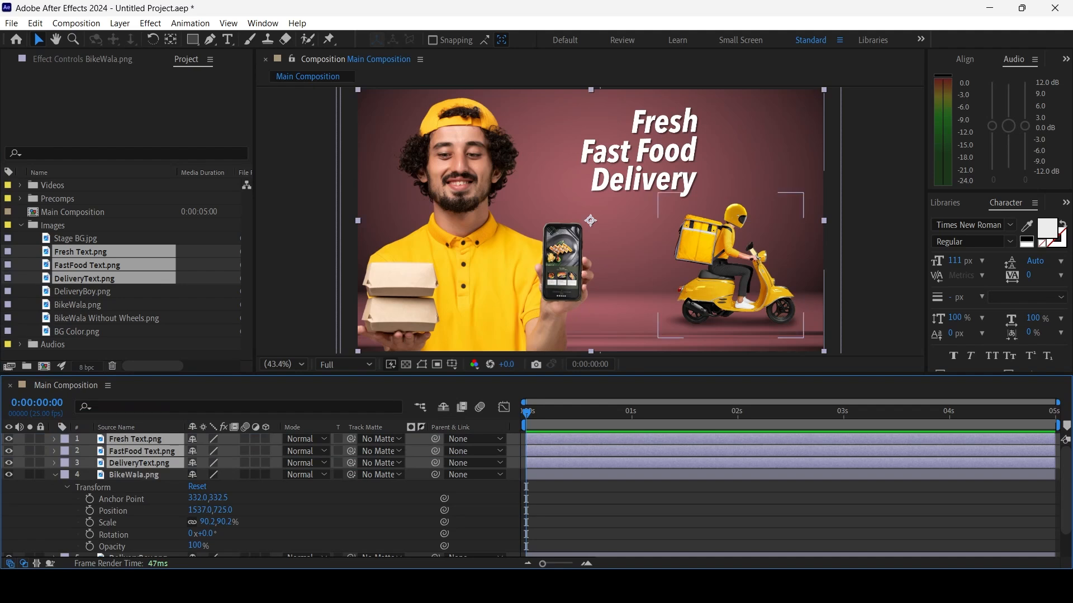
pyautogui.click(54, 475)
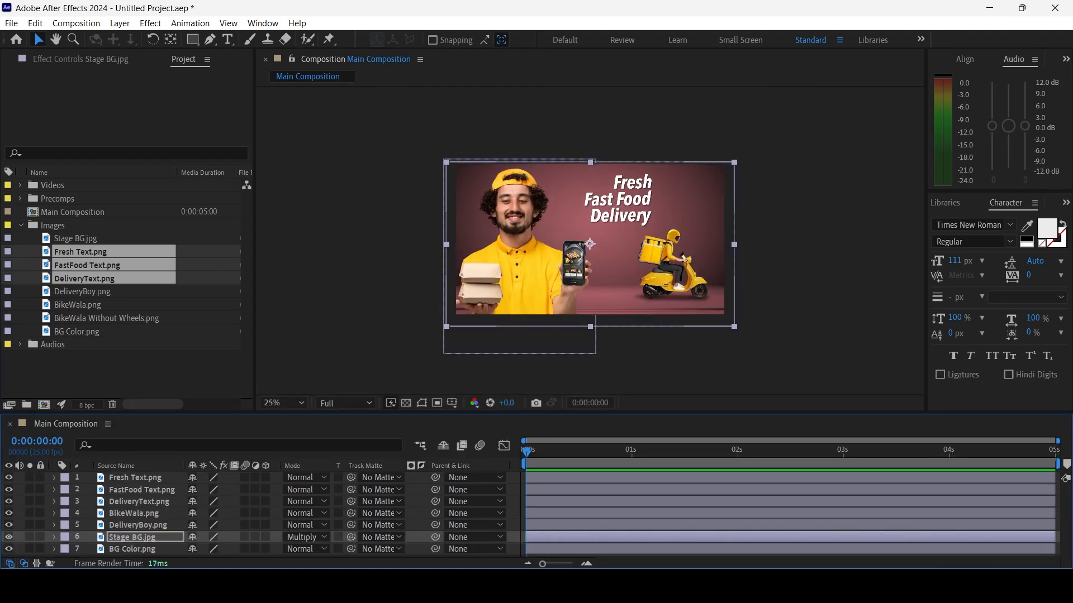
# Nudge the Stage BG.jpg layer down until its upper edge nearly meets the frame's upper edge
pyautogui.press('Down')
pyautogui.press('Down')
pyautogui.press('Down')
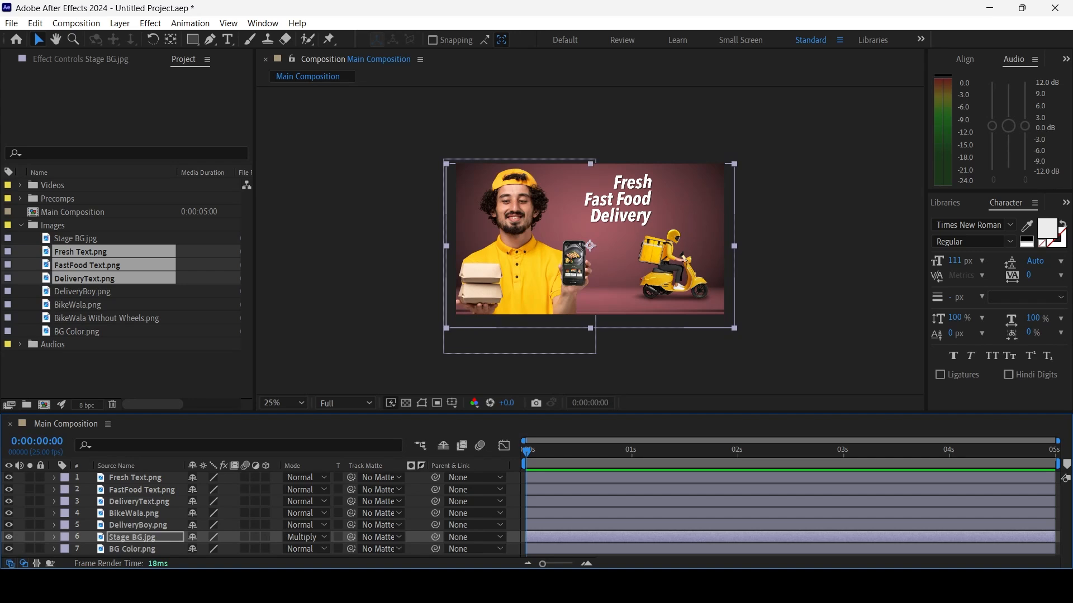
# Move the BikeWala.png layer slightly toward the frame's lower-right corner and scale it down to 82.3%
pyautogui.click(135, 479)
pyautogui.click(141, 490)
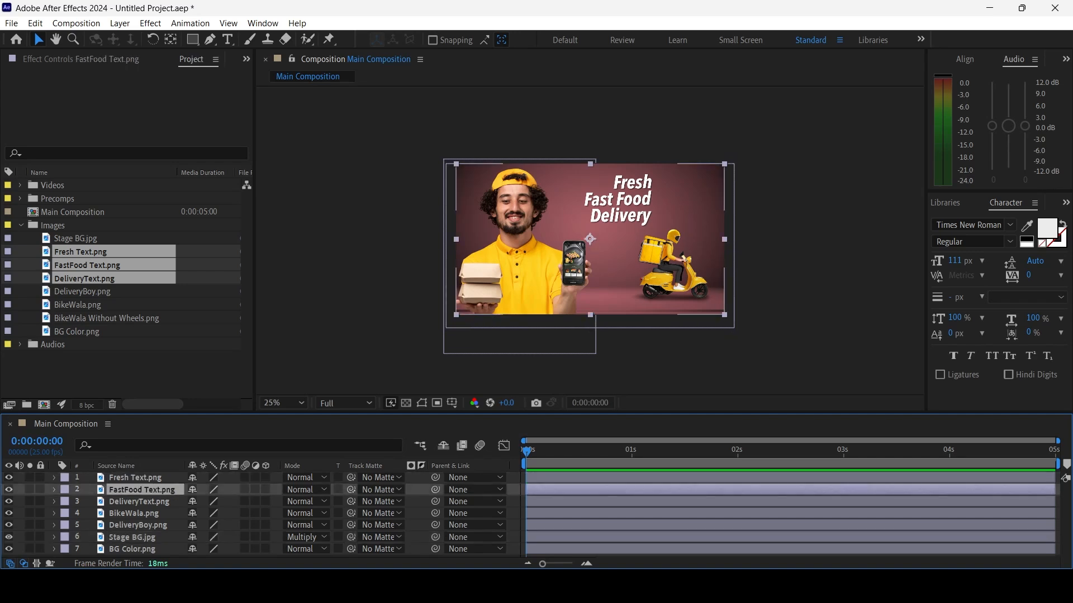
pyautogui.click(134, 513)
pyautogui.moveTo(671, 267); pyautogui.dragTo(675, 272)
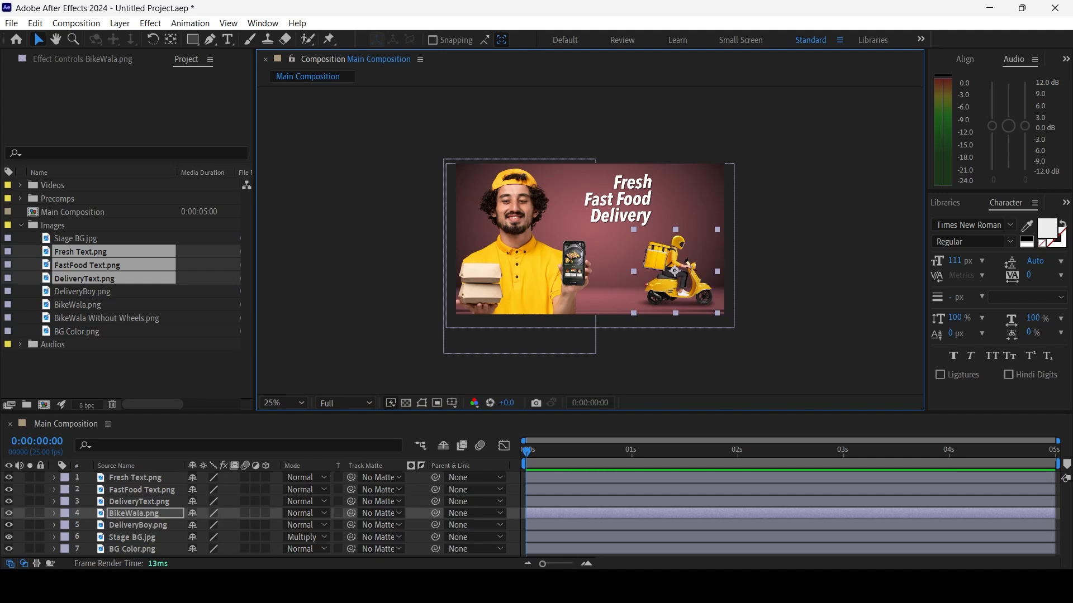
pyautogui.press('s')
pyautogui.moveTo(210, 525); pyautogui.dragTo(206, 525)
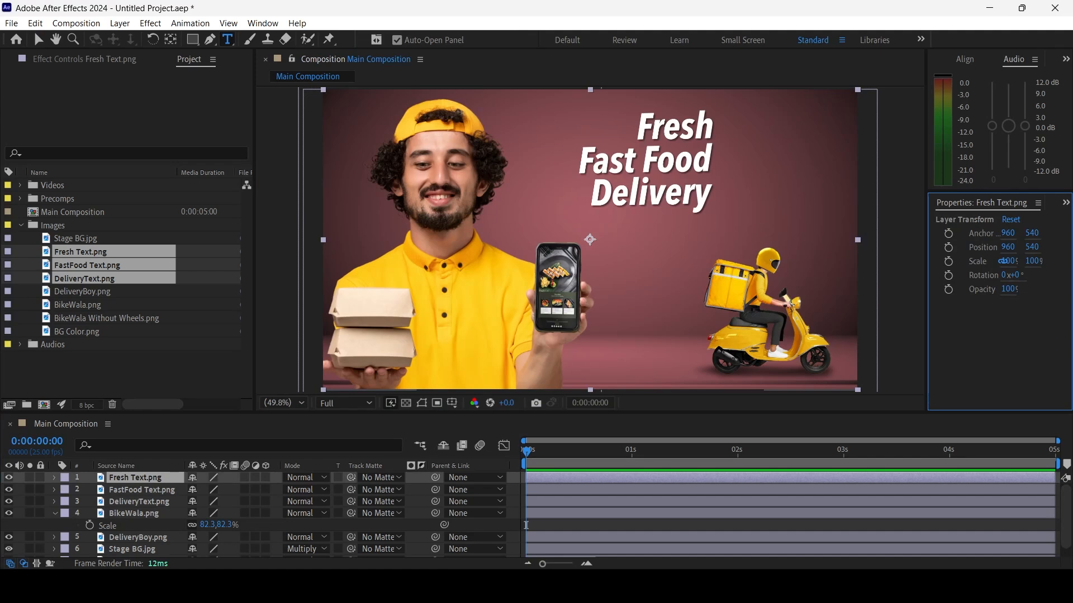
# Add a three-line text layer reading "in 20 minutes" and align it beside the Fresh Fast Food Delivery title
pyautogui.click(771, 117)
pyautogui.write('in')
pyautogui.moveTo(526, 538); pyautogui.dragTo(686, 538)
pyautogui.write('20')
pyautogui.press('Return')
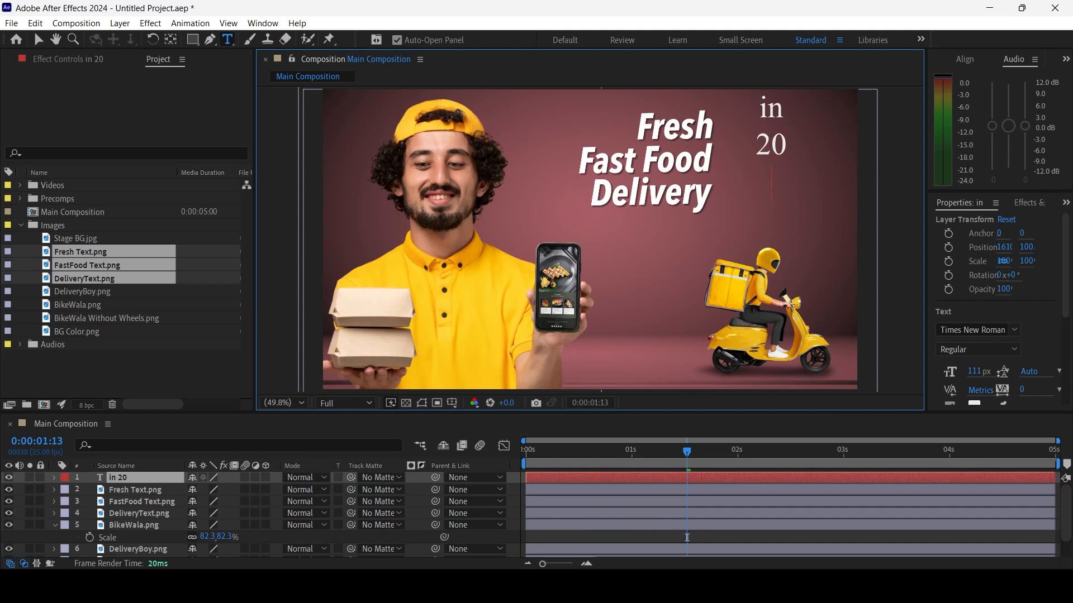
pyautogui.write('minutes')
pyautogui.press('Escape')
pyautogui.press('v')
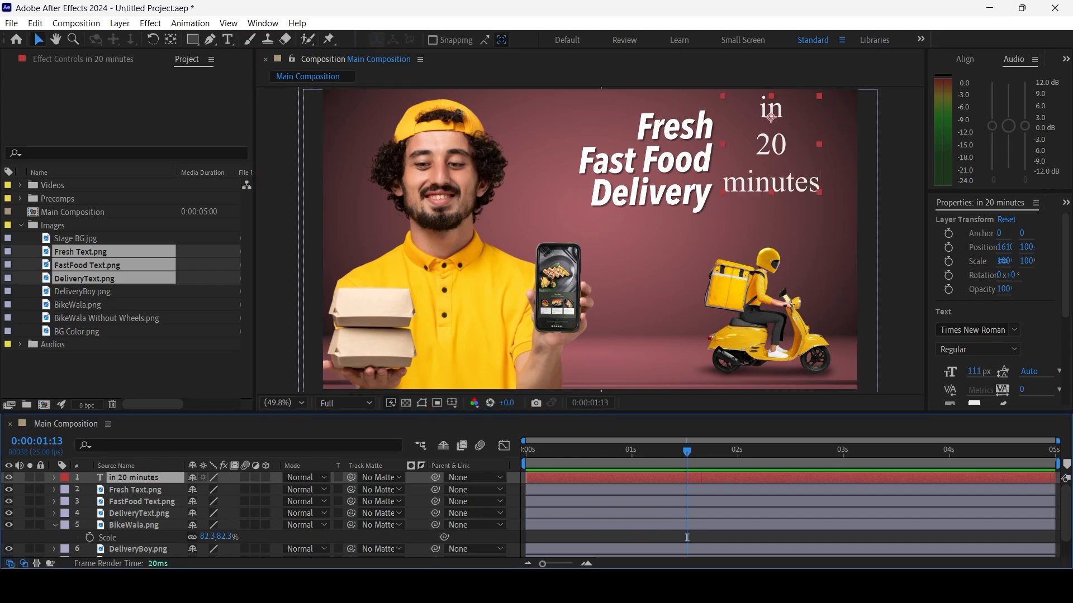
pyautogui.moveTo(771, 146); pyautogui.dragTo(772, 163)
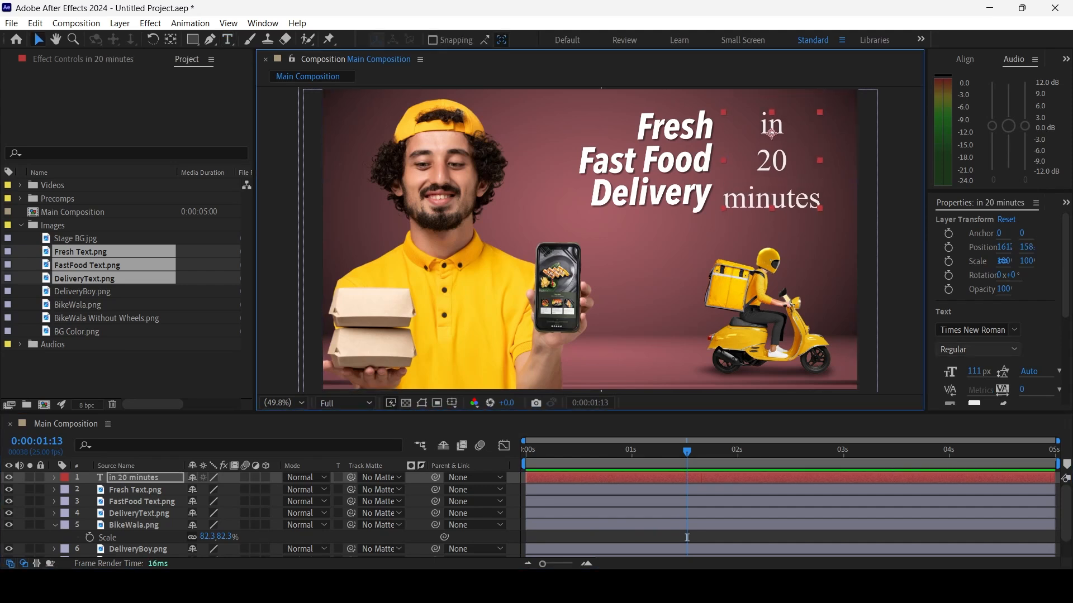
# Install all twelve AvenirLTStd font files from the avenir-font folder inside Lesson 01 Assets
pyautogui.click(1014, 330)
pyautogui.click(1014, 330)
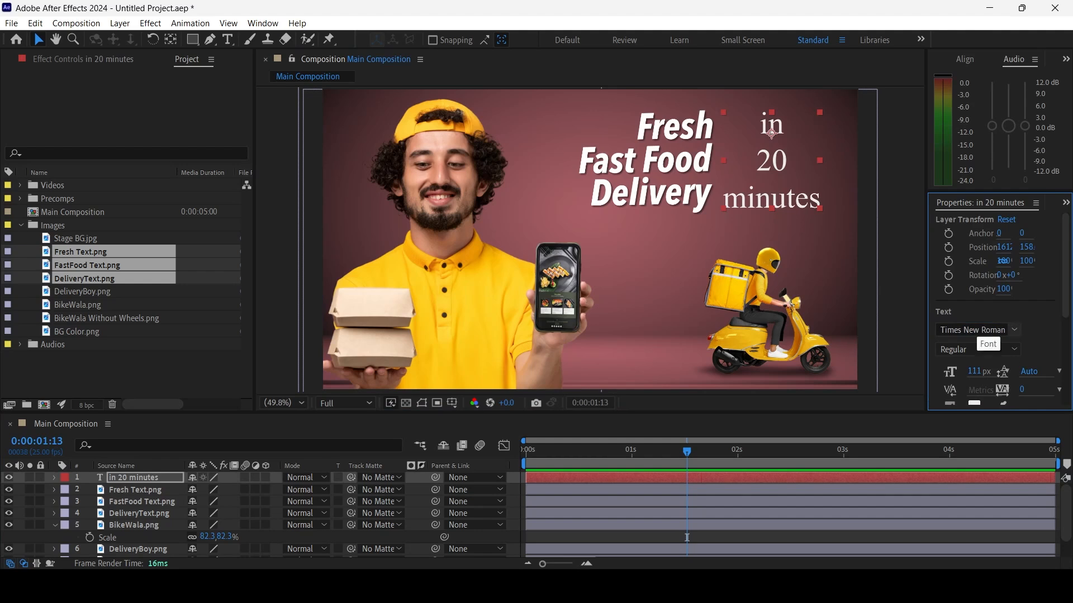
pyautogui.click(600, 586)
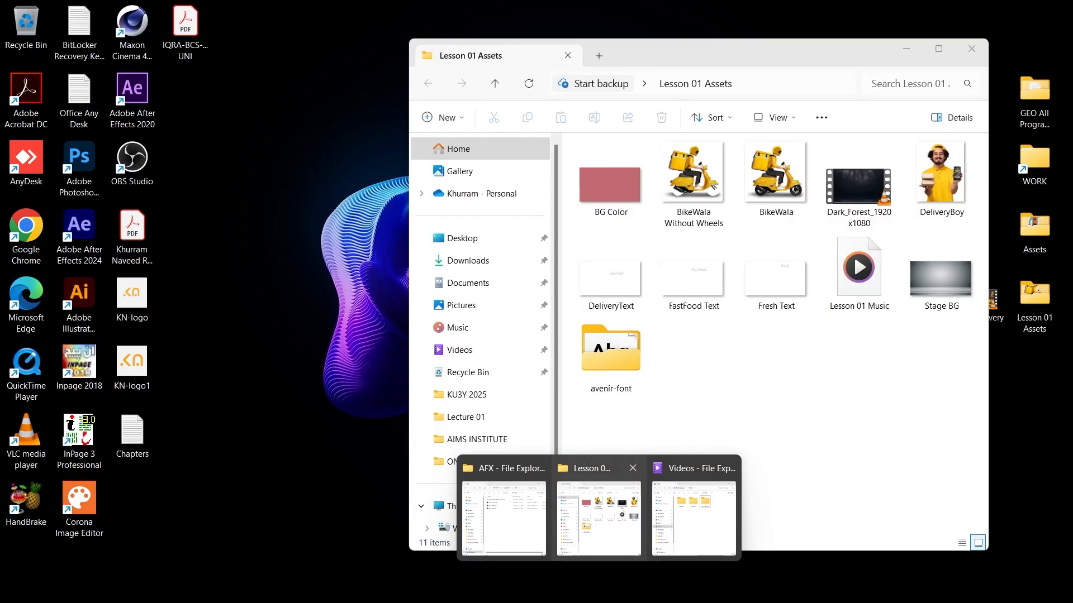
pyautogui.click(599, 520)
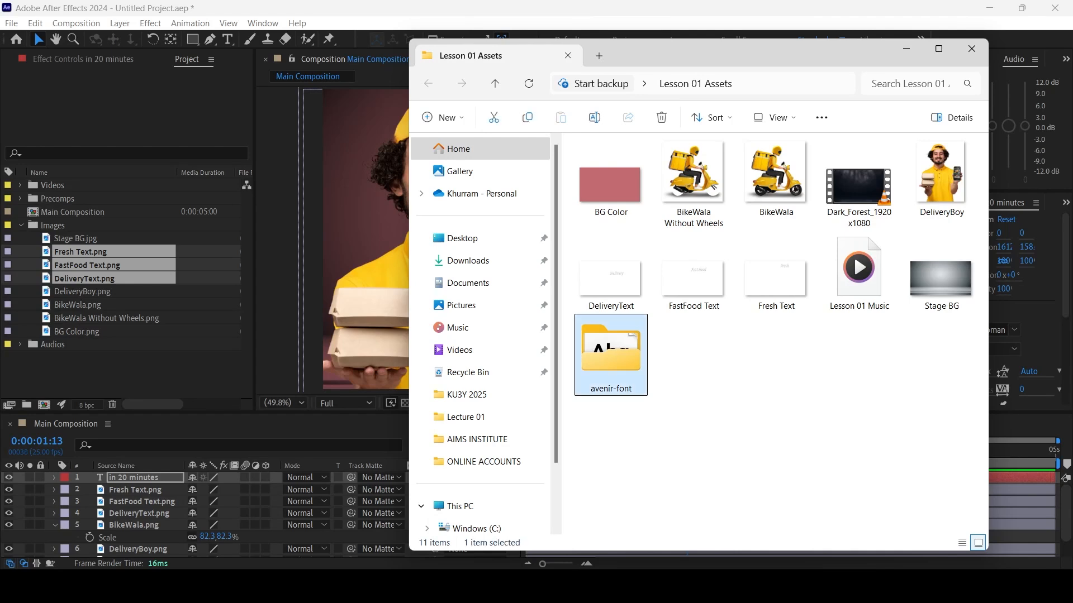
pyautogui.doubleClick(611, 352)
pyautogui.moveTo(751, 478); pyautogui.dragTo(634, 159)
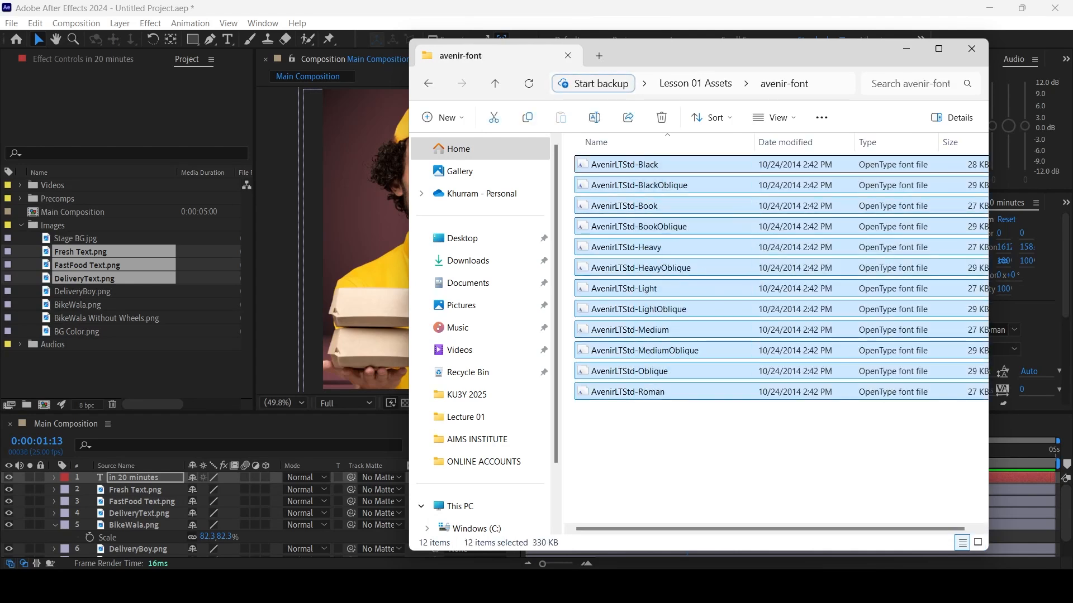
pyautogui.rightClick(633, 166)
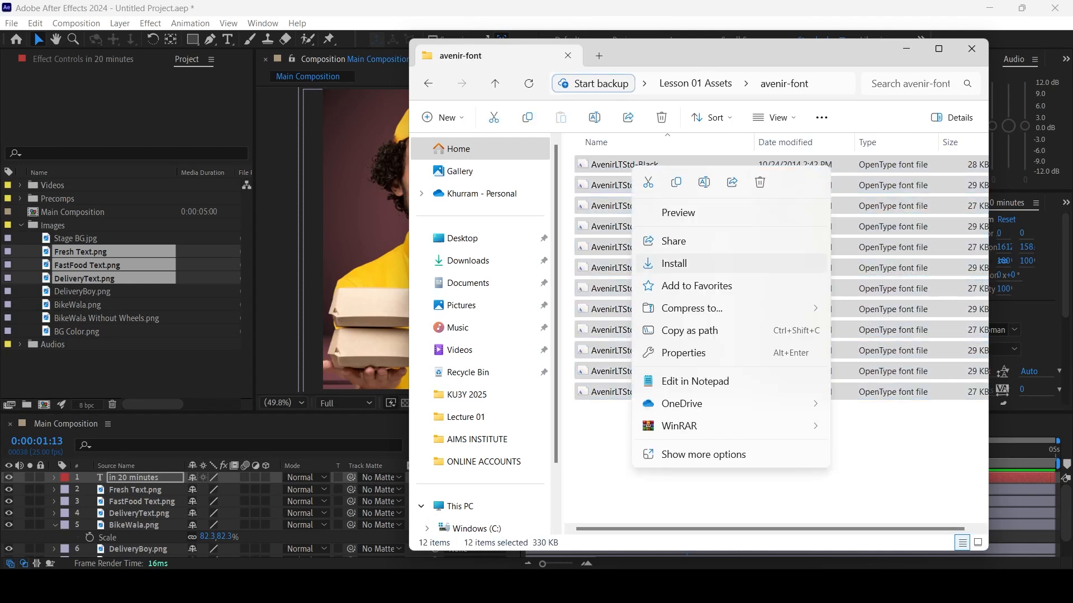
pyautogui.click(674, 263)
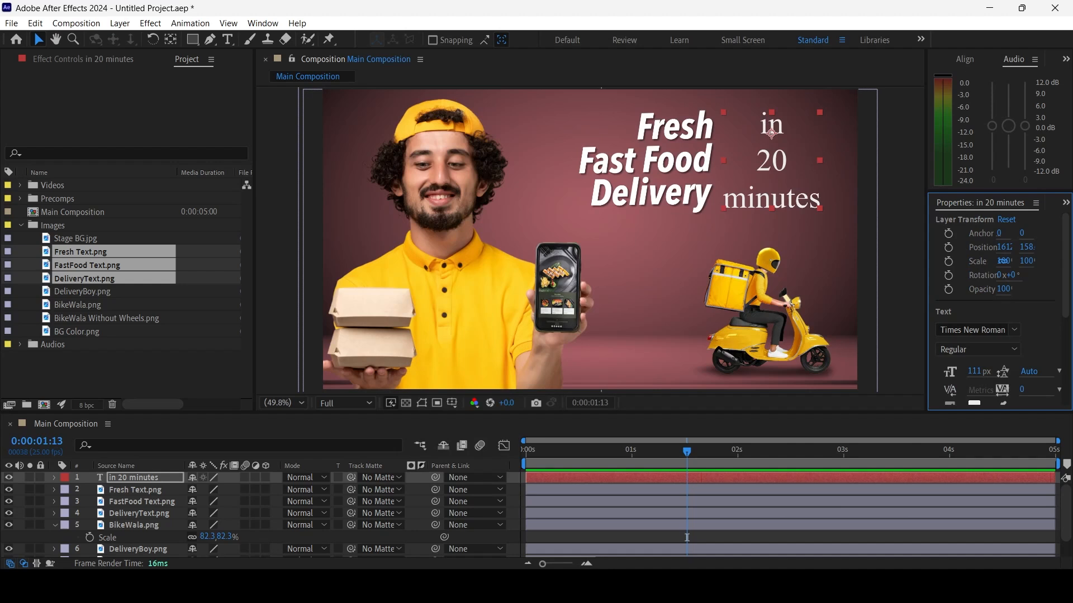
# Change the "in 20 minutes" text to the Avenir LT Std font in the 85 Heavy style
pyautogui.click(652, 161)
pyautogui.click(772, 162)
pyautogui.click(1014, 330)
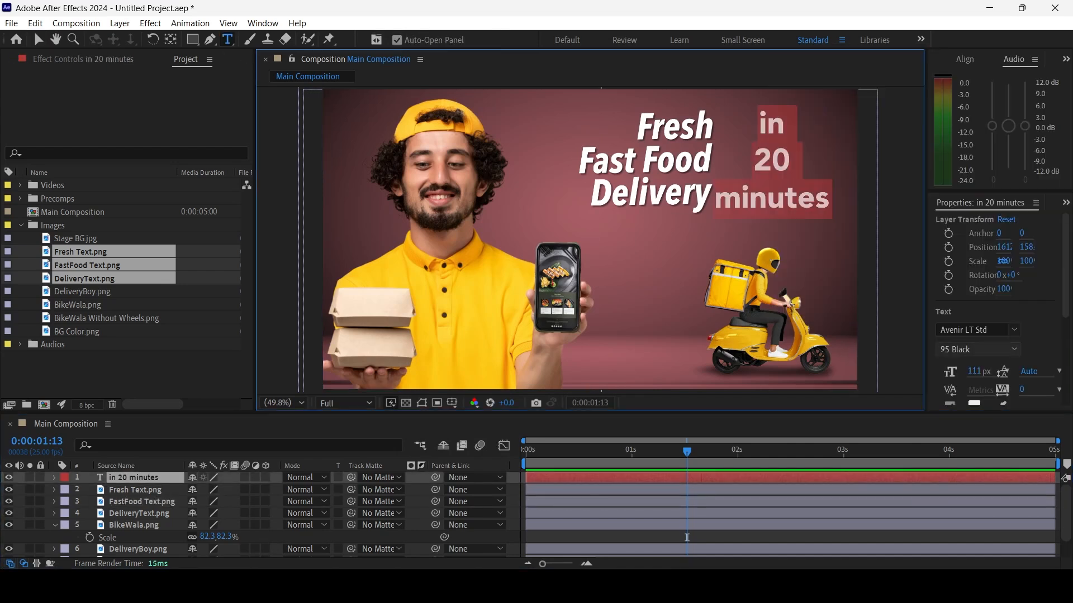
pyautogui.click(1014, 349)
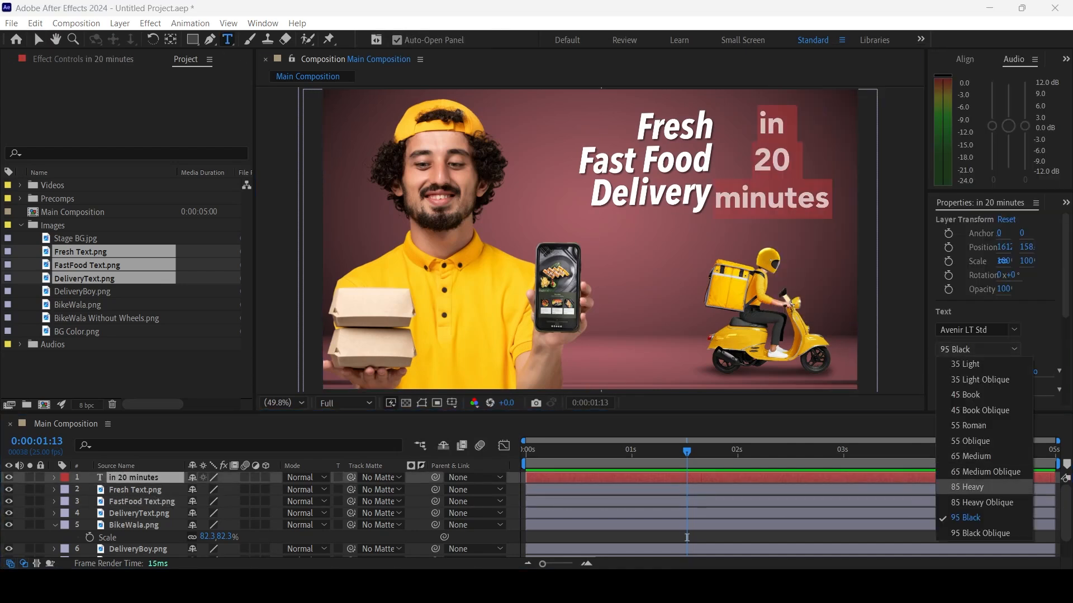
pyautogui.click(975, 487)
# Widen the text properties area and set the word "minutes" to 90 px with -2 tracking
pyautogui.moveTo(716, 199); pyautogui.dragTo(832, 199)
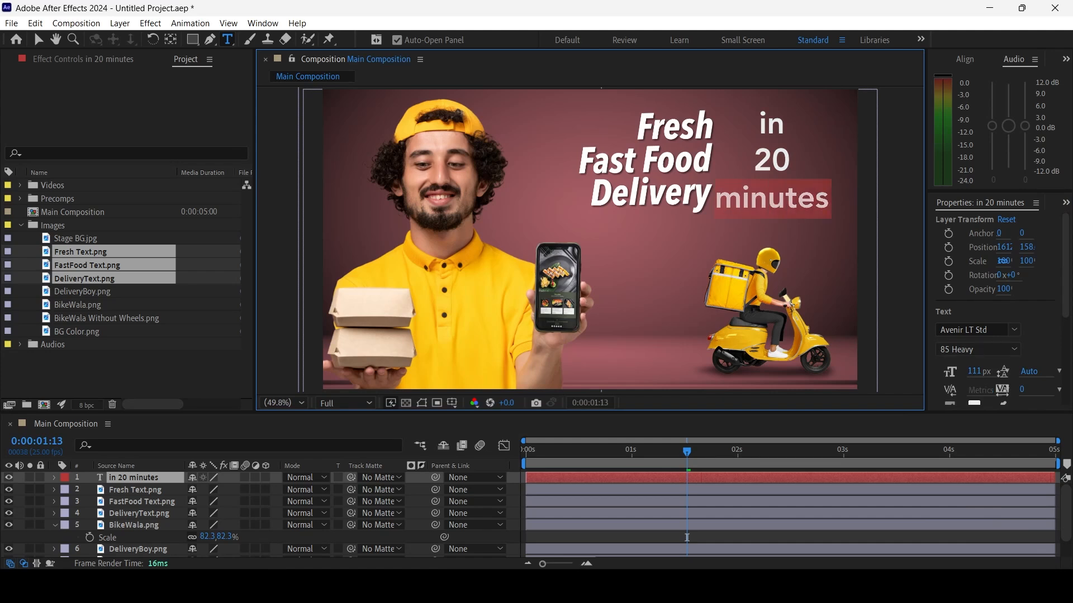
pyautogui.moveTo(926, 313); pyautogui.dragTo(873, 313)
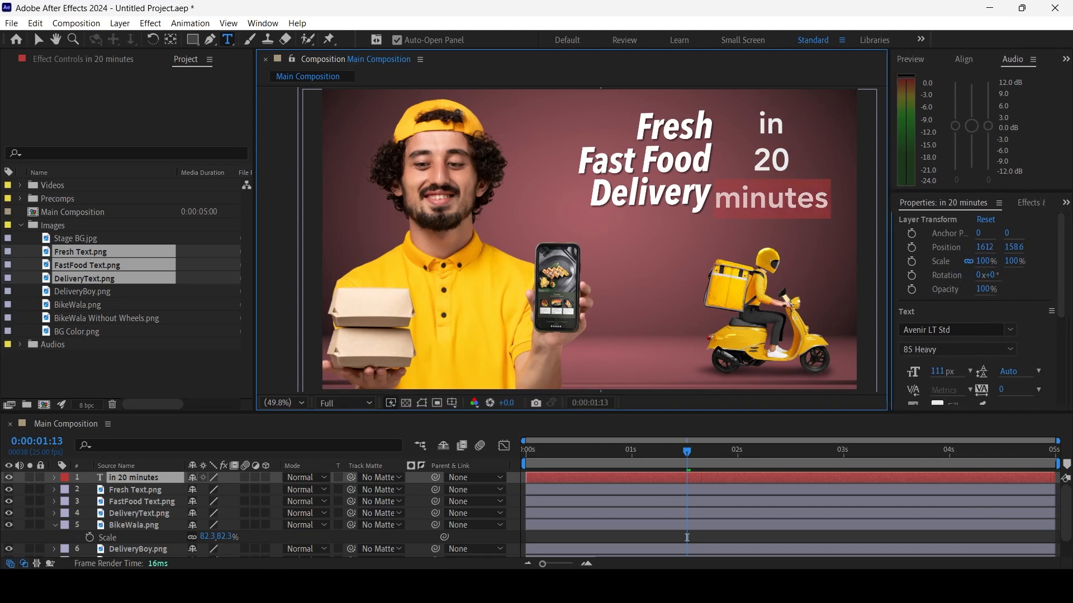
pyautogui.moveTo(1066, 288); pyautogui.dragTo(1065, 338)
pyautogui.moveTo(921, 278); pyautogui.dragTo(909, 278)
pyautogui.click(766, 163)
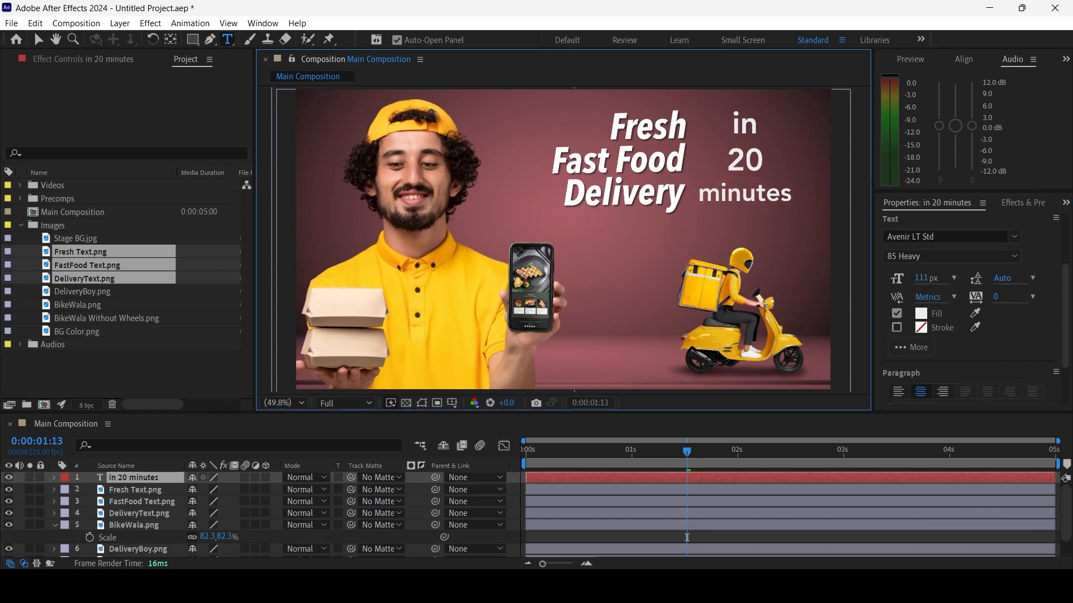
pyautogui.doubleClick(746, 194)
pyautogui.click(921, 277)
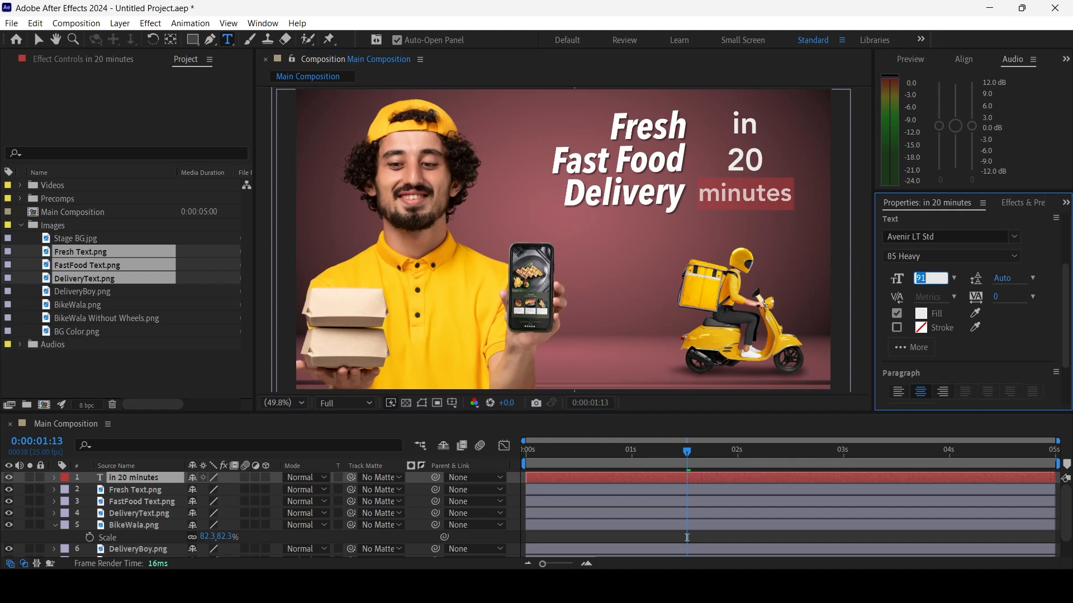
pyautogui.write('90')
pyautogui.press('Tab')
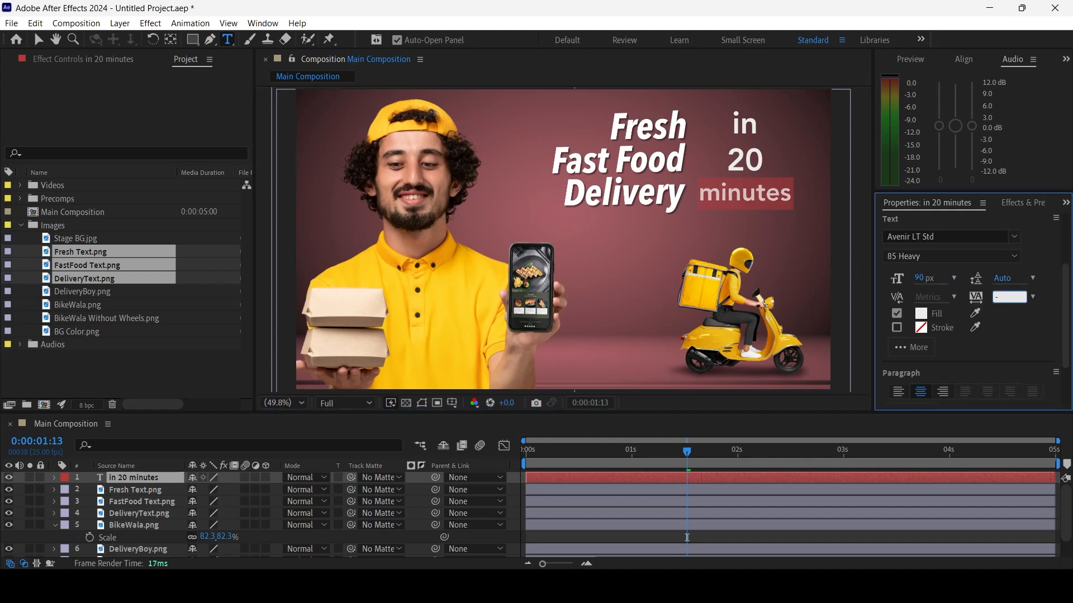
pyautogui.write('-20')
pyautogui.press('Return')
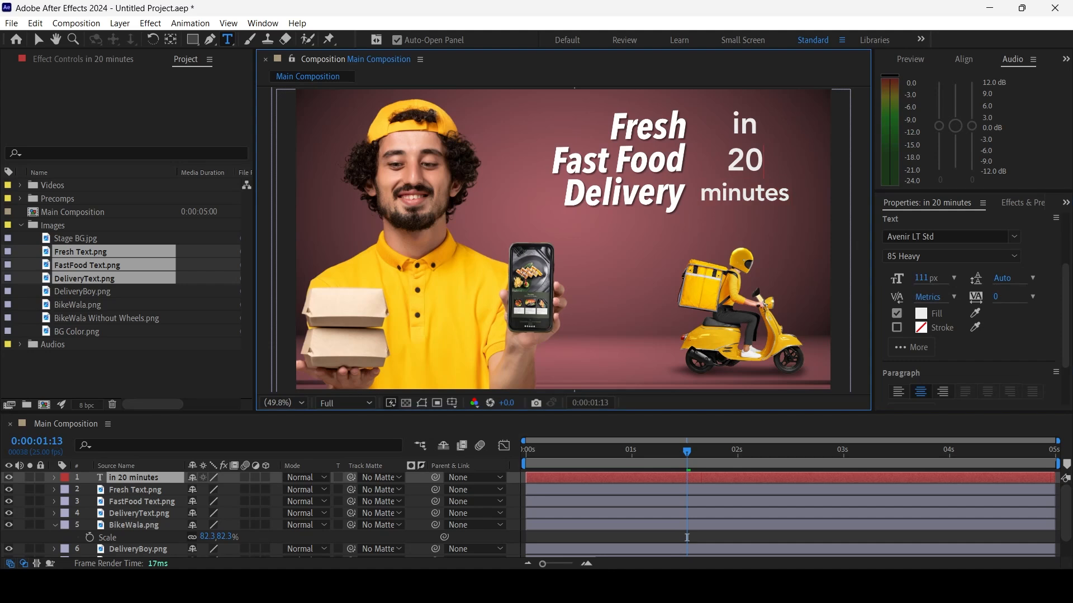
# Reduce the size of the word "in" and enlarge "20" to about 207 px in 95 Black
pyautogui.moveTo(758, 124); pyautogui.dragTo(732, 124)
pyautogui.click(921, 278)
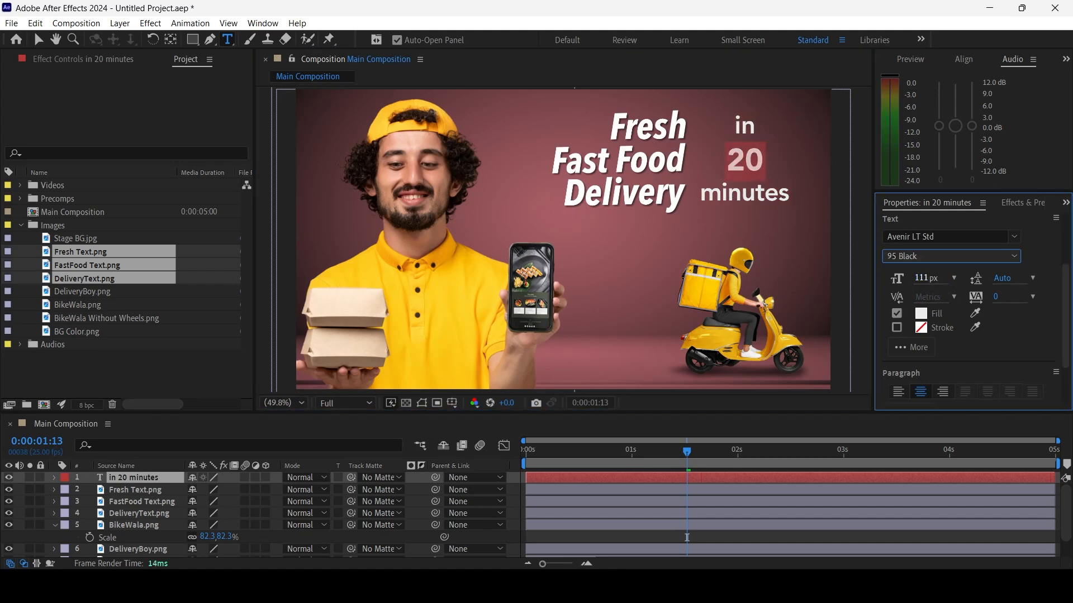
pyautogui.moveTo(921, 278); pyautogui.dragTo(972, 278)
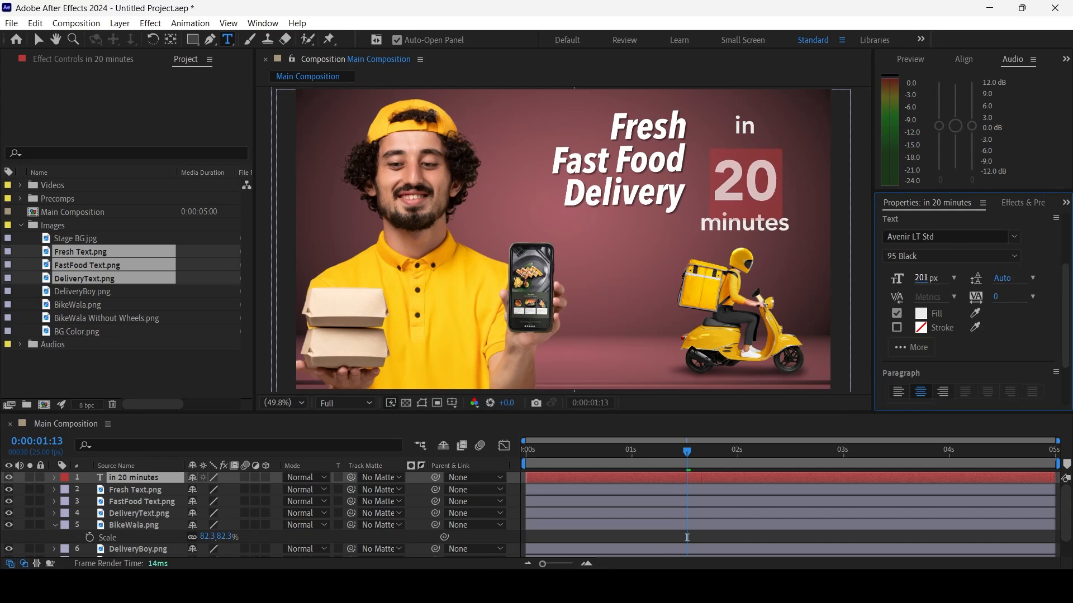
# Set the leading of all three text lines to 122 px
pyautogui.hotkey('ctrl', 'a')
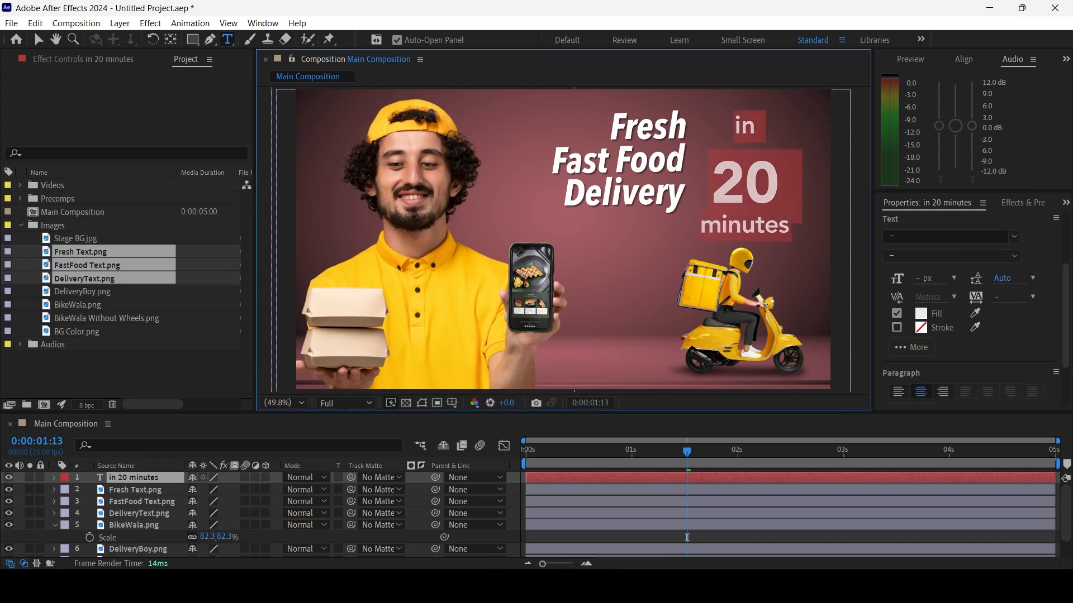
pyautogui.moveTo(1001, 278); pyautogui.dragTo(1058, 278)
pyautogui.click(746, 149)
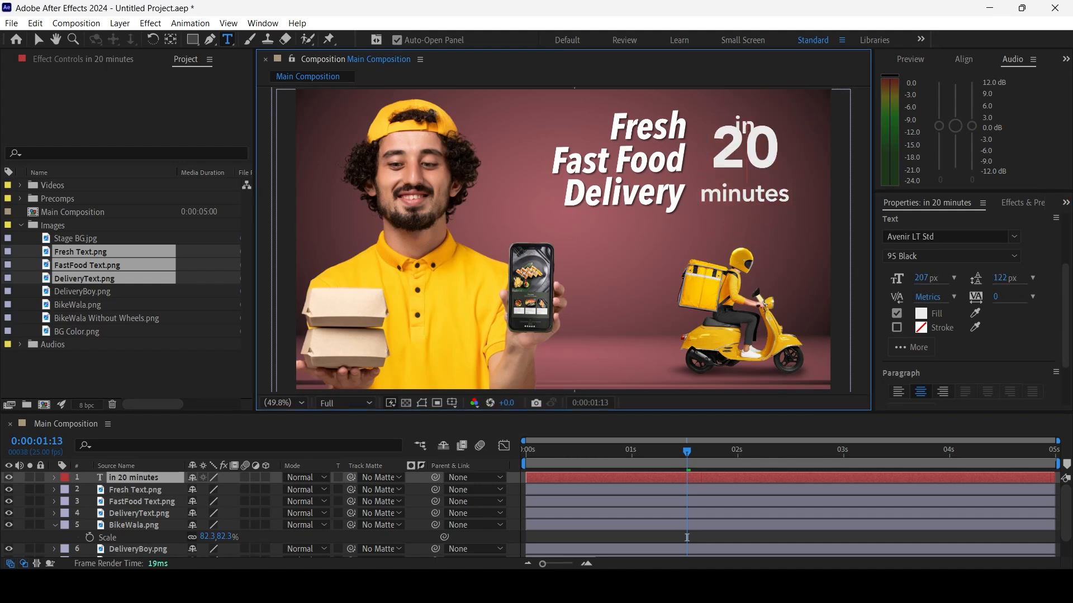
# Increase the leading of "20" to 167 px and adjust the leading of "minutes" so the lines sit evenly
pyautogui.doubleClick(746, 149)
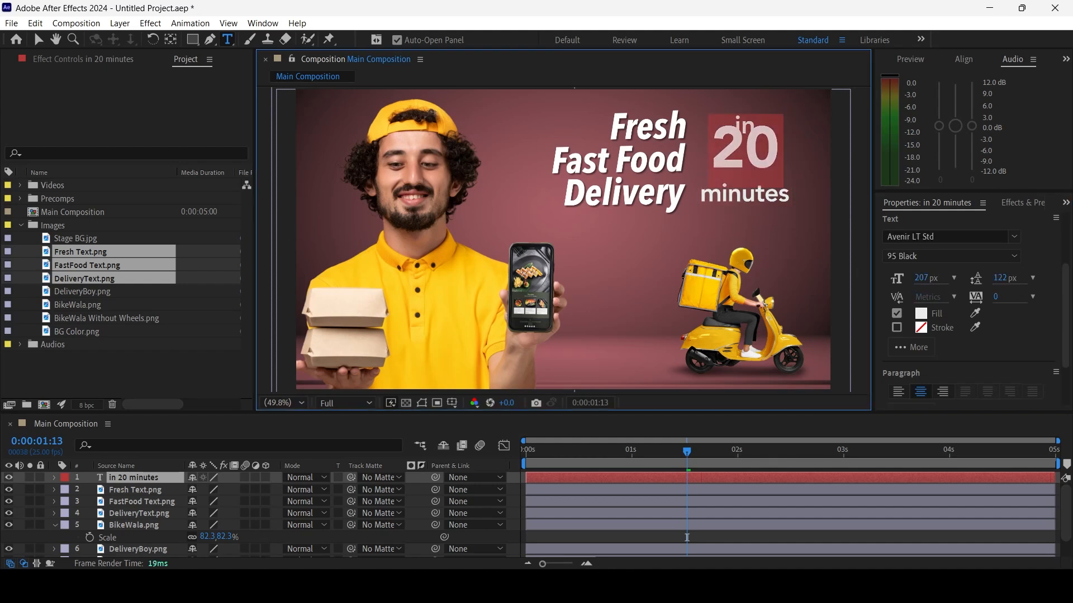
pyautogui.moveTo(1002, 277); pyautogui.dragTo(1028, 277)
pyautogui.click(745, 206)
pyautogui.doubleClick(745, 206)
pyautogui.moveTo(1002, 278); pyautogui.dragTo(984, 278)
pyautogui.click(1014, 257)
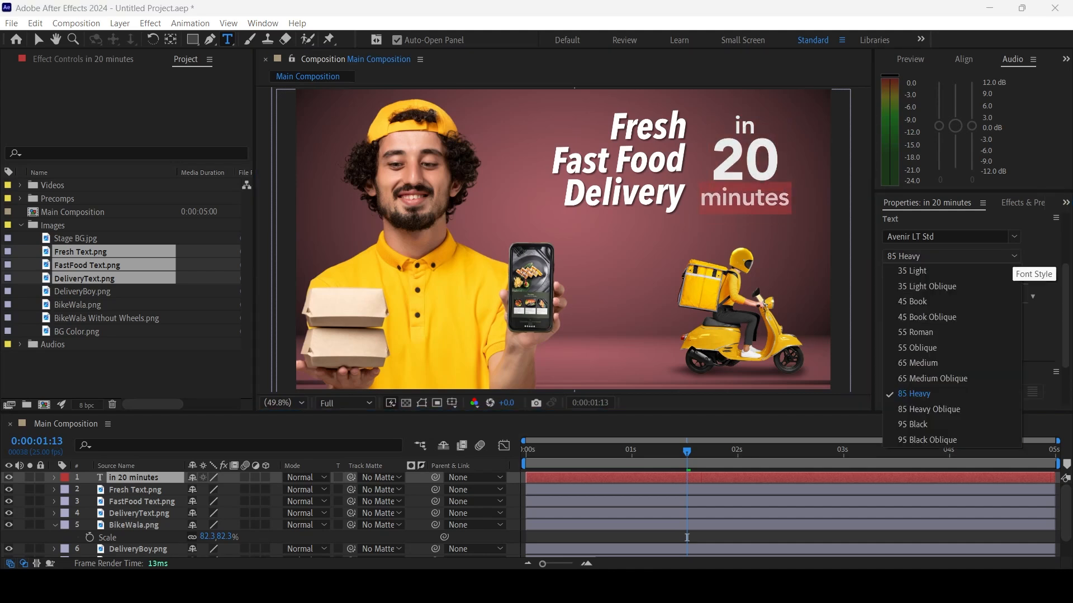
pyautogui.click(747, 159)
pyautogui.click(747, 159)
# Reposition the "in 20 minutes" text layer slightly beside the Fresh Fast Food Delivery title
pyautogui.click(38, 39)
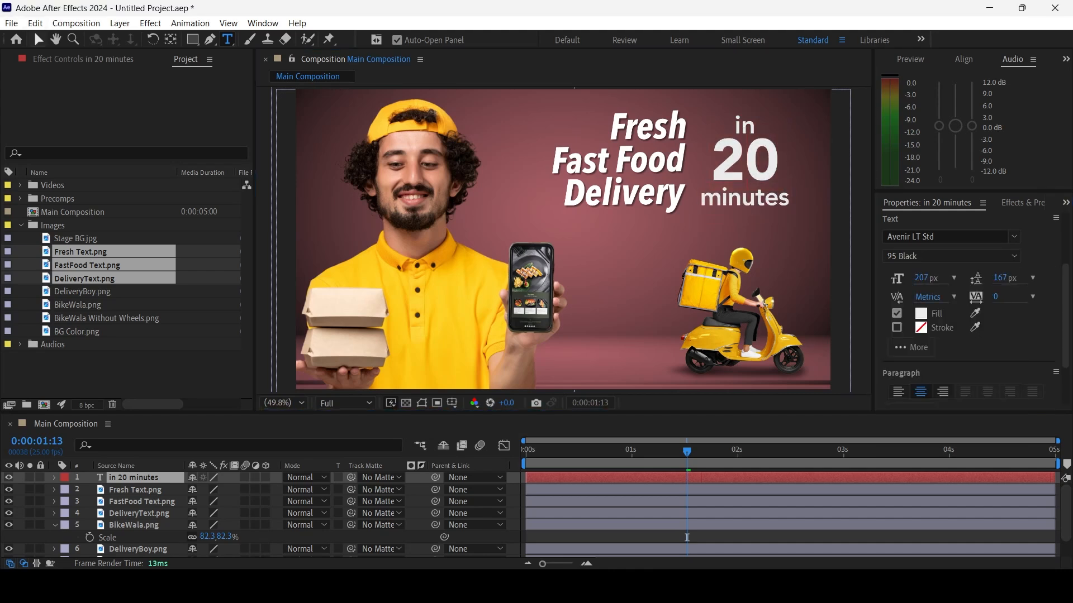
pyautogui.moveTo(746, 160); pyautogui.dragTo(756, 164)
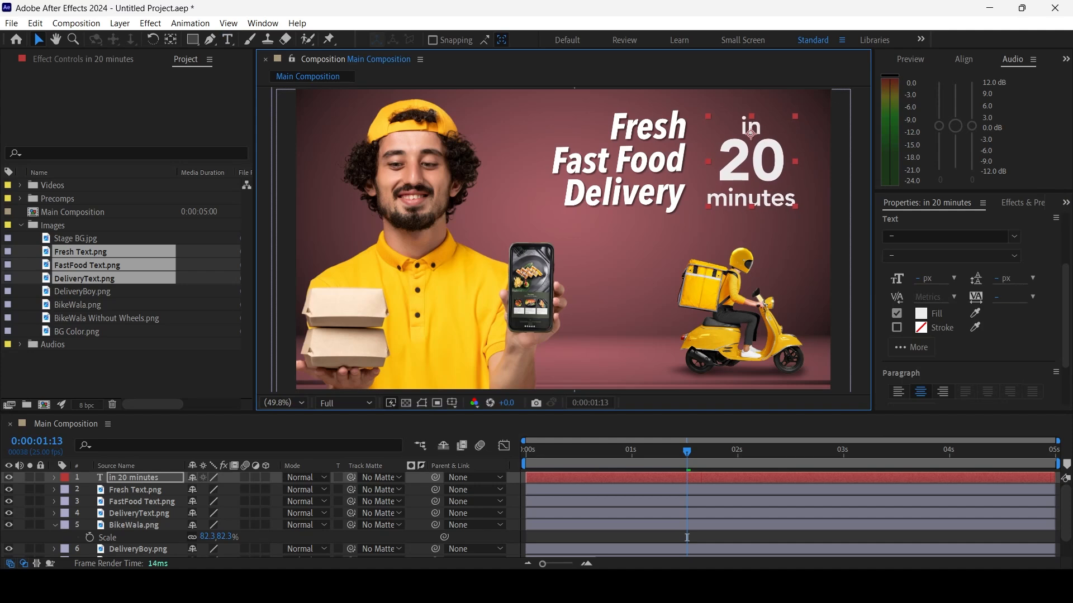
pyautogui.moveTo(759, 157)
pyautogui.mouseDown()
pyautogui.moveTo(749, 167)
pyautogui.moveTo(795, 162)
pyautogui.moveTo(751, 164)
pyautogui.mouseUp()
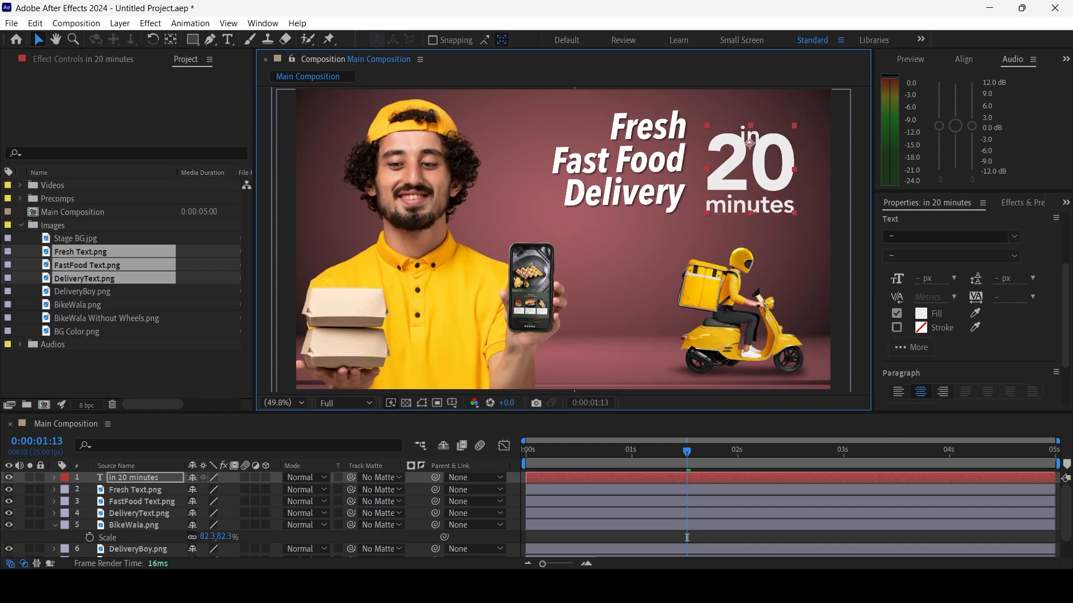
# Enlarge "20" to 281 px with 218 px leading and scale the text layer down to 95.6%
pyautogui.doubleClick(711, 162)
pyautogui.press('Escape')
pyautogui.press('v')
pyautogui.press('s')
# Show the rulers and place a vertical guide near the composition frame's right edge
pyautogui.hotkey('ctrl', 'r')
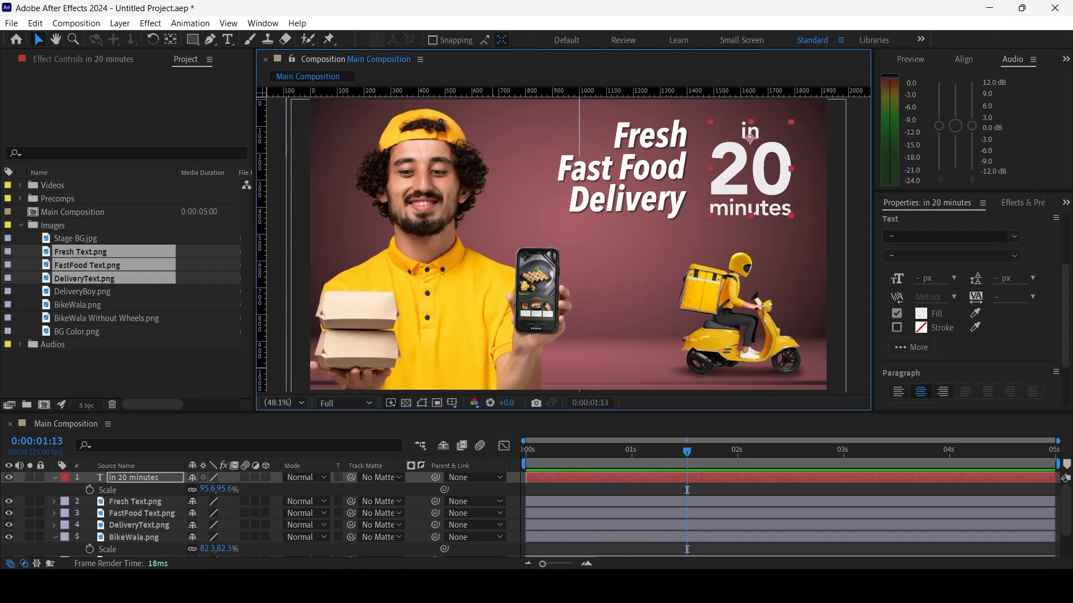
pyautogui.click(452, 403)
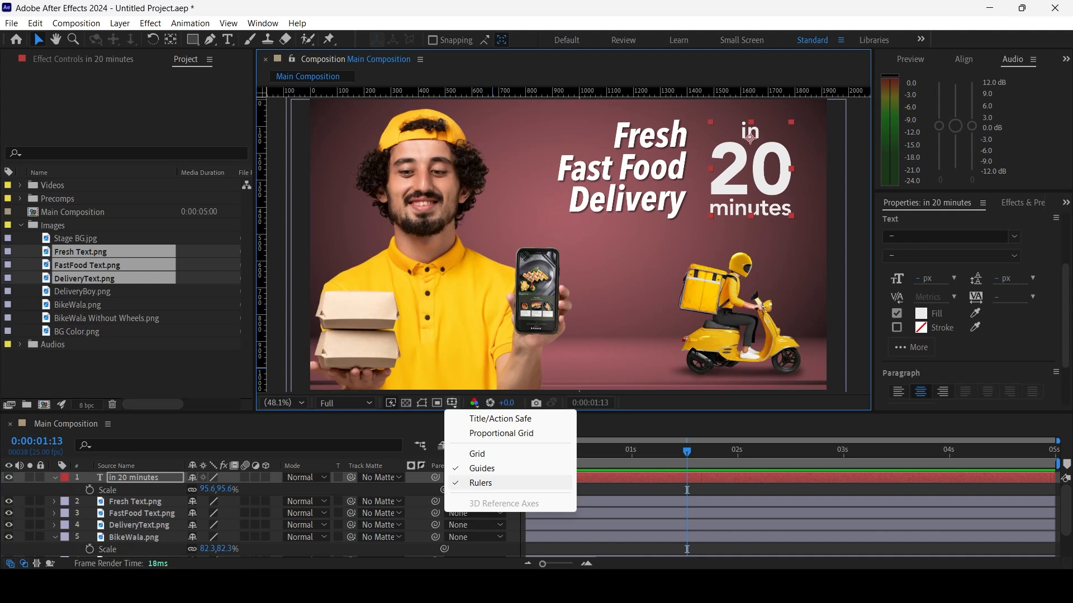
pyautogui.moveTo(262, 343); pyautogui.dragTo(801, 342)
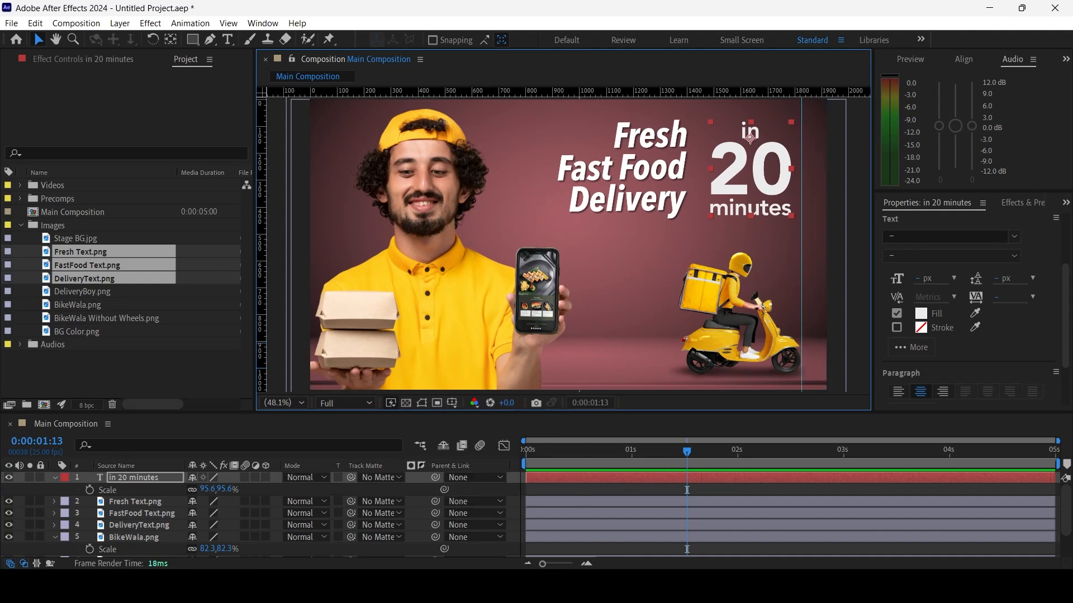
# Line up the "in 20 minutes" text and the BikeWala.png layer along the vertical guide and hide the rulers and guide
pyautogui.moveTo(761, 214); pyautogui.dragTo(770, 211)
pyautogui.press('Up')
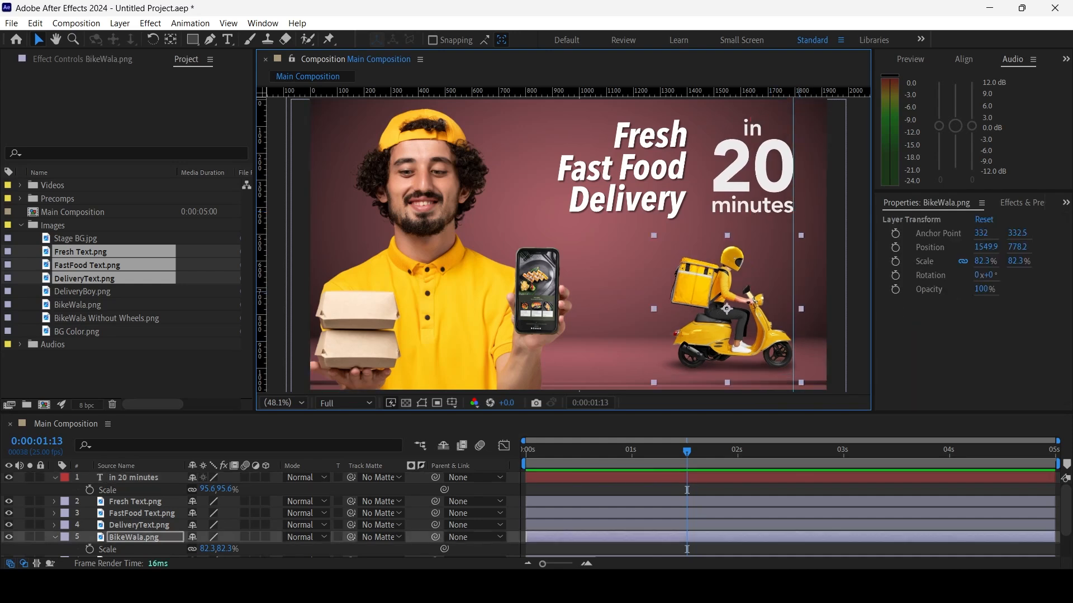
pyautogui.scroll(1, 310, 355)
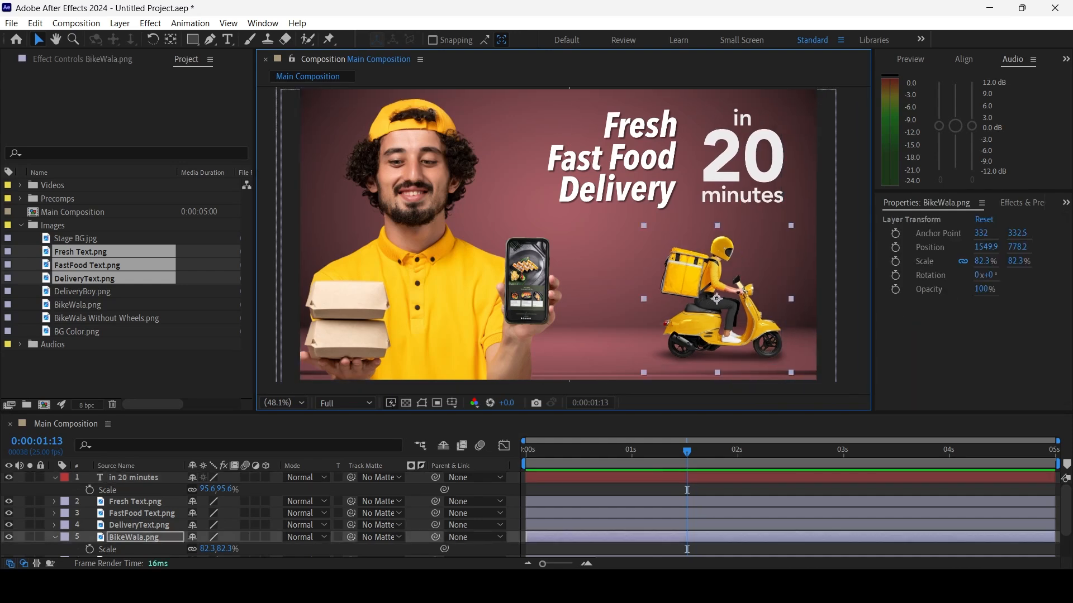
pyautogui.click(755, 491)
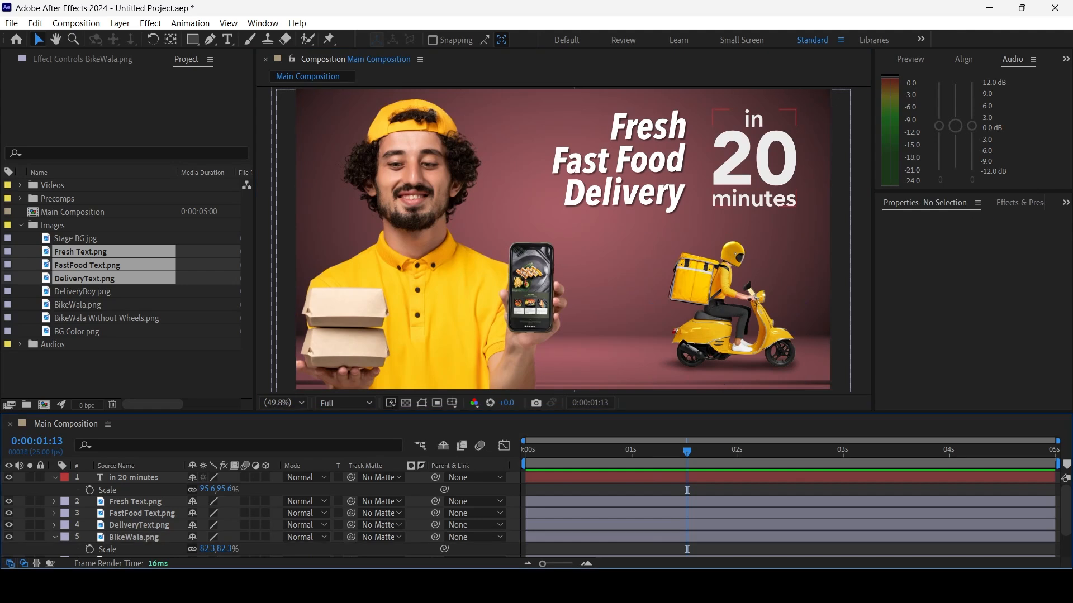
# Recolor "20" with the yellow FFC732 sampled from the scooter
pyautogui.doubleClick(755, 159)
pyautogui.moveTo(710, 161); pyautogui.dragTo(798, 161)
pyautogui.click(921, 314)
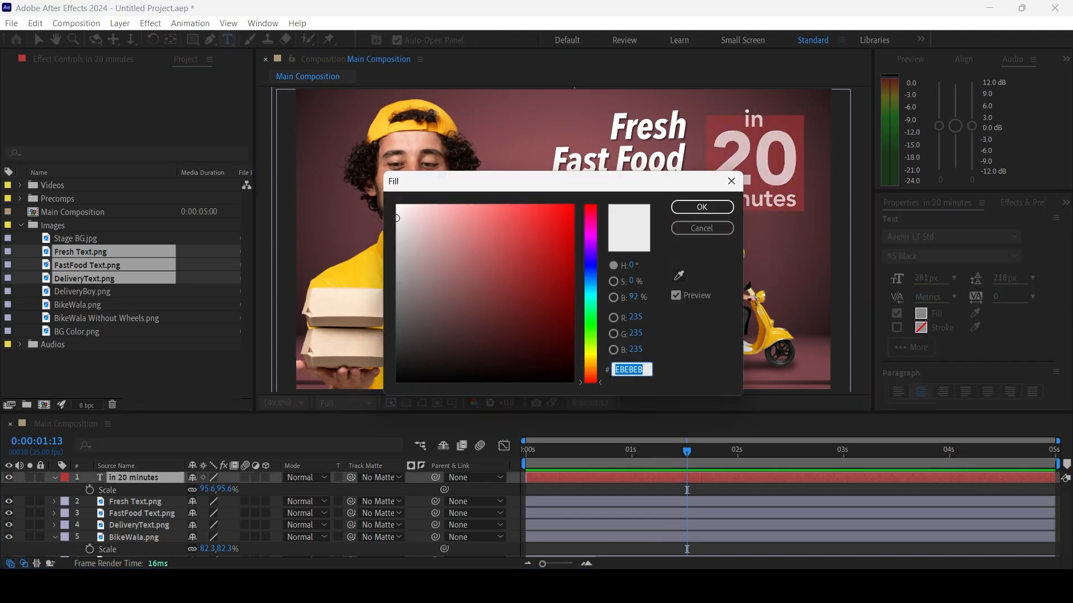
pyautogui.write('513034')
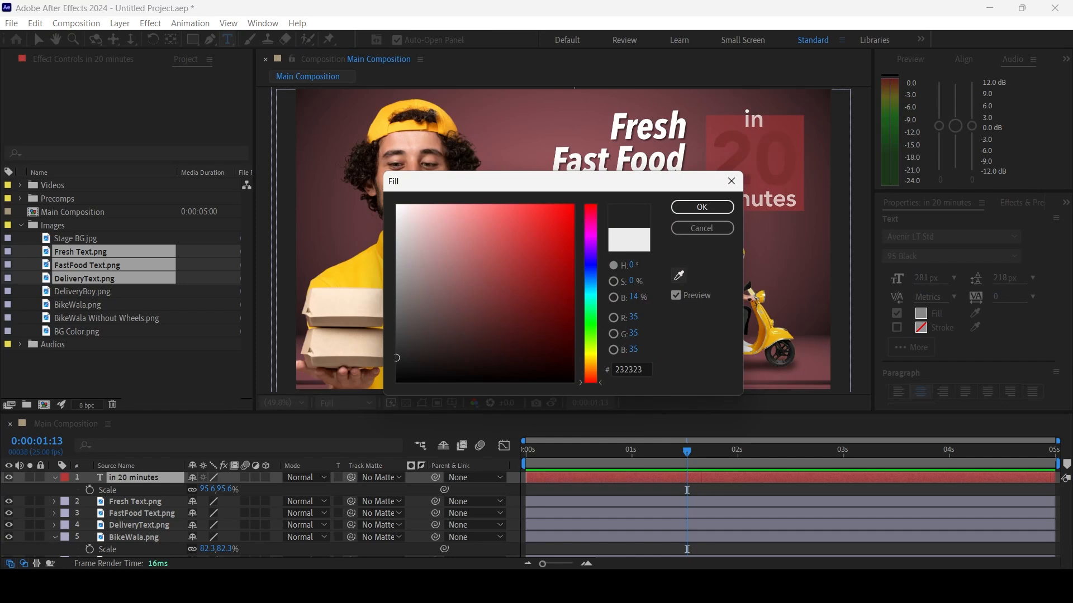
pyautogui.click(774, 329)
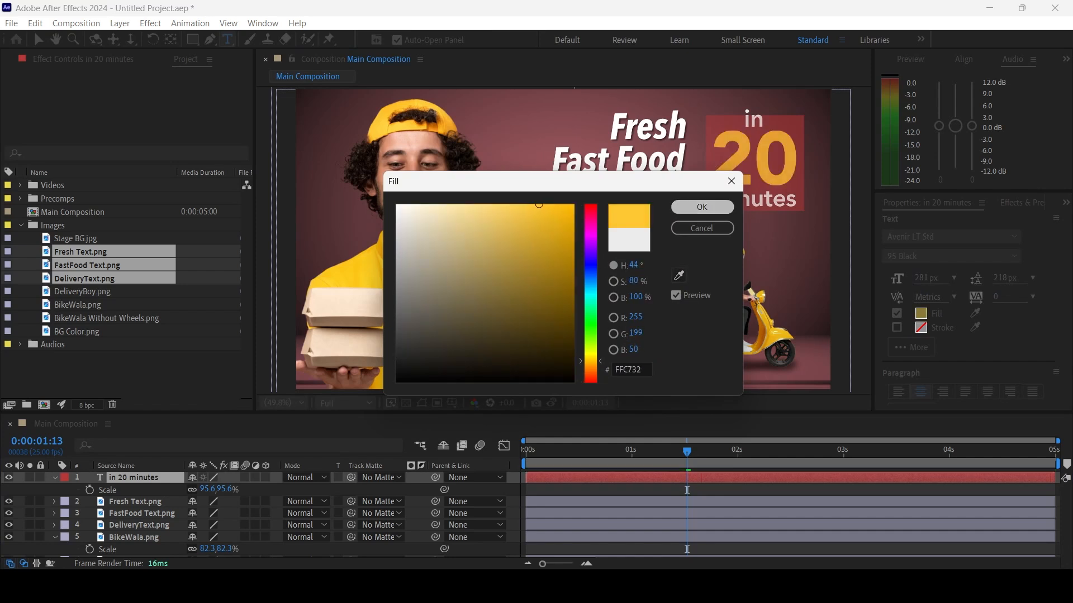
pyautogui.click(702, 208)
# Return the playhead to the start and collapse the Scale properties of the "in 20 minutes" and BikeWala.png layers
pyautogui.click(727, 490)
pyautogui.press('space')
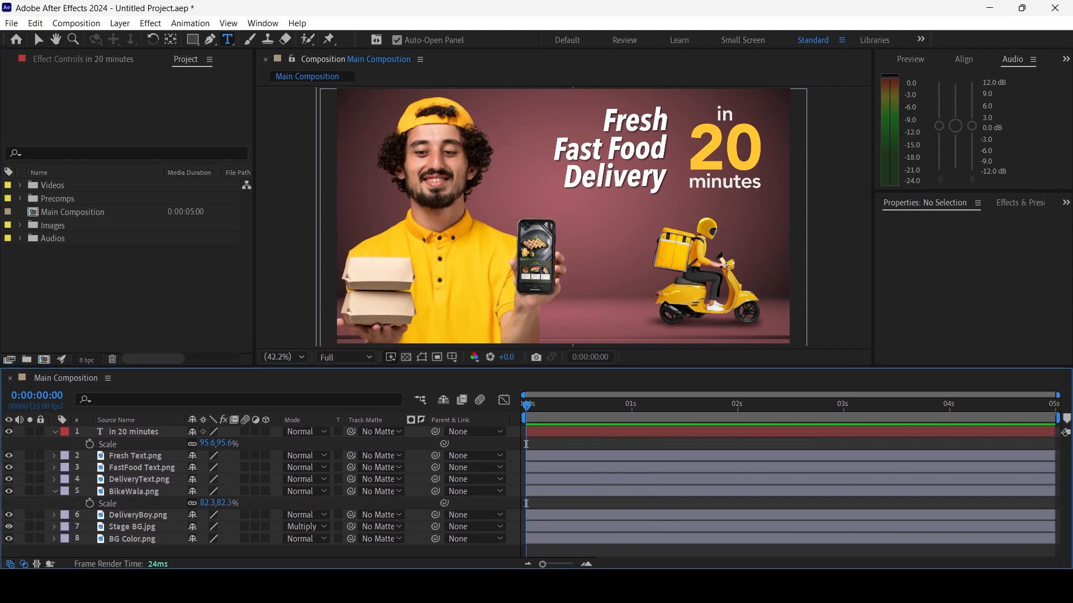
pyautogui.click(55, 431)
pyautogui.click(54, 480)
pyautogui.click(39, 39)
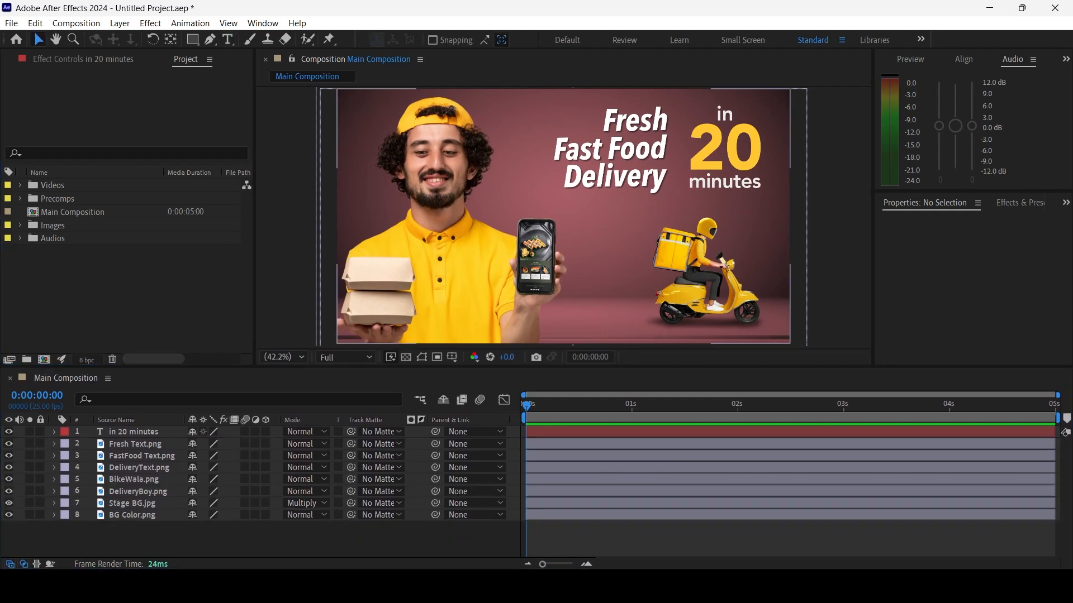
# Identify the layers to animate by selecting them and switching DeliveryBoy.png's visibility off and on
pyautogui.click(136, 444)
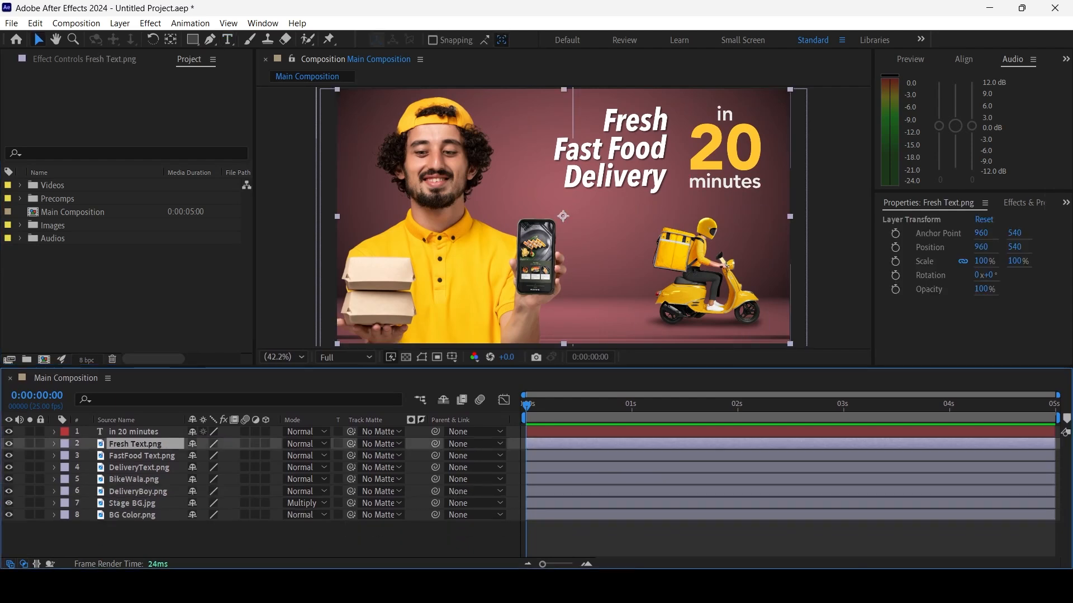
pyautogui.click(133, 504)
pyautogui.click(138, 491)
pyautogui.click(9, 492)
pyautogui.click(9, 491)
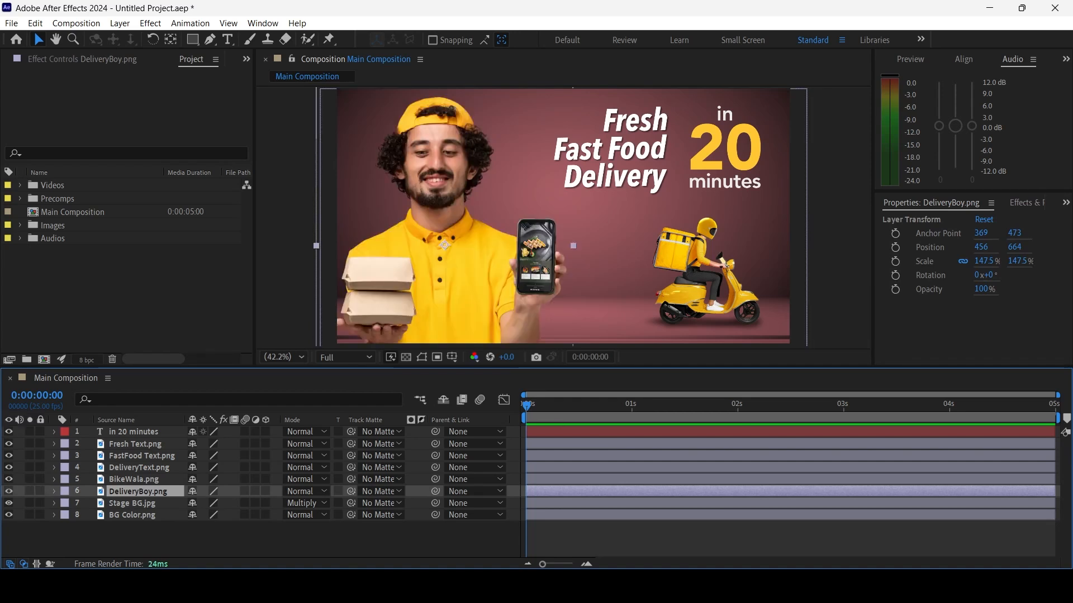
# Expand the DeliveryBoy.png layer's Transform properties and set a Position keyframe at 0:00:00:00
pyautogui.click(135, 539)
pyautogui.click(54, 492)
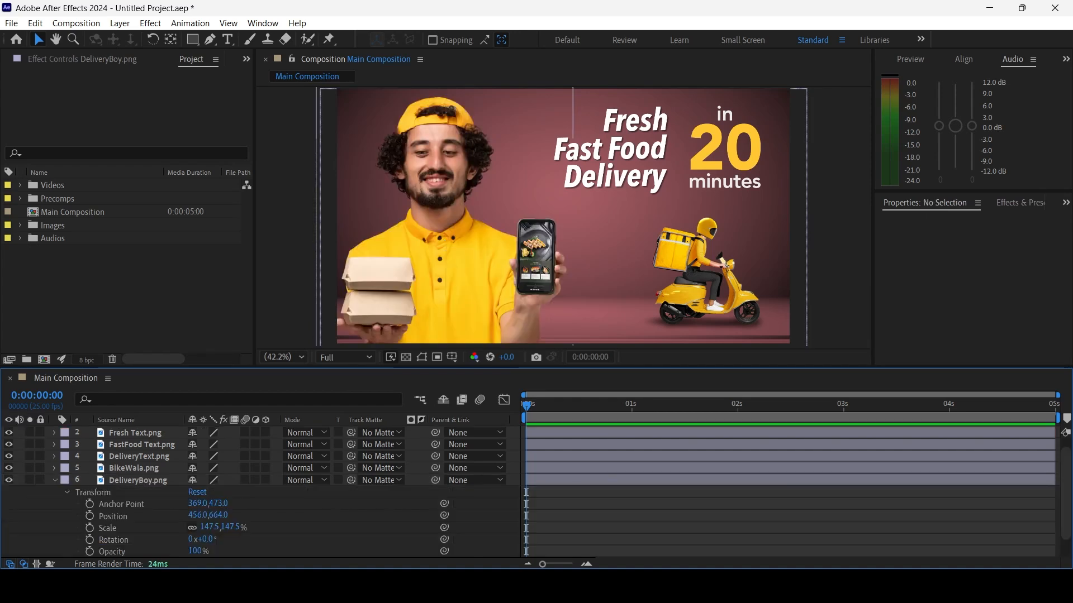
pyautogui.click(90, 516)
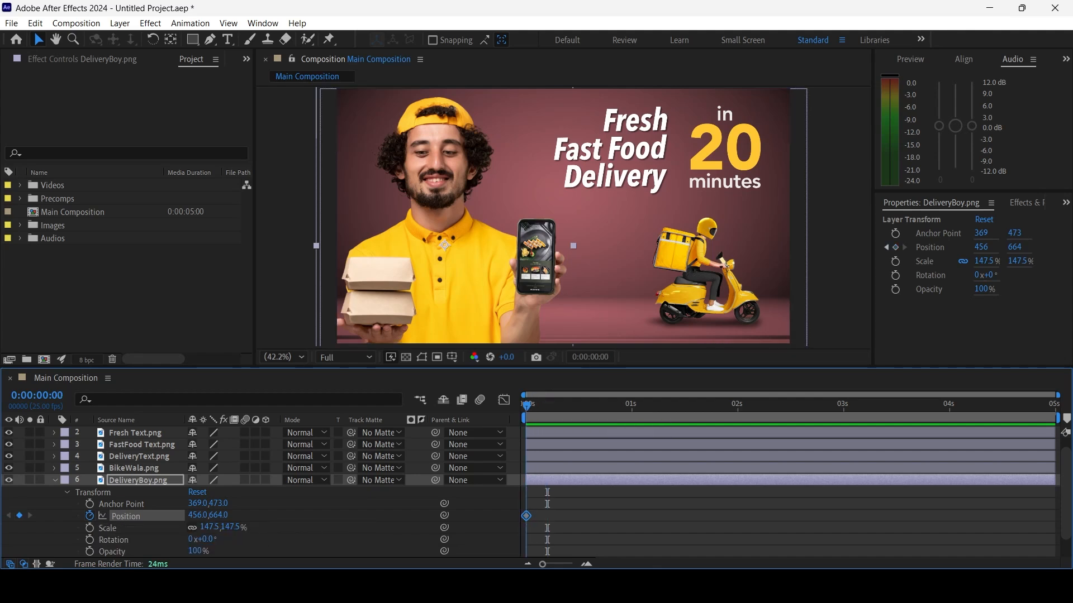
# Clear DeliveryBoy.png's Position keyframes and set a single Position keyframe at 0:00:01:00
pyautogui.moveTo(526, 407); pyautogui.dragTo(633, 406)
pyautogui.hotkey('alt', 'shift', 'p')
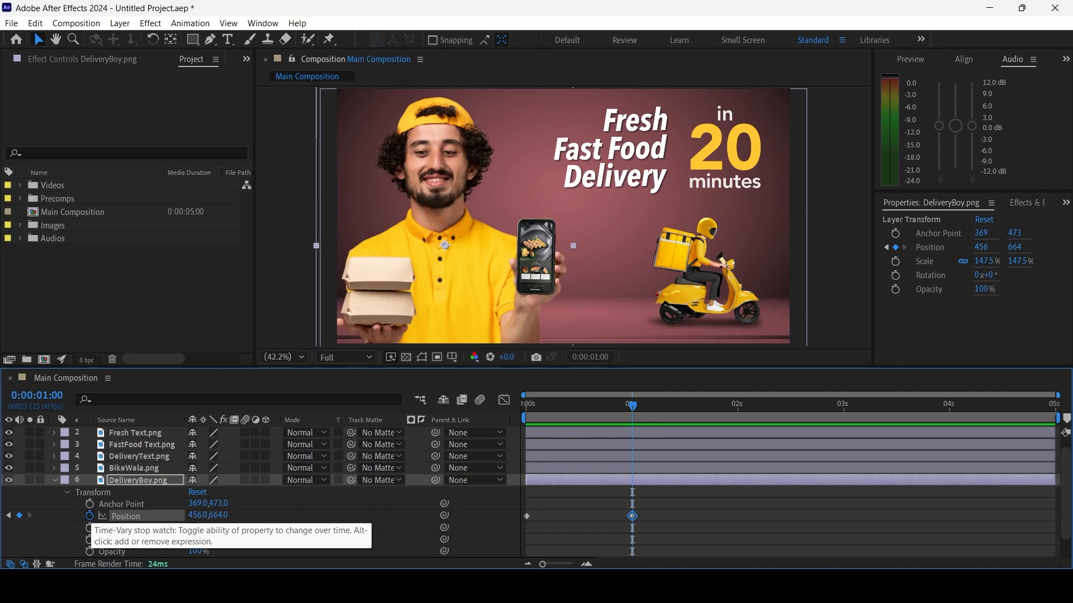
pyautogui.click(90, 515)
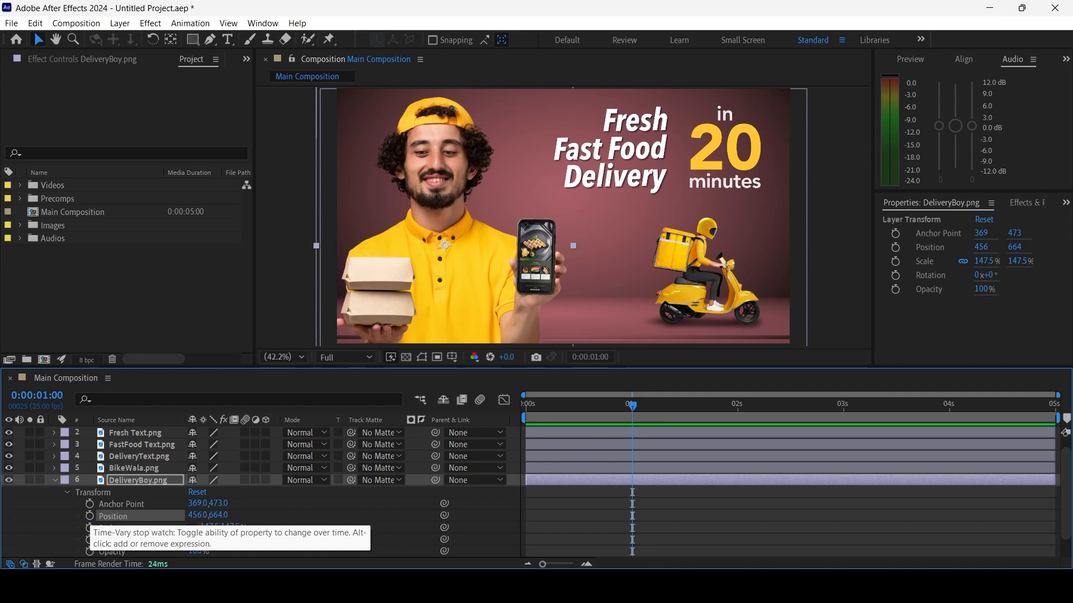
pyautogui.click(89, 515)
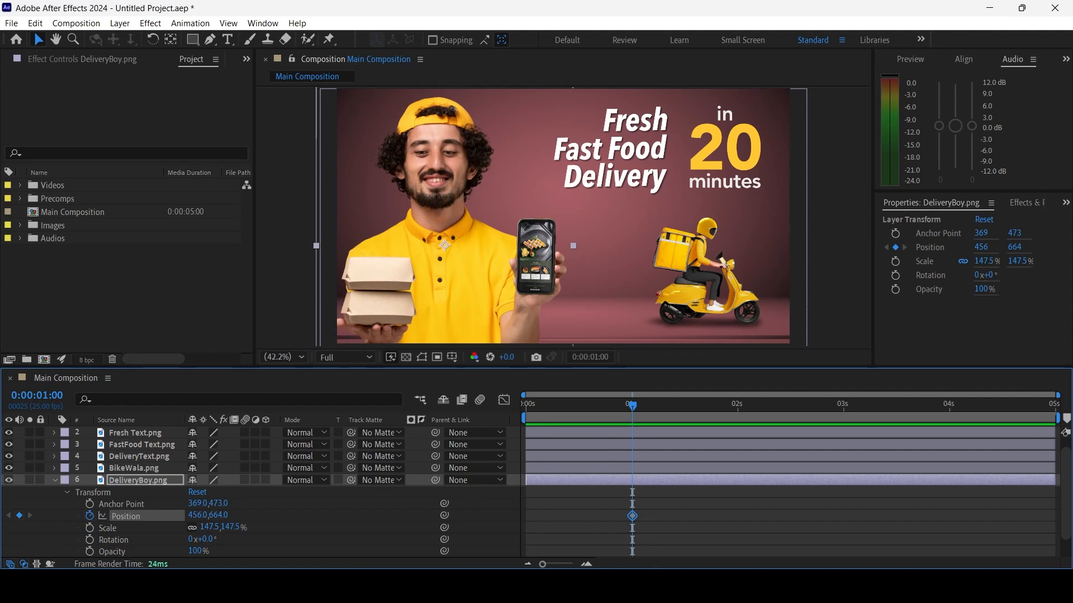
# Add a Position keyframe for DeliveryBoy.png at 0:00:00:00 with X at -689, placing him outside the frame
pyautogui.press('pageup')
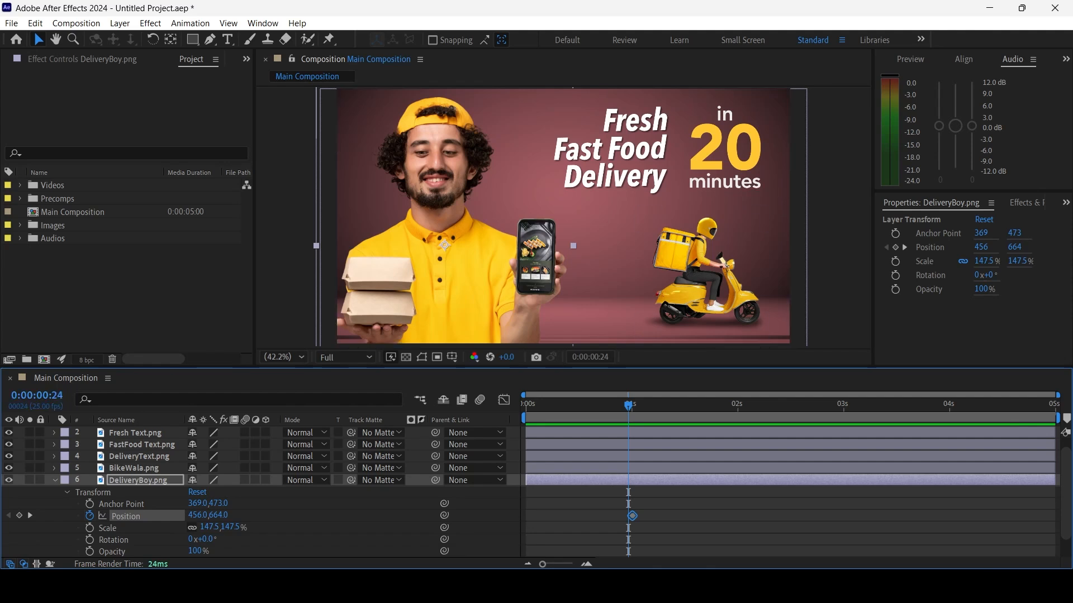
pyautogui.press('pagedown')
pyautogui.press('Home')
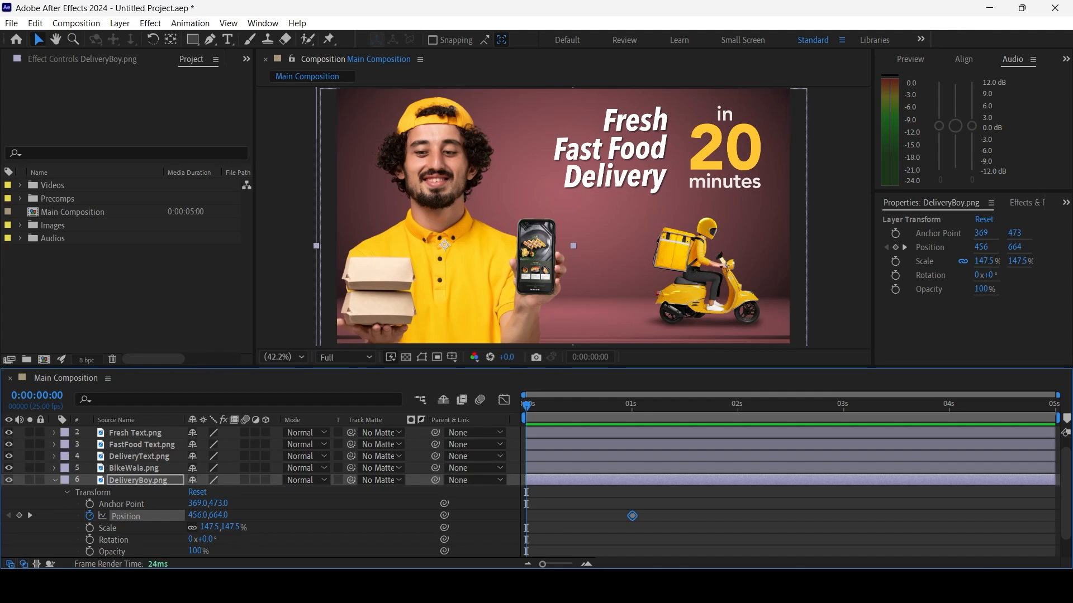
pyautogui.hotkey('alt', 'shift', 'p')
pyautogui.moveTo(526, 407)
pyautogui.mouseDown()
pyautogui.moveTo(632, 406)
pyautogui.moveTo(527, 407)
pyautogui.mouseUp()
pyautogui.moveTo(198, 516); pyautogui.dragTo(90, 515)
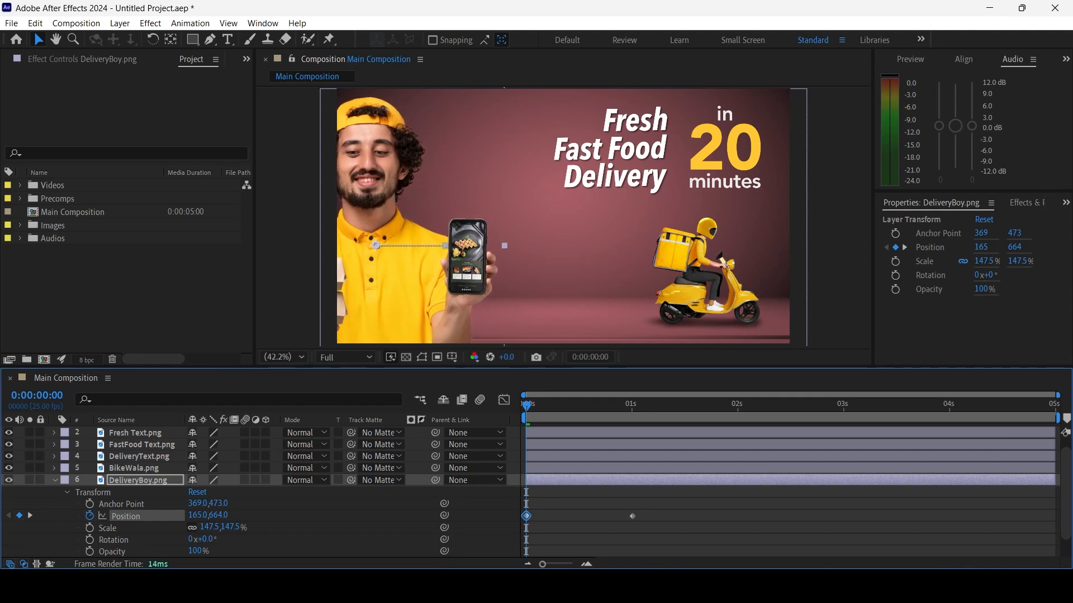
pyautogui.moveTo(198, 515); pyautogui.dragTo(152, 515)
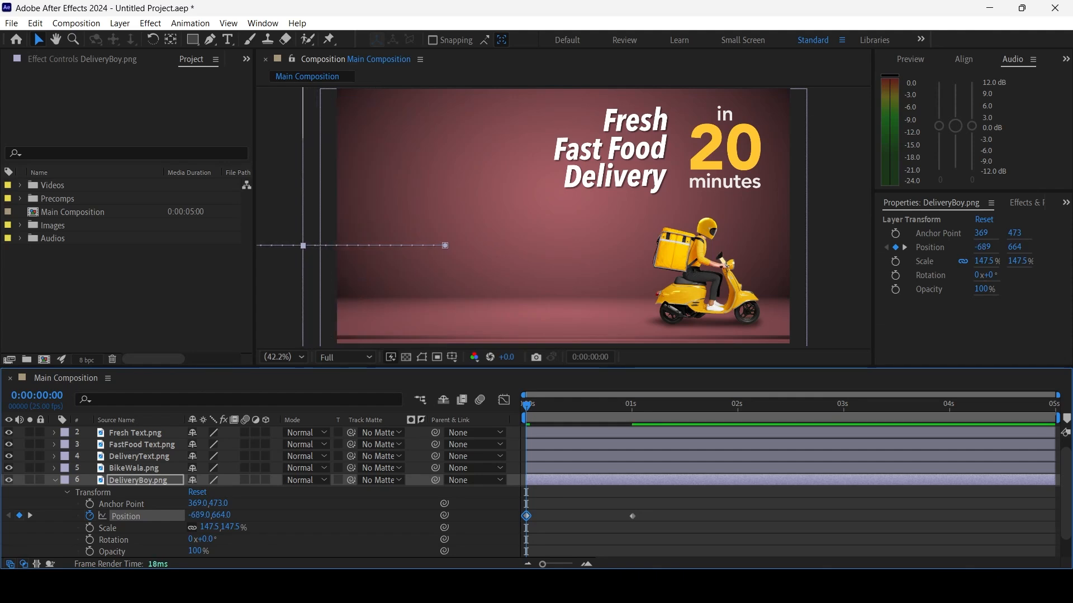
# Preview the delivery boy's slide-in several times, using both the playback shortcut and the preview controls
pyautogui.press('space')
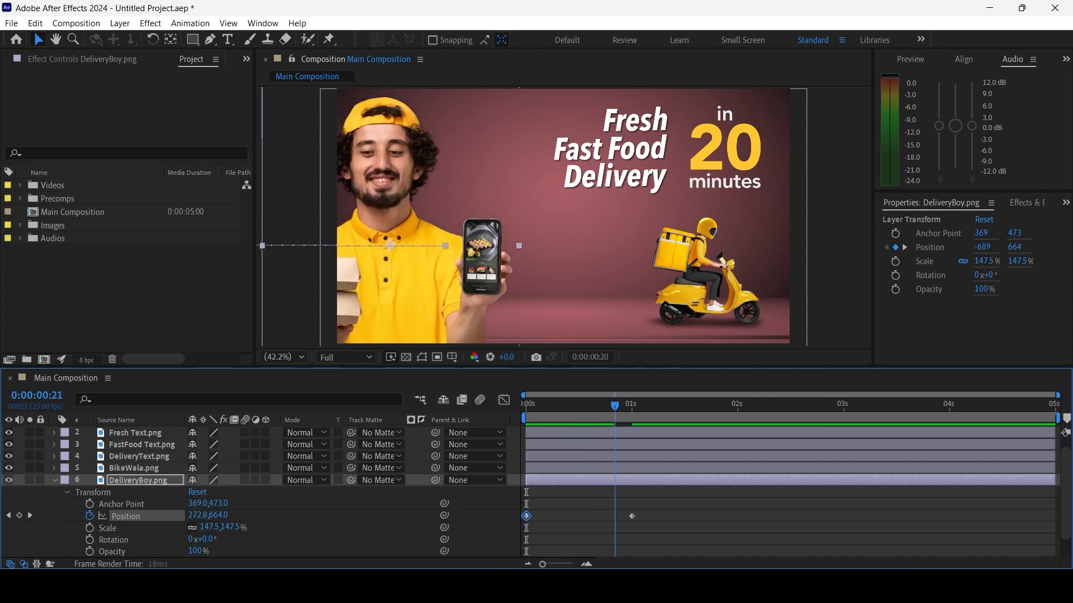
pyautogui.press('space')
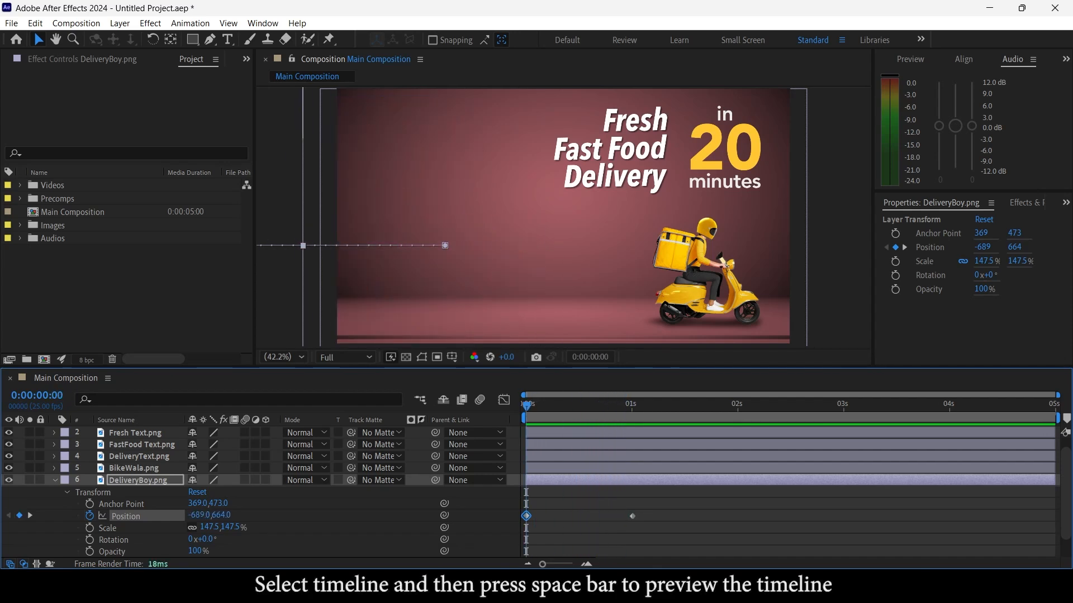
pyautogui.click(910, 59)
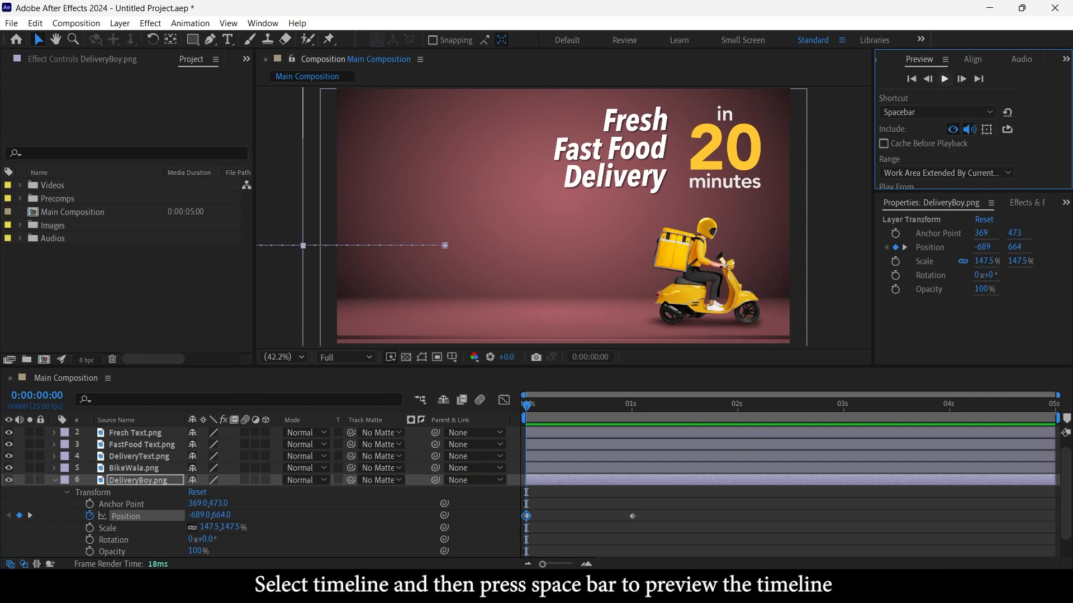
pyautogui.click(945, 79)
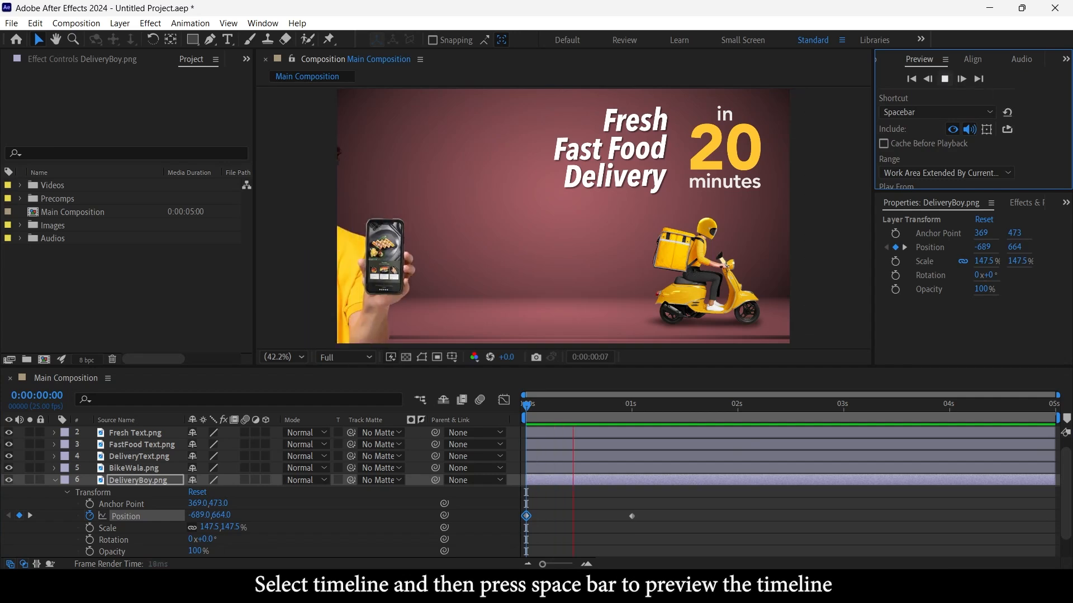
pyautogui.click(944, 79)
pyautogui.press('space')
pyautogui.press('space')
pyautogui.moveTo(761, 407); pyautogui.dragTo(524, 407)
pyautogui.press('space')
pyautogui.press('space')
pyautogui.moveTo(678, 406); pyautogui.dragTo(649, 406)
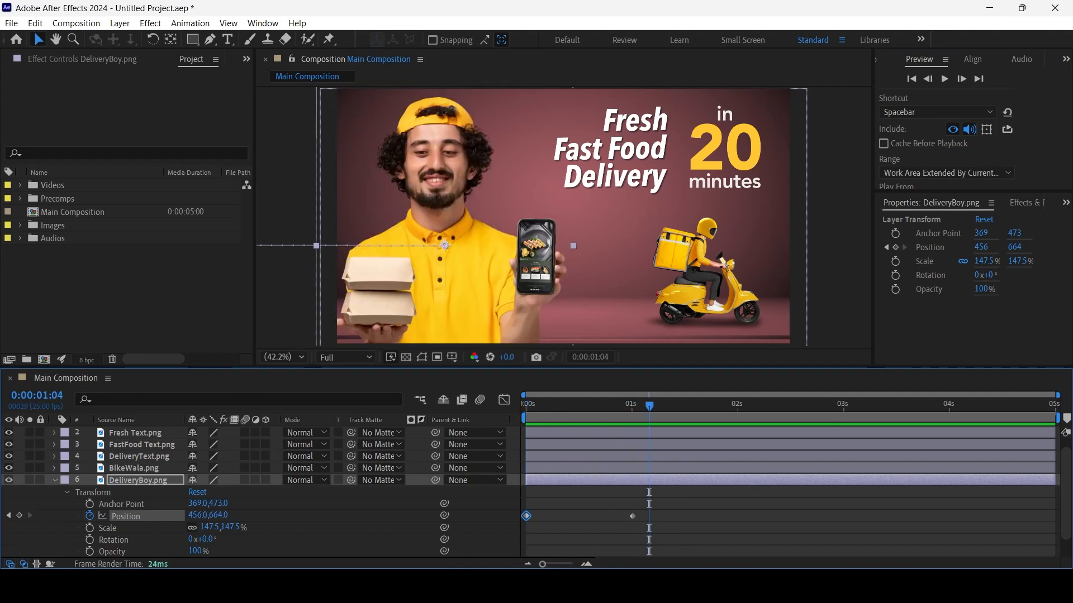
# Collapse DeliveryBoy.png, reveal only BikeWala.png's Position property and set a Position keyframe at 0:00:01:00
pyautogui.click(55, 481)
pyautogui.click(138, 467)
pyautogui.click(134, 479)
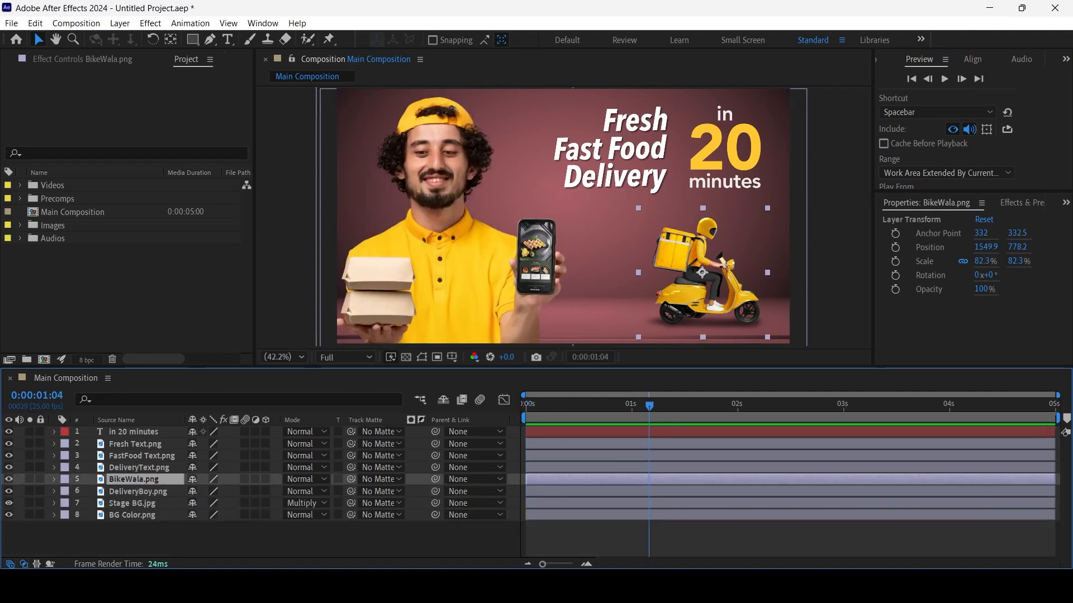
pyautogui.click(54, 480)
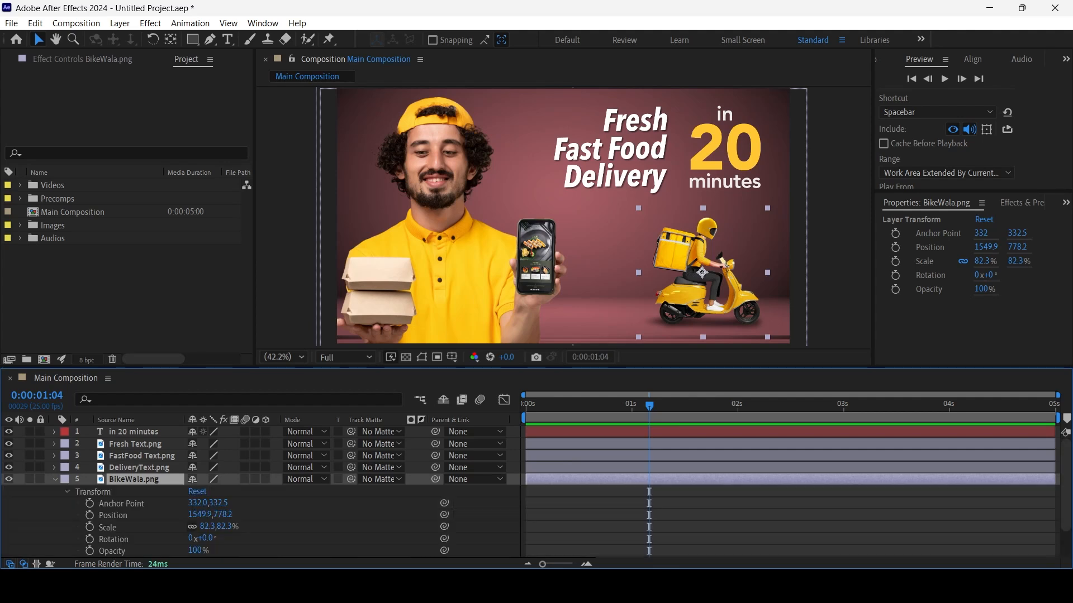
pyautogui.click(54, 479)
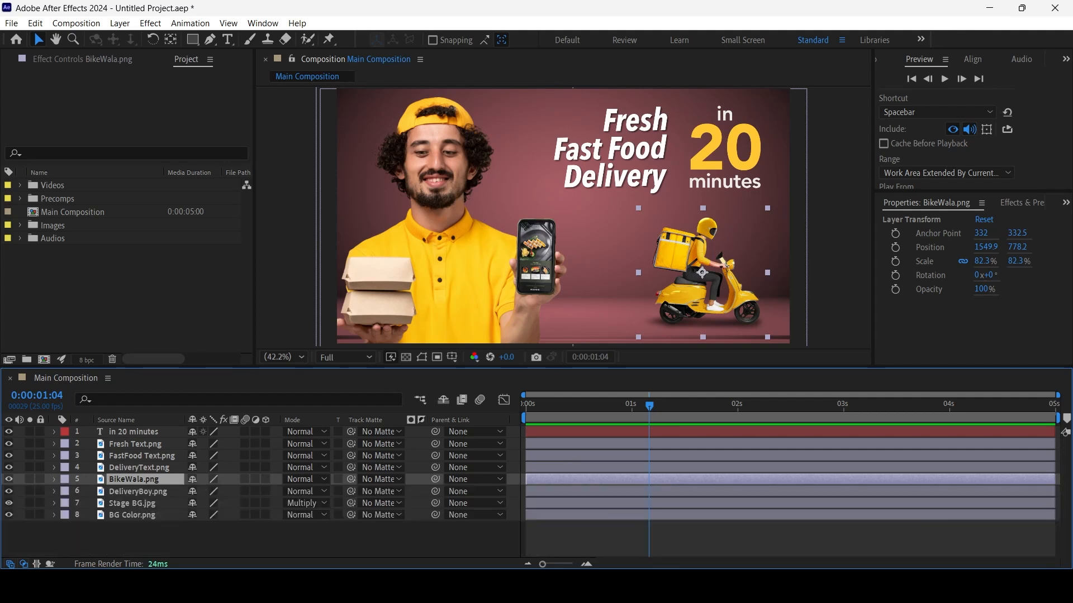
pyautogui.press('p')
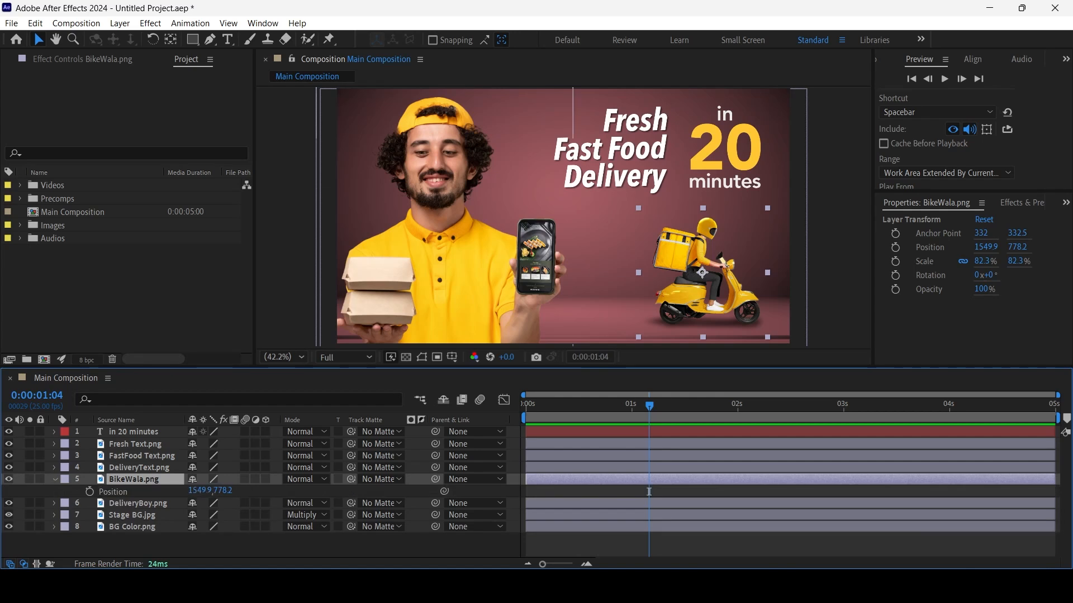
pyautogui.press('pageup')
pyautogui.press('pageup')
pyautogui.press('pageup')
pyautogui.press('pageup')
pyautogui.click(89, 492)
# Move BikeWala.png horizontally out of the frame to X -470.1 at 0:00:00:00, preview the motion and collapse its keyframes
pyautogui.press('Home')
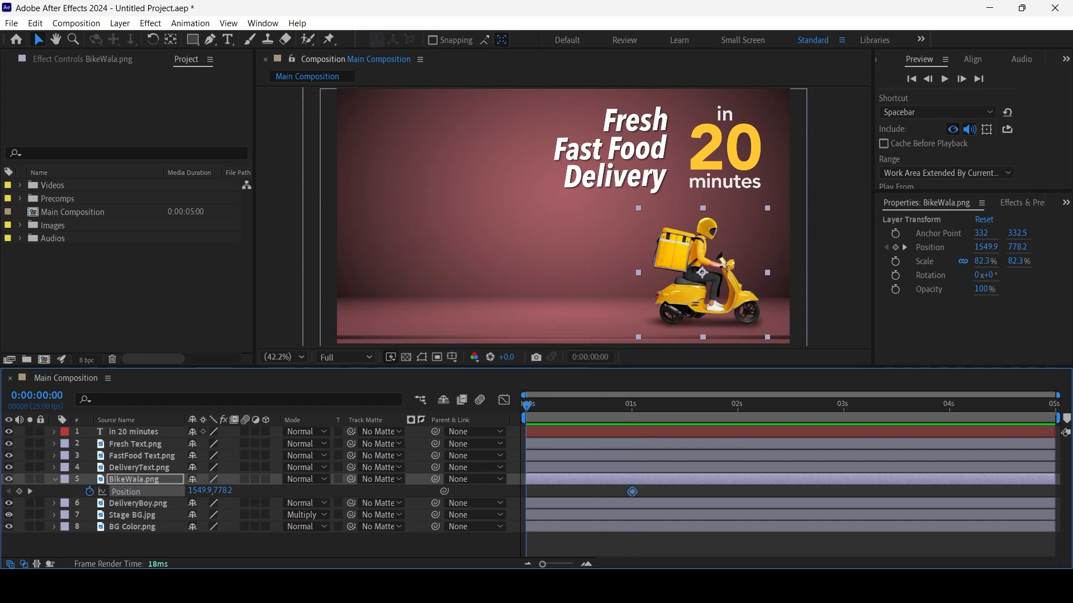
pyautogui.hotkey('shift', 'Left')
pyautogui.hotkey('shift', 'Left')
pyautogui.hotkey('shift', 'Left')
pyautogui.hotkey('shift', 'Left')
pyautogui.hotkey('shift', 'Left')
pyautogui.hotkey('shift', 'Left')
pyautogui.hotkey('shift', 'Left')
pyautogui.hotkey('shift', 'Left')
pyautogui.hotkey('shift', 'Left')
pyautogui.hotkey('shift', 'Left')
pyautogui.hotkey('shift', 'Left')
pyautogui.hotkey('shift', 'Left')
pyautogui.hotkey('shift', 'Left')
pyautogui.hotkey('shift', 'Left')
pyautogui.hotkey('shift', 'Left')
pyautogui.hotkey('shift', 'Left')
pyautogui.hotkey('shift', 'Left')
pyautogui.hotkey('shift', 'Left')
pyautogui.hotkey('shift', 'Left')
pyautogui.hotkey('shift', 'Left')
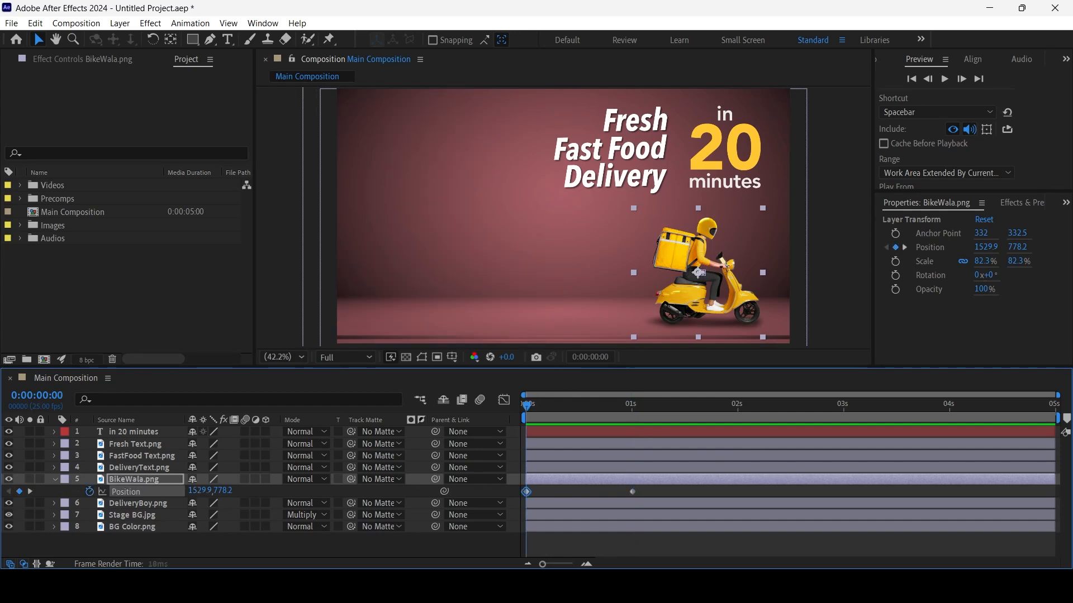
pyautogui.hotkey('shift', 'Left')
pyautogui.hotkey('shift', 'Left')
pyautogui.hotkey('shift', 'Left')
pyautogui.hotkey('shift', 'Left')
pyautogui.hotkey('shift', 'Left')
pyautogui.hotkey('shift', 'Left')
pyautogui.hotkey('shift', 'Left')
pyautogui.hotkey('shift', 'Left')
pyautogui.hotkey('shift', 'Left')
pyautogui.hotkey('shift', 'Left')
pyautogui.hotkey('shift', 'Left')
pyautogui.hotkey('shift', 'Left')
pyautogui.hotkey('shift', 'Left')
pyautogui.hotkey('shift', 'Left')
pyautogui.hotkey('shift', 'Left')
pyautogui.hotkey('shift', 'Left')
pyautogui.hotkey('shift', 'Left')
pyautogui.hotkey('shift', 'Left')
pyautogui.hotkey('shift', 'Left')
pyautogui.hotkey('shift', 'Left')
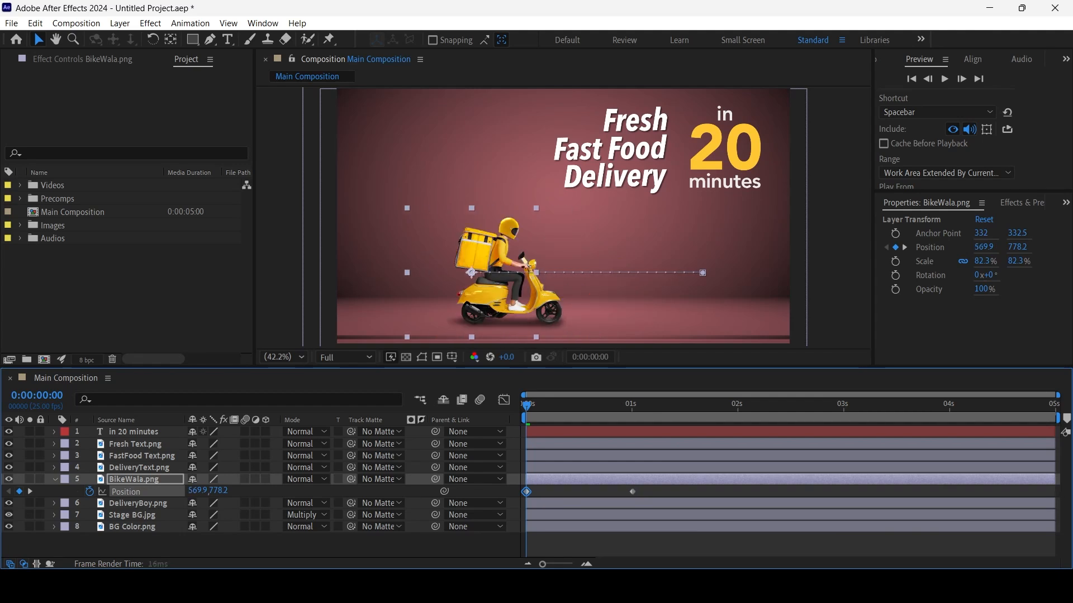
pyautogui.hotkey('shift', 'Left')
pyautogui.hotkey('shift', 'Left')
pyautogui.hotkey('shift', 'Left')
pyautogui.hotkey('shift', 'Left')
pyautogui.hotkey('shift', 'Left')
pyautogui.hotkey('shift', 'Left')
pyautogui.hotkey('shift', 'Left')
pyautogui.hotkey('shift', 'Left')
pyautogui.hotkey('shift', 'Left')
pyautogui.hotkey('shift', 'Left')
pyautogui.hotkey('shift', 'Left')
pyautogui.hotkey('shift', 'Left')
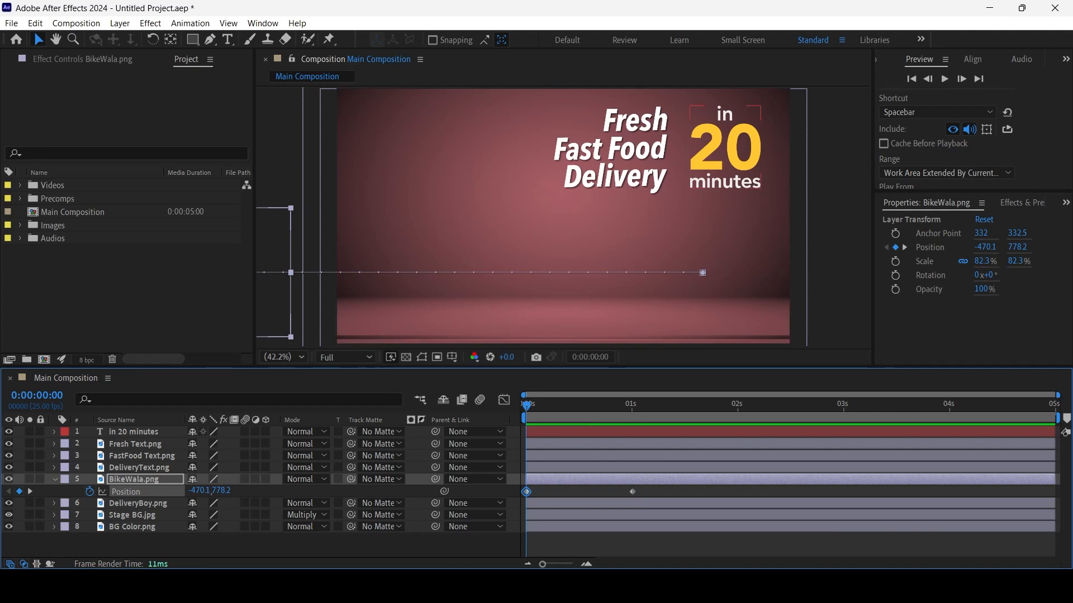
pyautogui.press('space')
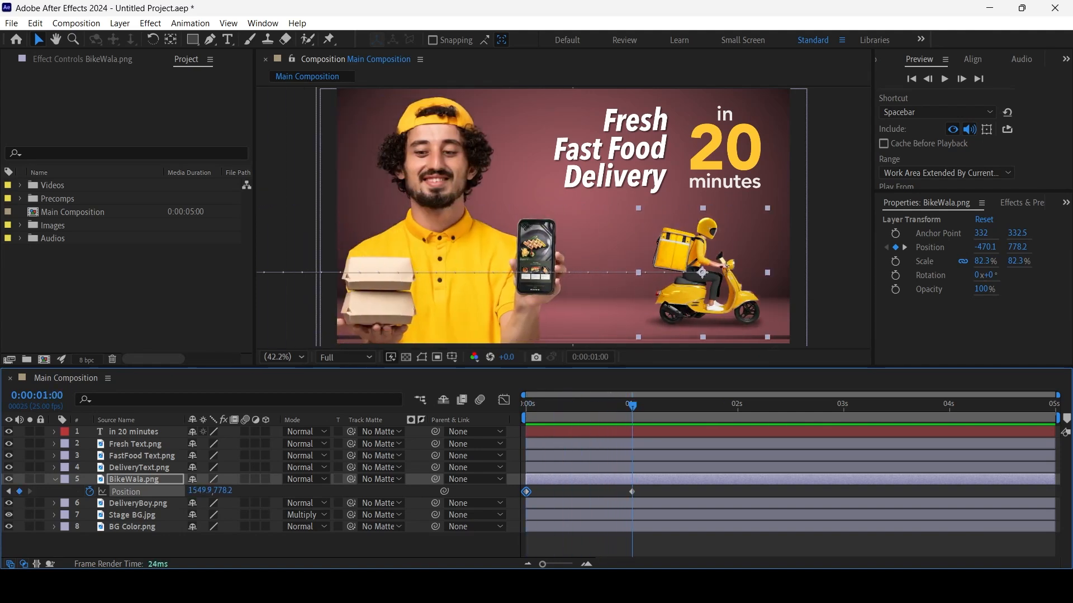
pyautogui.press('u')
# Set Position keyframes at 0:00:01:00 on the Fresh Text.png, FastFood Text.png and DeliveryText.png layers together
pyautogui.click(139, 468)
pyautogui.click(142, 456)
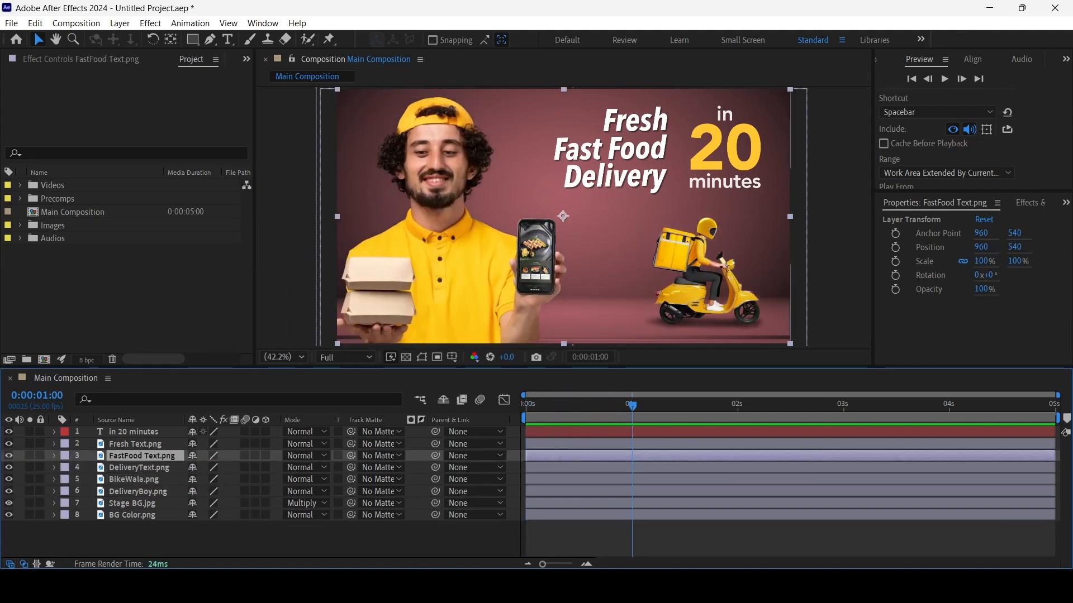
pyautogui.click(136, 444)
pyautogui.click(139, 468)
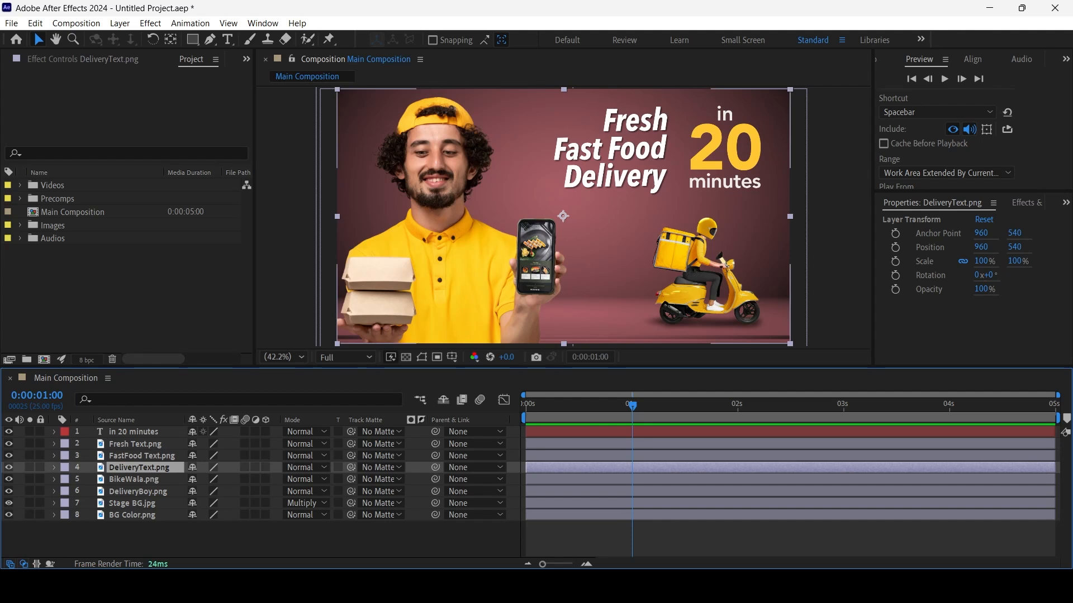
pyautogui.keyDown('shift'); pyautogui.click(135, 444); pyautogui.keyUp('shift')
pyautogui.press('p')
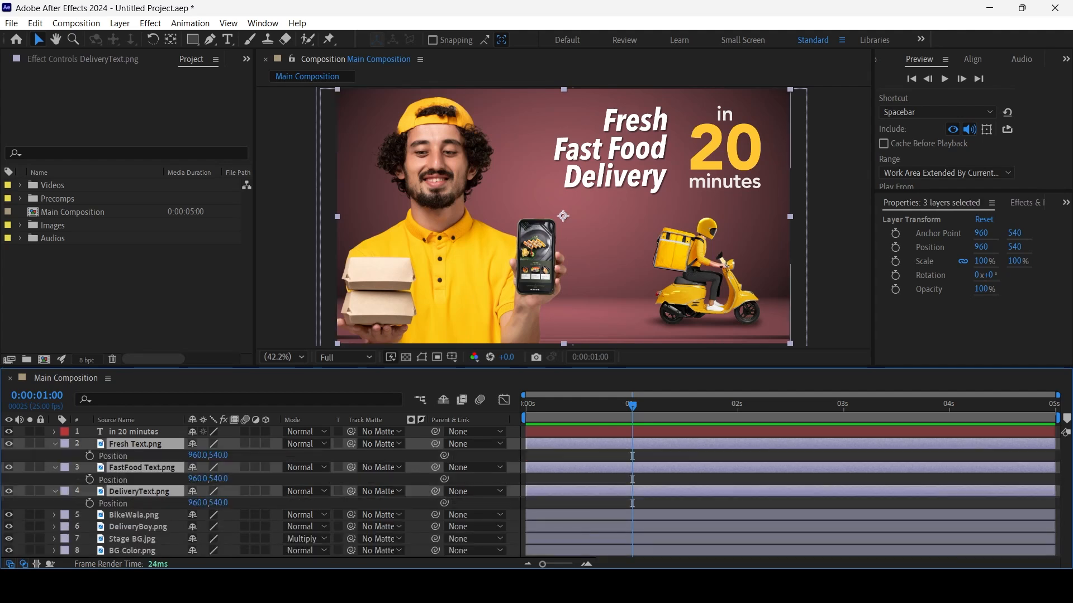
pyautogui.click(90, 456)
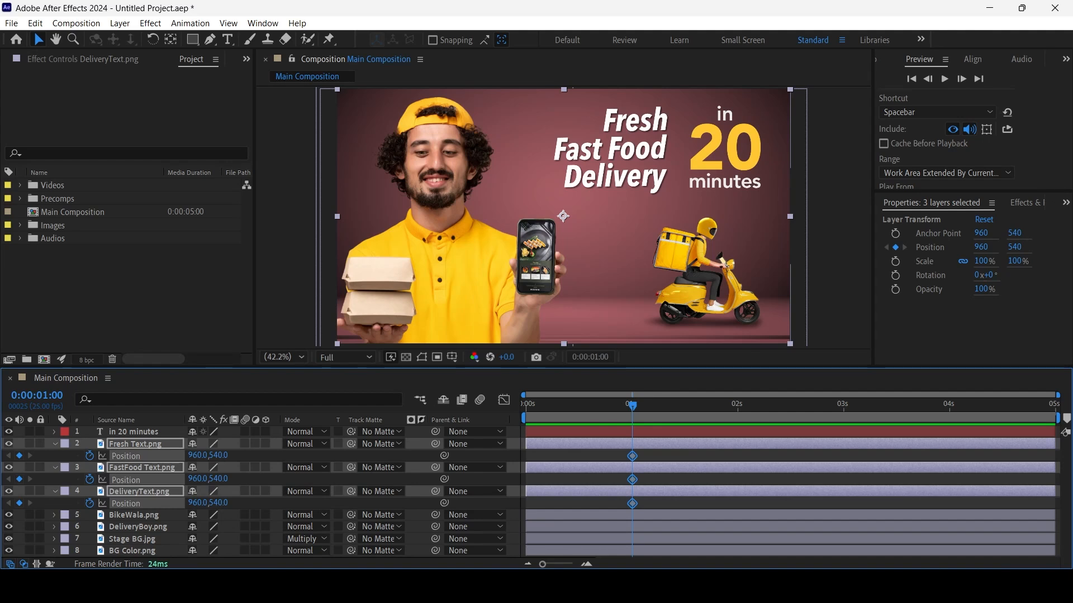
# Set the three title layers' X position to -540 at 0:00:00:00, preview the motion and collapse their keyframes
pyautogui.press('Home')
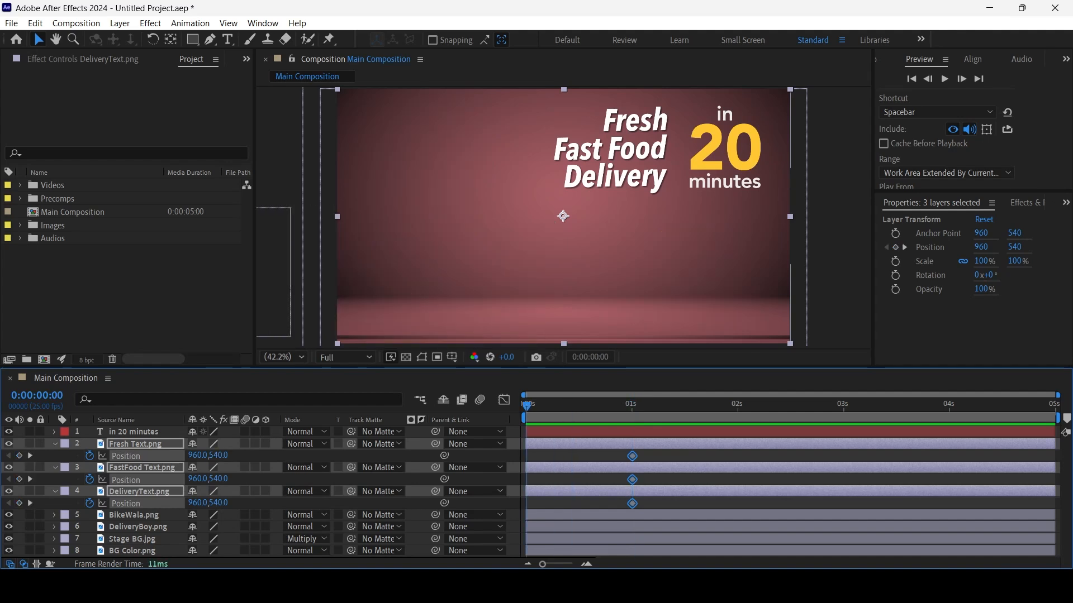
pyautogui.moveTo(197, 456); pyautogui.dragTo(42, 456)
pyautogui.moveTo(159, 455); pyautogui.dragTo(113, 455)
pyautogui.press('space')
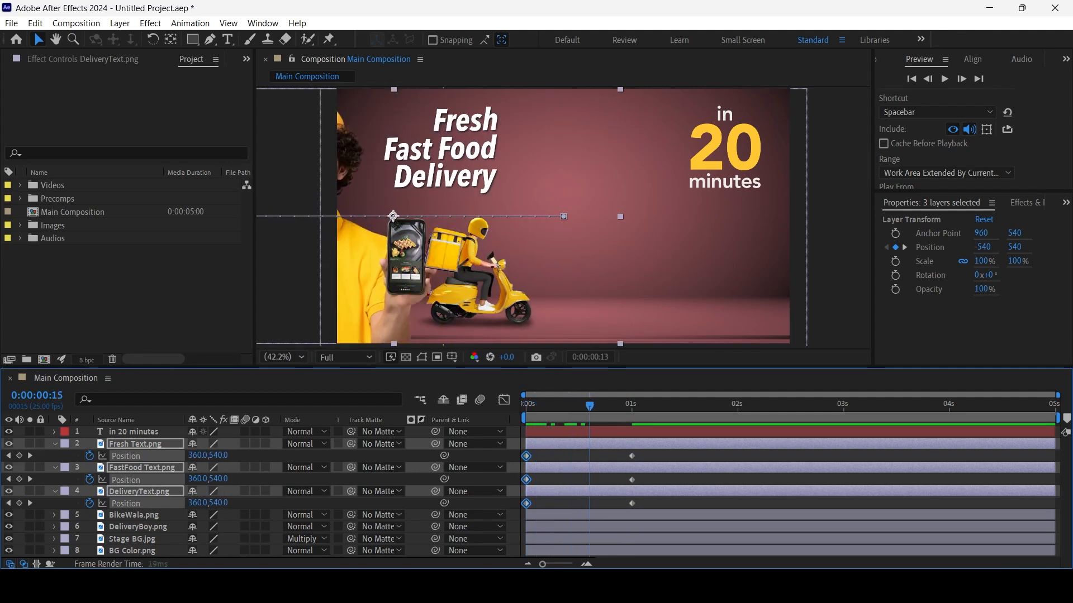
pyautogui.press('space')
pyautogui.press('u')
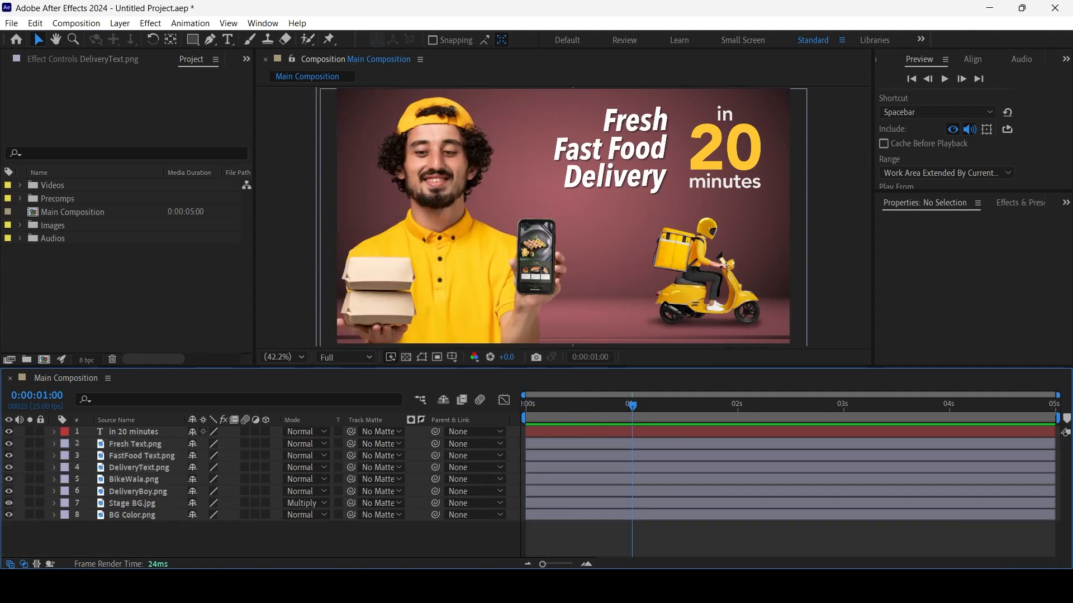
# Compare the property groups of the "in 20 minutes" text layer with those of the Fresh Text.png image layer
pyautogui.click(724, 119)
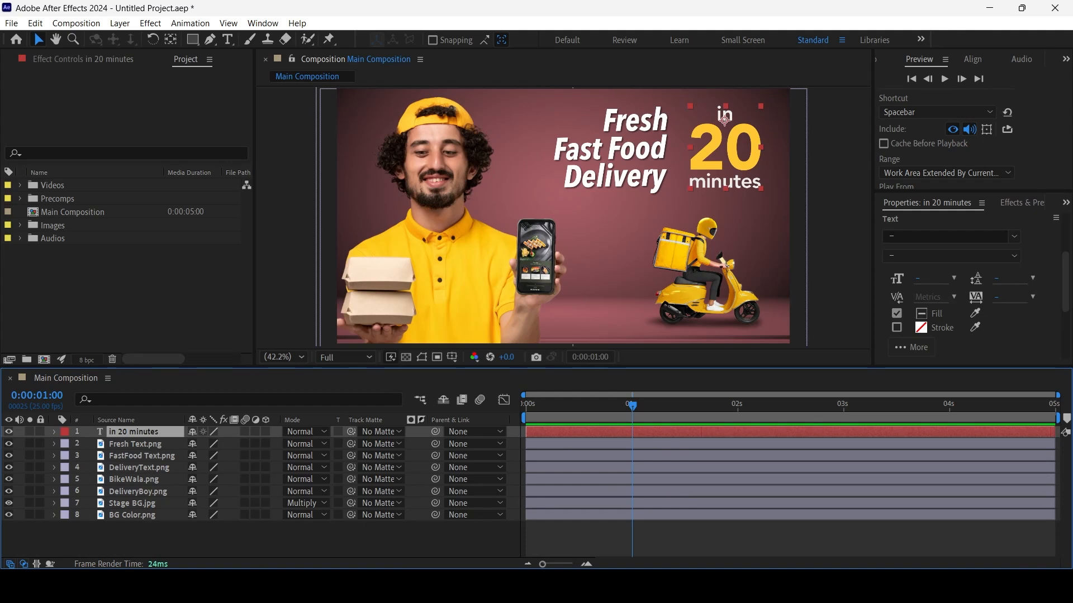
pyautogui.click(55, 431)
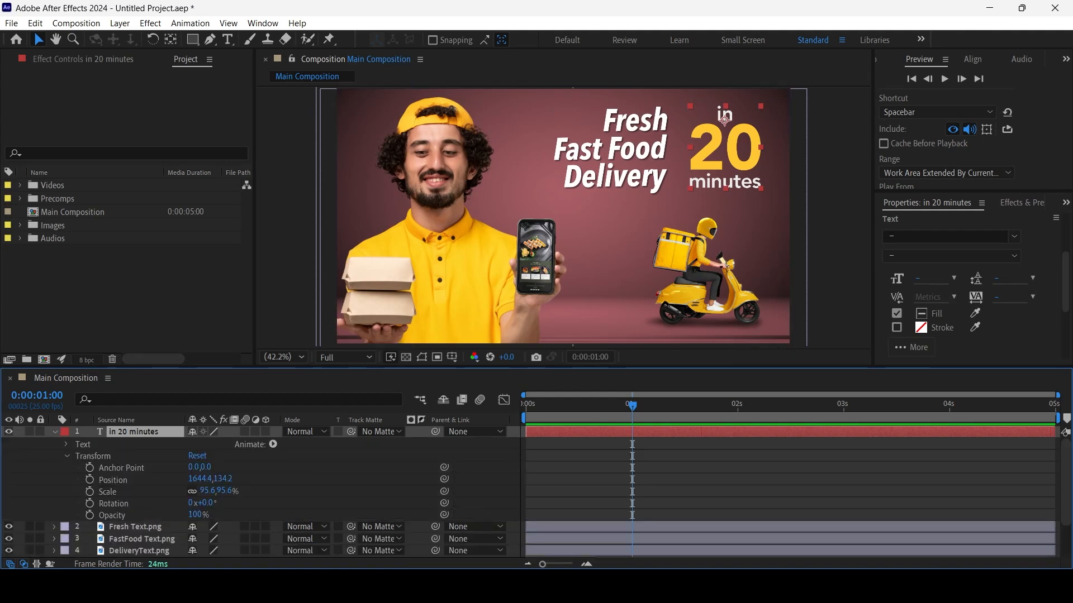
pyautogui.click(68, 456)
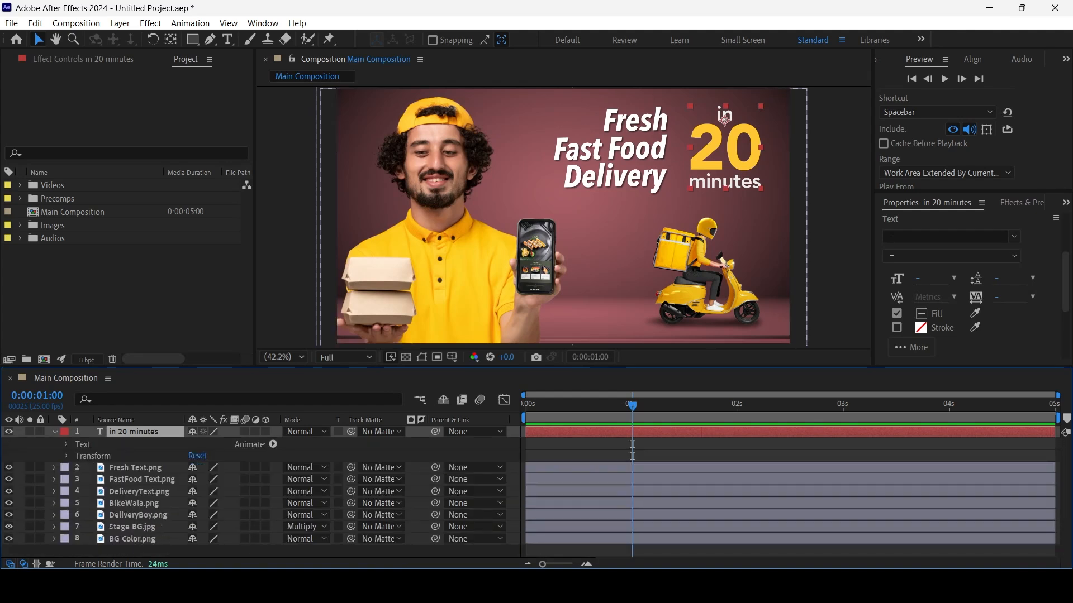
pyautogui.click(135, 468)
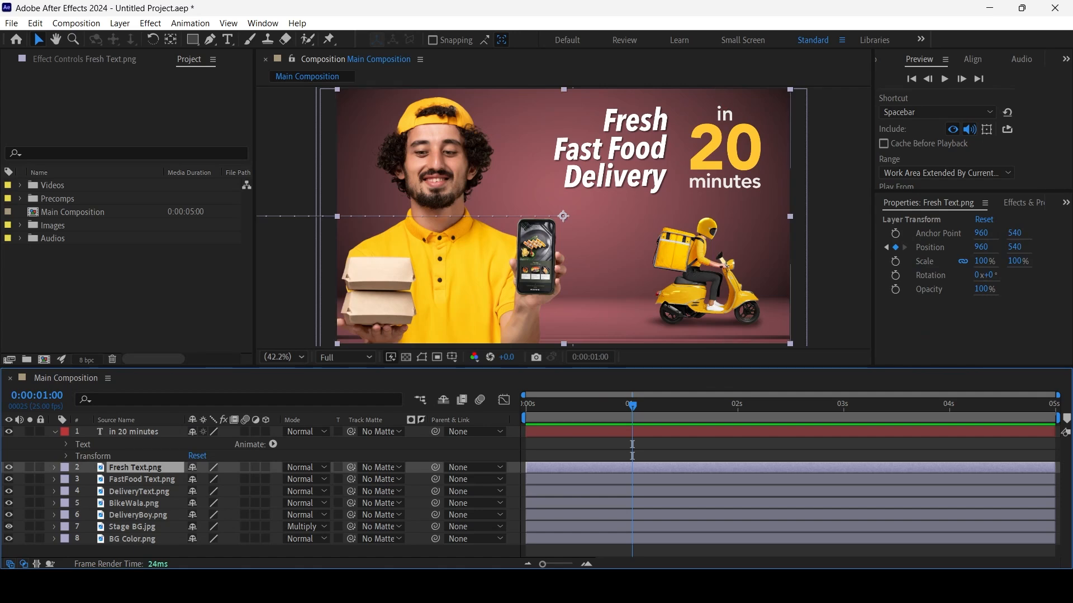
pyautogui.click(54, 468)
pyautogui.click(93, 481)
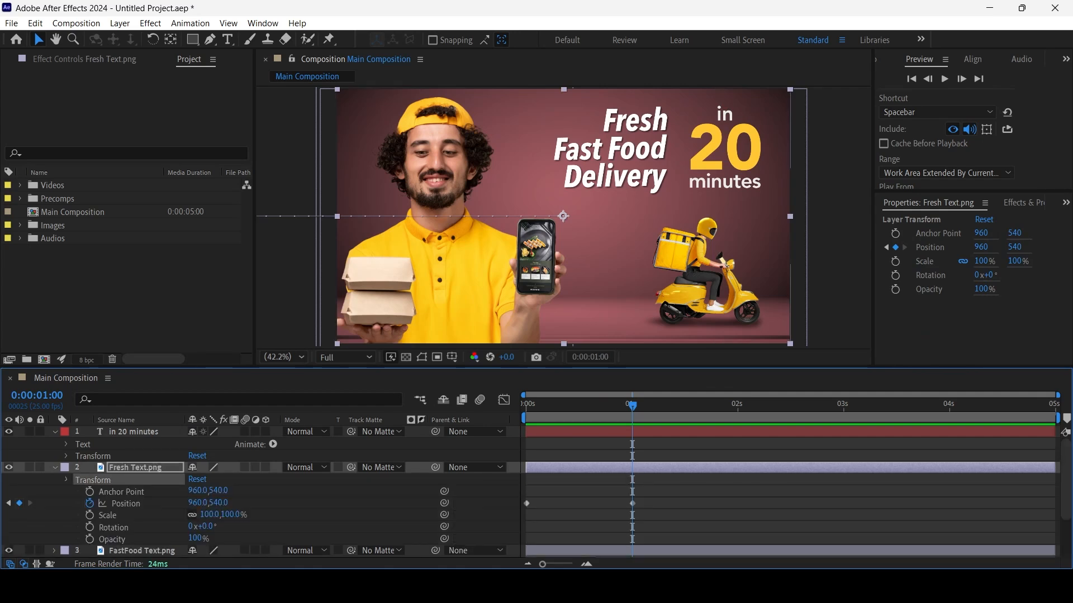
pyautogui.click(66, 480)
pyautogui.click(724, 116)
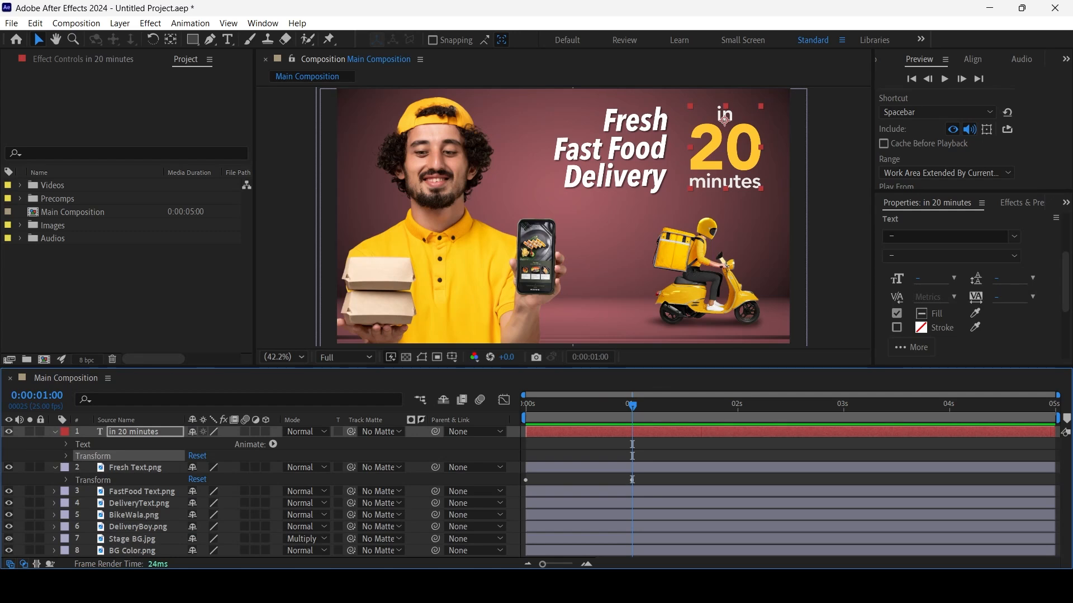
pyautogui.click(83, 445)
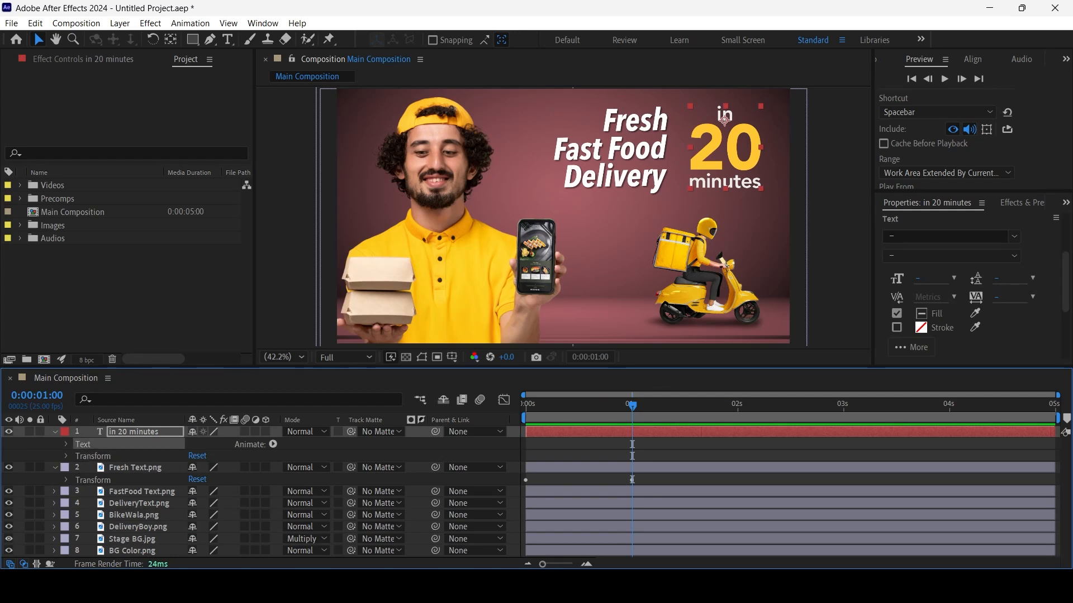
# Add a Tracking animator to the "in 20 minutes" text layer
pyautogui.click(66, 456)
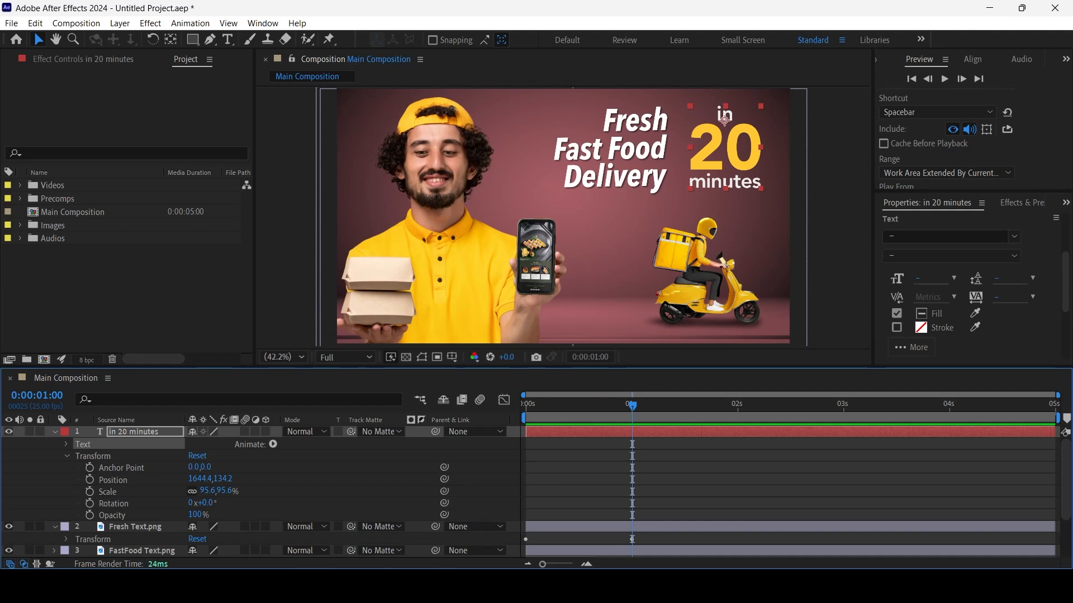
pyautogui.click(67, 456)
pyautogui.click(66, 445)
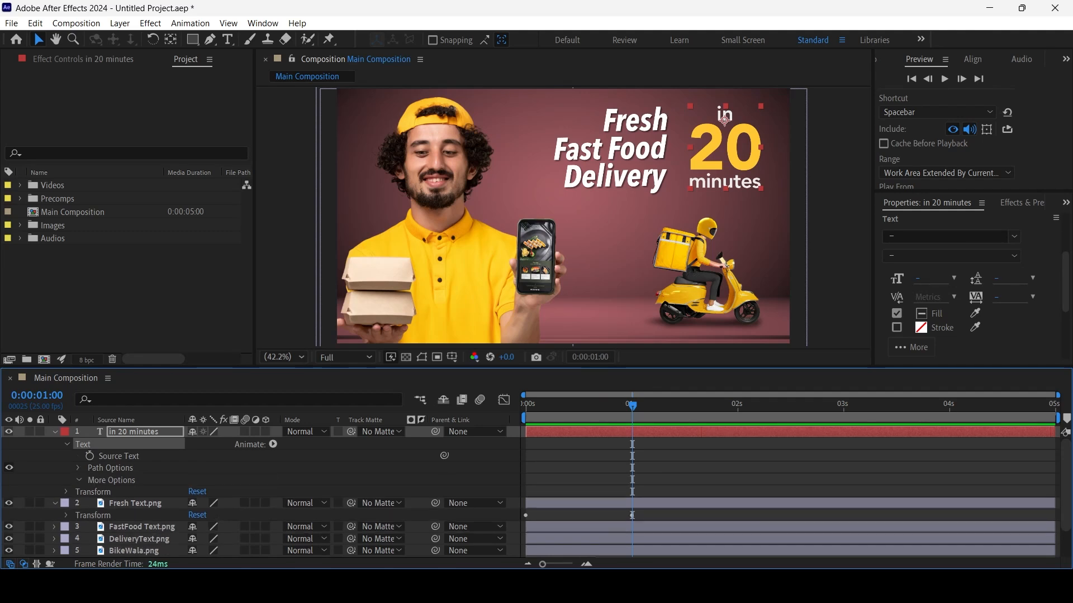
pyautogui.click(79, 481)
pyautogui.click(79, 481)
pyautogui.click(273, 444)
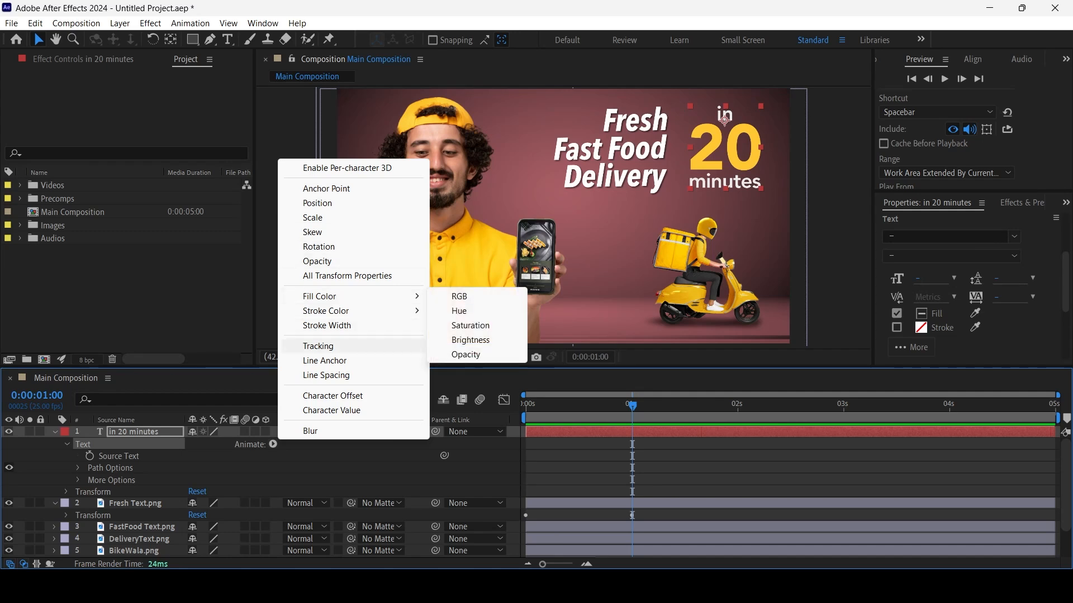
pyautogui.click(318, 345)
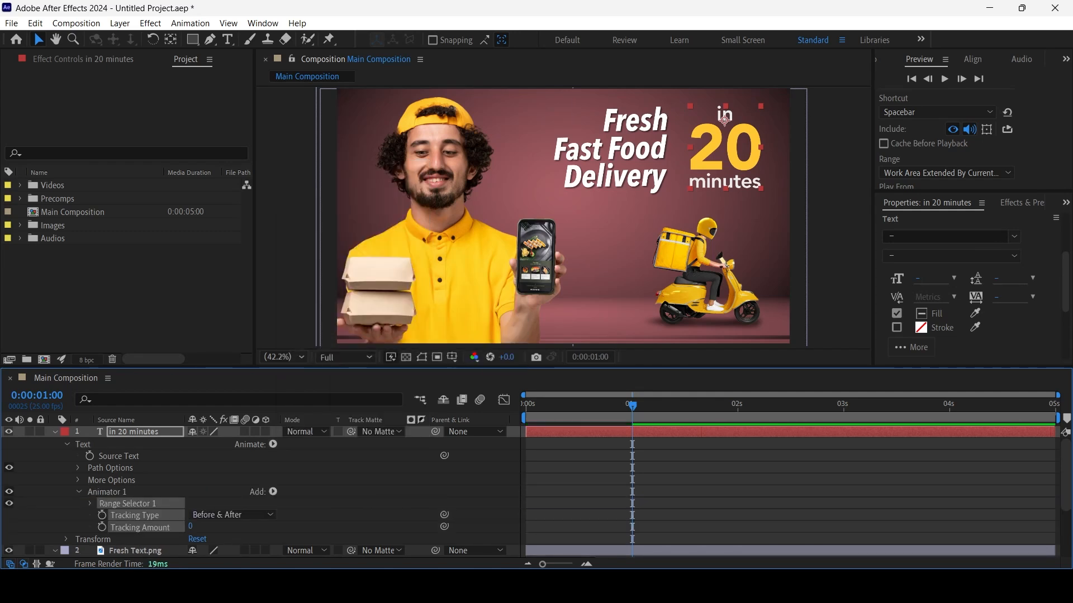
# Try a Tracking Amount of 33 on the "in 20 minutes" text, undo it and collapse the layer's properties
pyautogui.moveTo(190, 526)
pyautogui.mouseDown()
pyautogui.moveTo(246, 527)
pyautogui.moveTo(196, 526)
pyautogui.moveTo(241, 527)
pyautogui.moveTo(209, 526)
pyautogui.mouseUp()
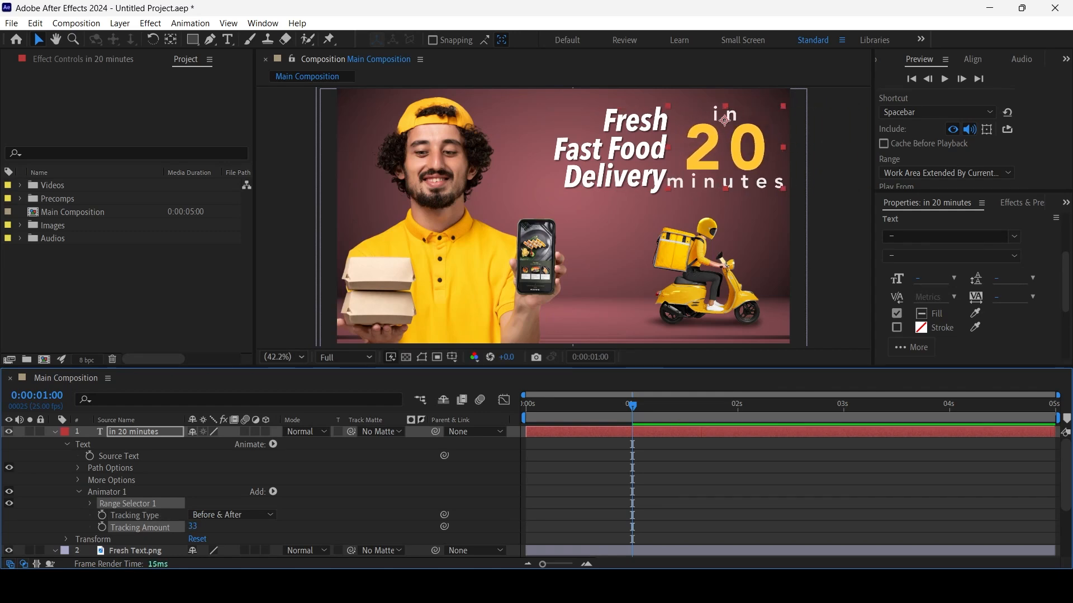
pyautogui.hotkey('ctrl', 'z')
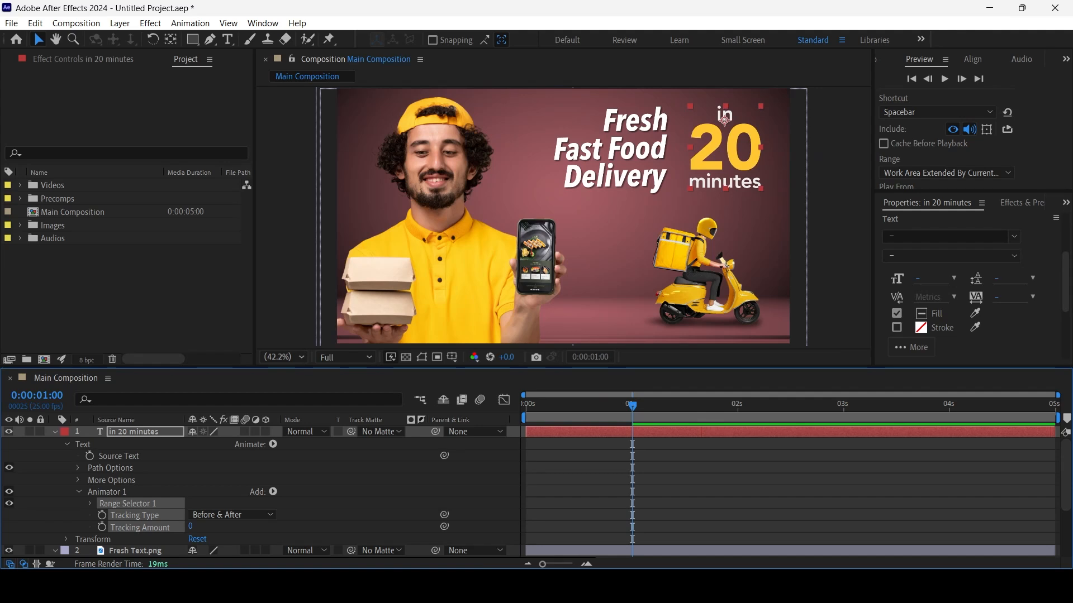
pyautogui.click(79, 492)
pyautogui.click(67, 445)
pyautogui.click(115, 420)
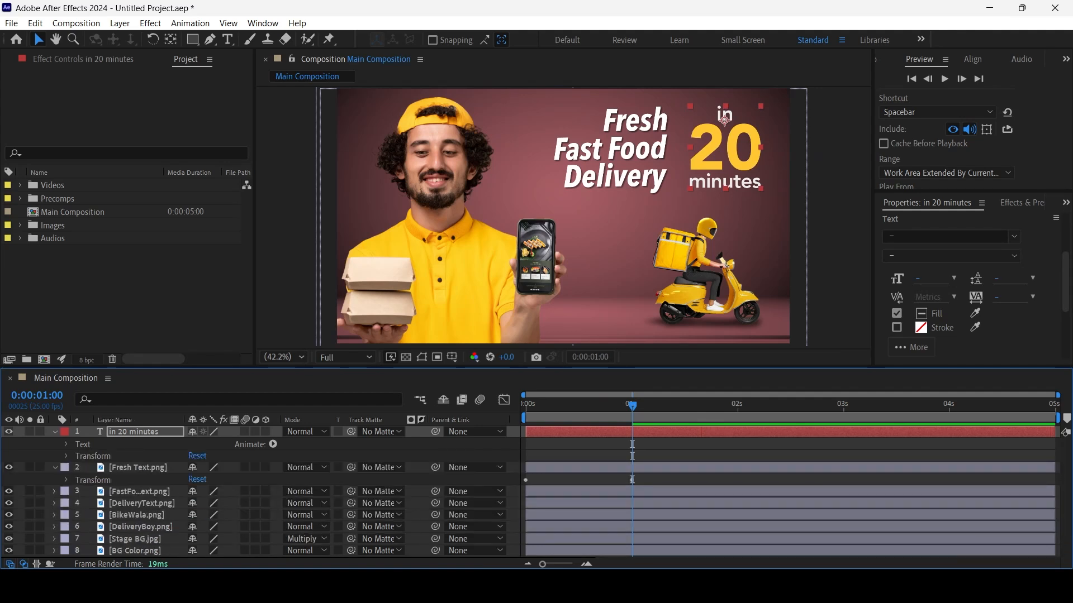
pyautogui.click(55, 432)
# With the "in 20 minutes" layer selected, return to 0:00:00:00 and collapse the Fresh Text.png layer's properties
pyautogui.click(139, 432)
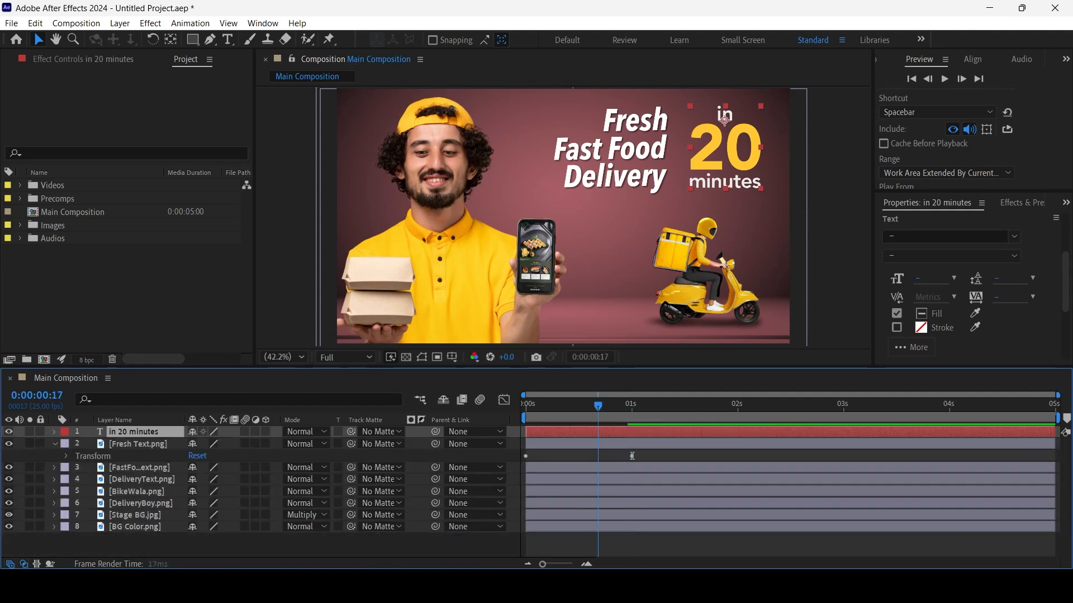
pyautogui.press('Home')
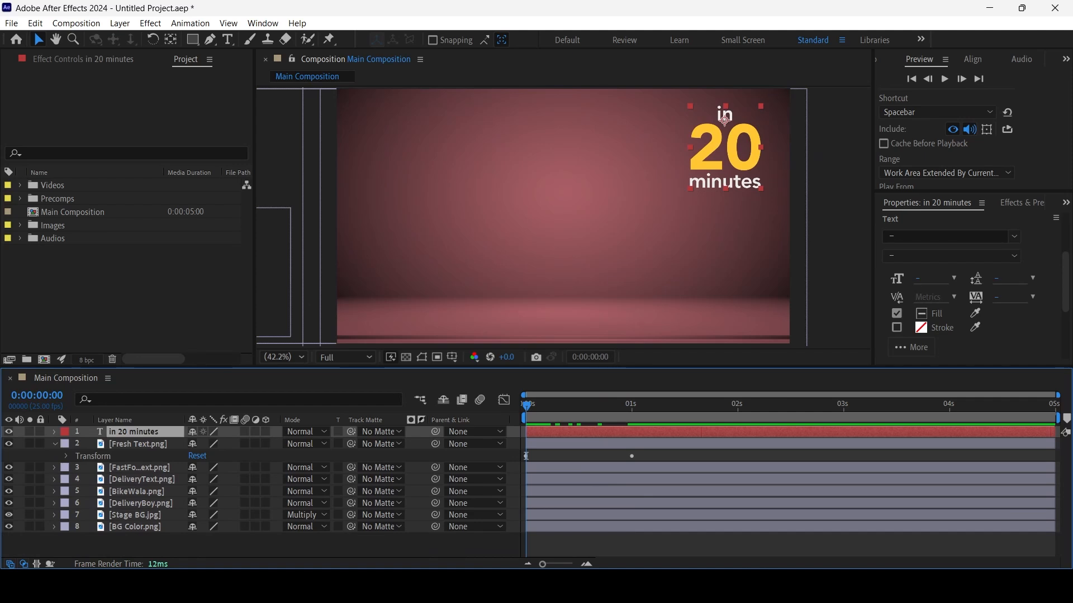
pyautogui.hotkey('ctrl', 'Down')
pyautogui.hotkey('ctrl', 'Down')
pyautogui.hotkey('ctrl', 'Up')
pyautogui.hotkey('ctrl', 'Up')
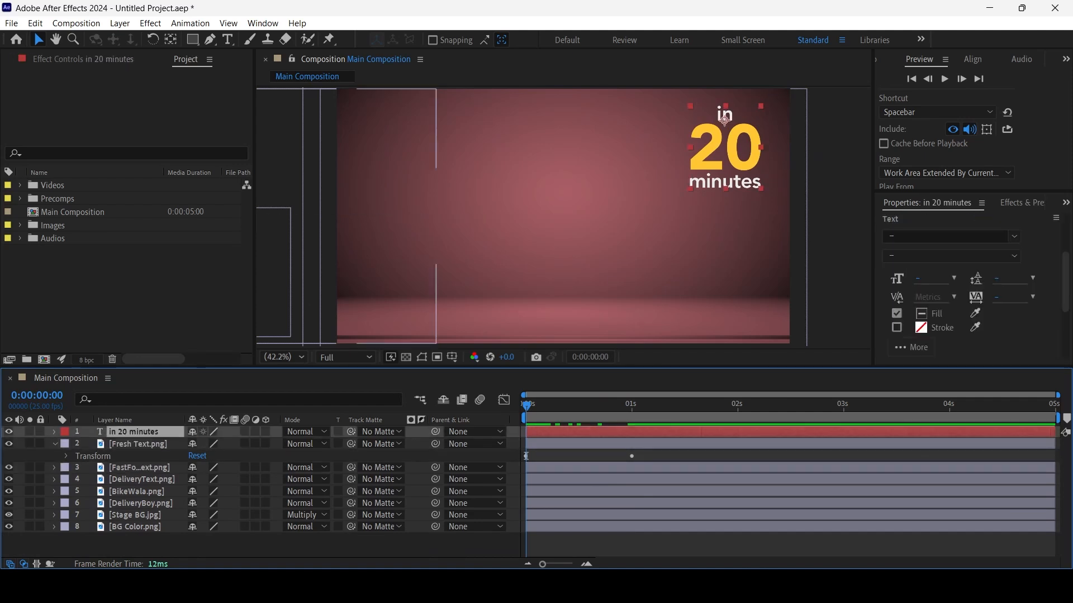
pyautogui.click(54, 444)
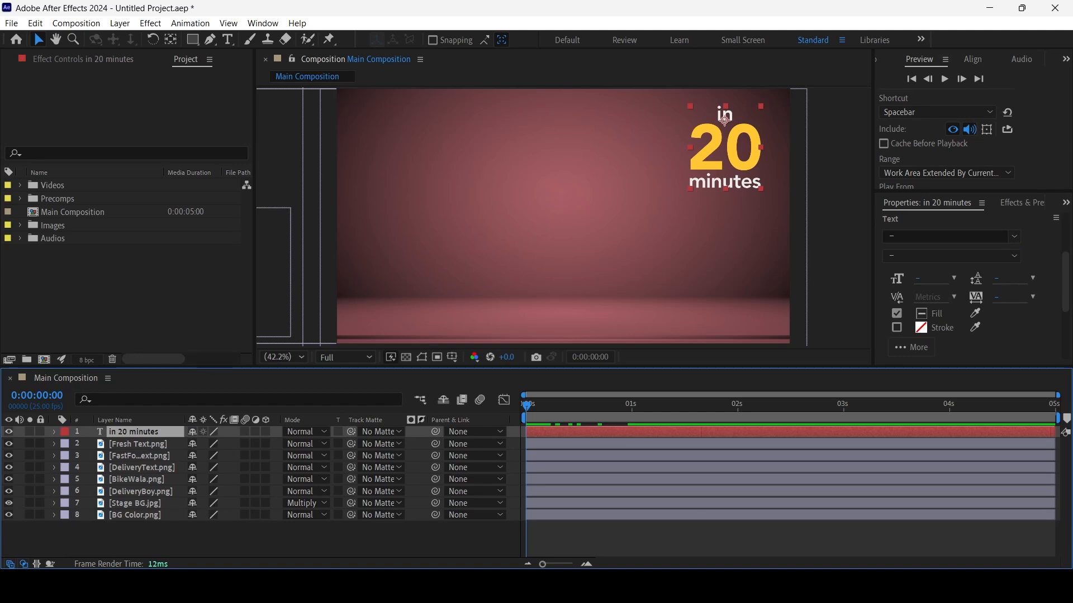
# Browse the text animation presets, making more room for the list of effects and presets
pyautogui.click(1021, 203)
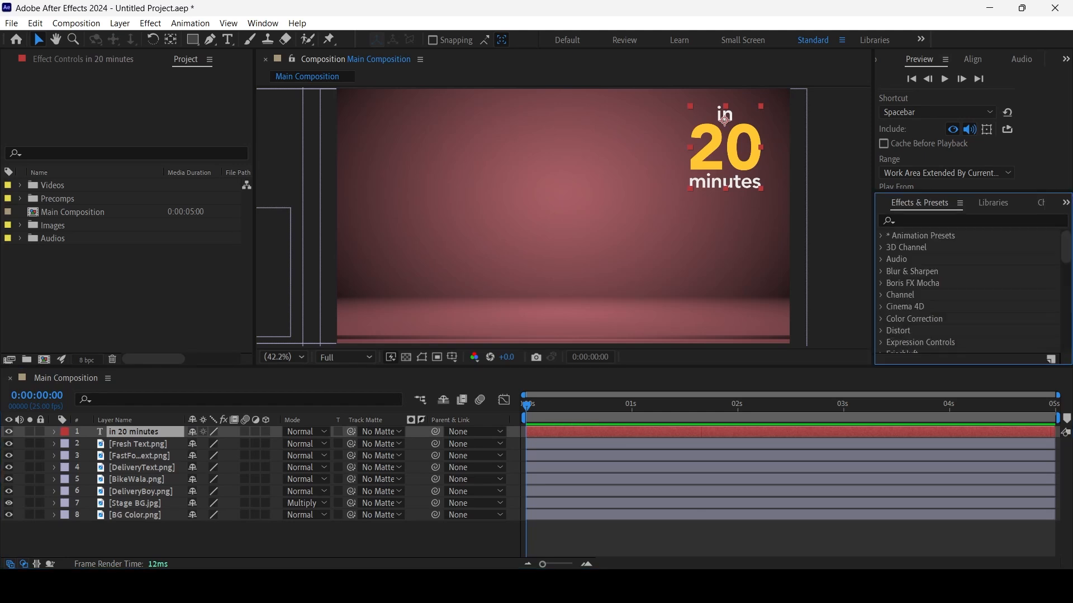
pyautogui.click(882, 235)
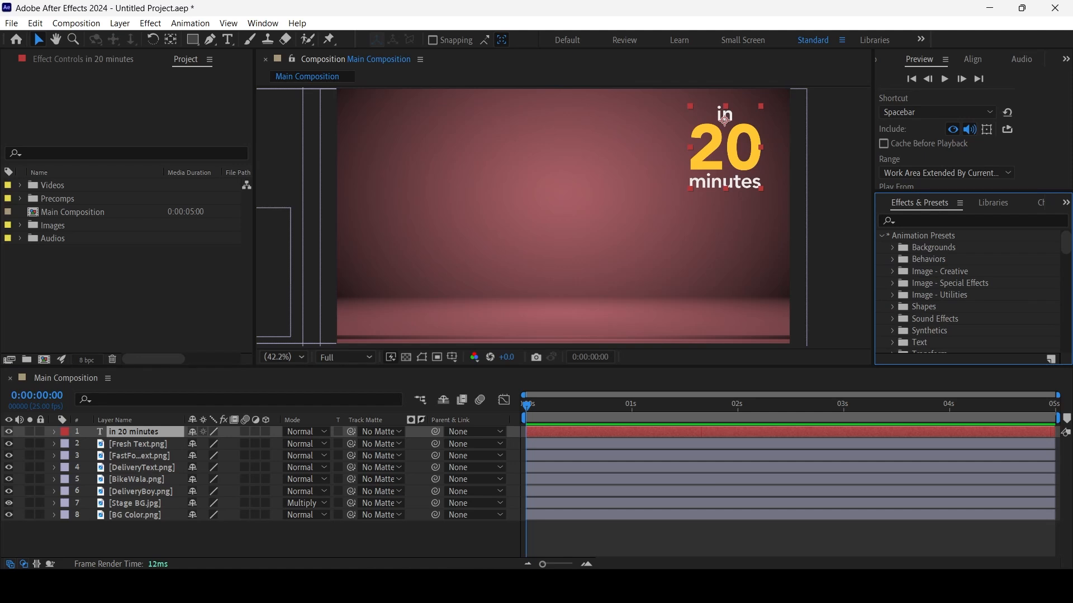
pyautogui.scroll(-2, 970, 291)
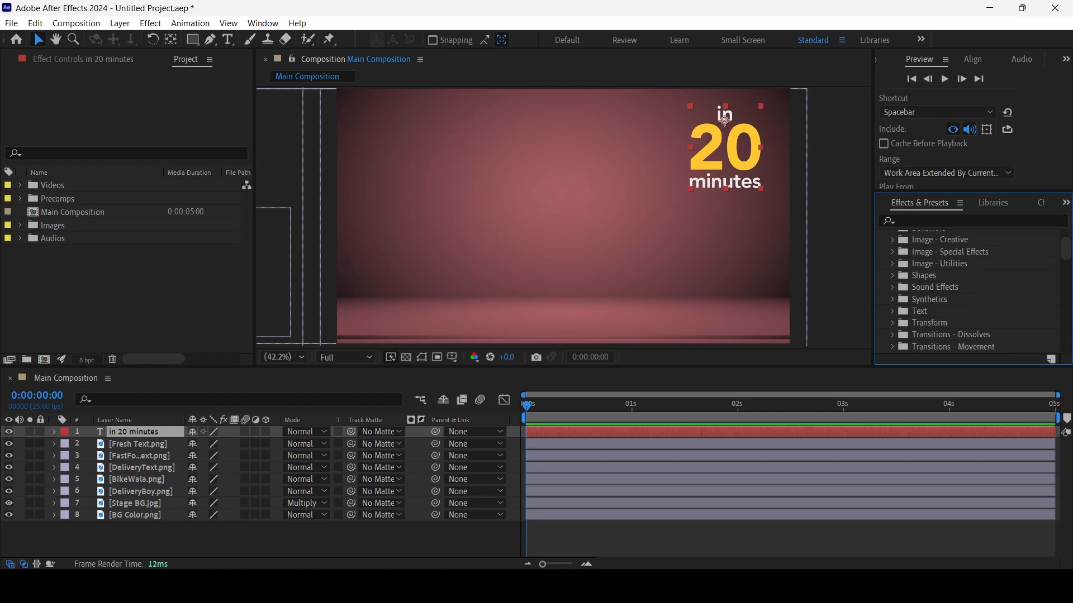
pyautogui.scroll(-5, 969, 291)
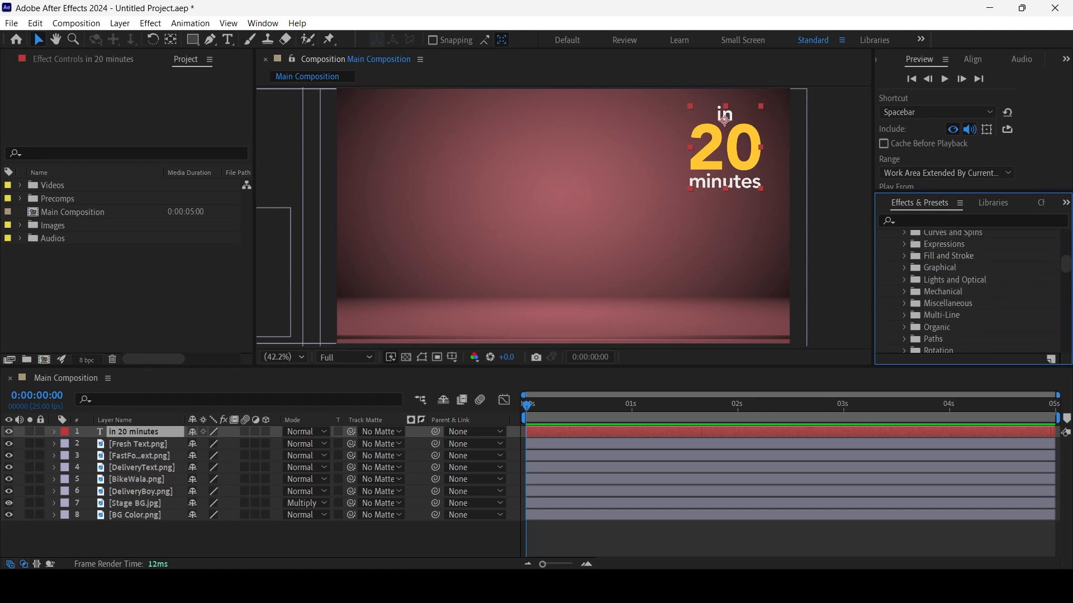
pyautogui.scroll(3, 969, 290)
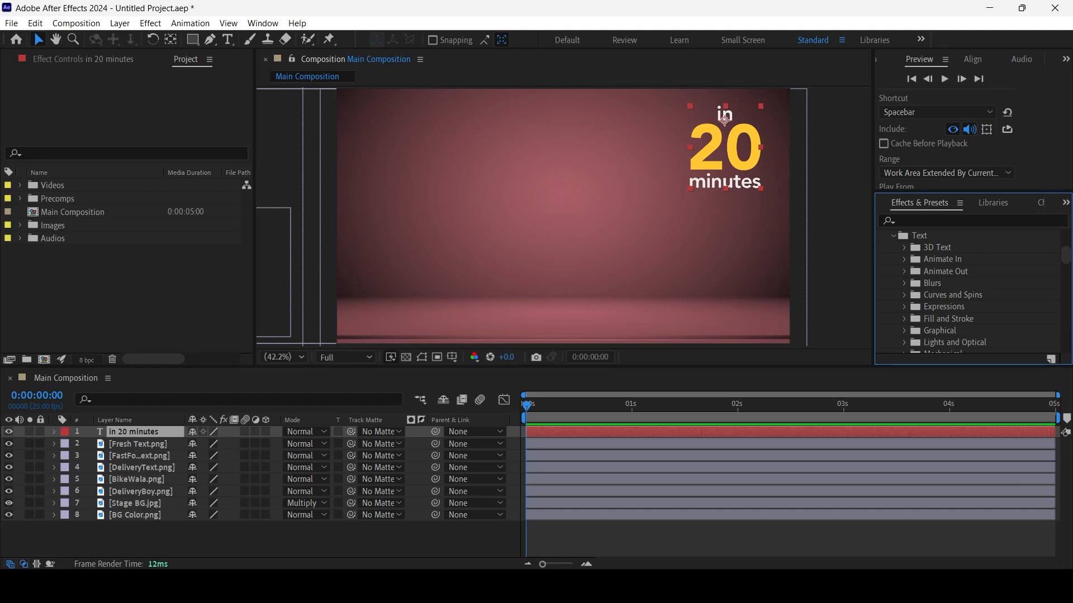
pyautogui.moveTo(972, 192); pyautogui.dragTo(972, 127)
pyautogui.click(894, 171)
pyautogui.scroll(3, 969, 260)
pyautogui.click(881, 171)
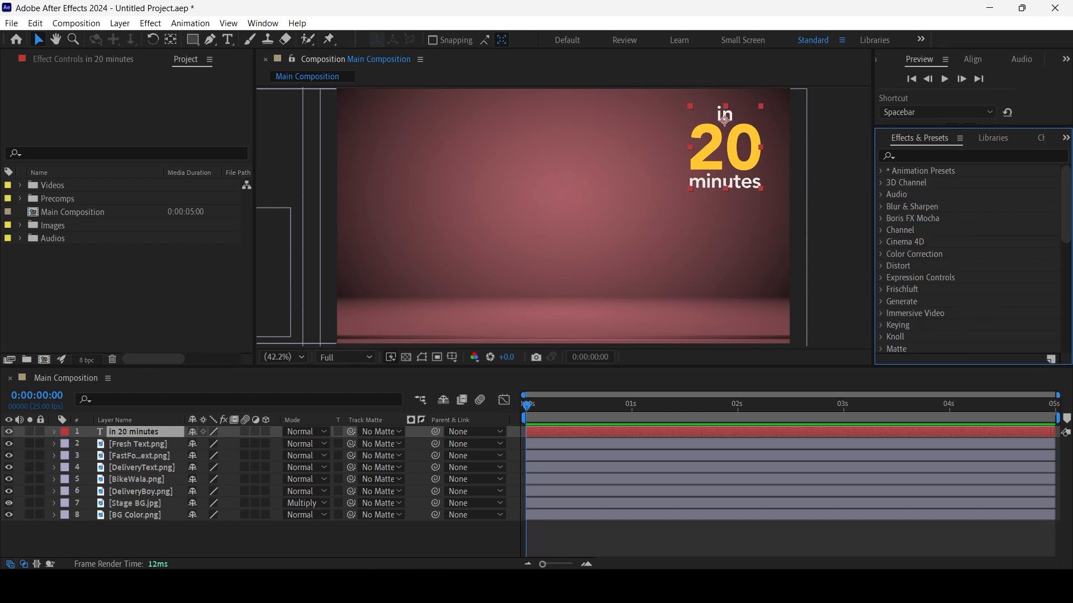
# Apply the Fade Up Characters preset from the Animate In text presets to the "in 20 minutes" layer at 0:00:00:00 and preview it
pyautogui.click(882, 171)
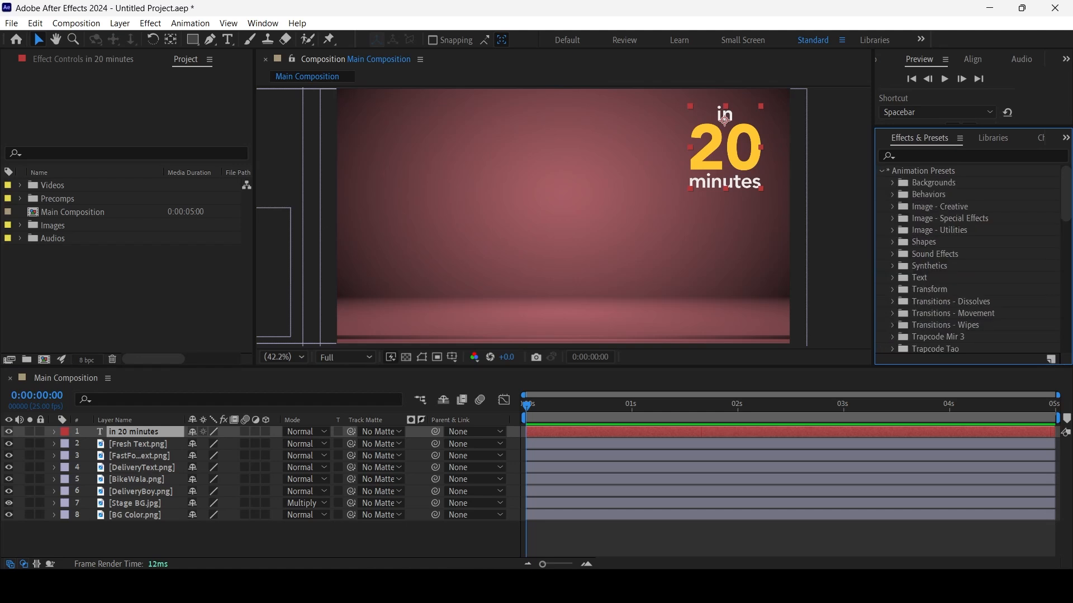
pyautogui.click(892, 277)
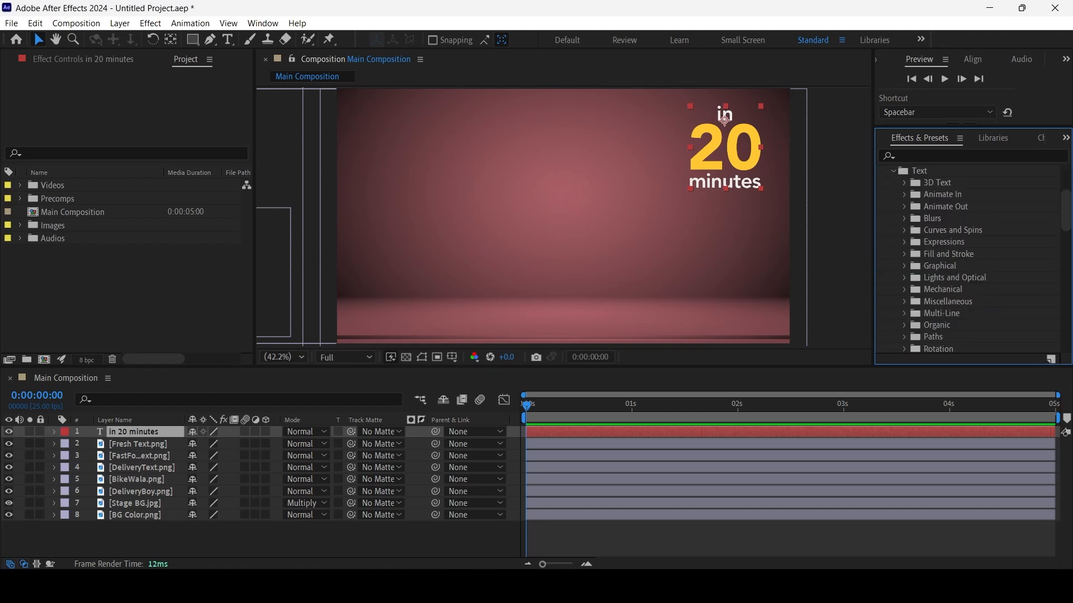
pyautogui.click(904, 194)
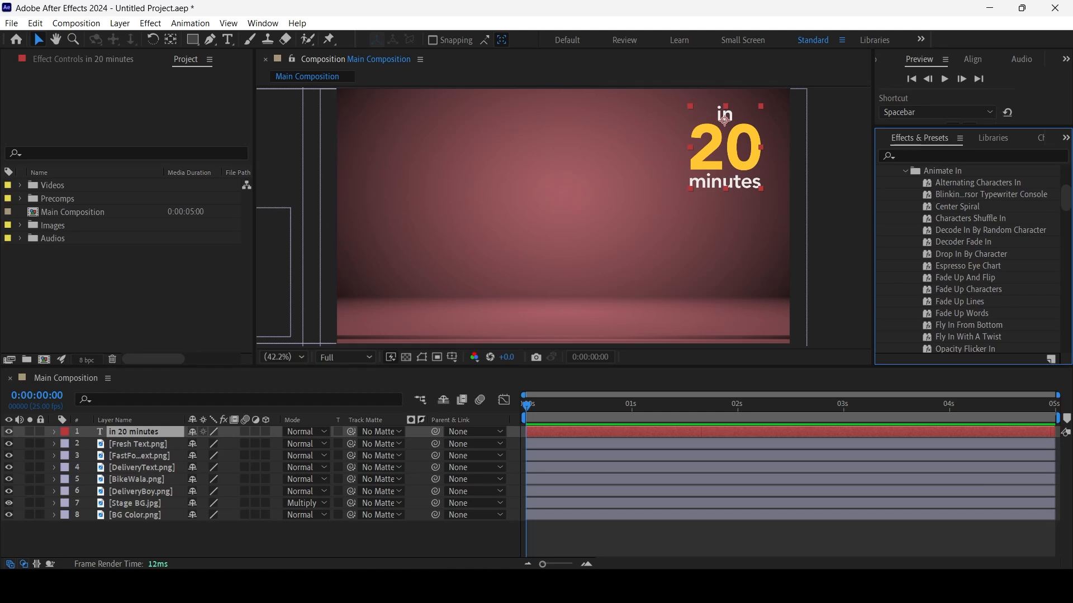
pyautogui.click(968, 289)
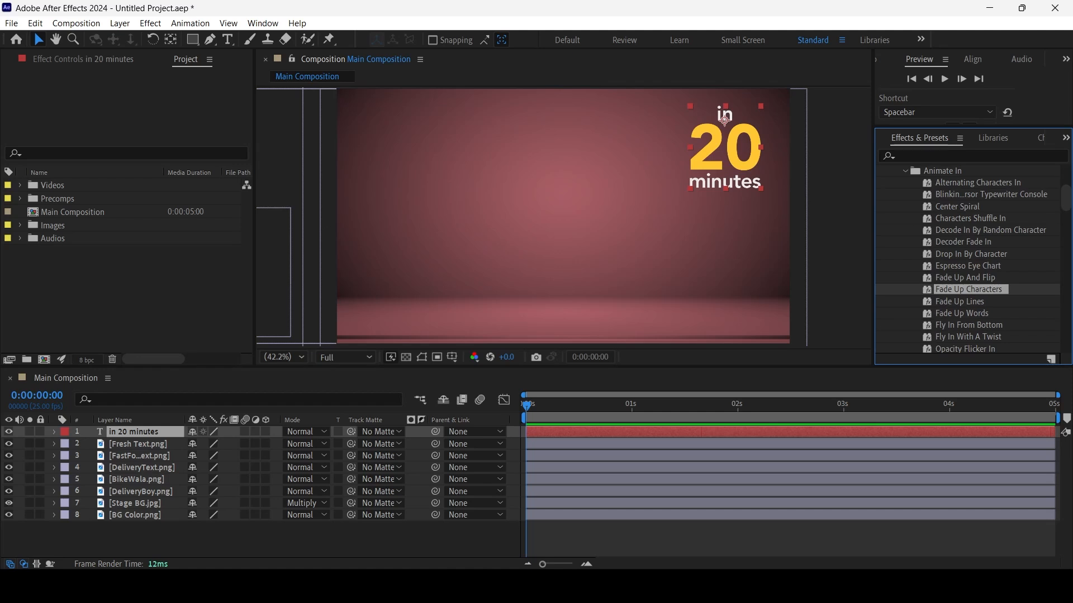
pyautogui.moveTo(968, 290); pyautogui.dragTo(640, 432)
pyautogui.moveTo(640, 433); pyautogui.dragTo(601, 432)
pyautogui.press('space')
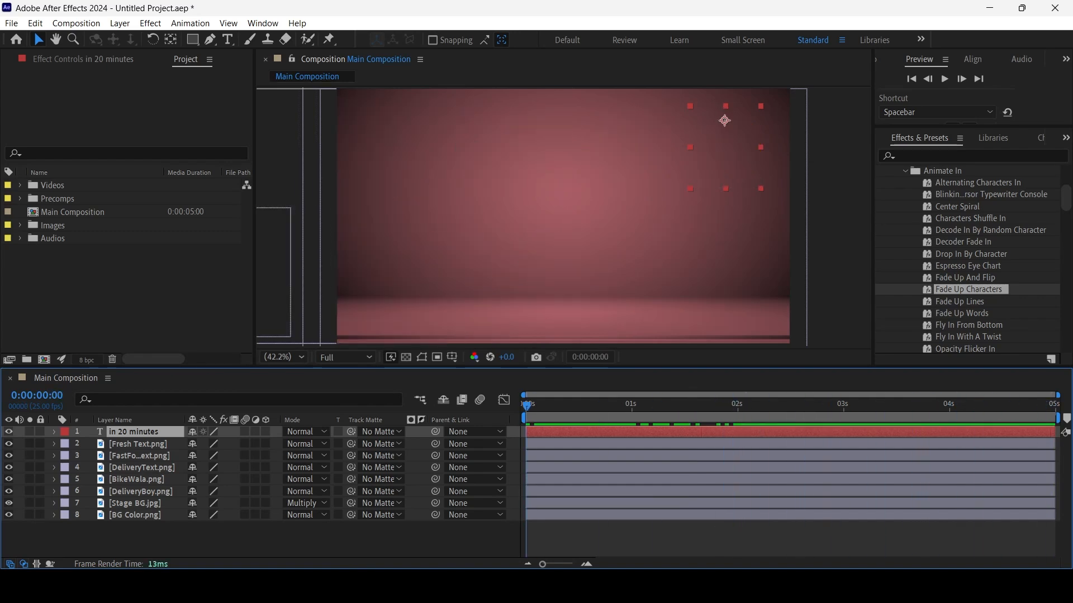
# Examine the text animators of the "in 20 minutes" layer, including Animator 2's Range Selector Start keyframes, and collapse the Text group
pyautogui.click(54, 432)
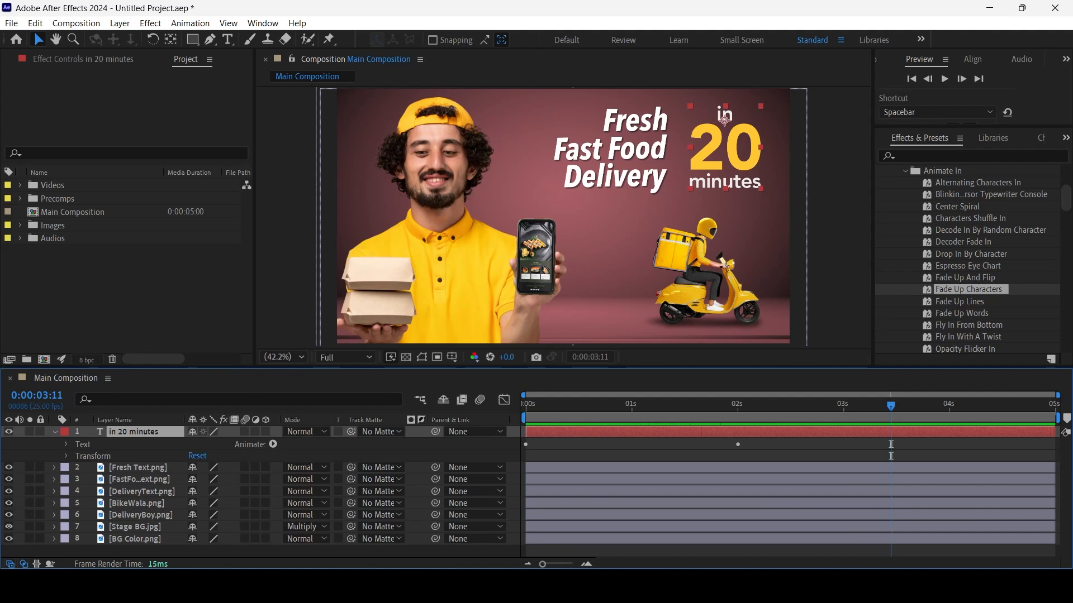
pyautogui.click(66, 445)
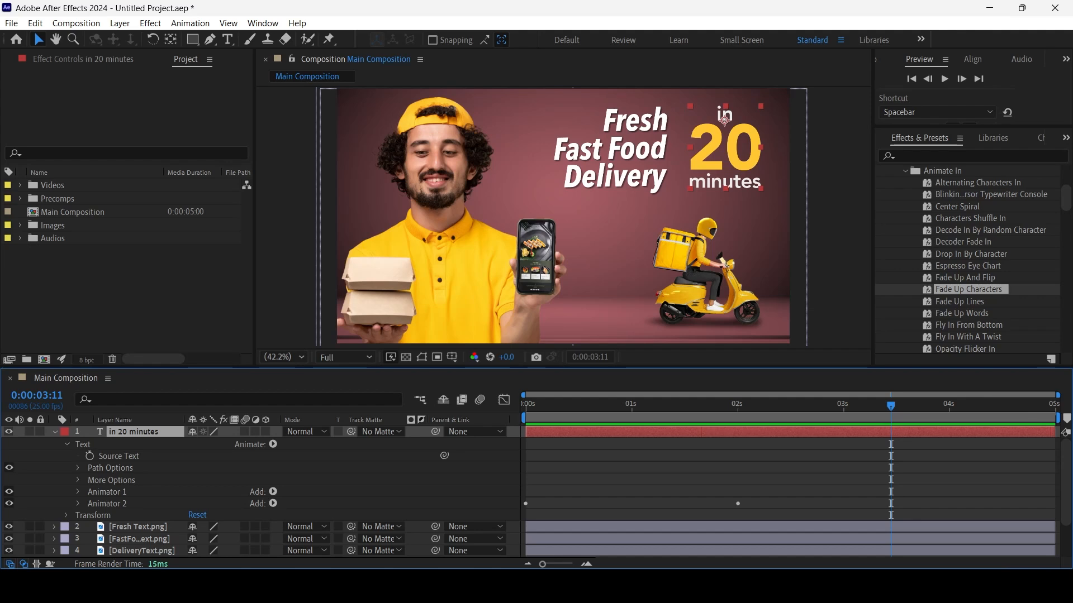
pyautogui.click(78, 504)
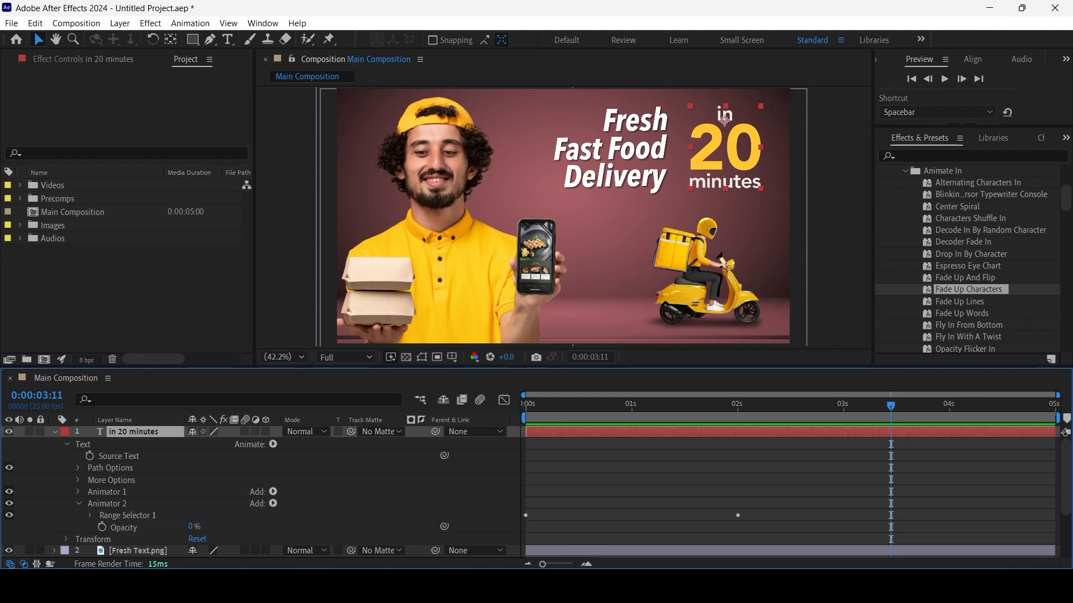
pyautogui.click(90, 516)
pyautogui.scroll(-1, 90, 516)
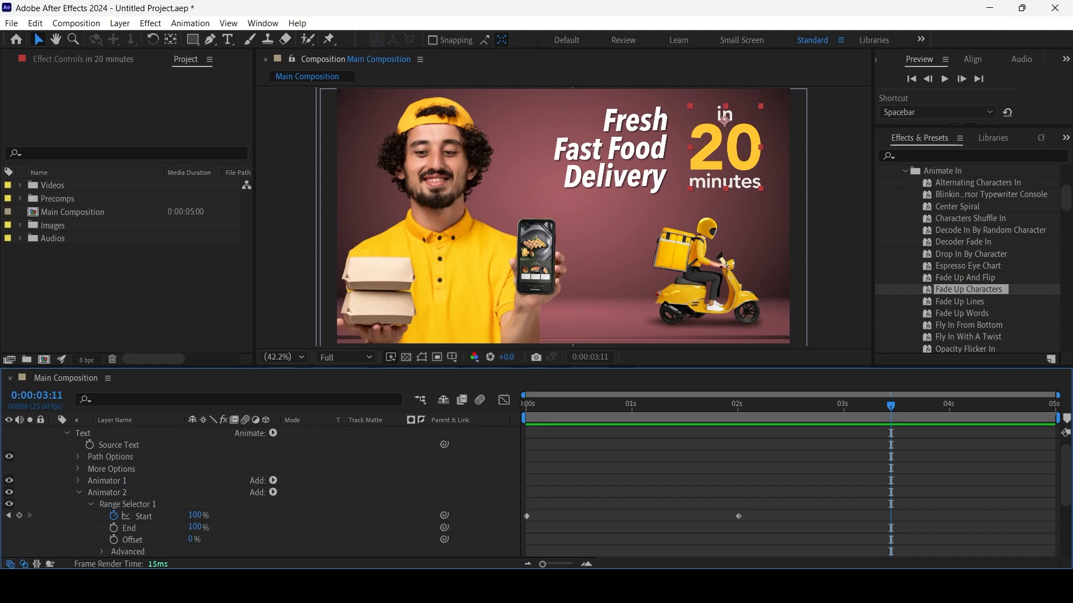
pyautogui.click(78, 493)
pyautogui.click(107, 481)
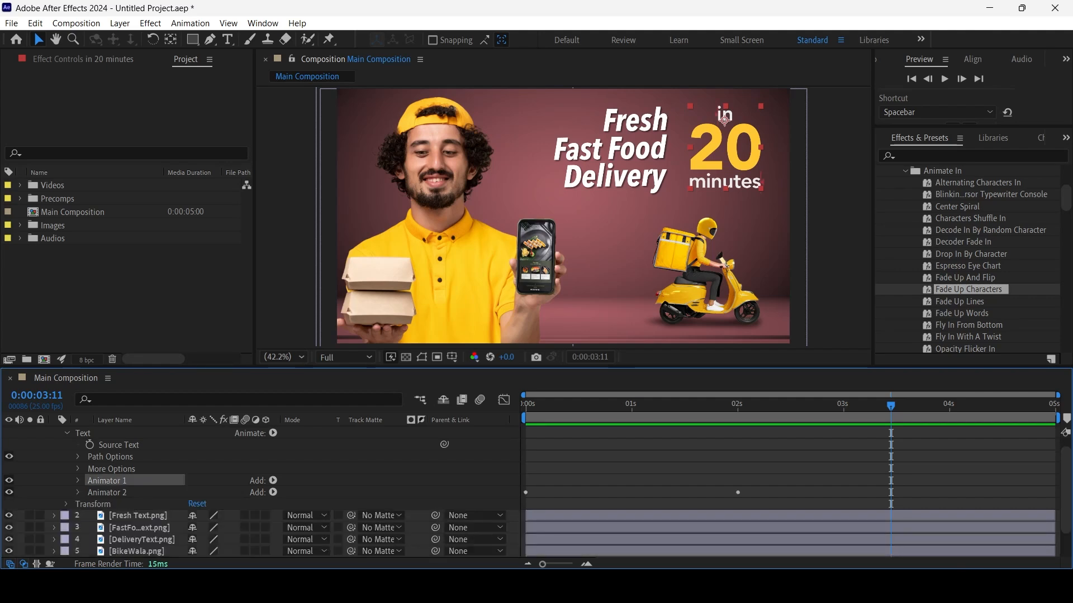
pyautogui.click(111, 470)
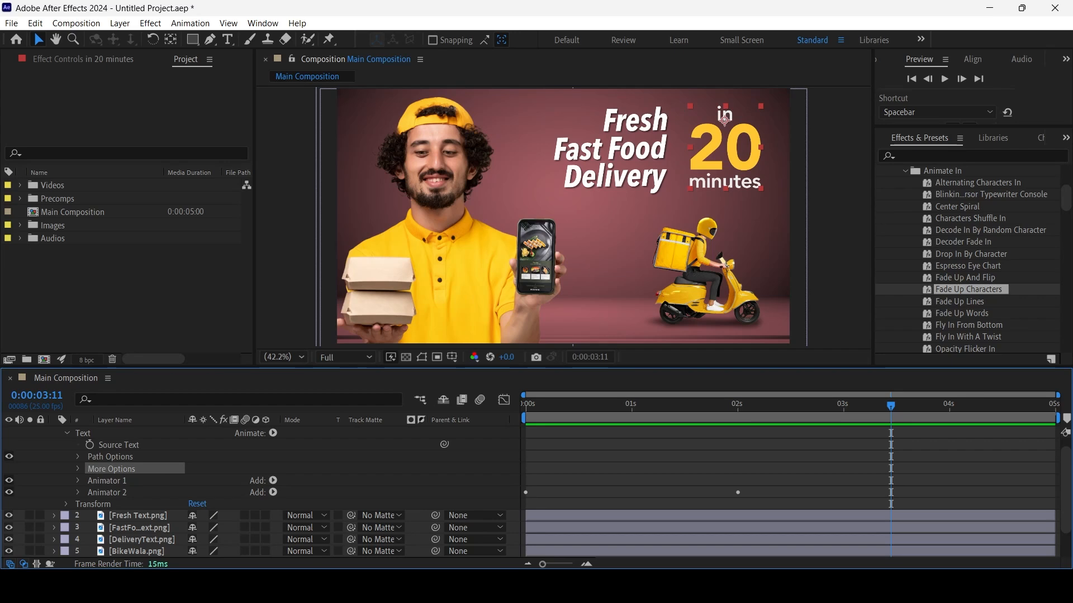
pyautogui.click(66, 434)
# Show and hide only the keyframed properties of the "in 20 minutes" layer and those of the Fresh Text.png layer
pyautogui.click(134, 432)
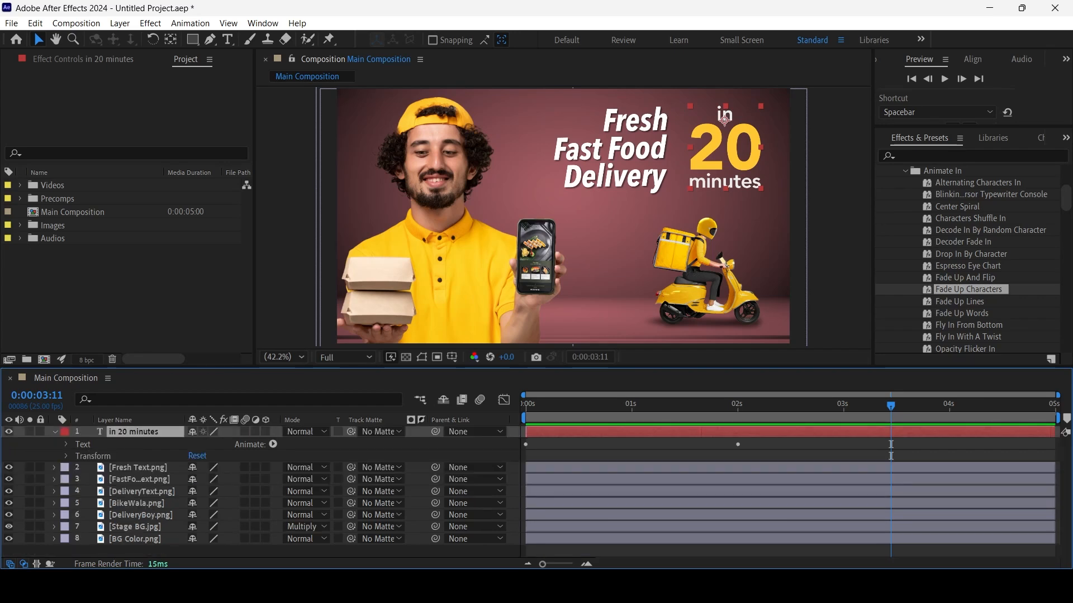
pyautogui.press('u')
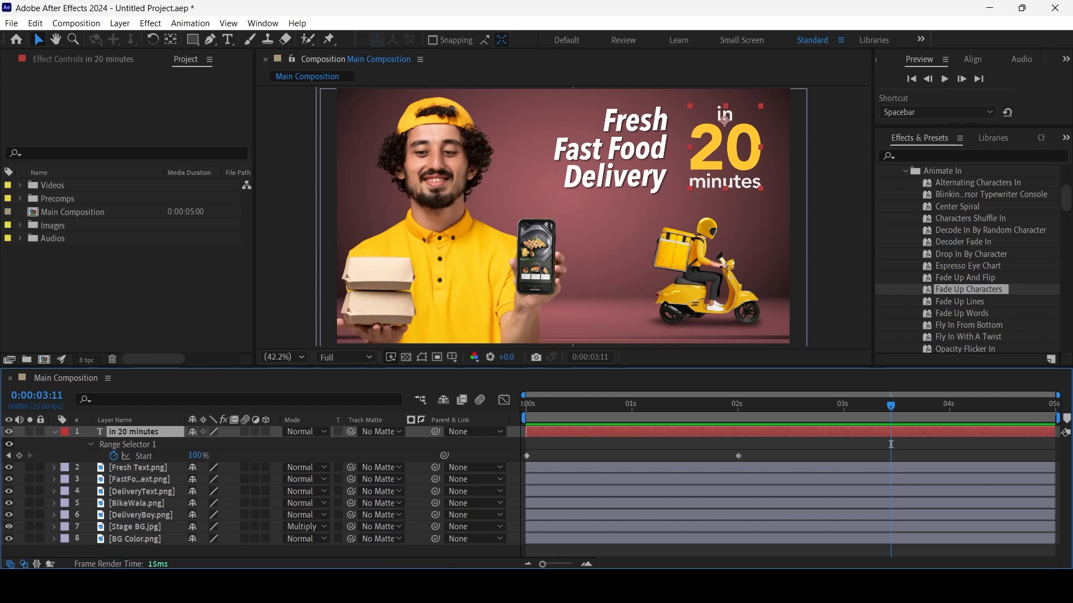
pyautogui.press('u')
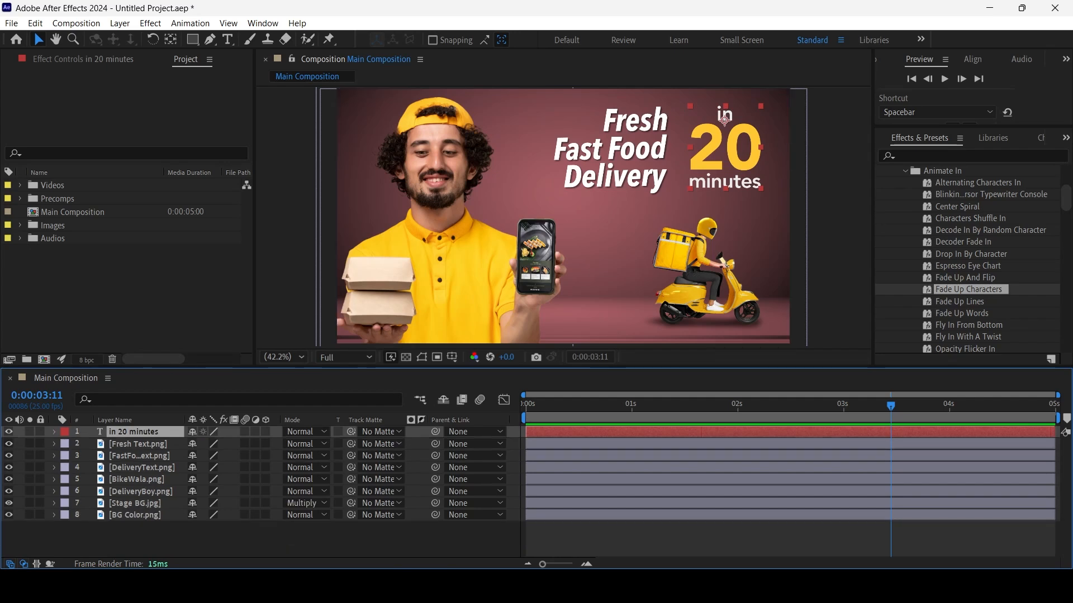
pyautogui.press('u')
pyautogui.press('u')
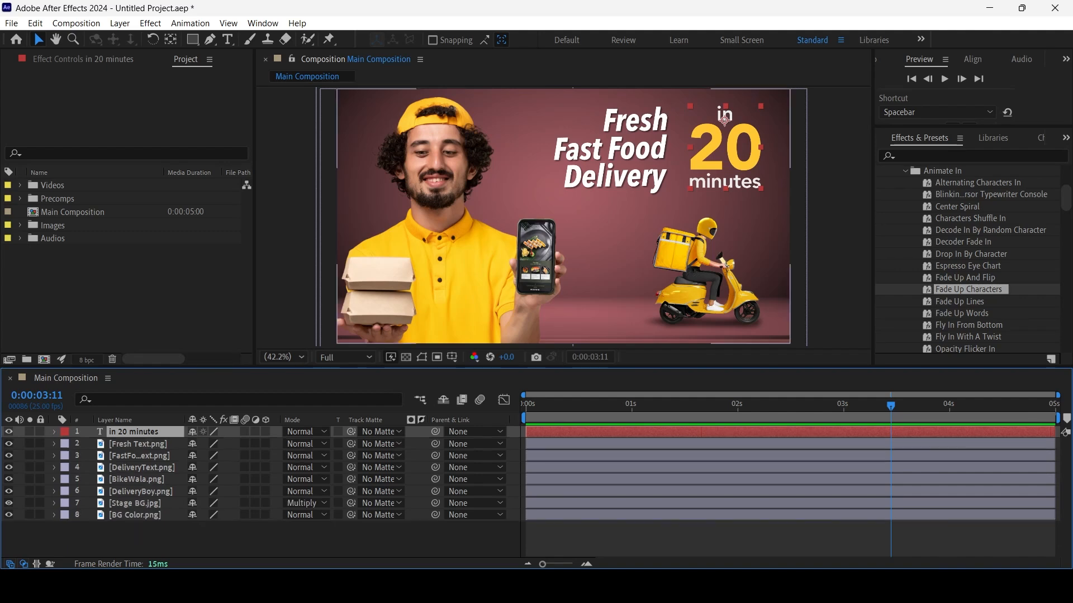
pyautogui.click(138, 444)
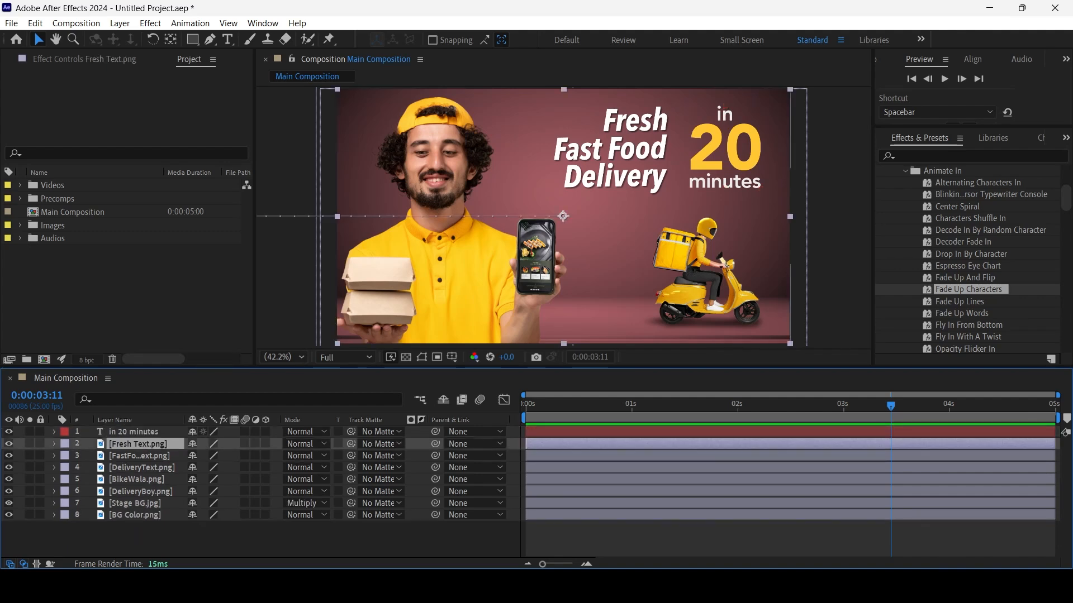
pyautogui.press('u')
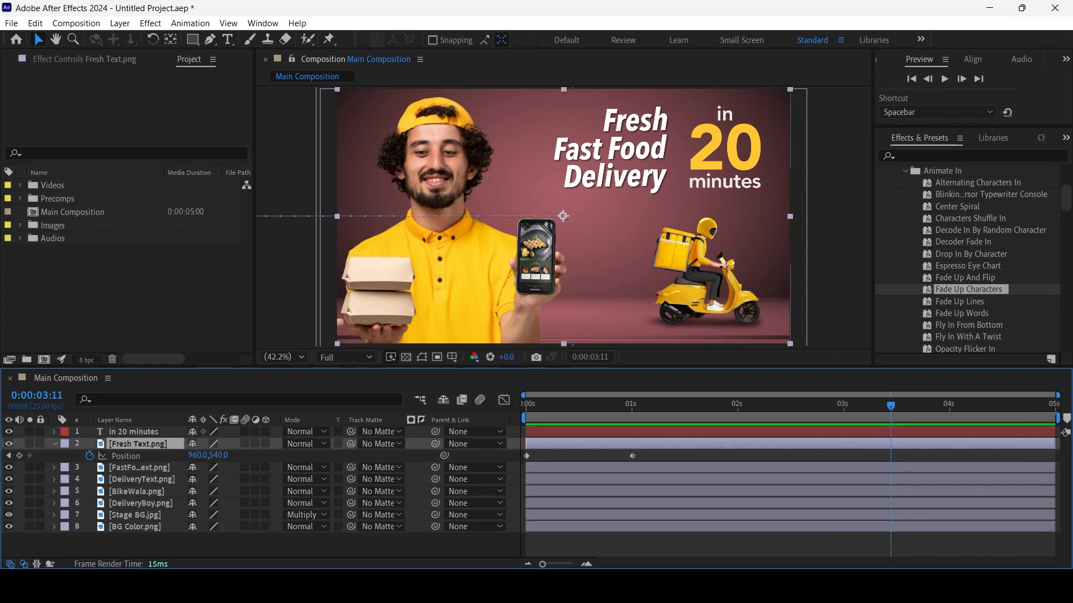
pyautogui.press('u')
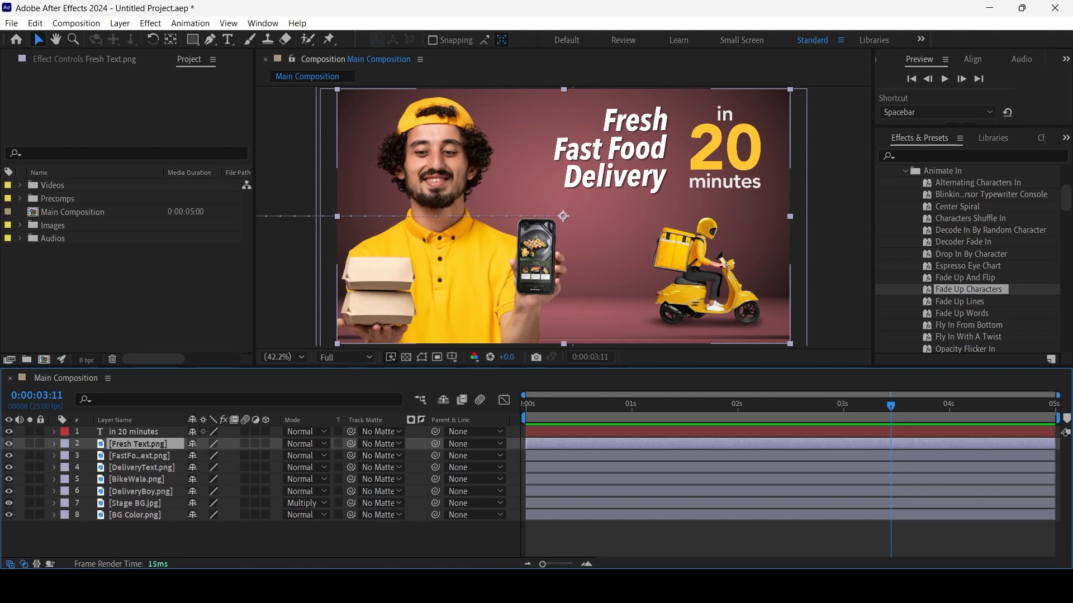
# Show the Position property of the DeliveryBoy.png layer and play its slide-in, placing the current time at 0:00:00:19
pyautogui.click(137, 479)
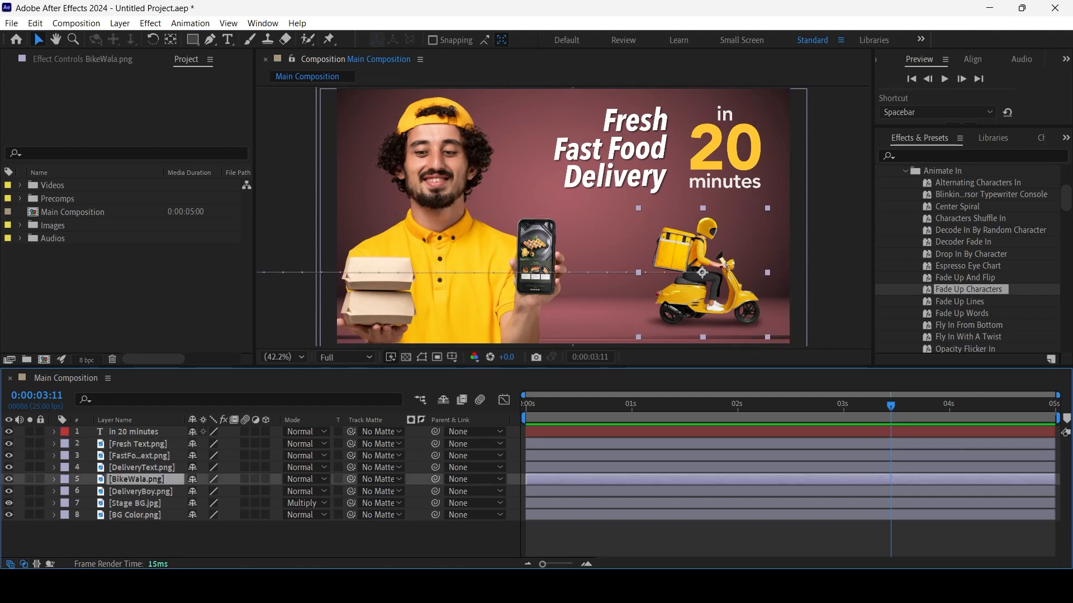
pyautogui.click(140, 492)
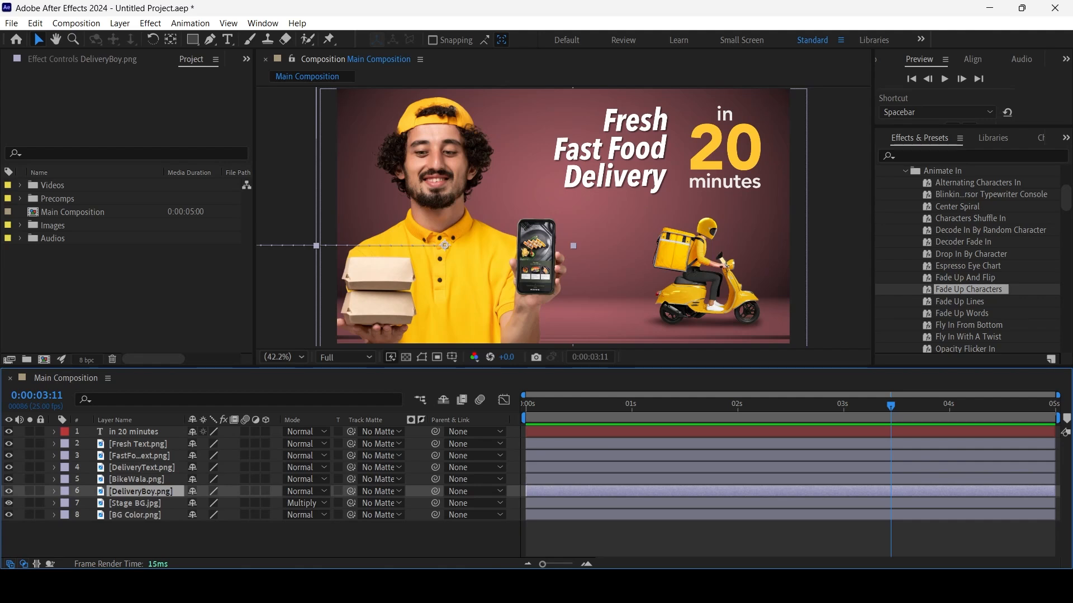
pyautogui.press('p')
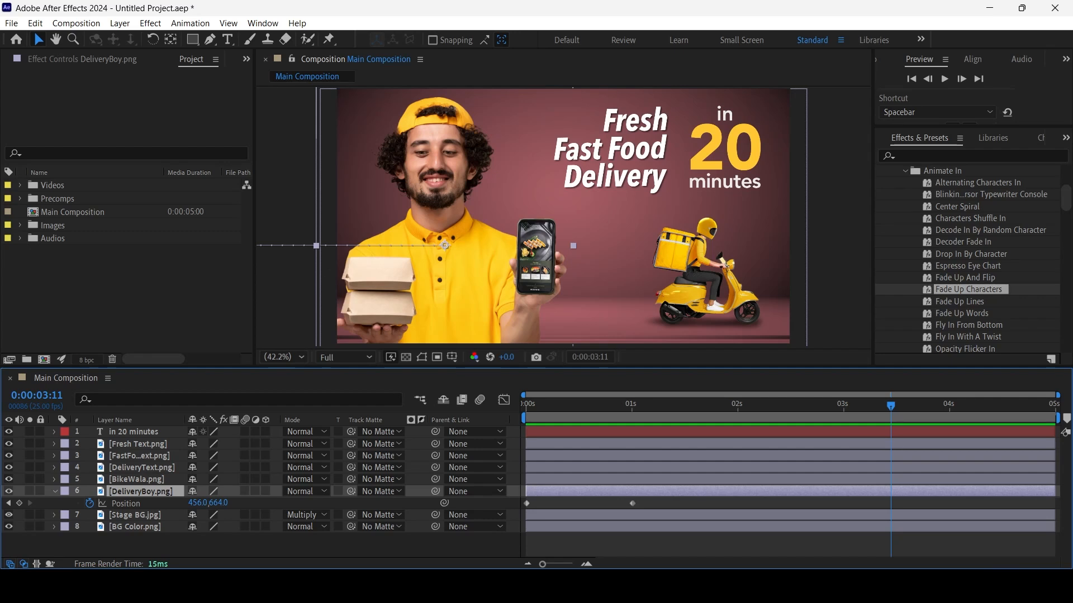
pyautogui.press('space')
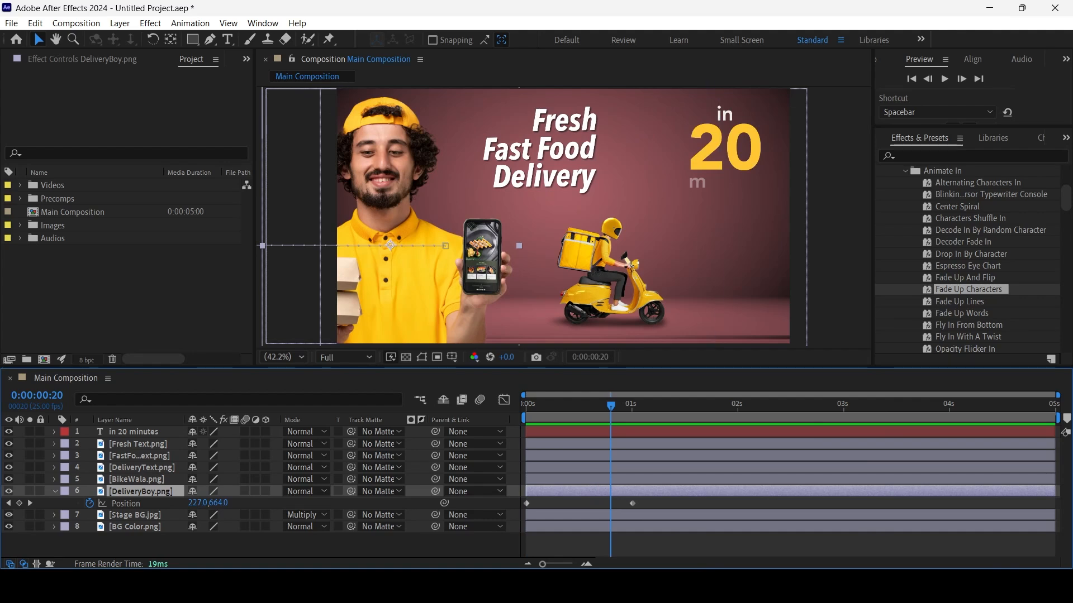
pyautogui.press('pageup')
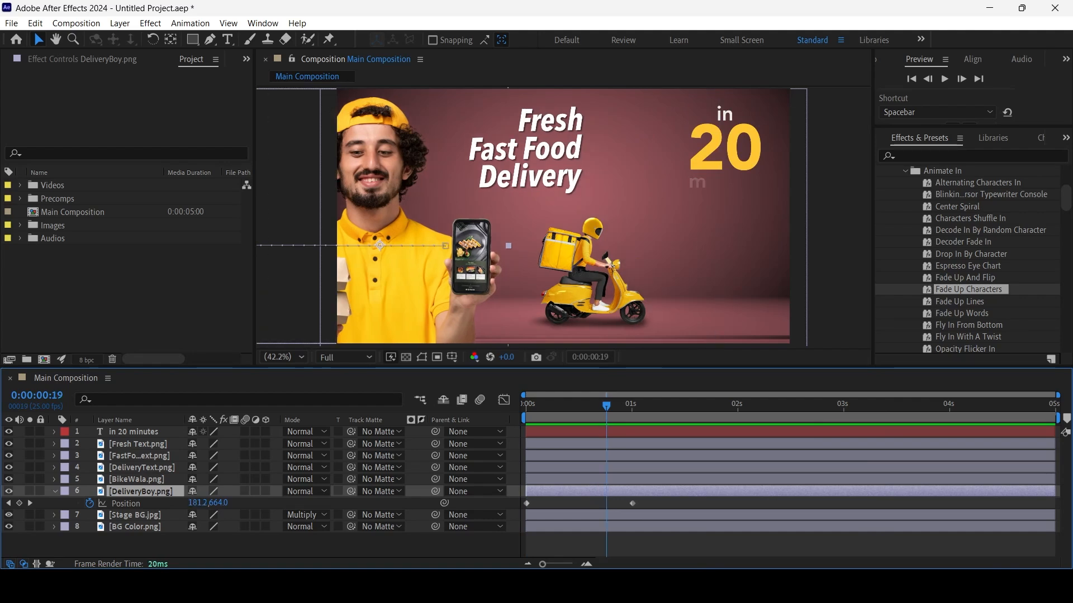
# Keyframe the DeliveryBoy.png layer's Opacity from 0% at 0:00:00:19 to 100% at 0:00:01:00
pyautogui.click(54, 491)
pyautogui.click(55, 491)
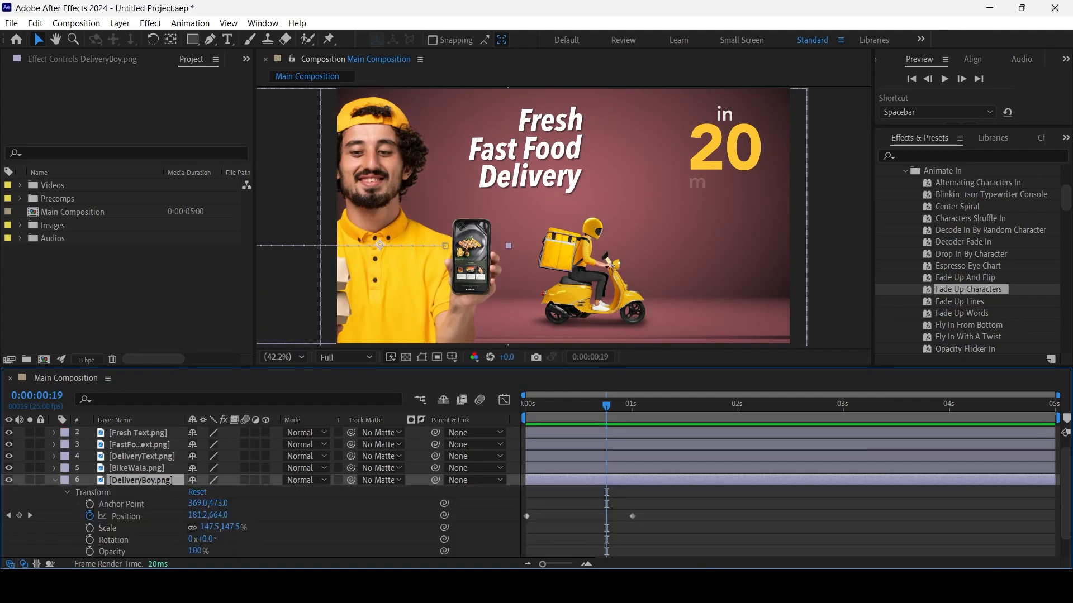
pyautogui.click(67, 493)
pyautogui.click(66, 504)
pyautogui.scroll(-1, 66, 504)
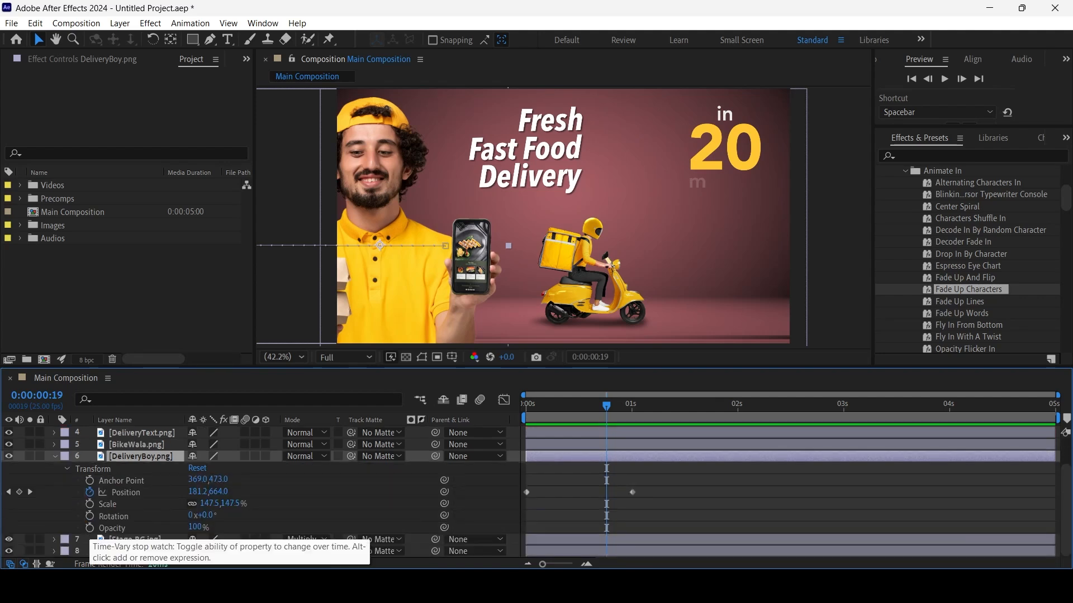
pyautogui.click(90, 528)
pyautogui.moveTo(195, 527); pyautogui.dragTo(134, 527)
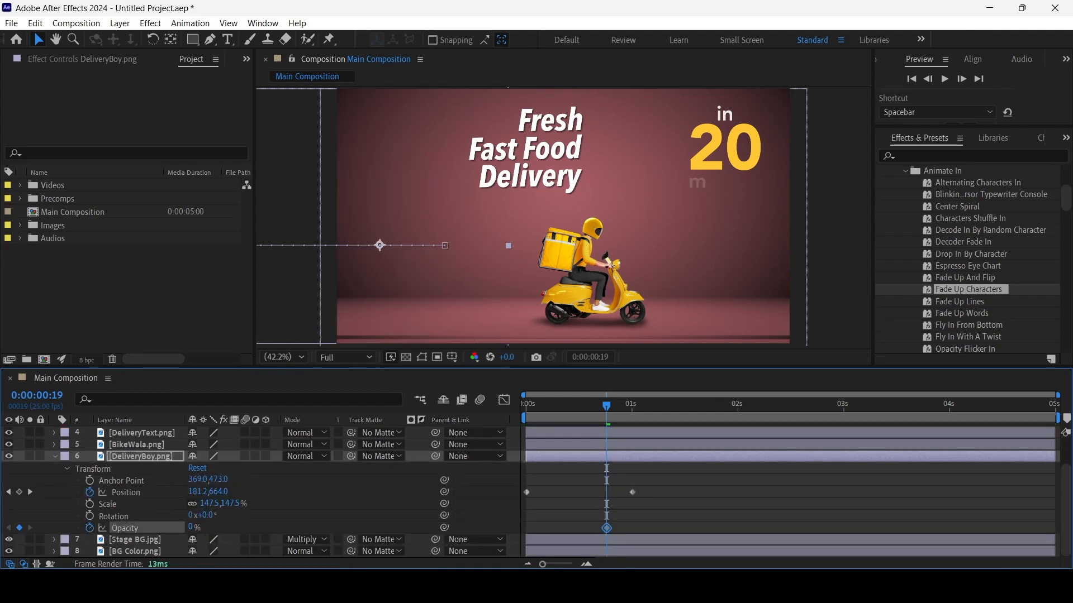
pyautogui.moveTo(606, 406); pyautogui.dragTo(632, 406)
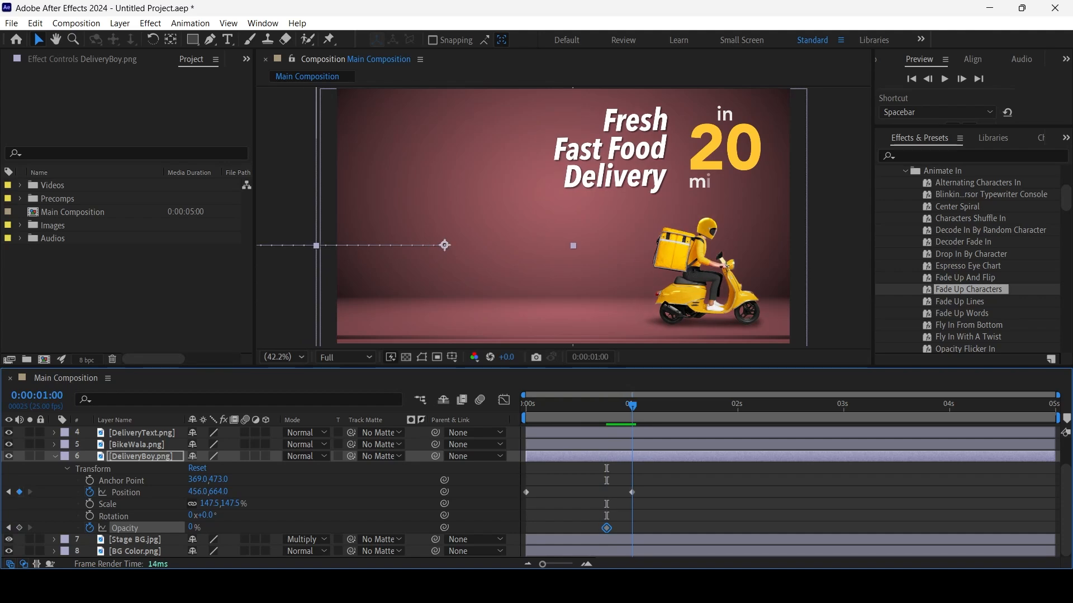
pyautogui.moveTo(191, 527); pyautogui.dragTo(249, 527)
# Move the DeliveryBoy.png layer's 0% Opacity keyframe to 0:00:00:12 and preview the fade-in
pyautogui.moveTo(632, 406); pyautogui.dragTo(717, 406)
pyautogui.click(607, 528)
pyautogui.moveTo(607, 528); pyautogui.dragTo(578, 528)
pyautogui.press('space')
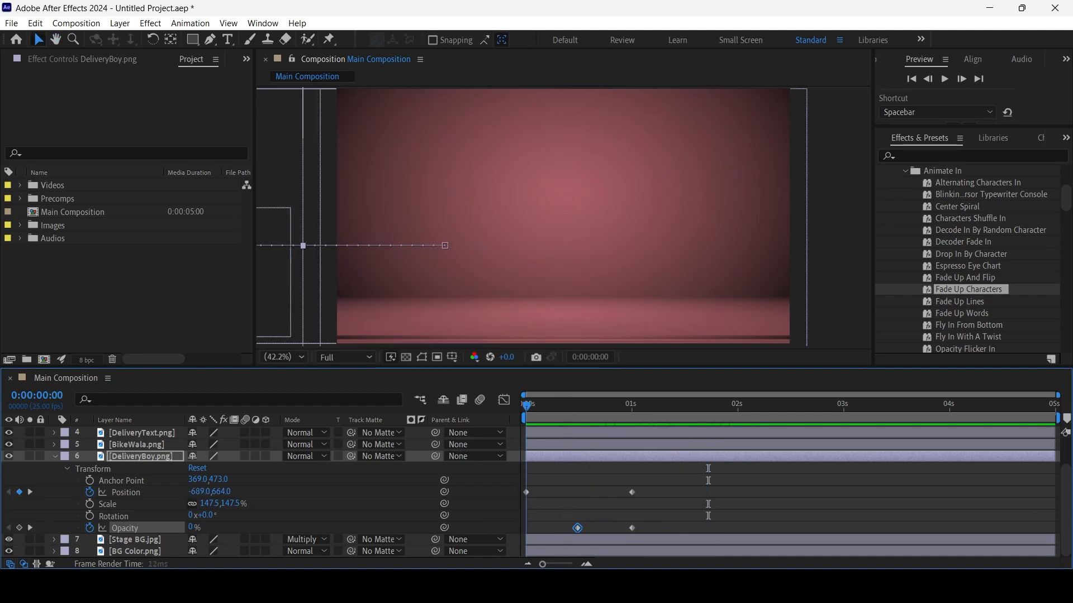
pyautogui.press('space')
pyautogui.press('space')
pyautogui.press('space')
# Show and hide only the keyframed properties of the DeliveryBoy.png layer and return to 0:00:00:00
pyautogui.click(141, 457)
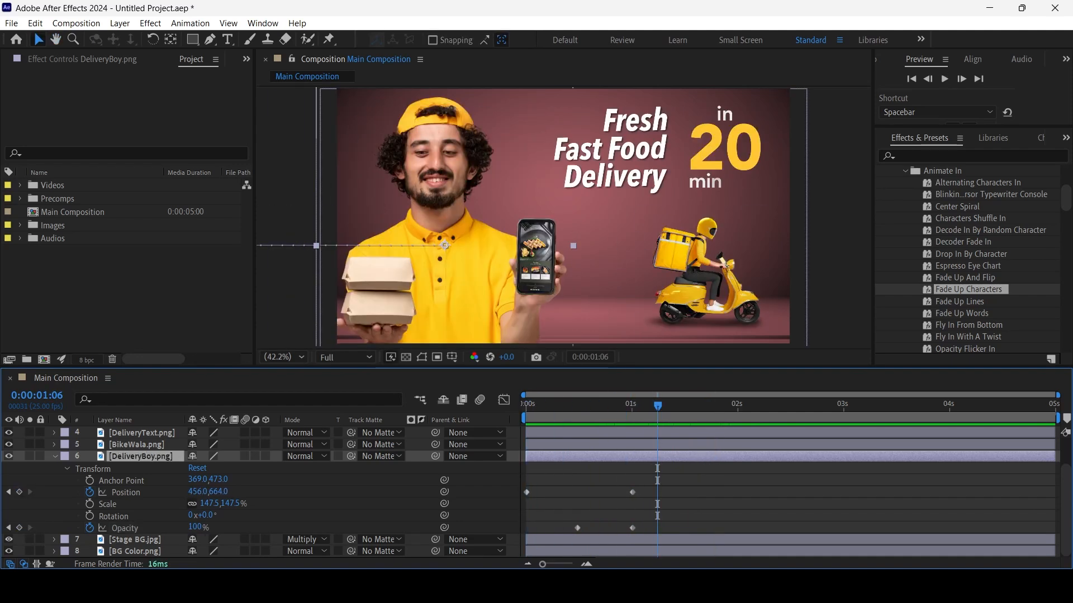
pyautogui.press('u')
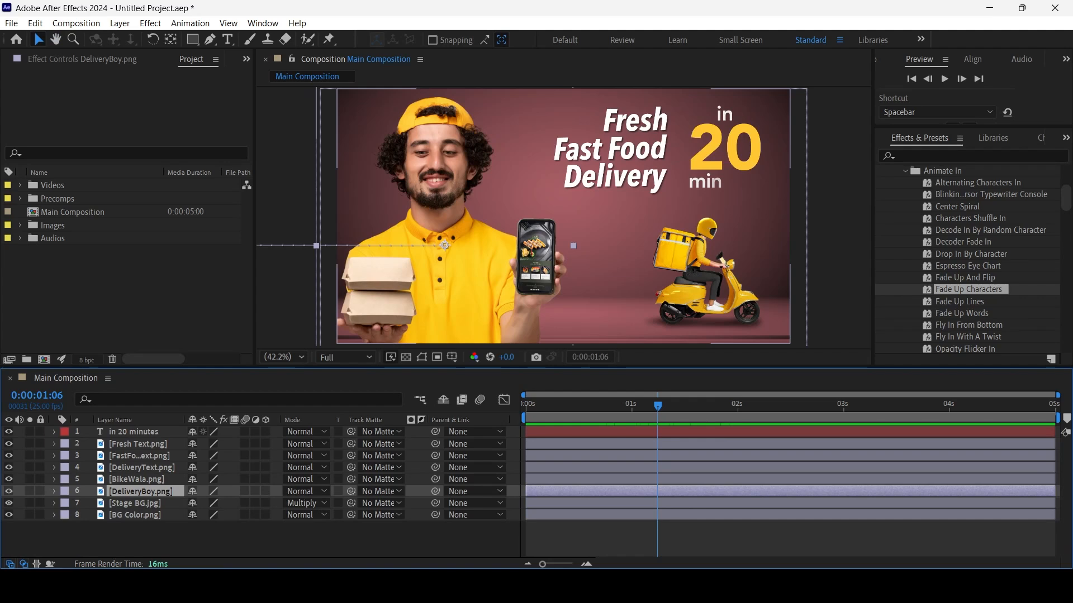
pyautogui.press('u')
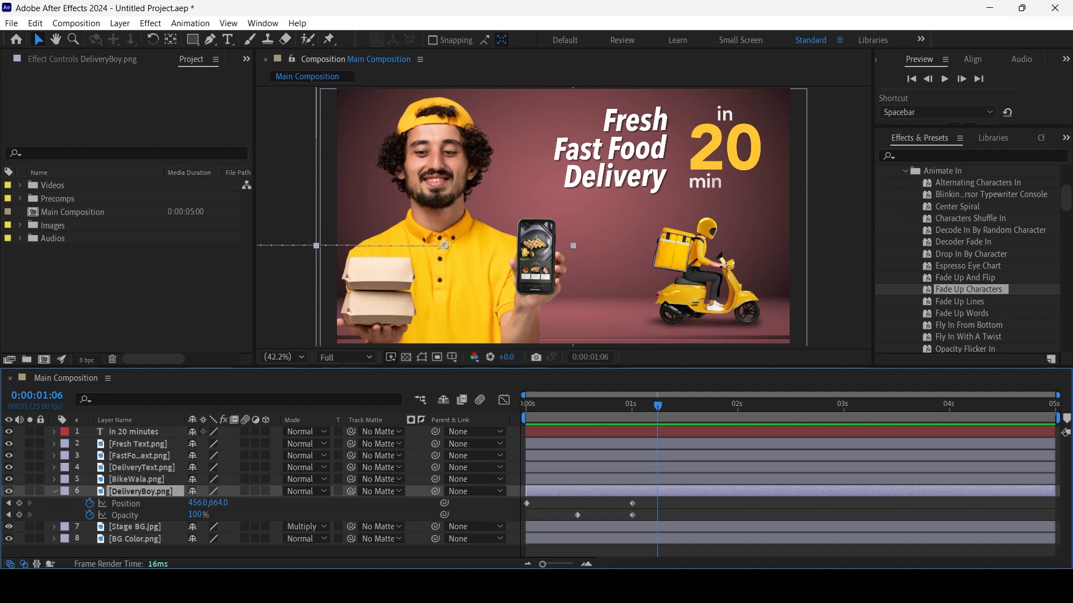
pyautogui.moveTo(657, 406); pyautogui.dragTo(526, 406)
pyautogui.press('u')
# Move the last Range Selector Start keyframe of the "in 20 minutes" layer to 0:00:01:00, preview the text, and collapse the layer
pyautogui.press('u')
pyautogui.press('u')
pyautogui.click(139, 432)
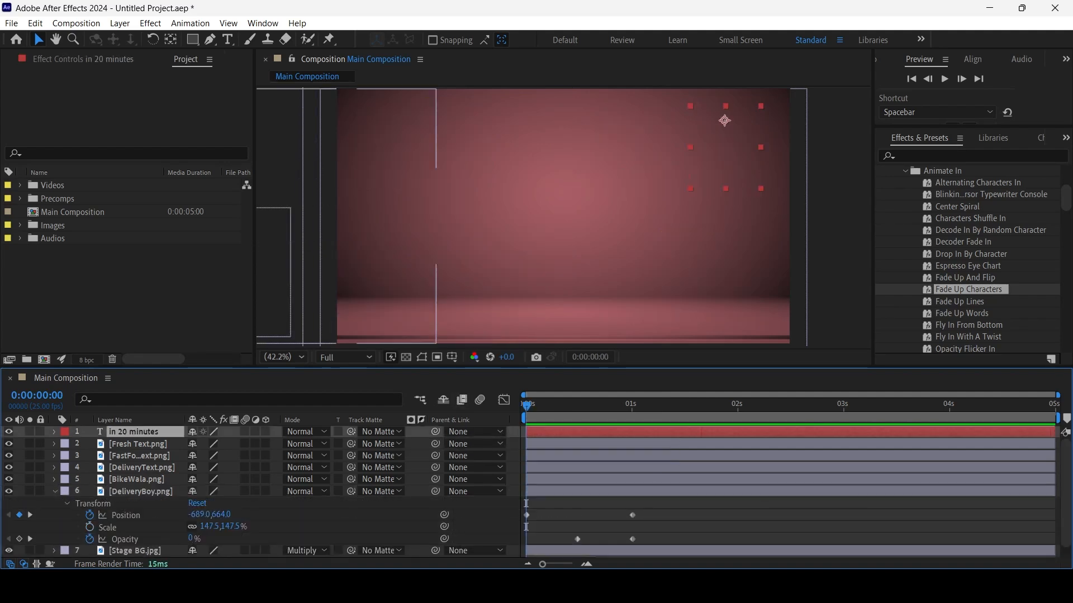
pyautogui.press('u')
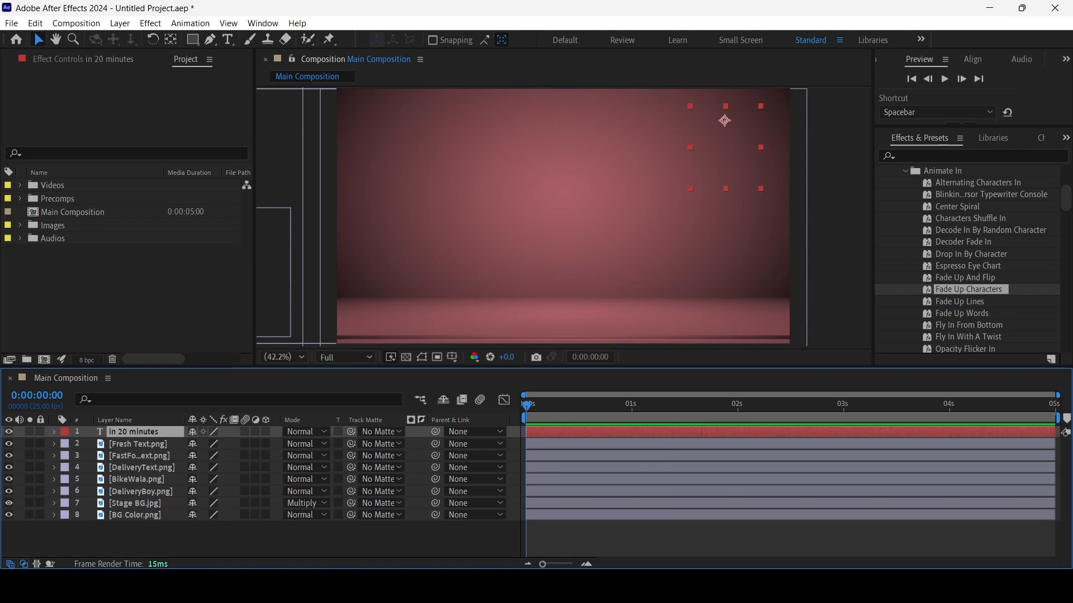
pyautogui.press('u')
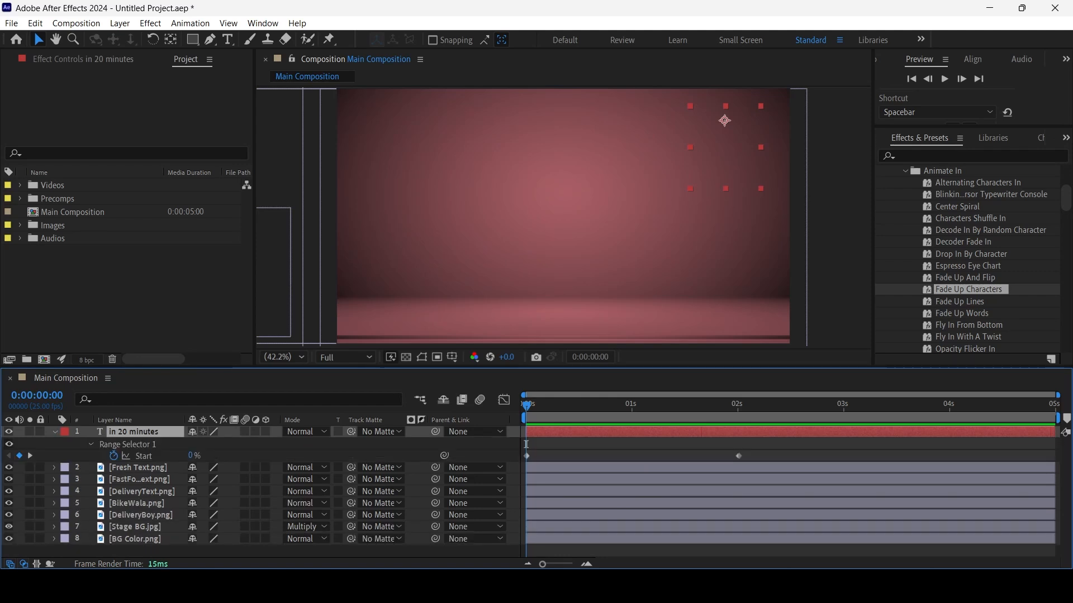
pyautogui.press('space')
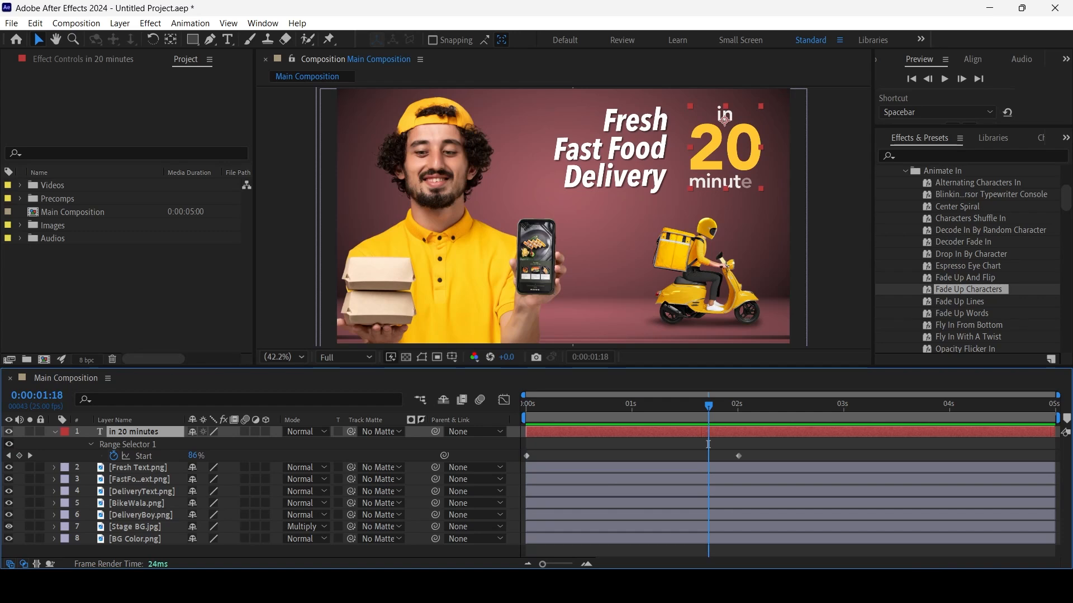
pyautogui.moveTo(738, 456); pyautogui.dragTo(632, 456)
pyautogui.moveTo(579, 408); pyautogui.dragTo(526, 406)
pyautogui.press('space')
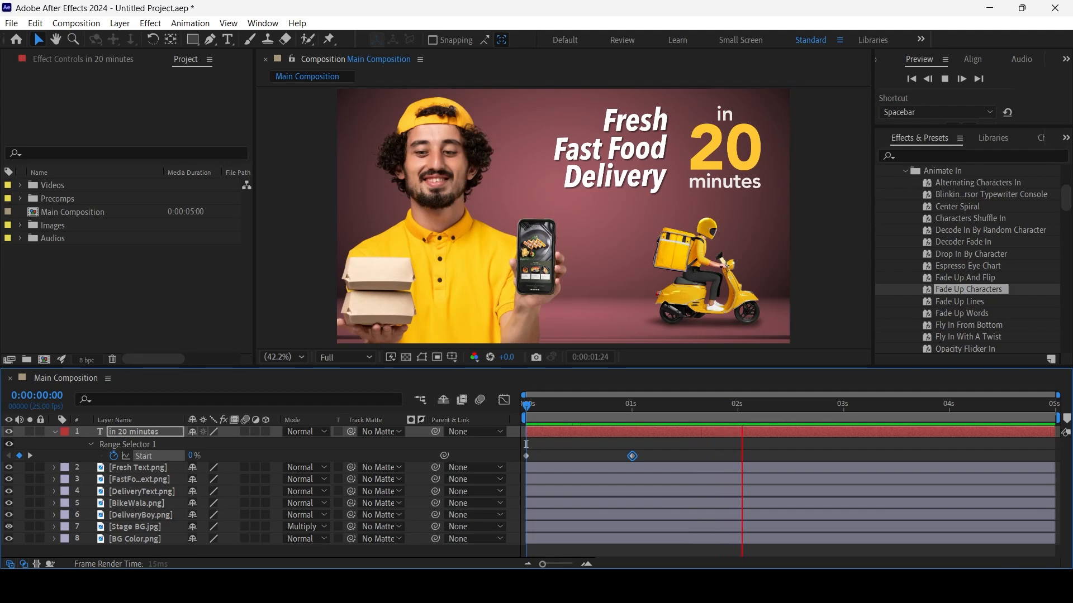
pyautogui.press('space')
pyautogui.press('space')
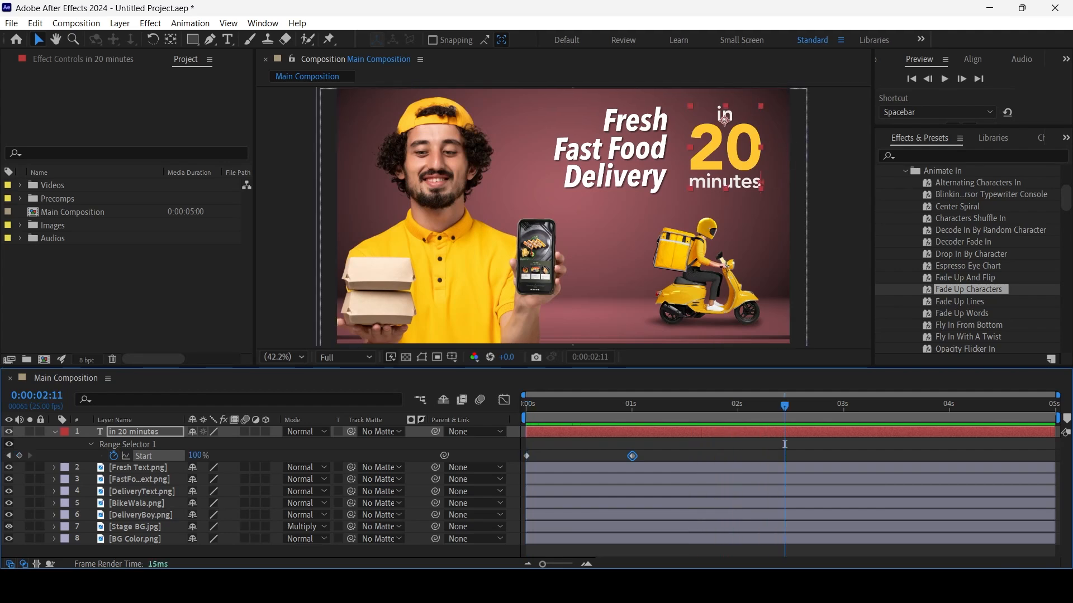
pyautogui.press('u')
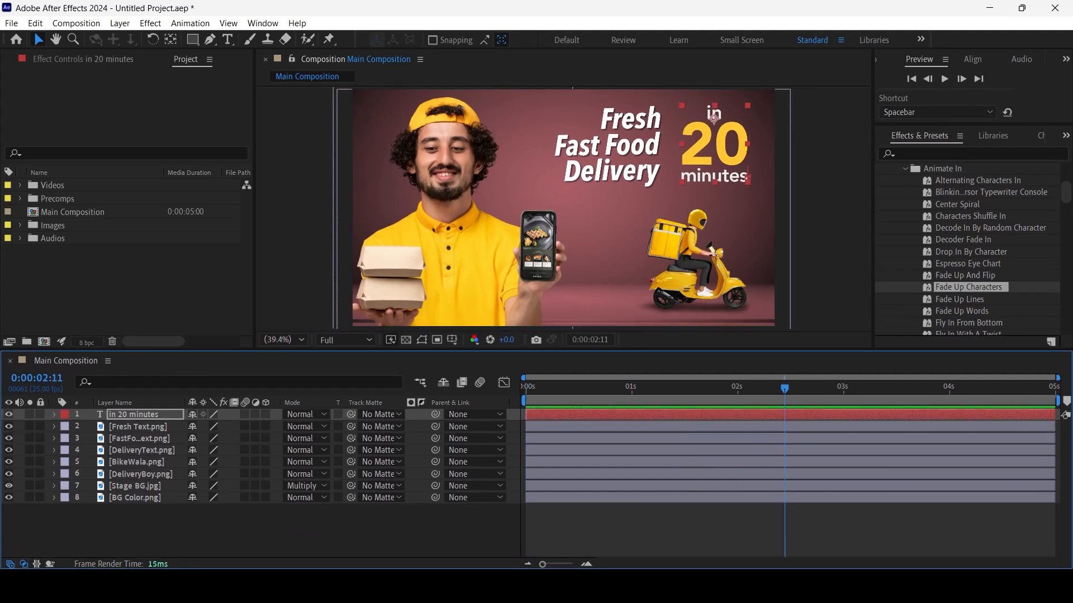
# Lock the Stage BG.jpg and BG Color.png layers
pyautogui.click(30, 495)
pyautogui.click(30, 496)
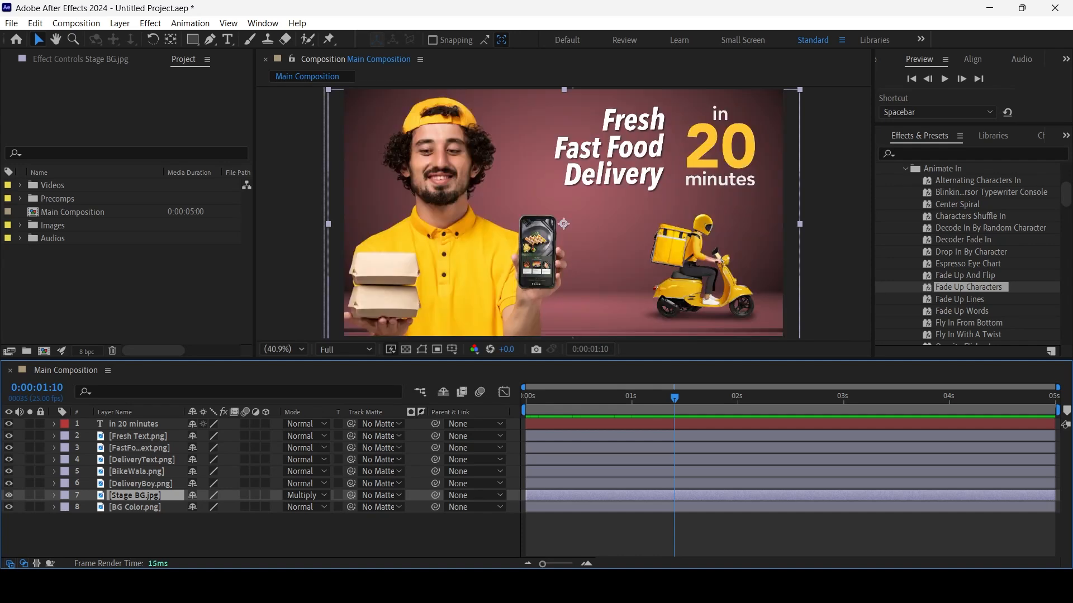
pyautogui.hotkey('ctrl', 'l')
pyautogui.click(40, 508)
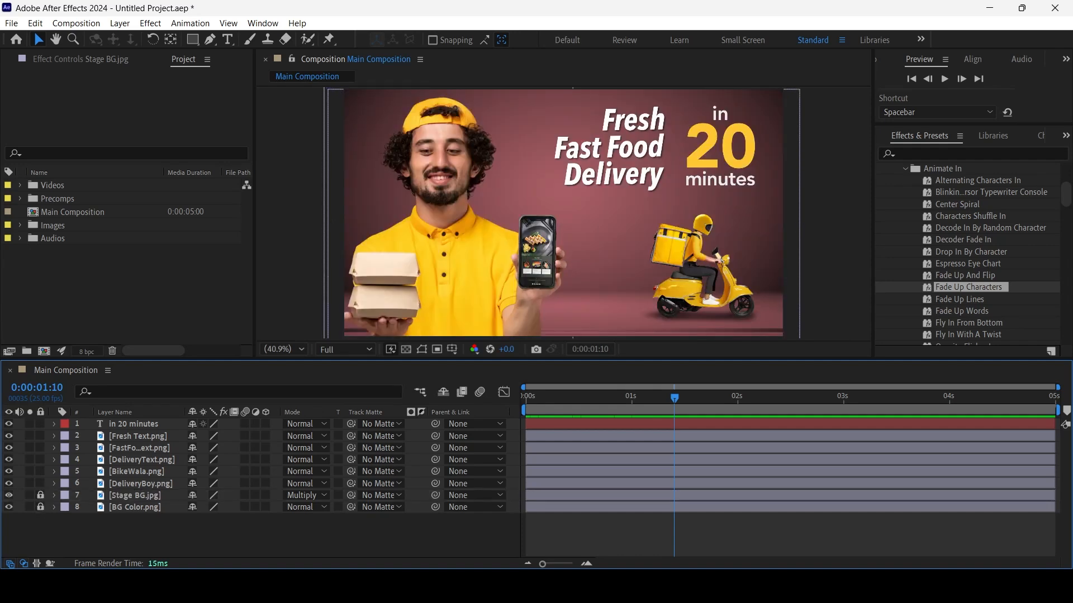
# Show the keyframed properties of the DeliveryBoy.png layer with the current time at 0:00:01:15
pyautogui.moveTo(674, 399); pyautogui.dragTo(696, 398)
pyautogui.click(141, 484)
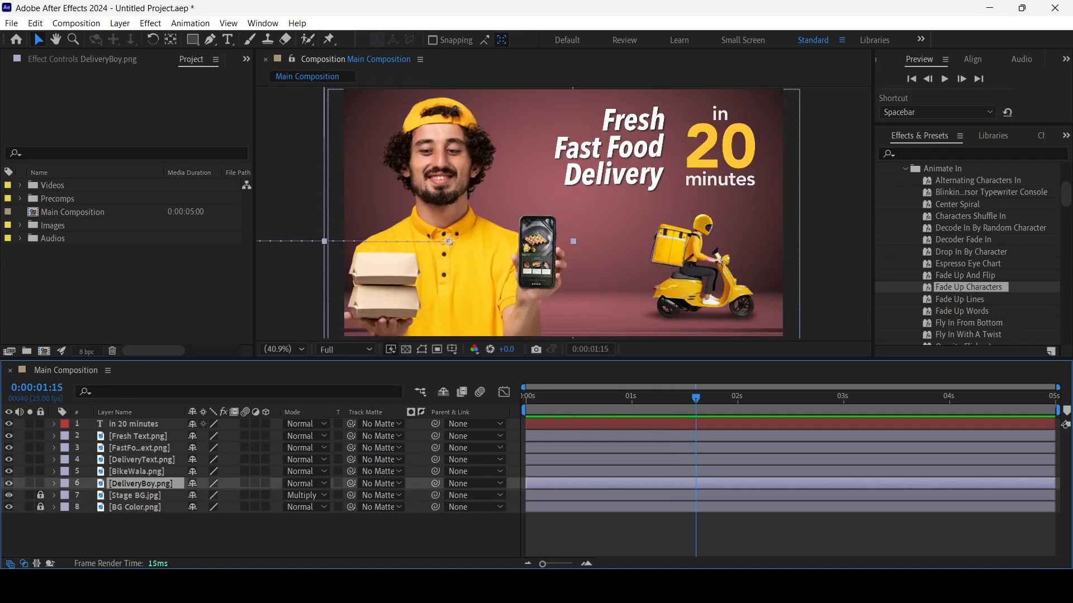
pyautogui.press('u')
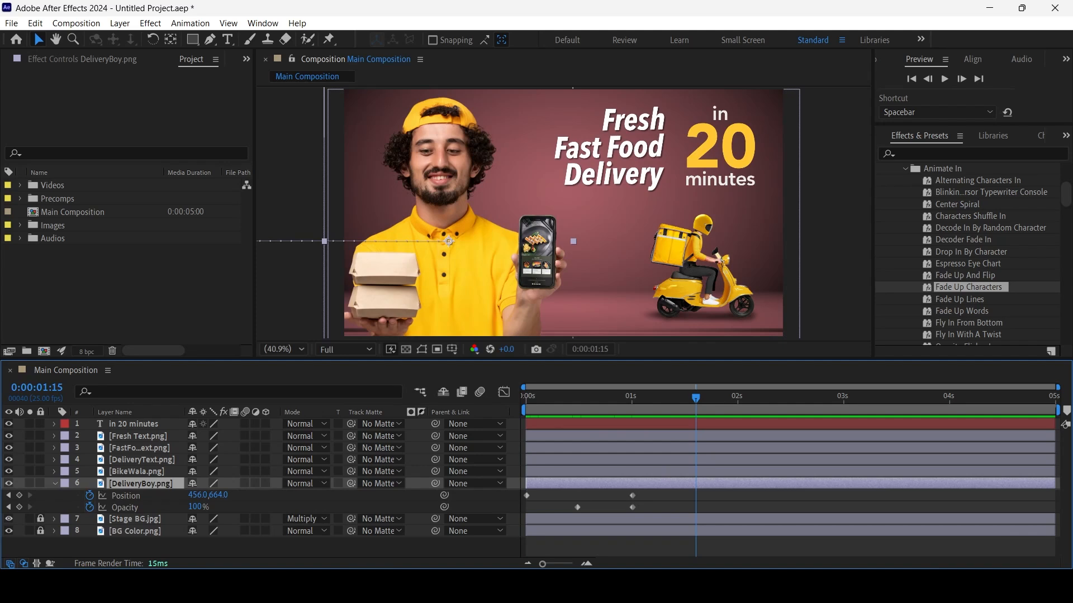
pyautogui.moveTo(610, 491); pyautogui.dragTo(523, 491)
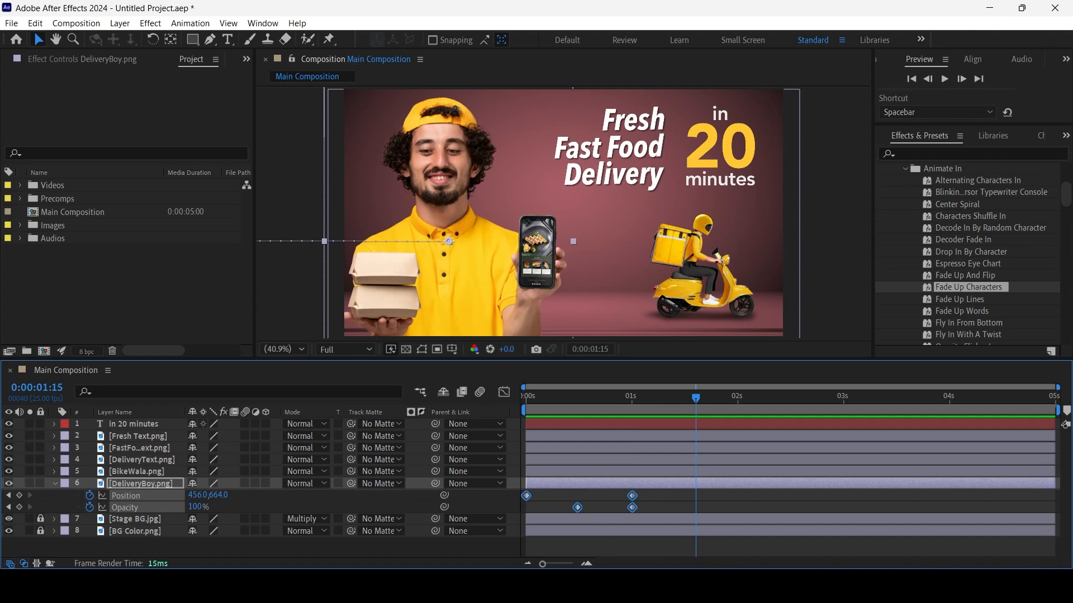
pyautogui.hotkey('alt', 'Left')
pyautogui.hotkey('alt', 'Left')
pyautogui.hotkey('alt', 'Left')
pyautogui.hotkey('ctrl', 'z')
pyautogui.hotkey('ctrl', 'z')
pyautogui.hotkey('ctrl', 'z')
# Move the ending Position and Opacity keyframes of the DeliveryBoy.png layer to 0:00:00:20
pyautogui.hotkey('alt', 'Left')
pyautogui.hotkey('alt', 'Left')
pyautogui.hotkey('alt', 'Left')
pyautogui.hotkey('alt', 'Left')
pyautogui.hotkey('alt', 'Left')
# Shift the DeliveryBoy.png layer's first Opacity keyframe about five frames earlier and preview the animation from the start
pyautogui.click(575, 507)
pyautogui.hotkey('alt', 'Left')
pyautogui.hotkey('alt', 'Left')
pyautogui.hotkey('alt', 'Left')
pyautogui.hotkey('alt', 'Left')
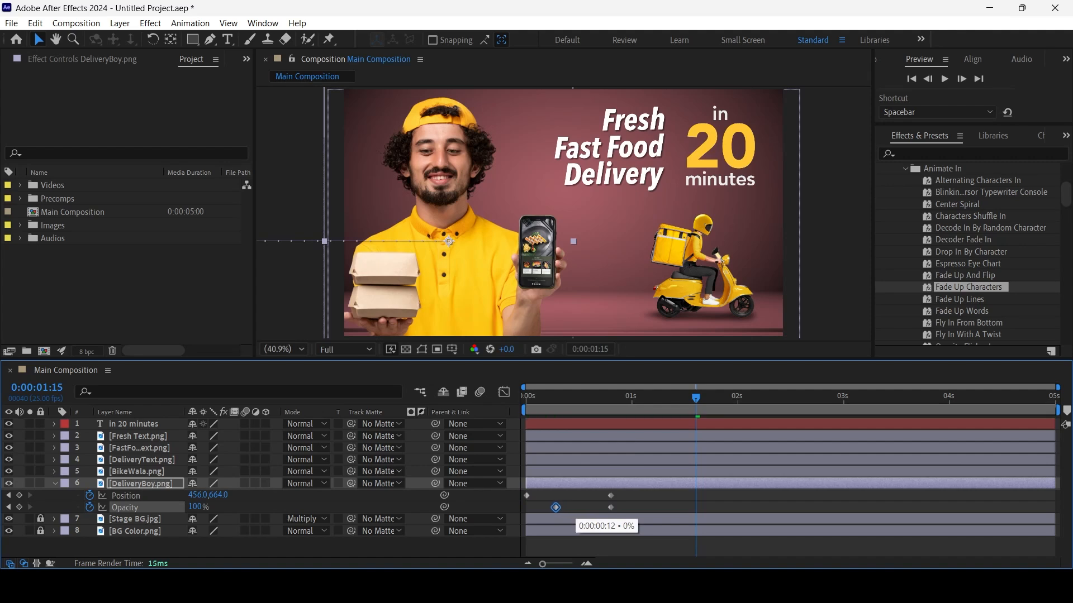
pyautogui.press('Home')
pyautogui.press('space')
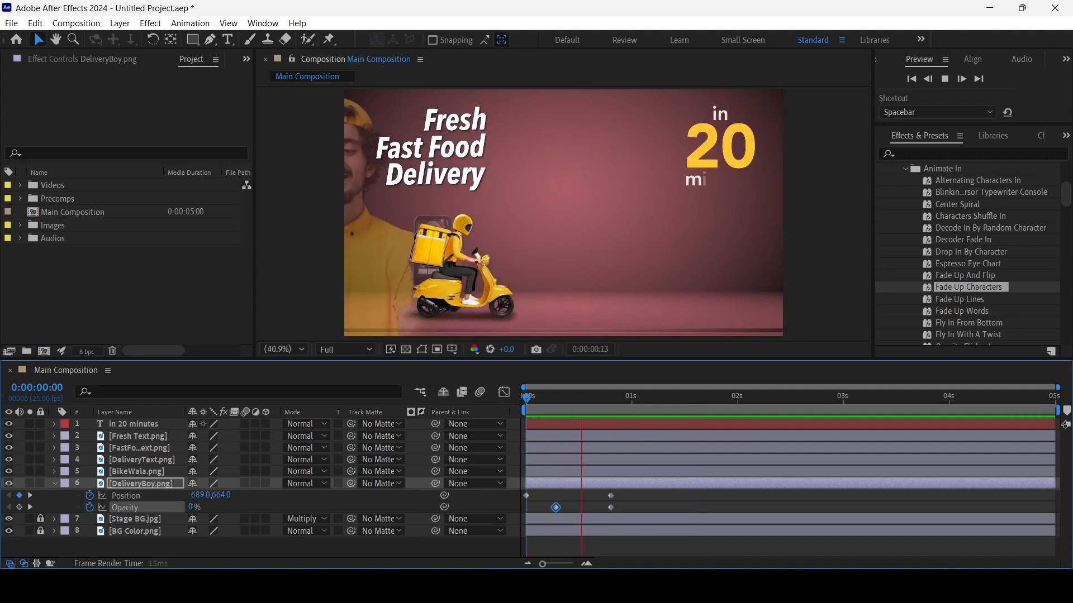
pyautogui.press('space')
# Apply Easy Ease In to the ending Position and Opacity keyframes of the DeliveryBoy.png layer and preview the motion
pyautogui.moveTo(597, 494); pyautogui.dragTo(616, 512)
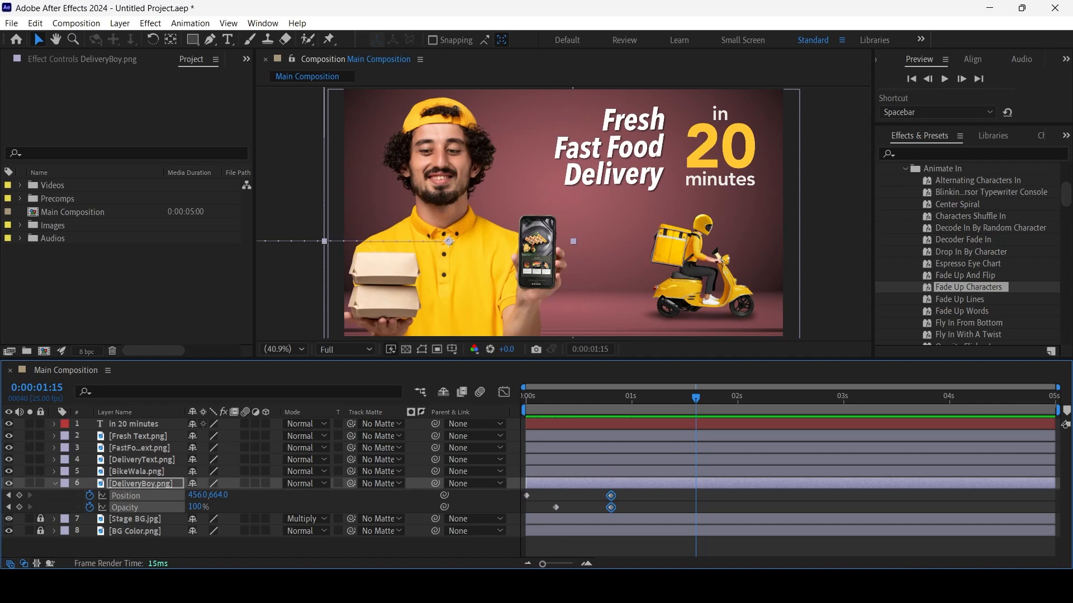
pyautogui.rightClick(611, 507)
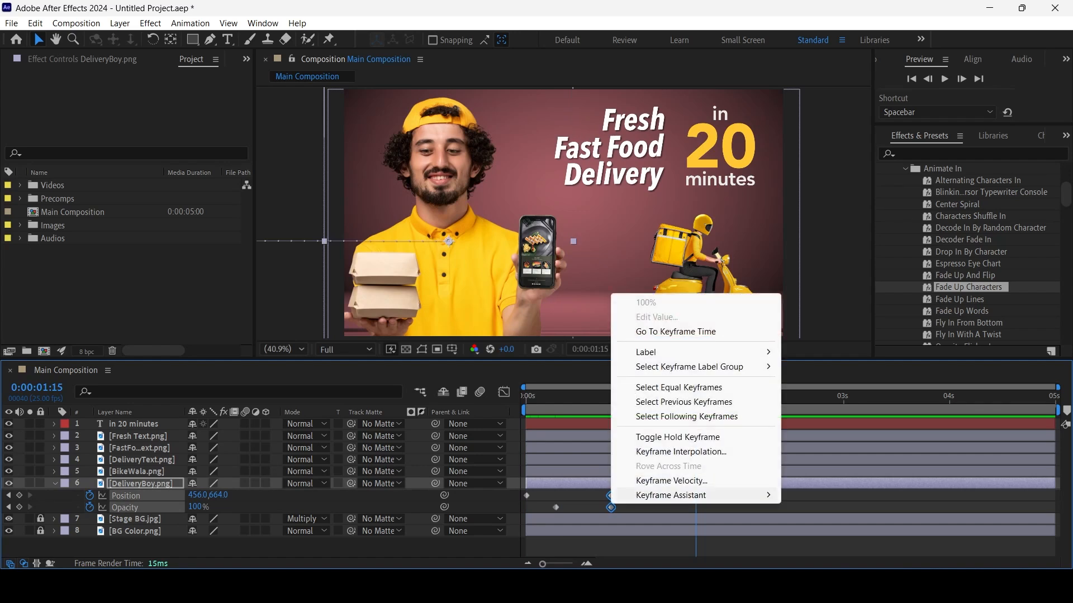
pyautogui.moveTo(671, 495)
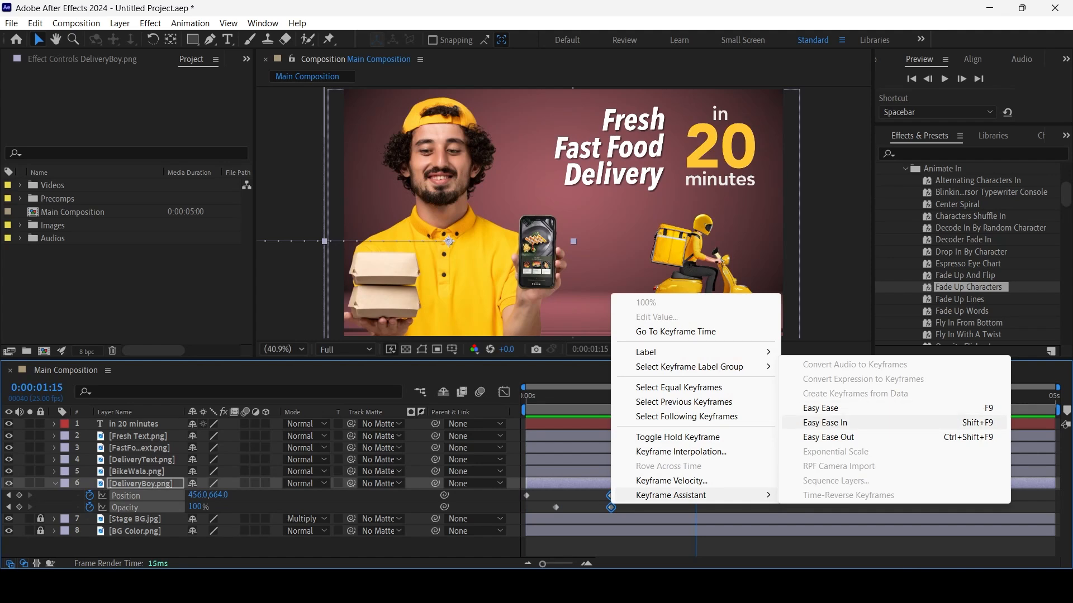
pyautogui.click(821, 423)
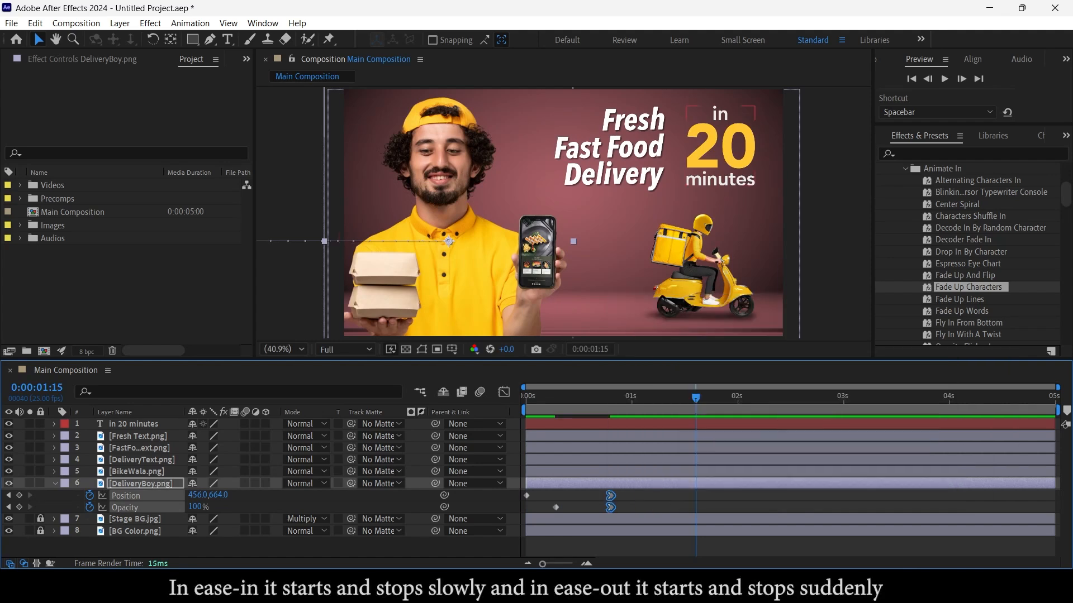
pyautogui.press('Home')
pyautogui.press('space')
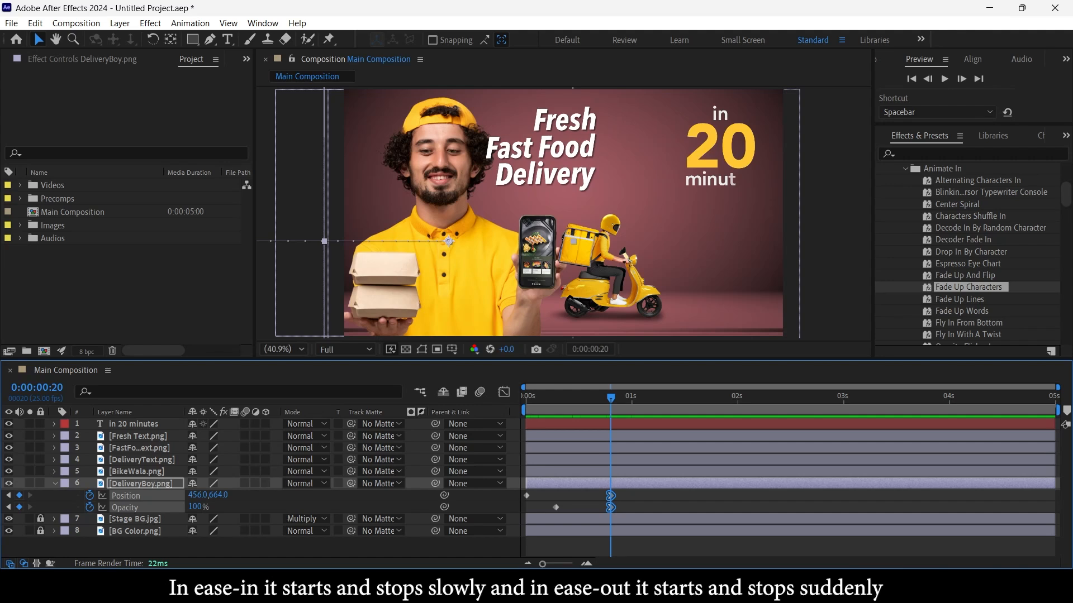
# Solo the DeliveryBoy.png layer, move its ending Position and Opacity keyframes to 0:00:01:01, and preview the eased slide-in
pyautogui.click(30, 484)
pyautogui.moveTo(611, 496); pyautogui.dragTo(843, 500)
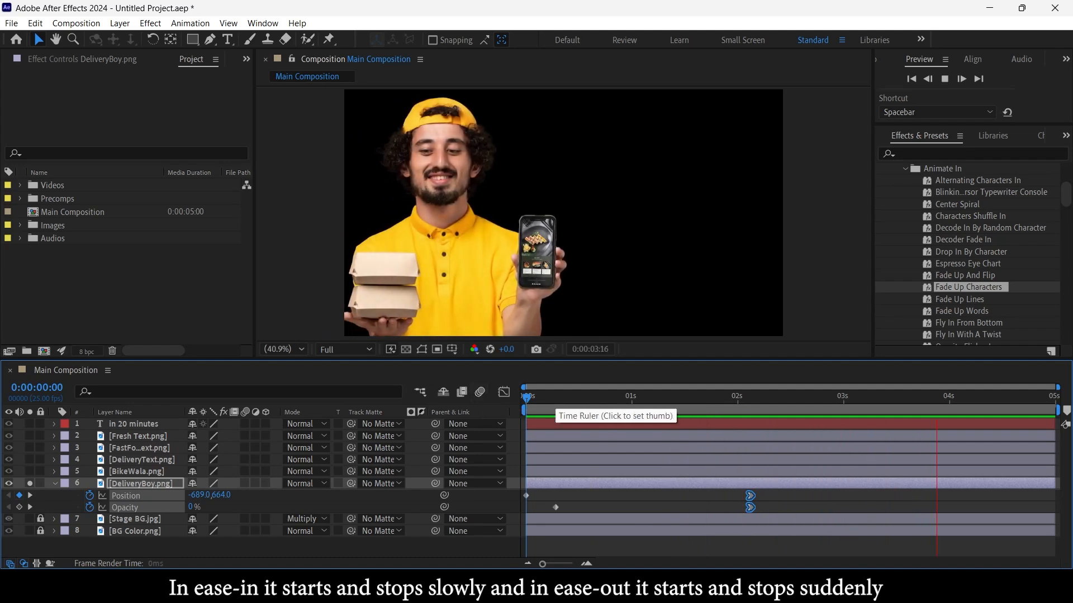
pyautogui.press('space')
pyautogui.moveTo(751, 496); pyautogui.dragTo(635, 495)
pyautogui.press('Home')
pyautogui.press('space')
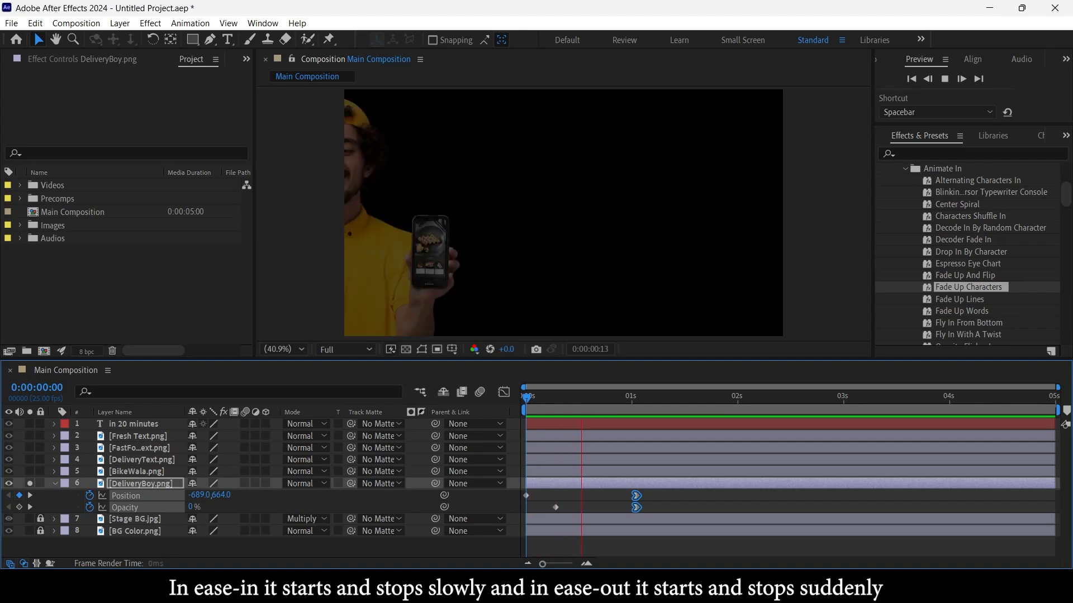
pyautogui.press('space')
# Apply Easy Ease Out to the DeliveryBoy.png layer's ending Position and Opacity keyframes
pyautogui.rightClick(635, 508)
pyautogui.moveTo(696, 498)
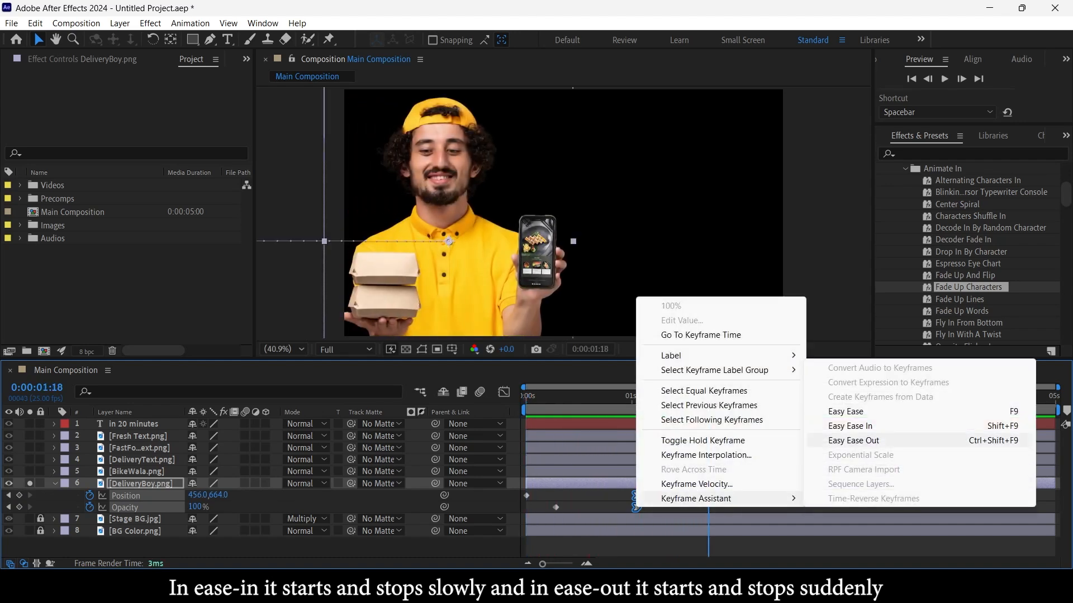
pyautogui.click(854, 440)
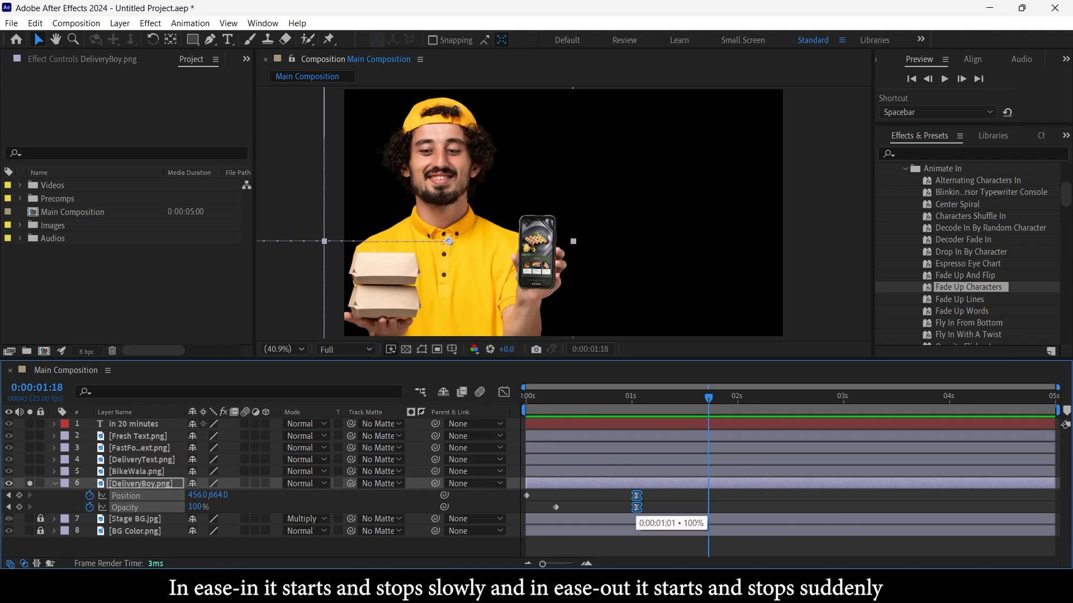
# Reset the DeliveryBoy.png layer's ending Position and Opacity keyframes to linear, apply Easy Ease Out, and preview the slide-in
pyautogui.keyDown('ctrl'); pyautogui.click(637, 508); pyautogui.keyUp('ctrl')
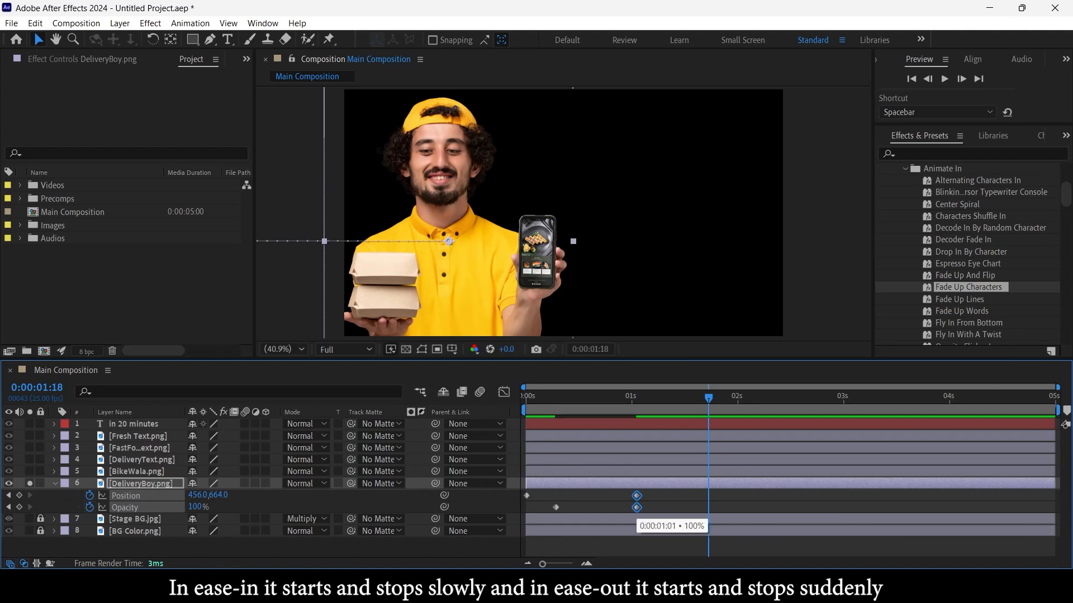
pyautogui.rightClick(636, 507)
pyautogui.moveTo(727, 499)
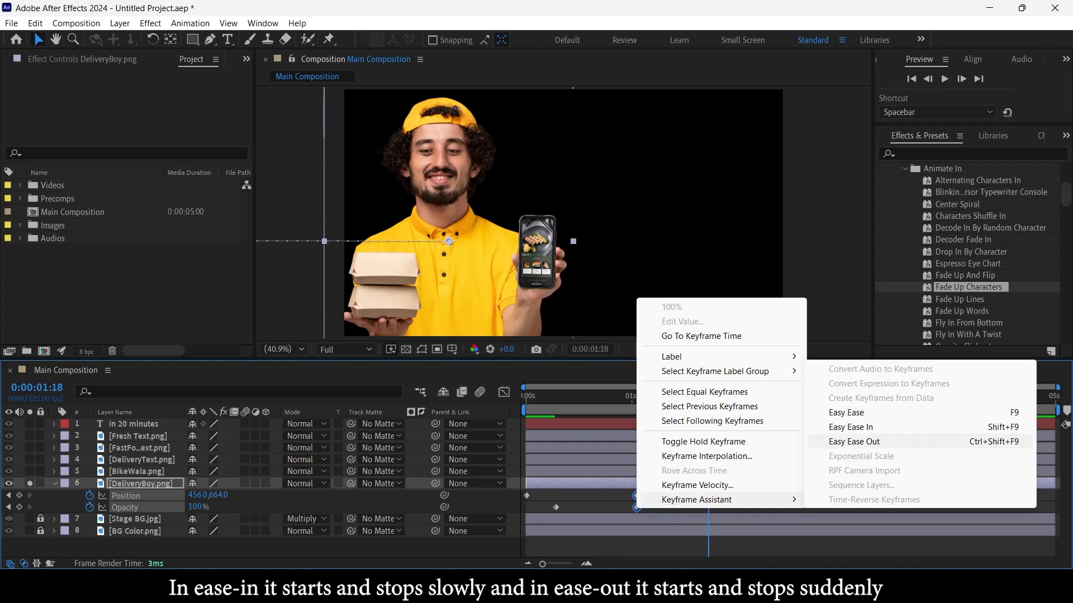
pyautogui.click(854, 442)
pyautogui.press('space')
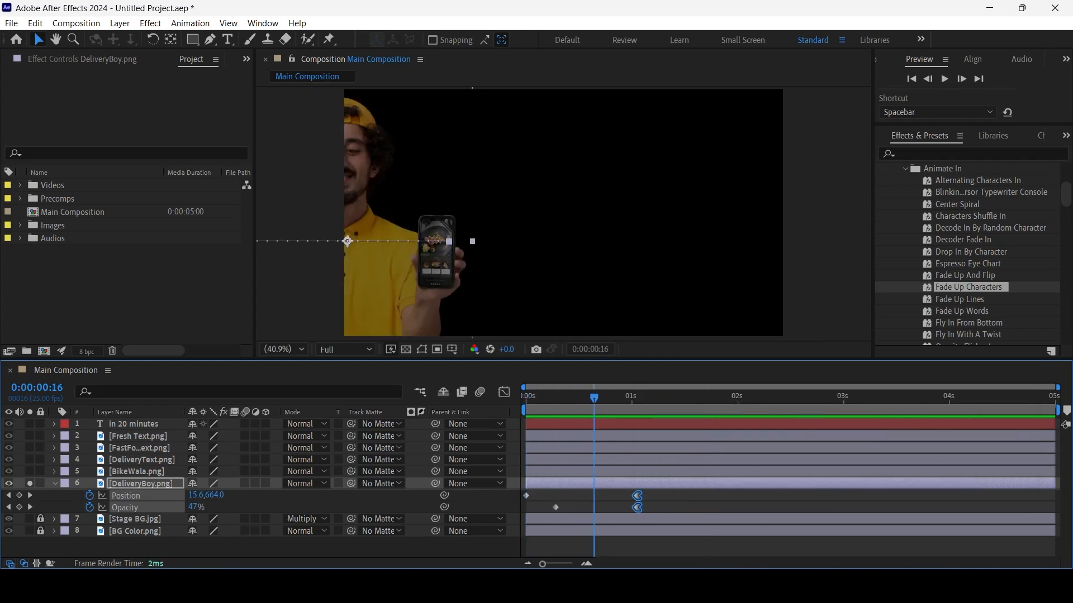
pyautogui.moveTo(636, 398); pyautogui.dragTo(695, 398)
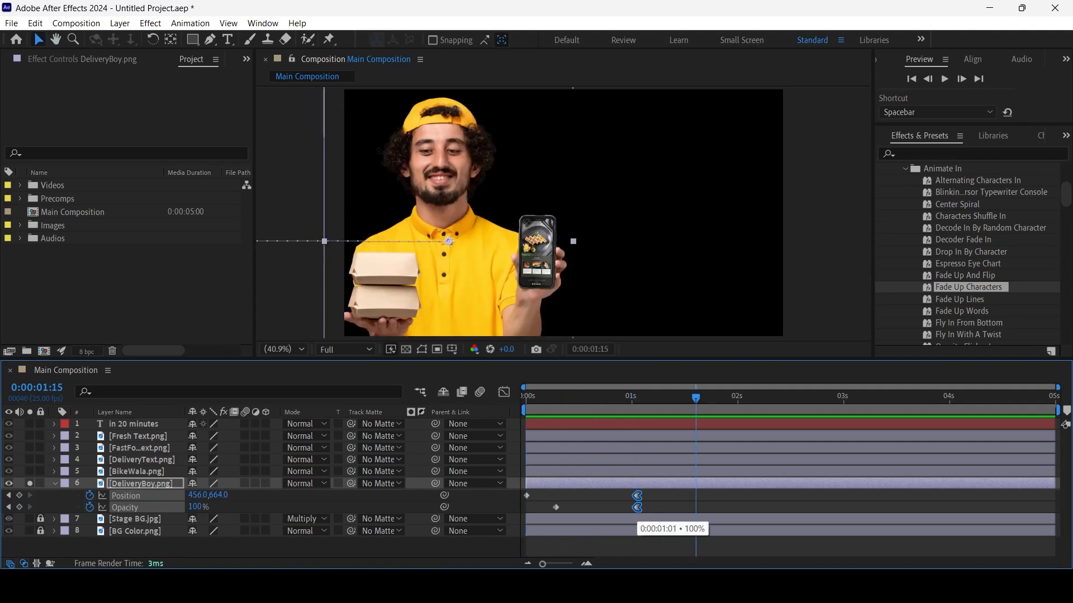
# Reset the DeliveryBoy.png layer's ending Position and Opacity keyframes, apply Easy Ease In, and turn off the layer's solo after previewing
pyautogui.keyDown('ctrl'); pyautogui.click(637, 507); pyautogui.keyUp('ctrl')
pyautogui.rightClick(637, 507)
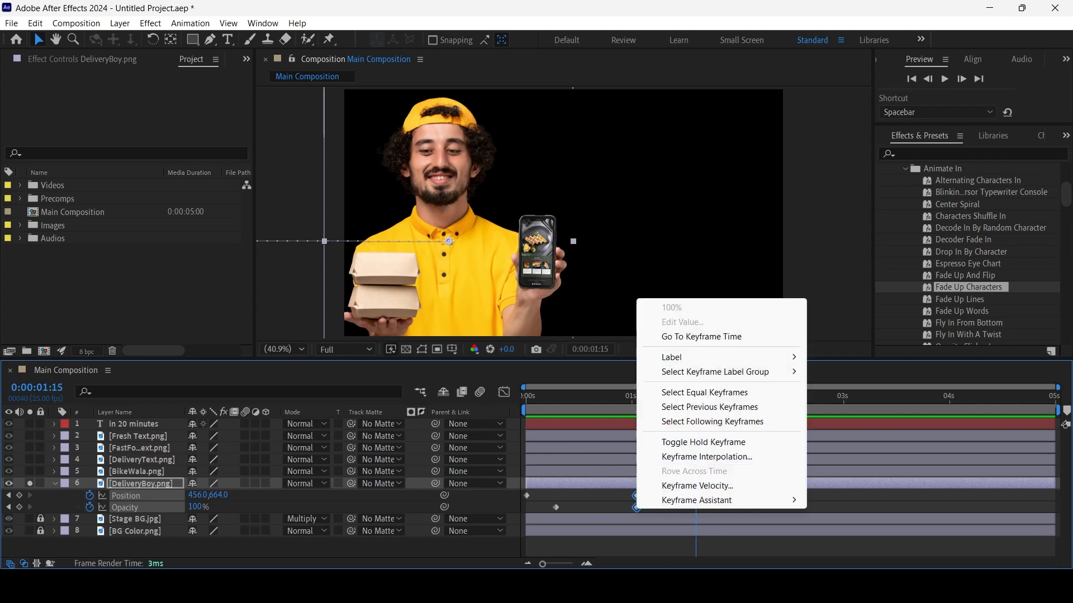
pyautogui.moveTo(699, 500)
pyautogui.click(846, 428)
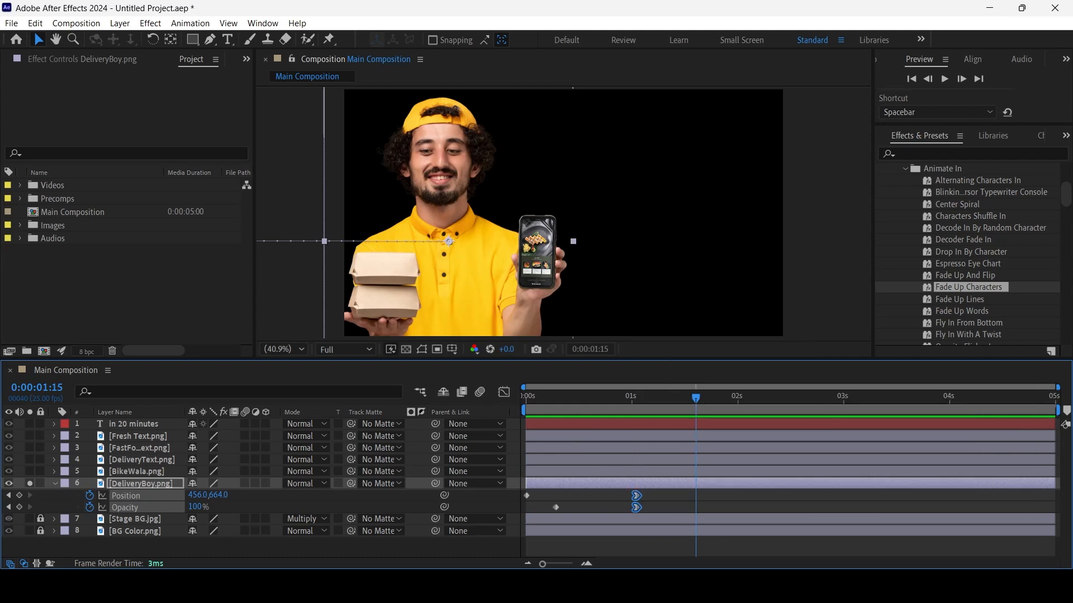
pyautogui.press('space')
pyautogui.press('space')
pyautogui.click(30, 484)
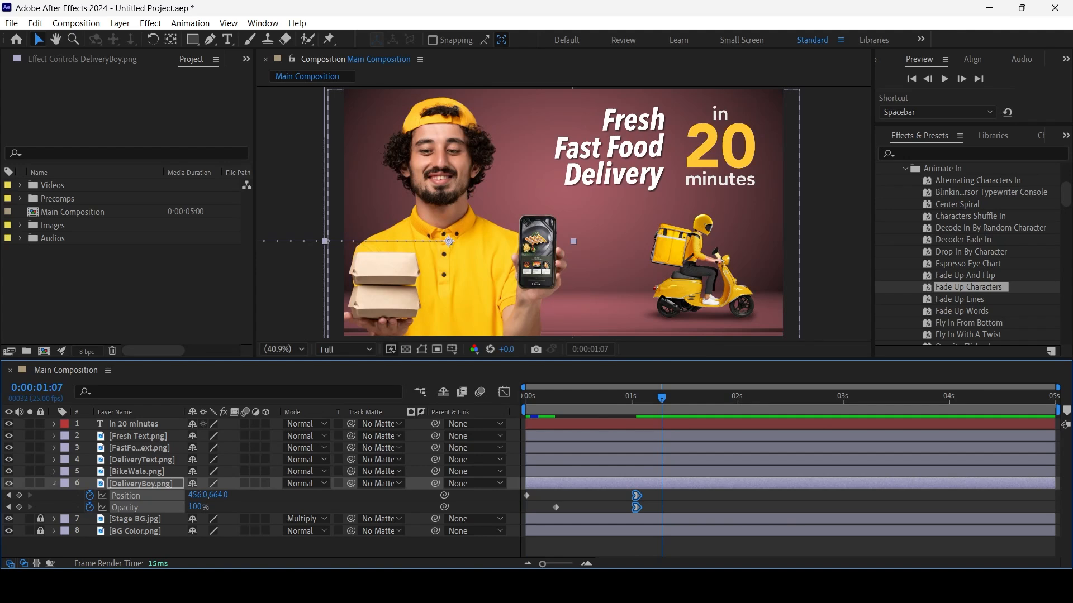
pyautogui.press('u')
# Apply Easy Ease In to the BikeWala.png layer's ending Position keyframe and preview the animation from the start
pyautogui.click(698, 268)
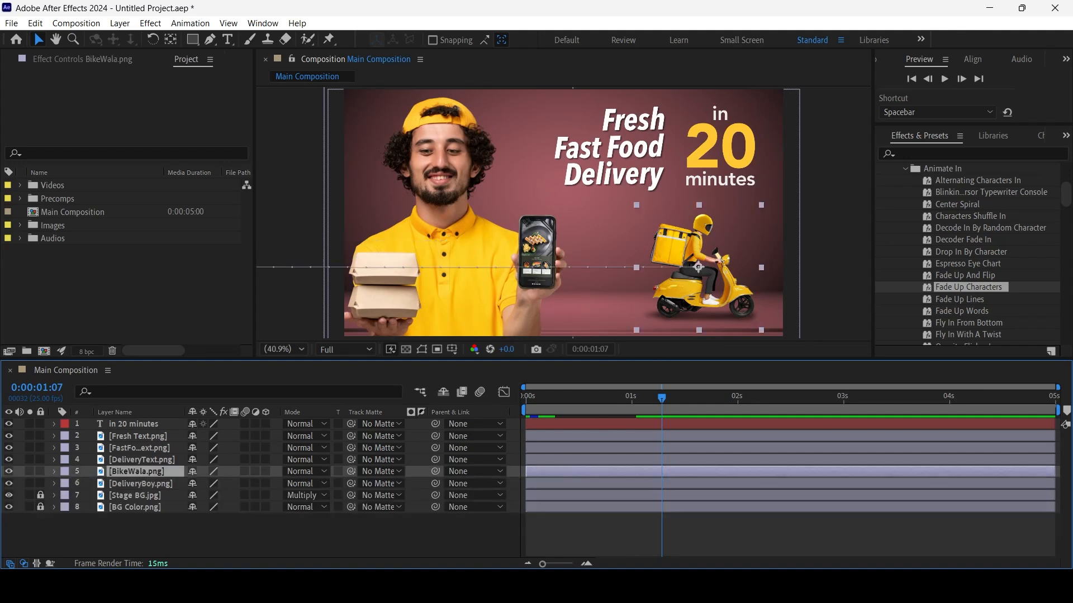
pyautogui.press('u')
pyautogui.hotkey('ctrl', 'shift', 'a')
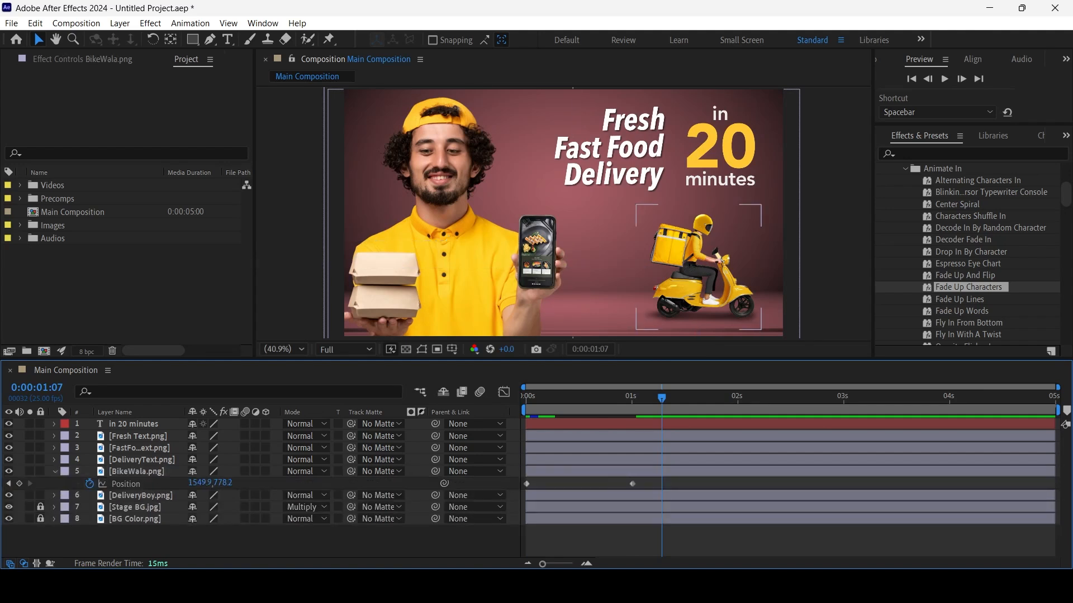
pyautogui.click(632, 484)
pyautogui.rightClick(632, 484)
pyautogui.moveTo(693, 473)
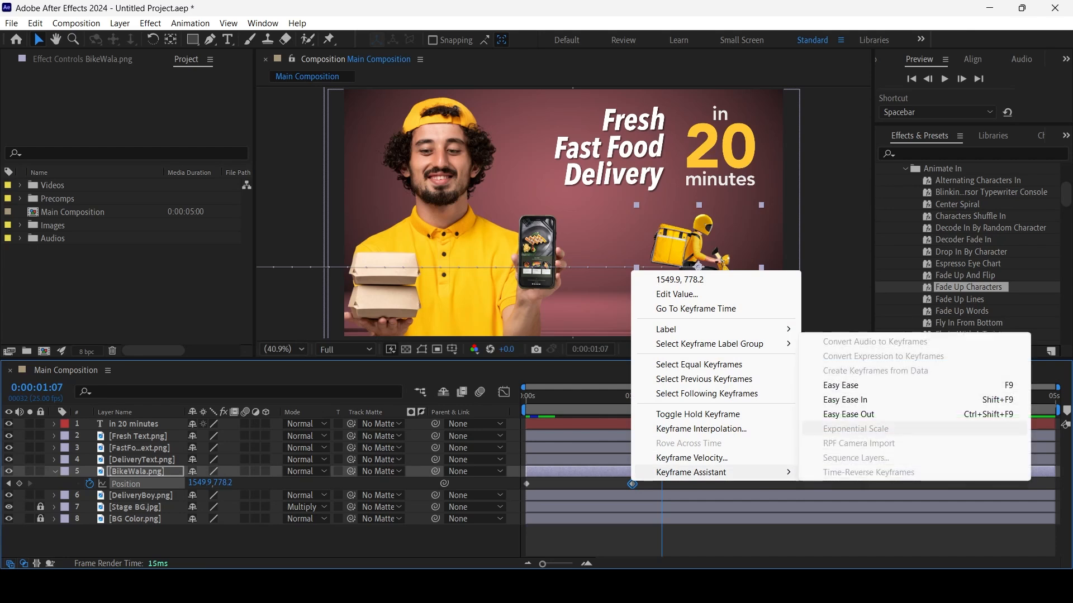
pyautogui.click(841, 399)
pyautogui.press('Home')
pyautogui.press('space')
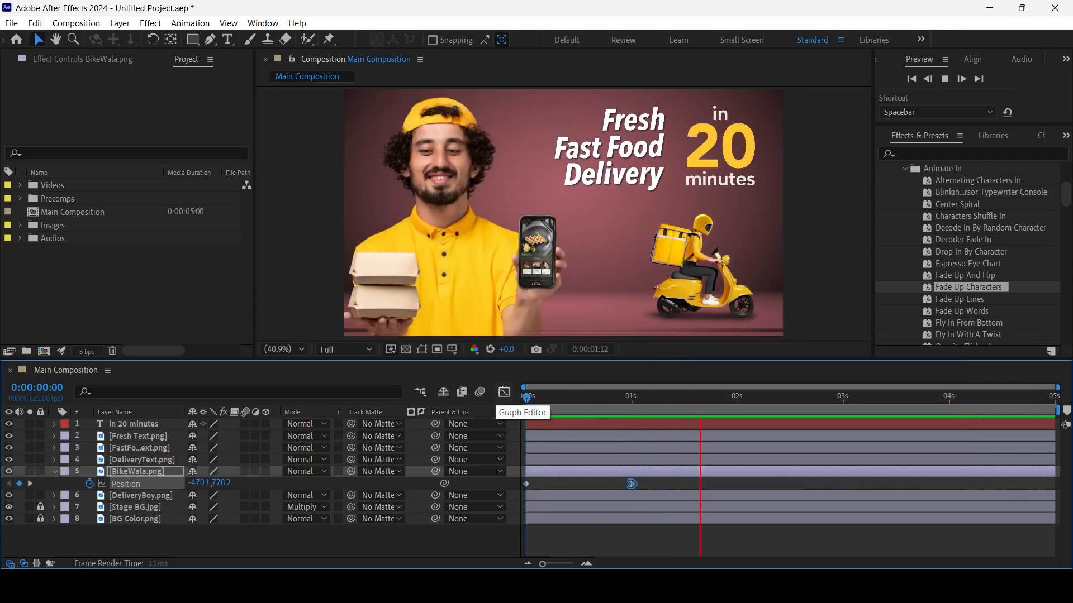
pyautogui.press('space')
# Apply Easy Ease Out to the ending Position keyframes of the Fresh Text, FastFood Text and DeliveryText layers and preview
pyautogui.click(141, 460)
pyautogui.keyDown('shift'); pyautogui.click(138, 436); pyautogui.keyUp('shift')
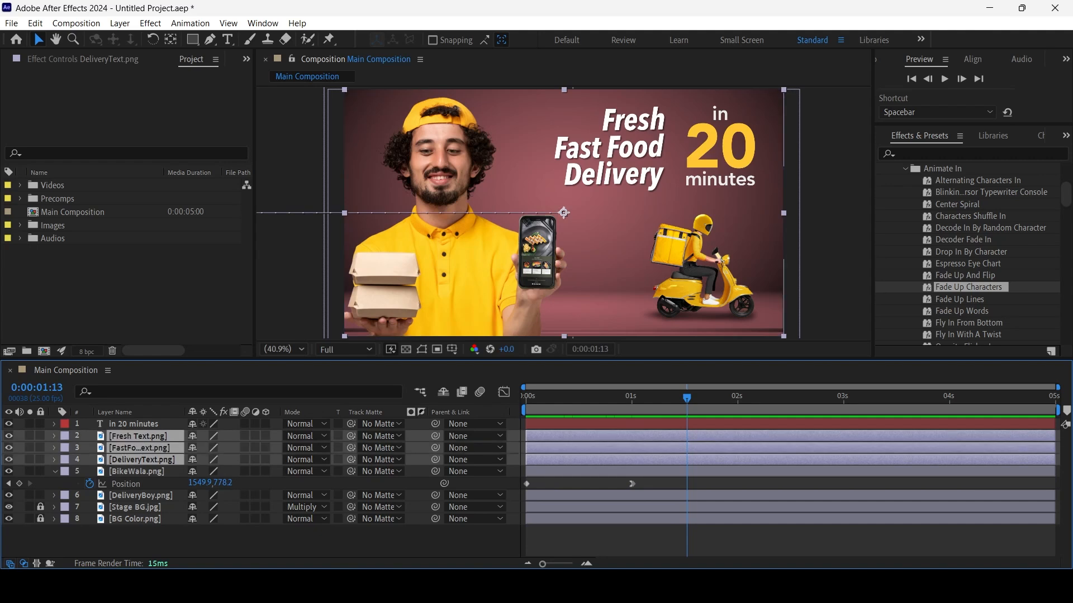
pyautogui.press('u')
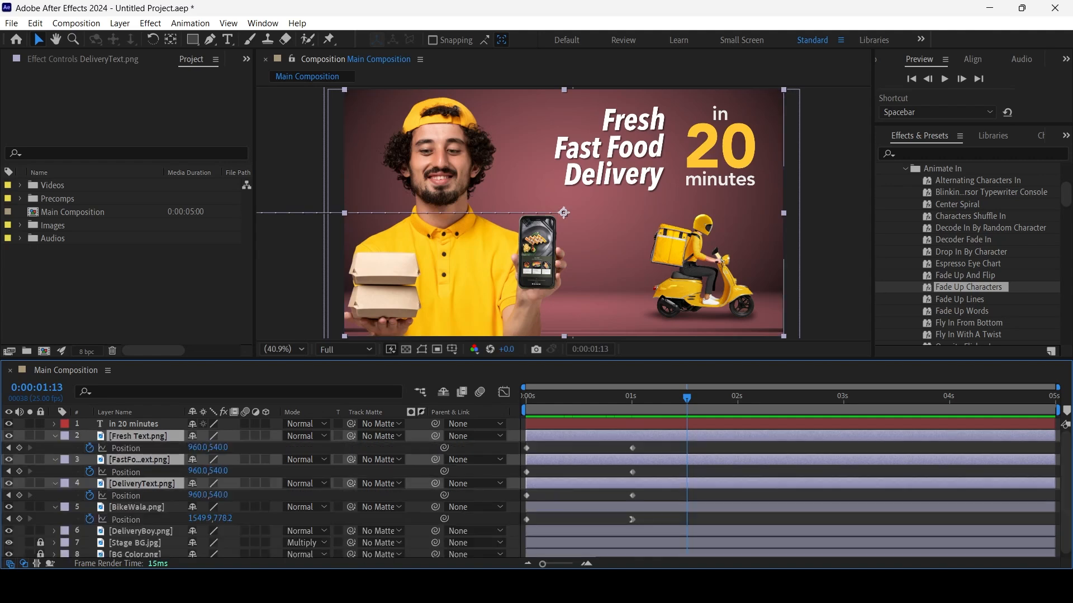
pyautogui.moveTo(611, 444); pyautogui.dragTo(642, 504)
pyautogui.rightClick(632, 494)
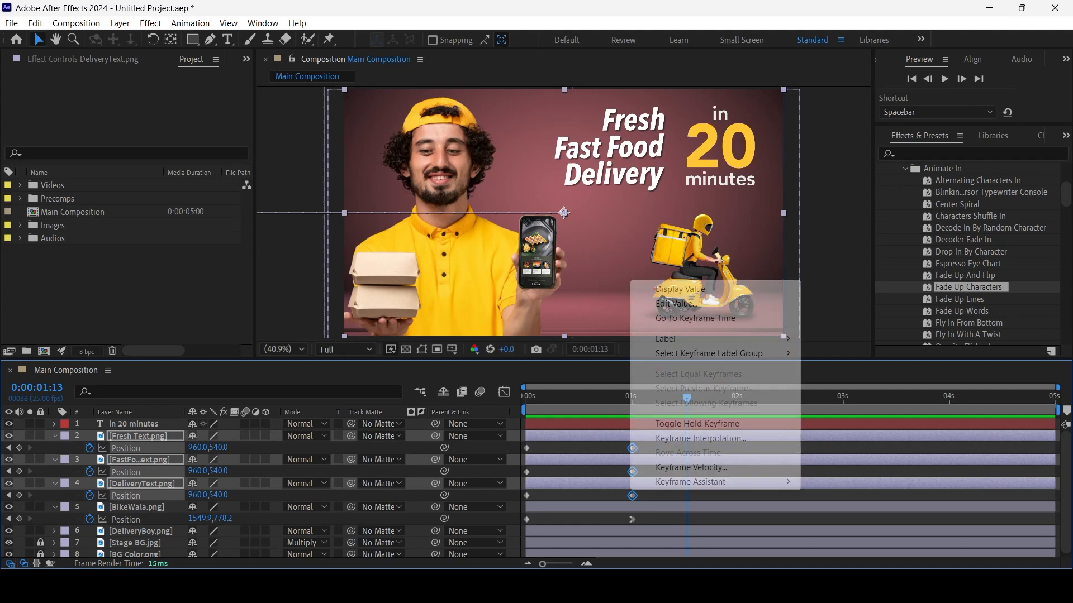
pyautogui.moveTo(726, 482)
pyautogui.click(905, 424)
pyautogui.moveTo(686, 398); pyautogui.dragTo(526, 398)
pyautogui.press('space')
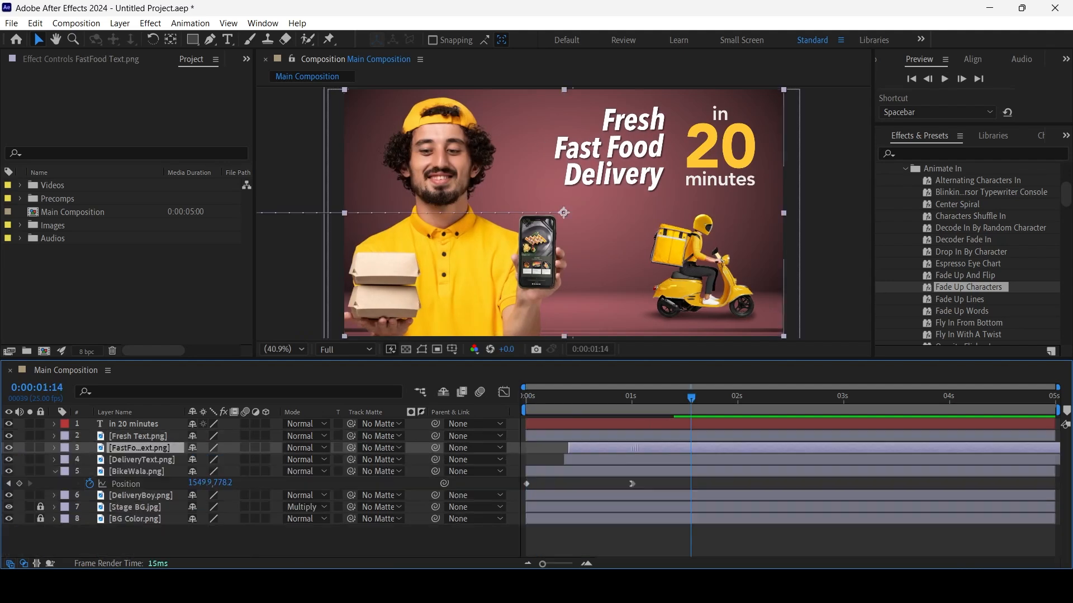
# Stagger the text layers' start times by a few frames, with Fresh Text first, FastFood Text second and DeliveryText last, and preview
pyautogui.moveTo(634, 437); pyautogui.dragTo(679, 448)
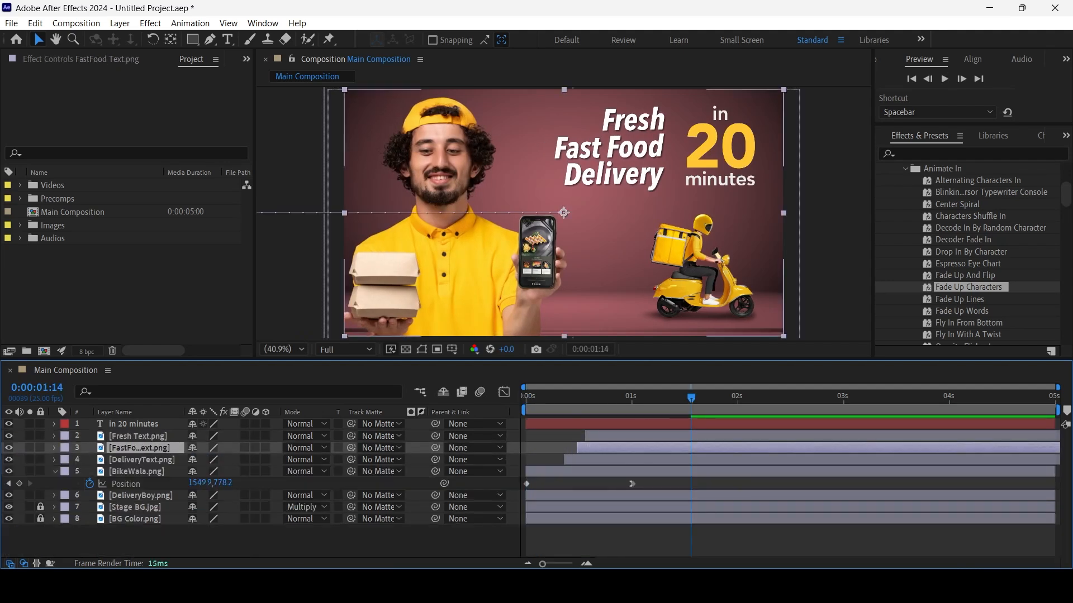
pyautogui.press('space')
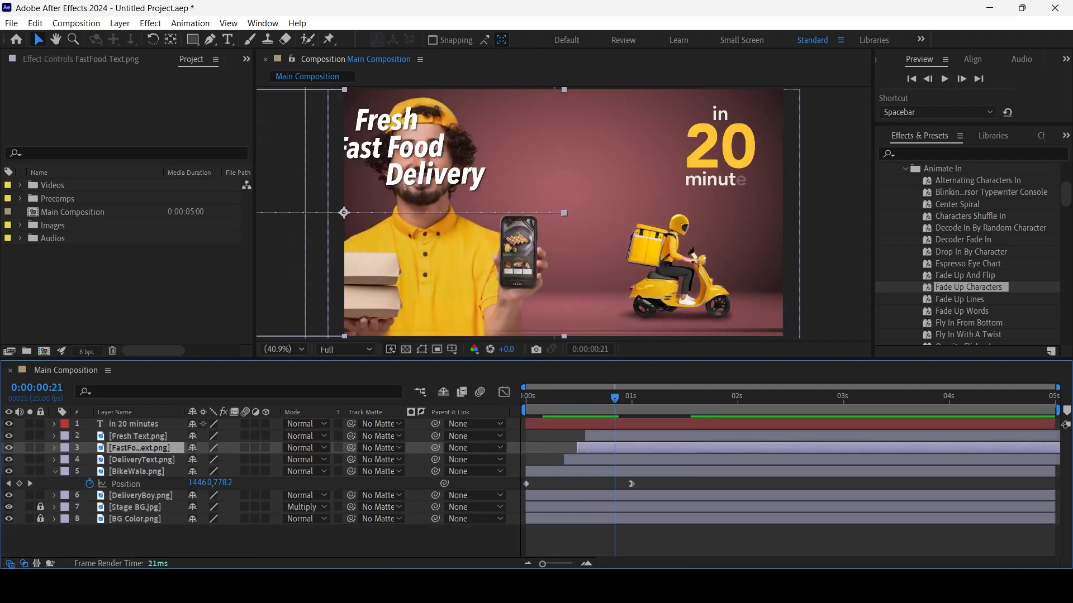
pyautogui.moveTo(660, 436); pyautogui.dragTo(661, 459)
pyautogui.click(640, 448)
pyautogui.press('space')
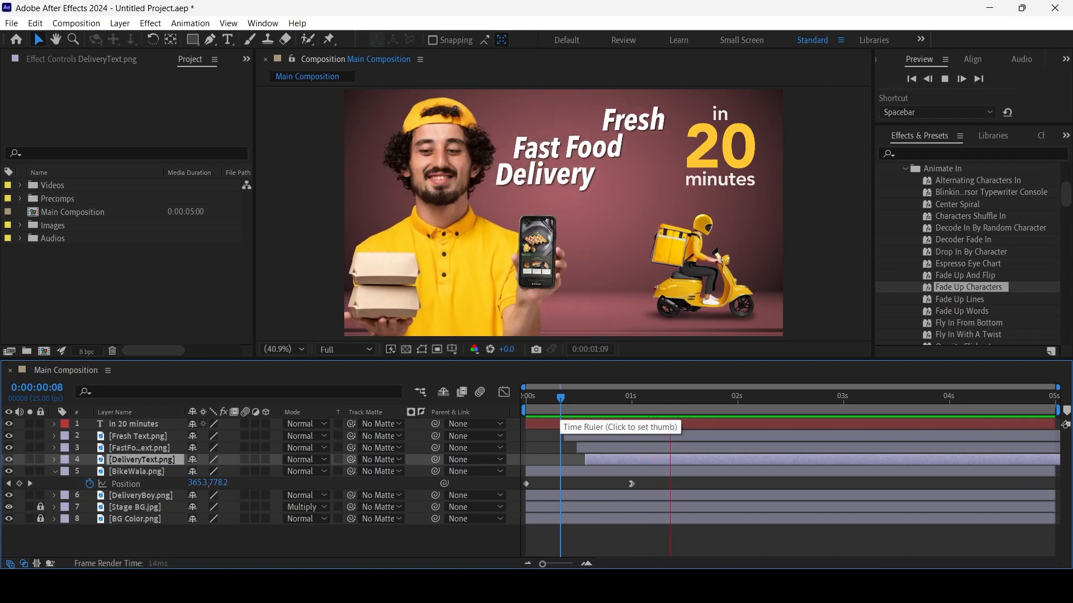
pyautogui.press('space')
# Move the Fresh Text, FastFood Text and DeliveryText layers below DeliveryBoy.png in the layer stack and preview the animation
pyautogui.moveTo(530, 397); pyautogui.dragTo(610, 397)
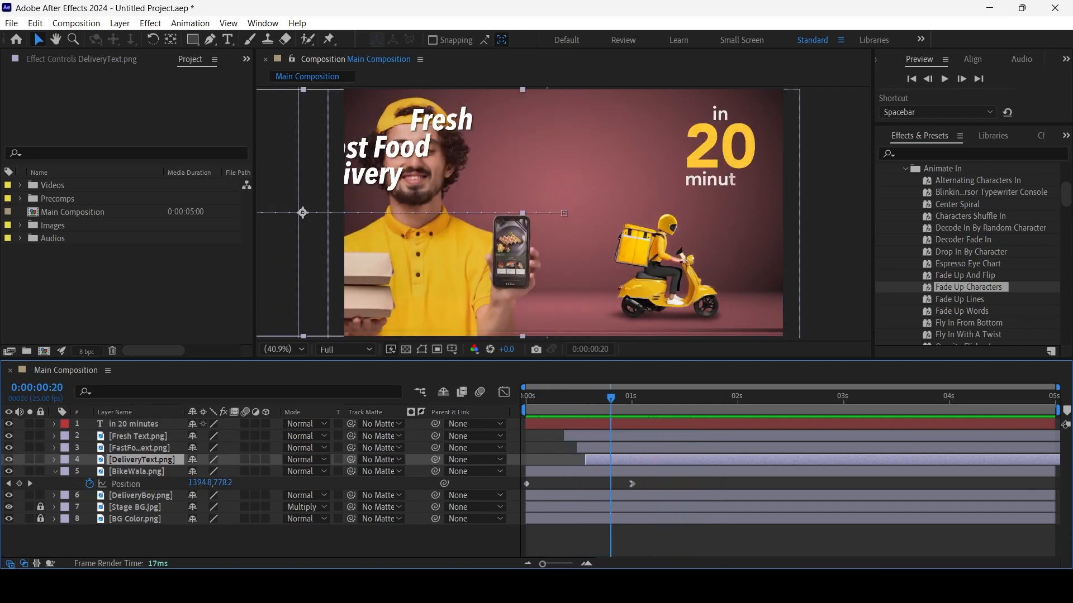
pyautogui.keyDown('ctrl'); pyautogui.click(140, 448); pyautogui.keyUp('ctrl')
pyautogui.keyDown('ctrl'); pyautogui.click(138, 436); pyautogui.keyUp('ctrl')
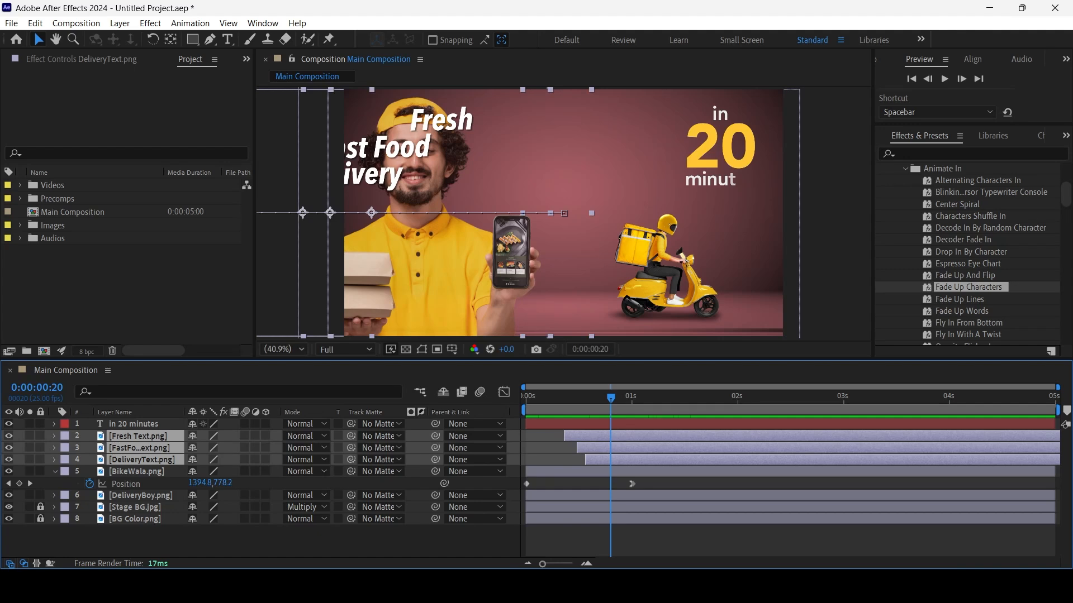
pyautogui.moveTo(138, 437); pyautogui.dragTo(138, 497)
pyautogui.press('space')
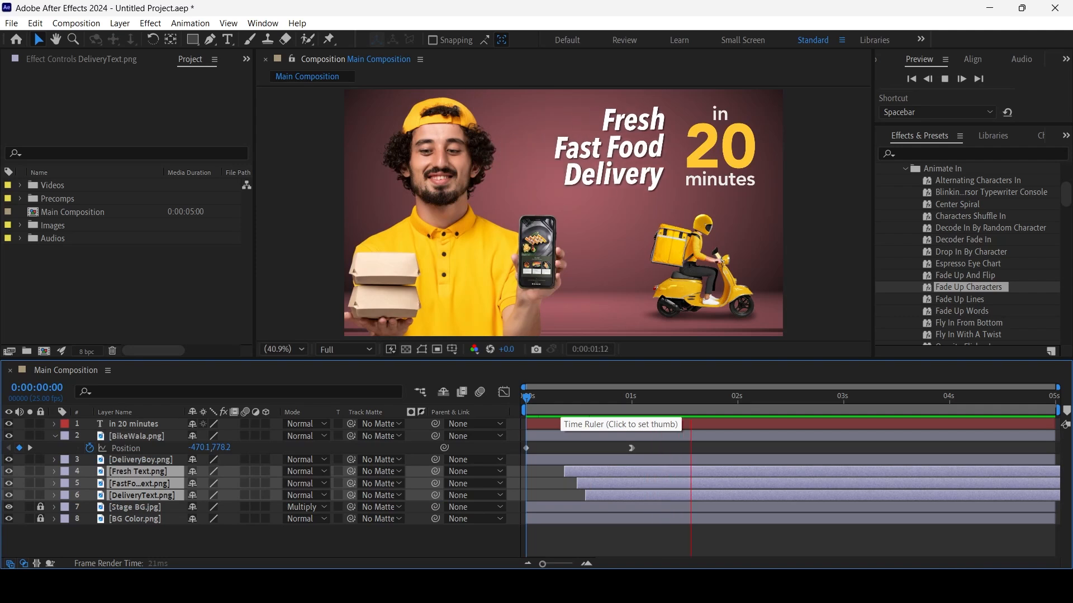
pyautogui.press('space')
# Delete all Opacity keyframes from the DeliveryBoy.png layer and collapse the expanded layer properties
pyautogui.click(563, 212)
pyautogui.click(536, 240)
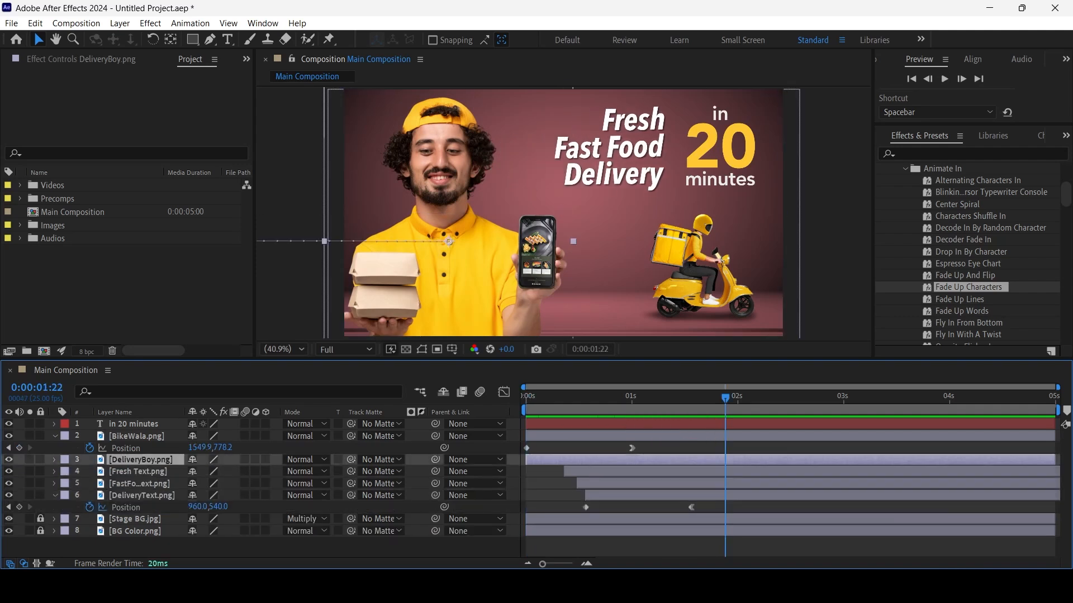
pyautogui.press('u')
pyautogui.click(124, 484)
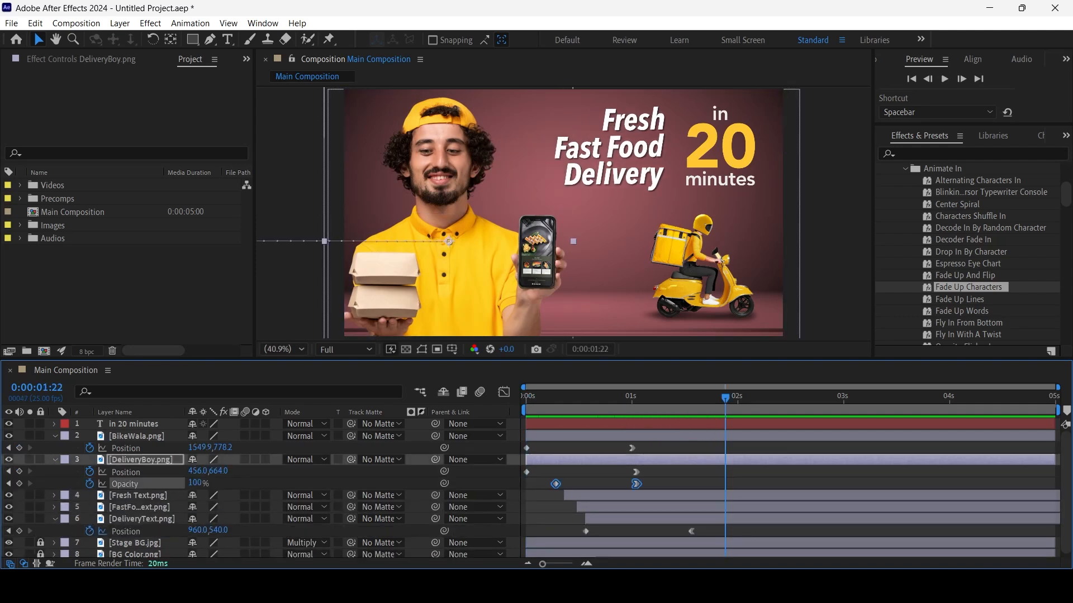
pyautogui.press('Delete')
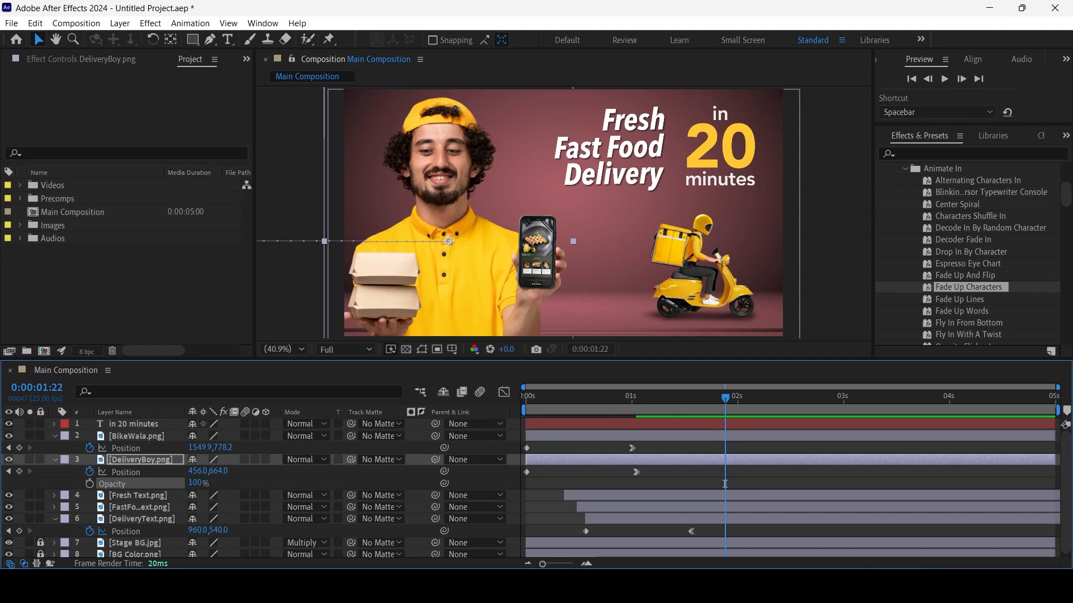
pyautogui.click(54, 460)
pyautogui.click(54, 436)
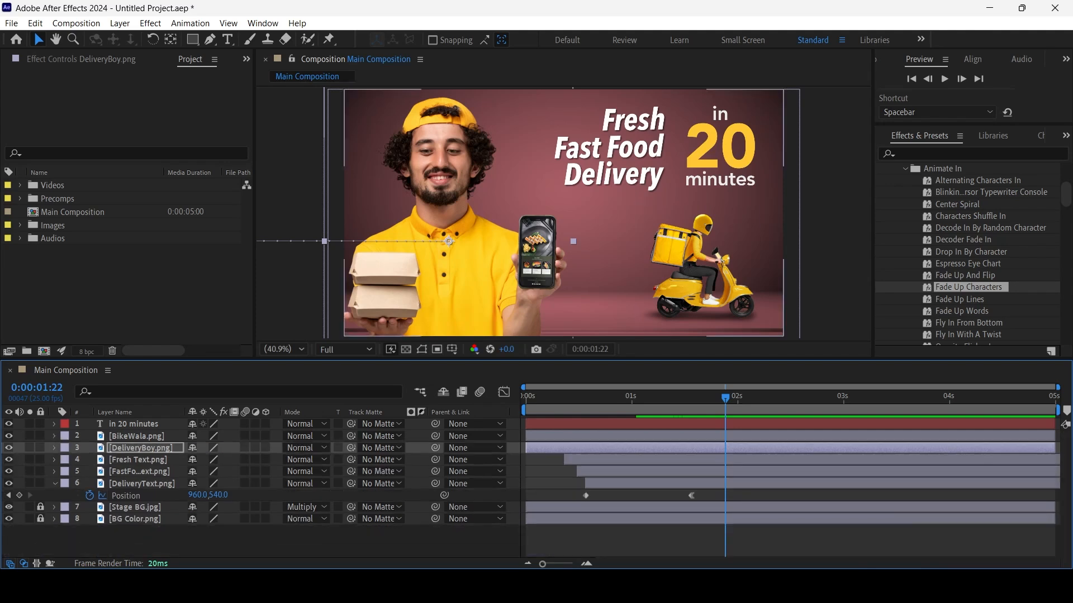
pyautogui.click(54, 484)
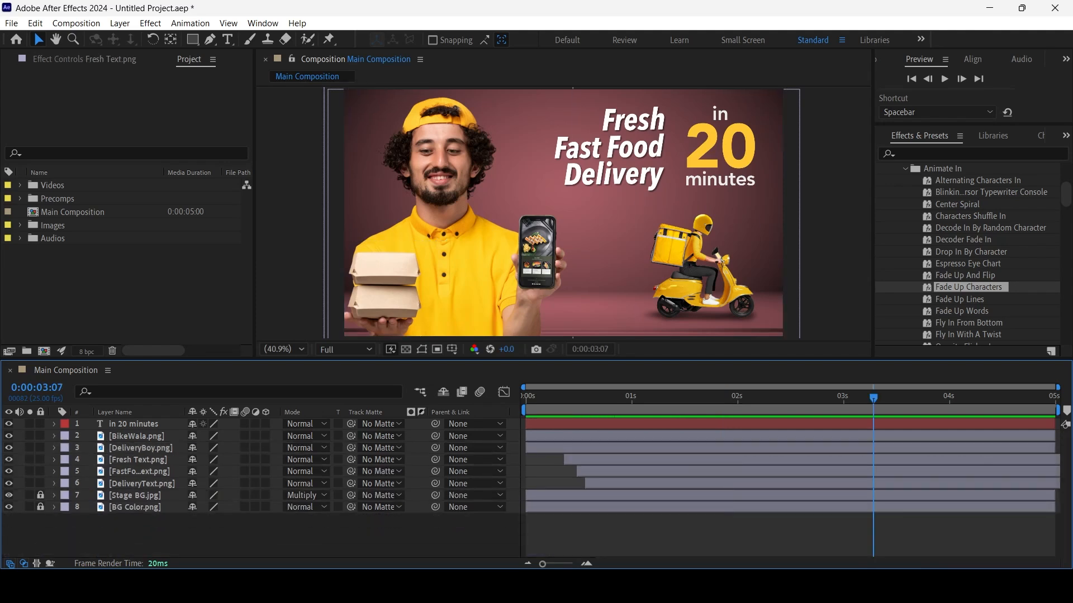
# Save the project as "Lesson 01" in the AFX folder
pyautogui.click(11, 23)
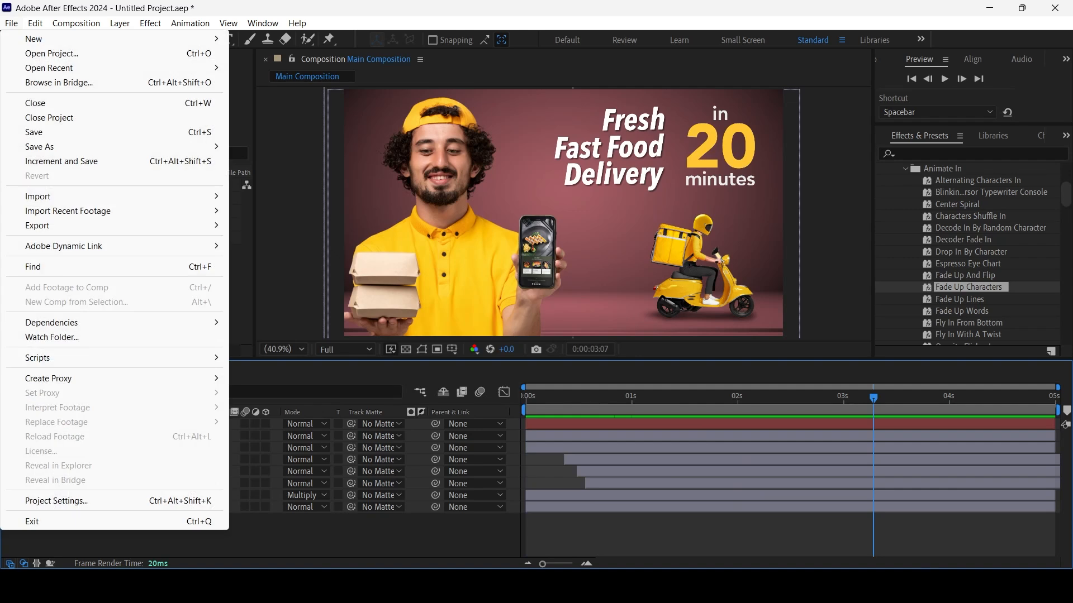
pyautogui.moveTo(33, 39)
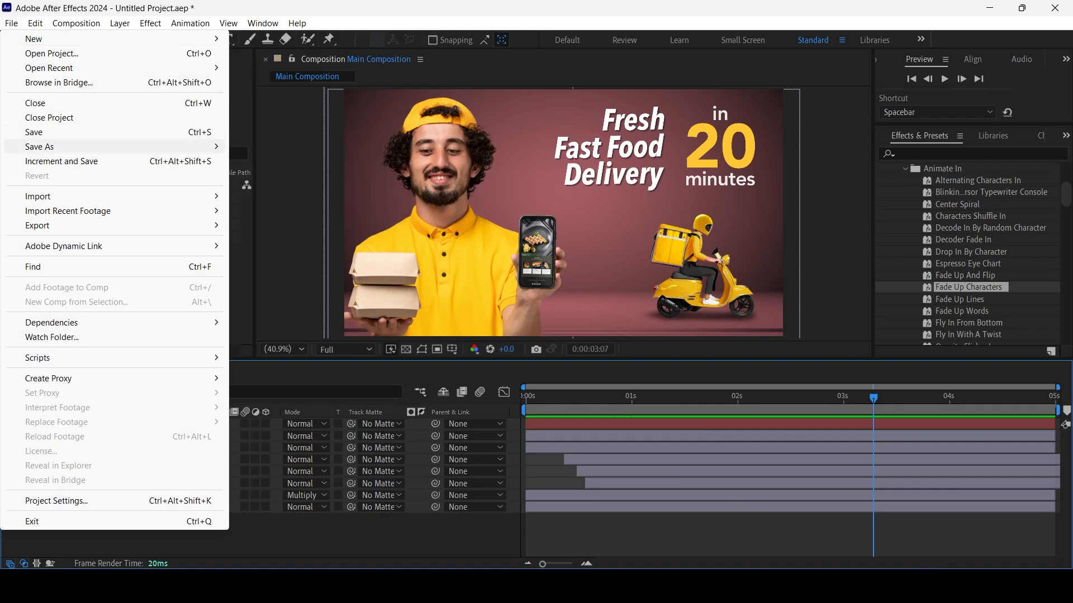
pyautogui.click(84, 132)
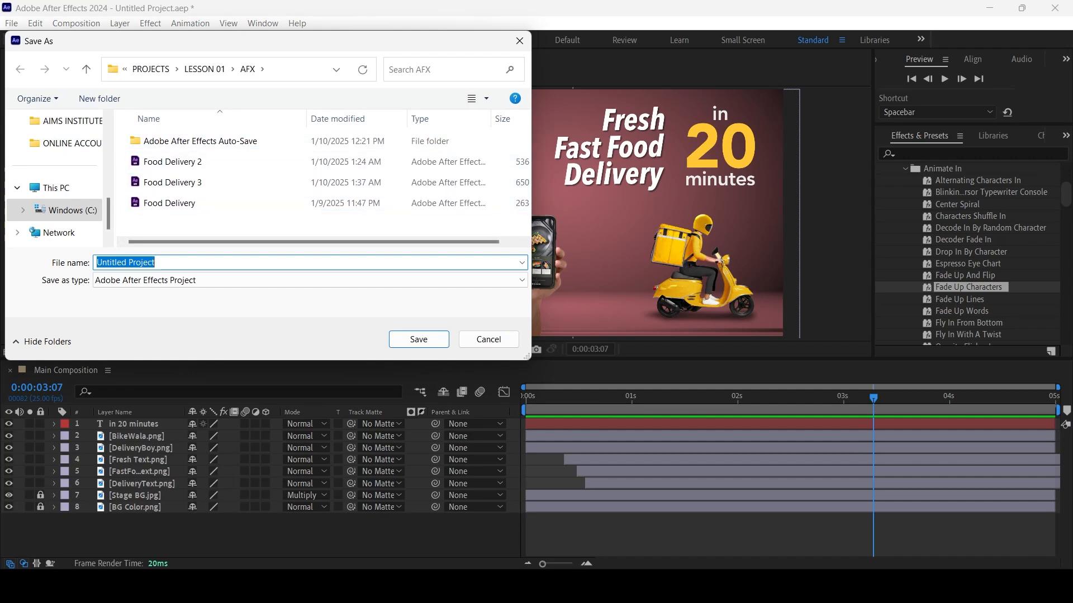
pyautogui.write('Lesson 01')
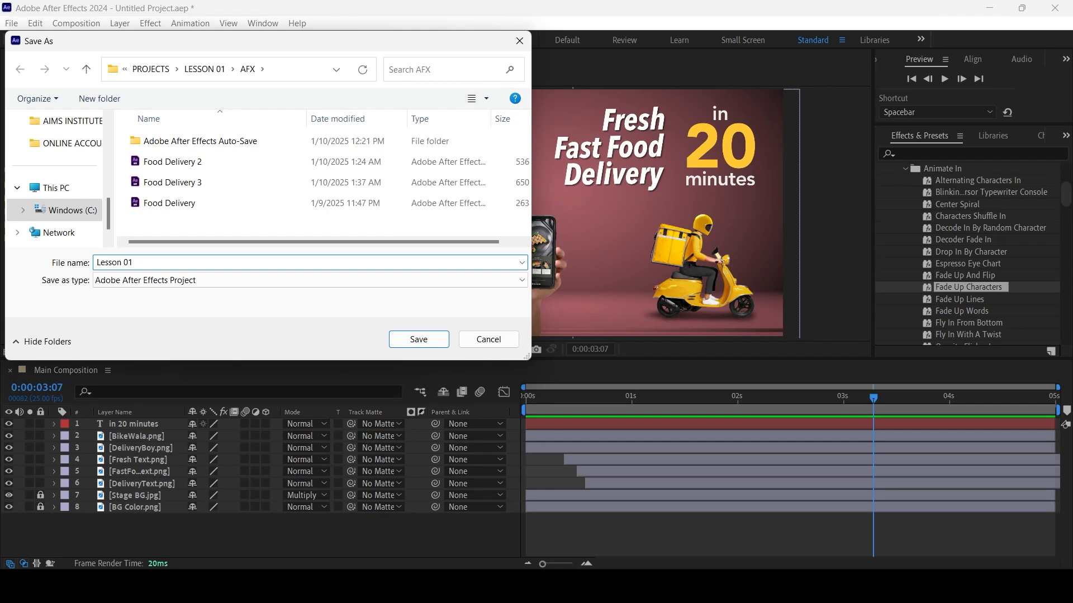
pyautogui.press('Return')
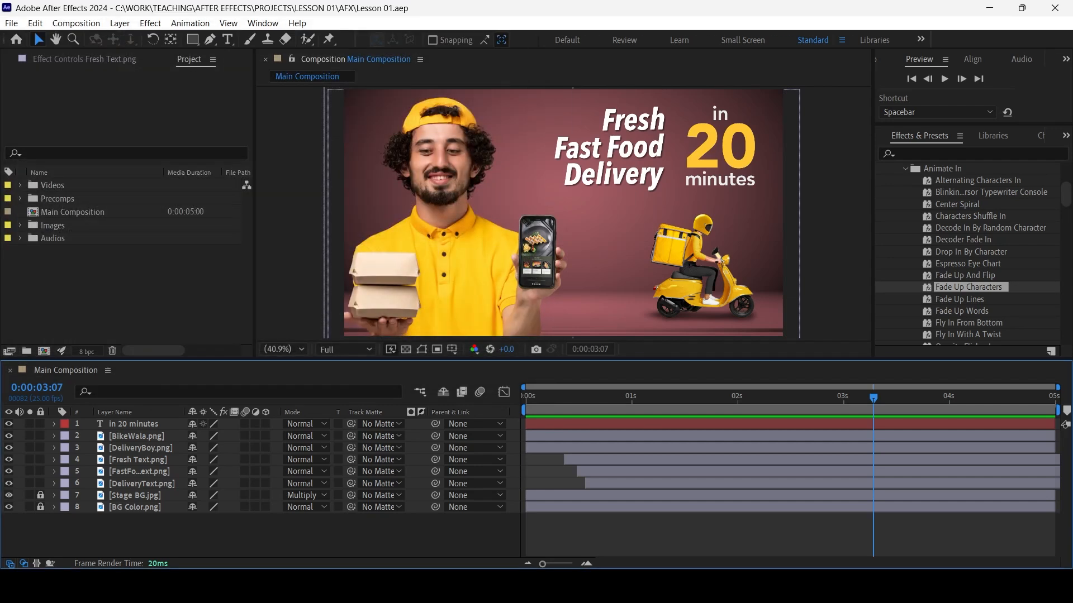
# Switch to the desktop and open the Lesson 01 Assets folder in File Explorer
pyautogui.press('super+d')
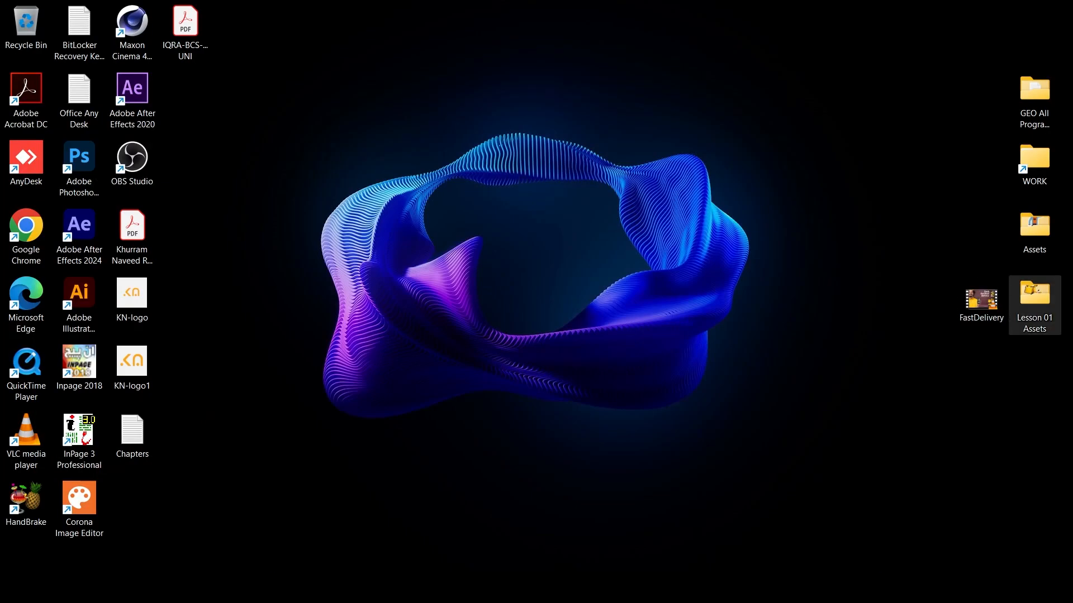
pyautogui.doubleClick(1034, 297)
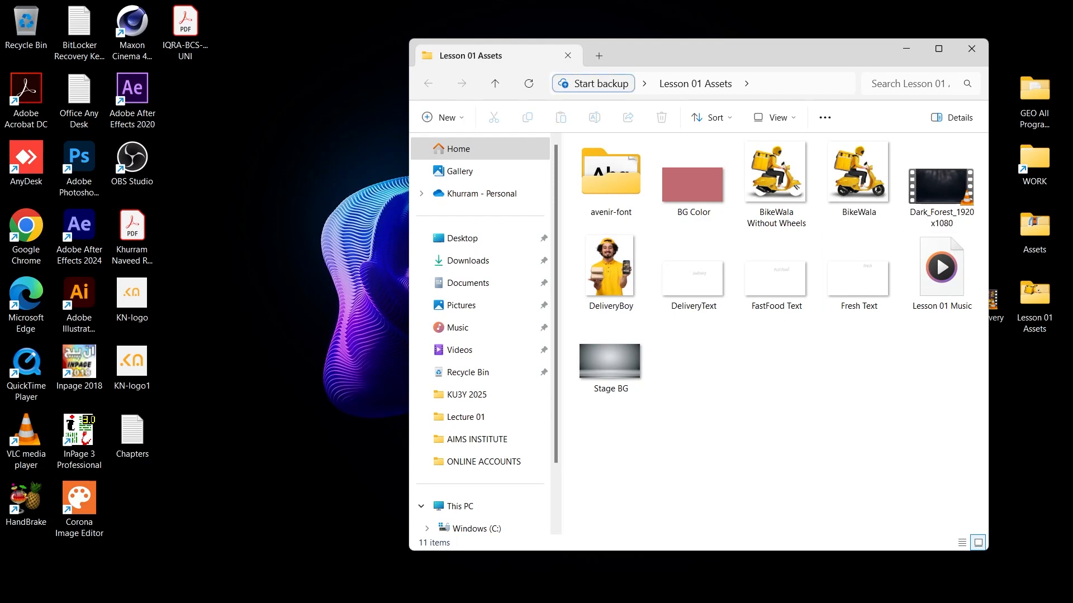
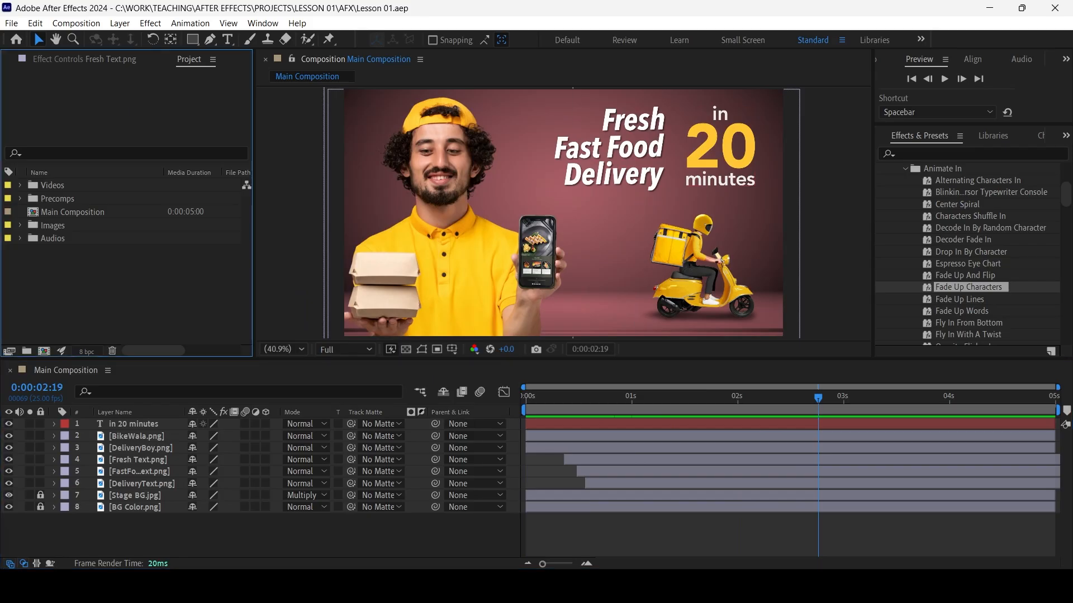
# Add Dark_Forest_1920x1080.mp4 from the Videos folder to the Main Composition, directly above the Stage BG.jpg layer
pyautogui.click(21, 185)
pyautogui.click(106, 199)
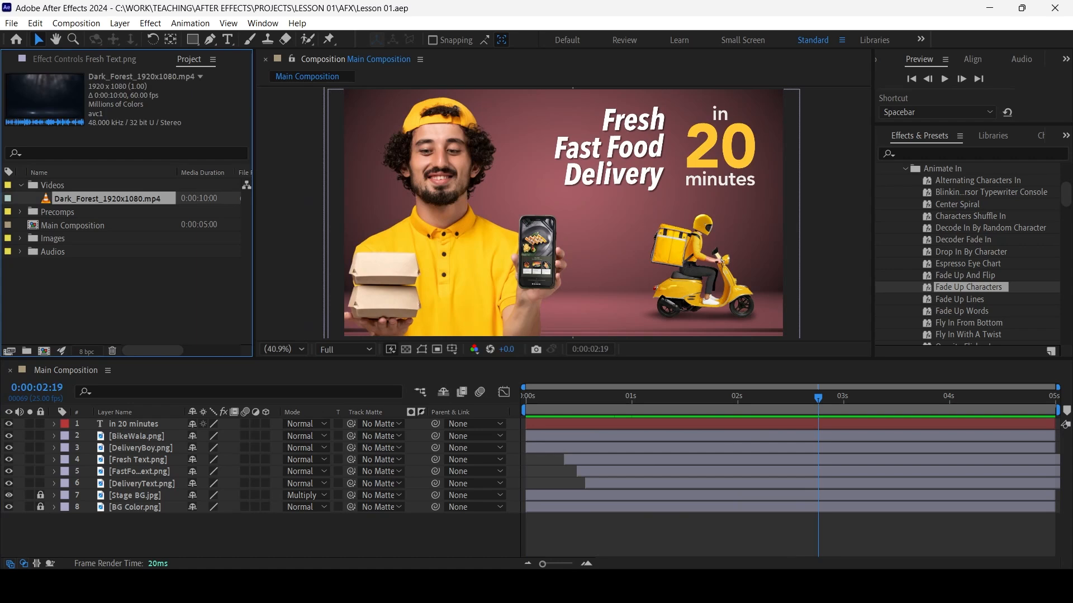
pyautogui.moveTo(106, 199); pyautogui.dragTo(112, 494)
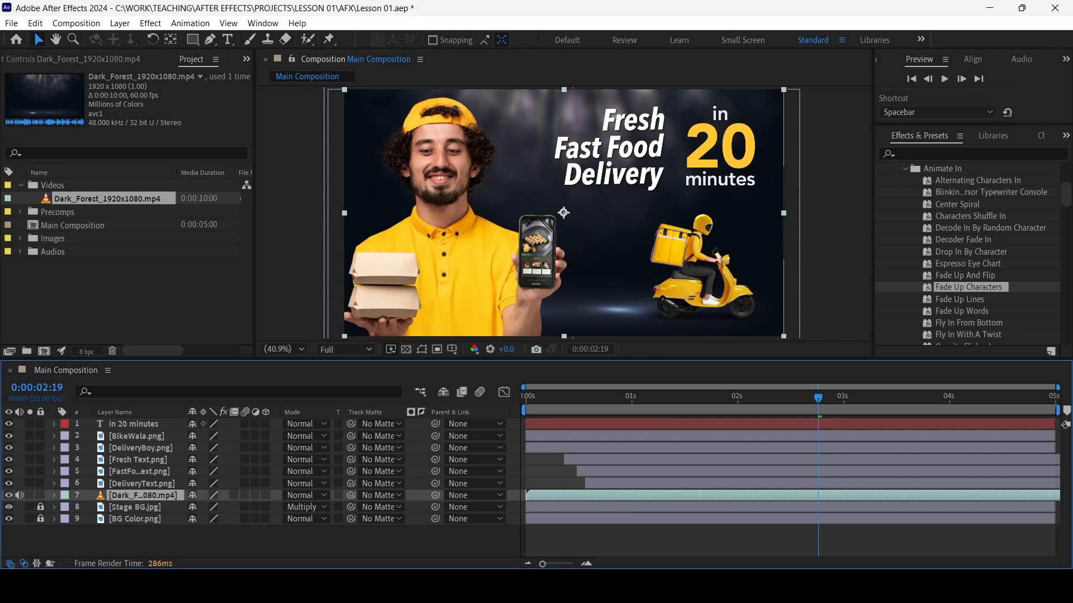
# Play the Dark_Forest_1920x1080.mp4 source clip in the footage viewer and close the viewer
pyautogui.doubleClick(106, 199)
pyautogui.moveTo(263, 320); pyautogui.dragTo(321, 319)
pyautogui.press('space')
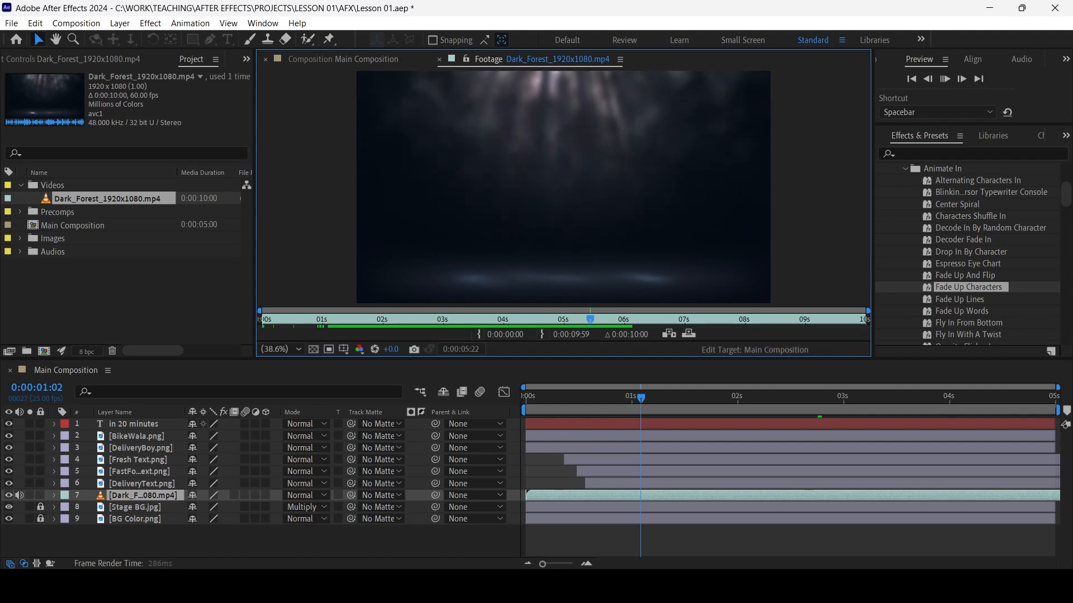
pyautogui.press('space')
pyautogui.hotkey('ctrl', 'w')
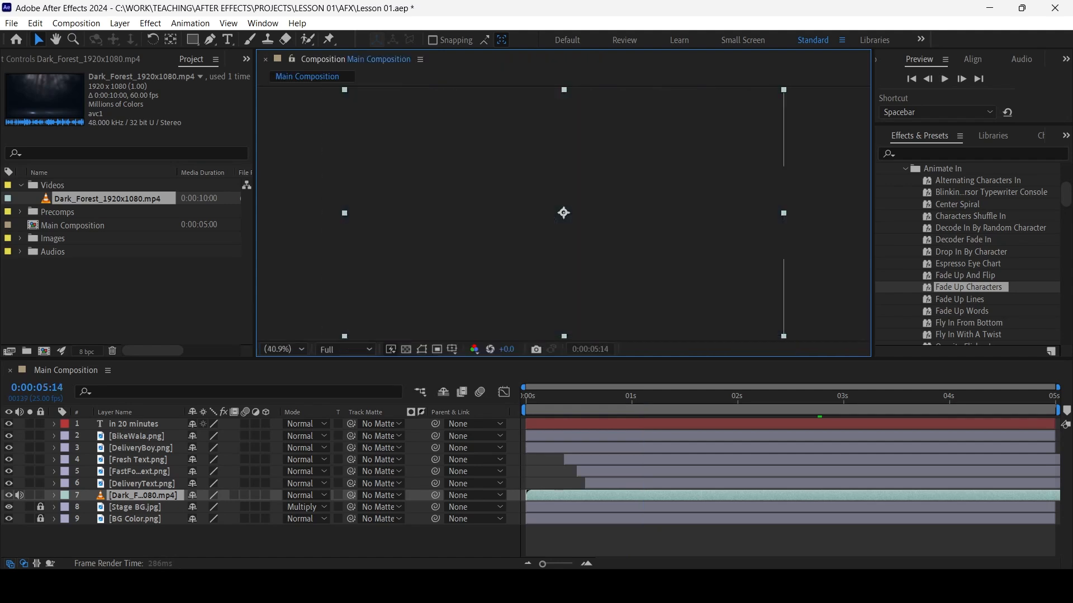
# At 0:00:00:12, try the Screen blending mode on the Dark_Forest video layer, and set the mode to Add
pyautogui.click(581, 541)
pyautogui.click(577, 397)
pyautogui.click(615, 212)
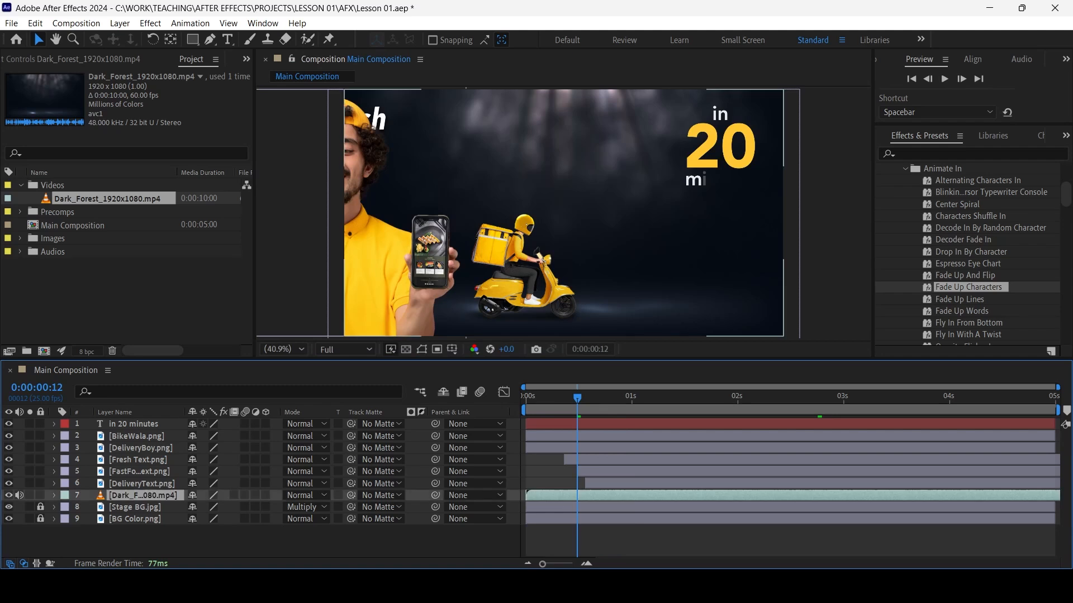
pyautogui.click(305, 495)
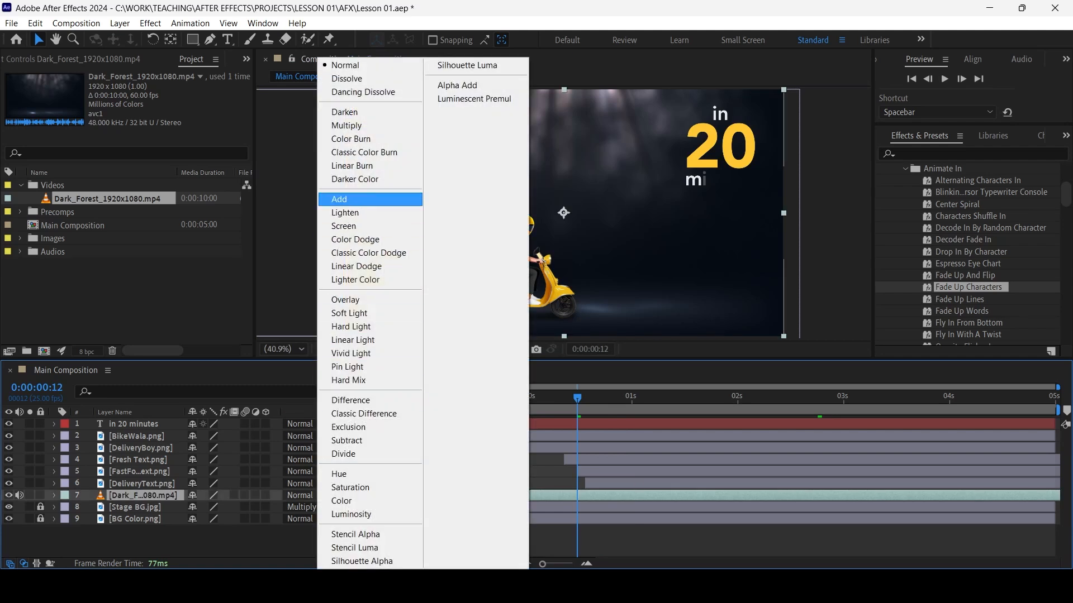
pyautogui.click(343, 226)
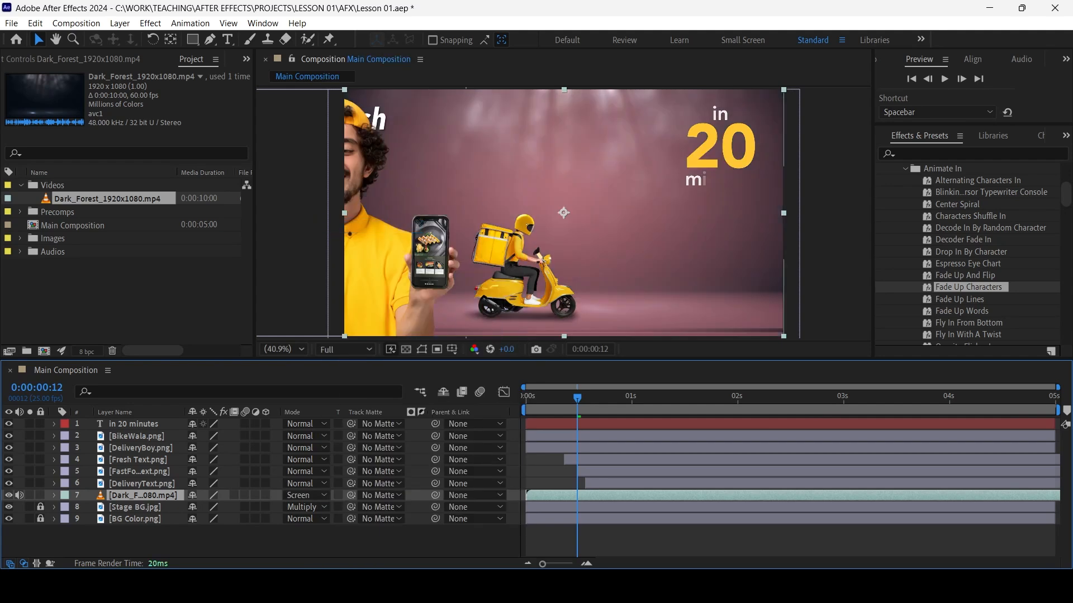
pyautogui.click(304, 495)
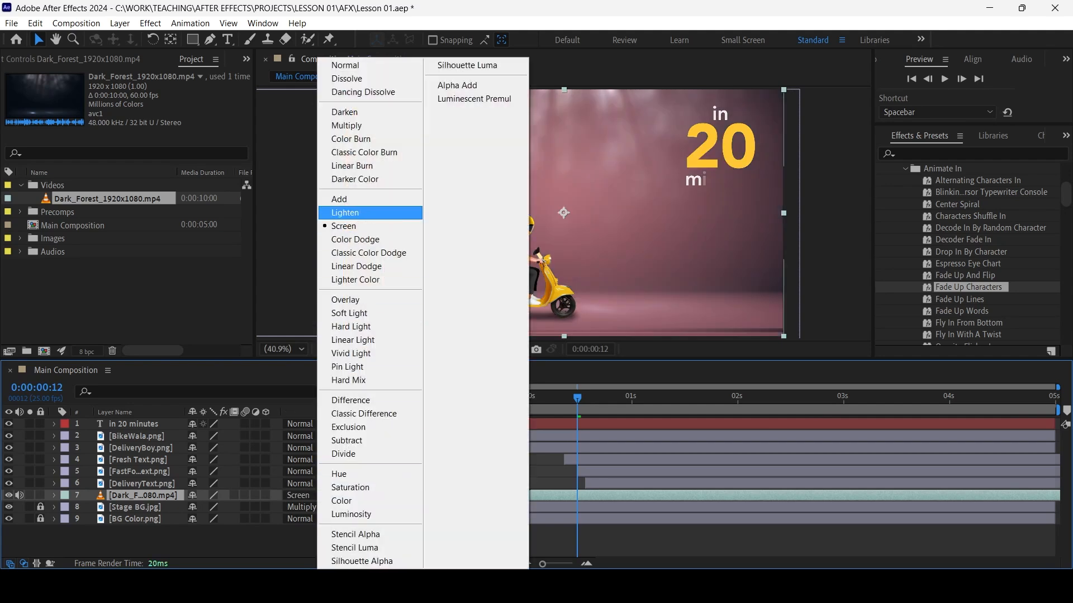
pyautogui.click(341, 200)
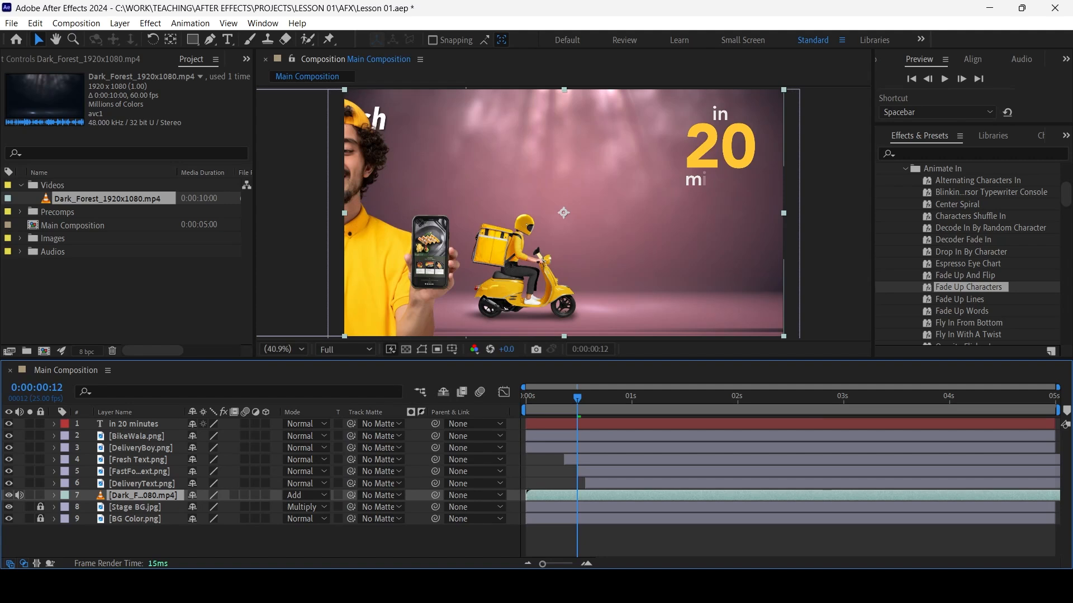
# Reduce the Dark_Forest video layer's Opacity to 32% and preview the composition
pyautogui.click(135, 507)
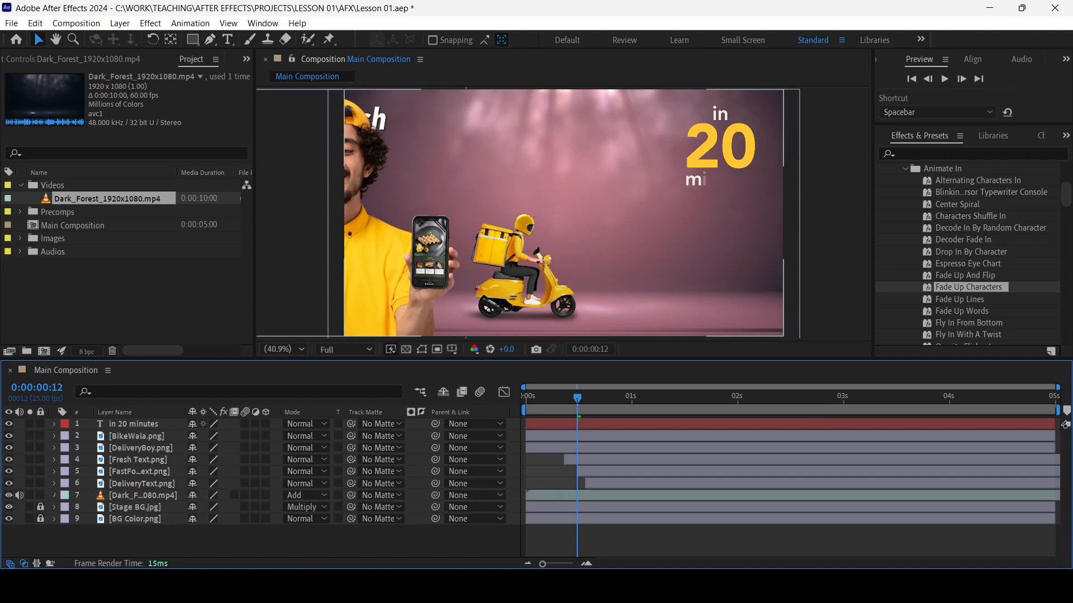
pyautogui.click(54, 495)
pyautogui.click(66, 508)
pyautogui.scroll(-1, 66, 508)
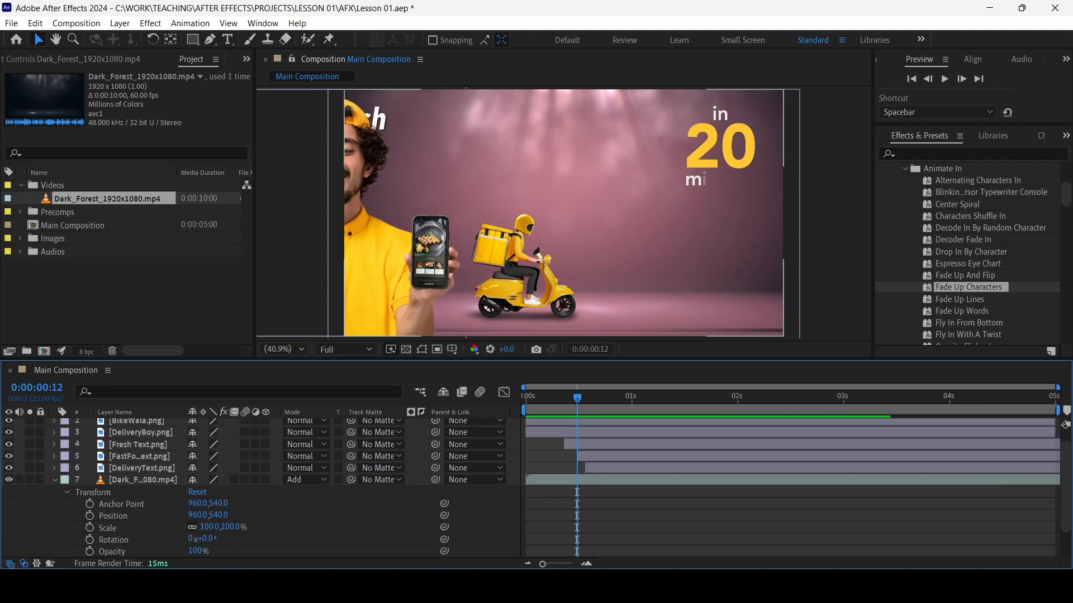
pyautogui.scroll(-3, 257, 488)
pyautogui.moveTo(195, 516); pyautogui.dragTo(157, 516)
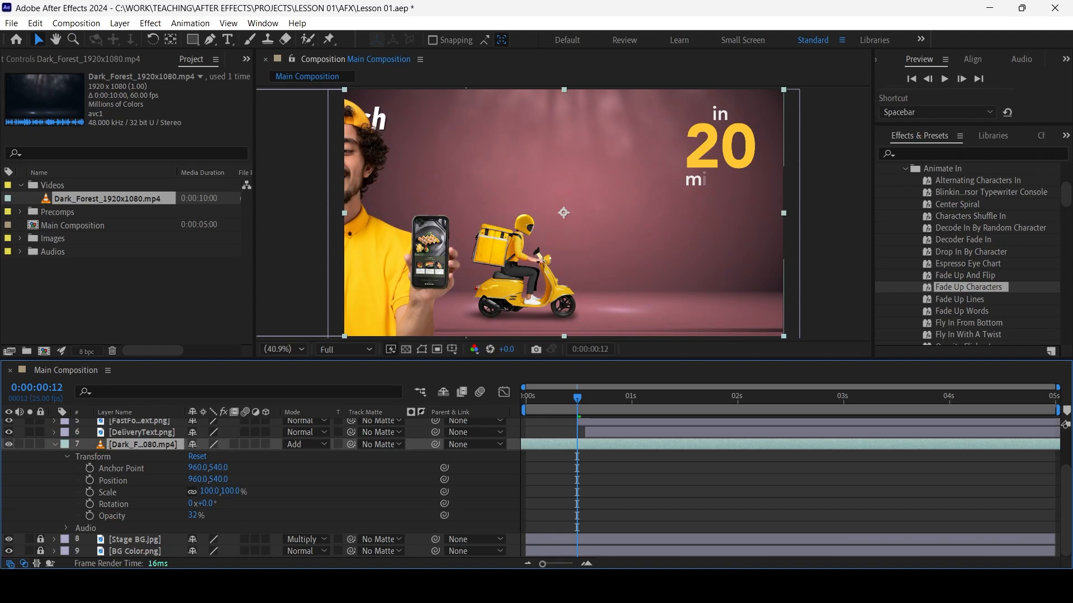
pyautogui.press('space')
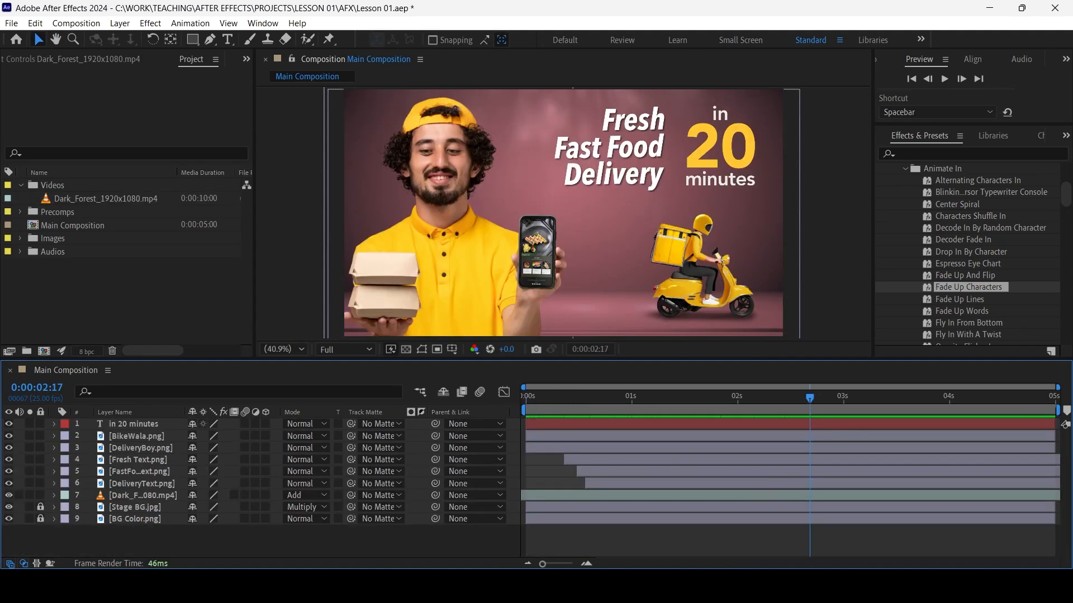
# Save the project and lock the Dark_Forest video layer
pyautogui.hotkey('ctrl', 's')
pyautogui.click(143, 495)
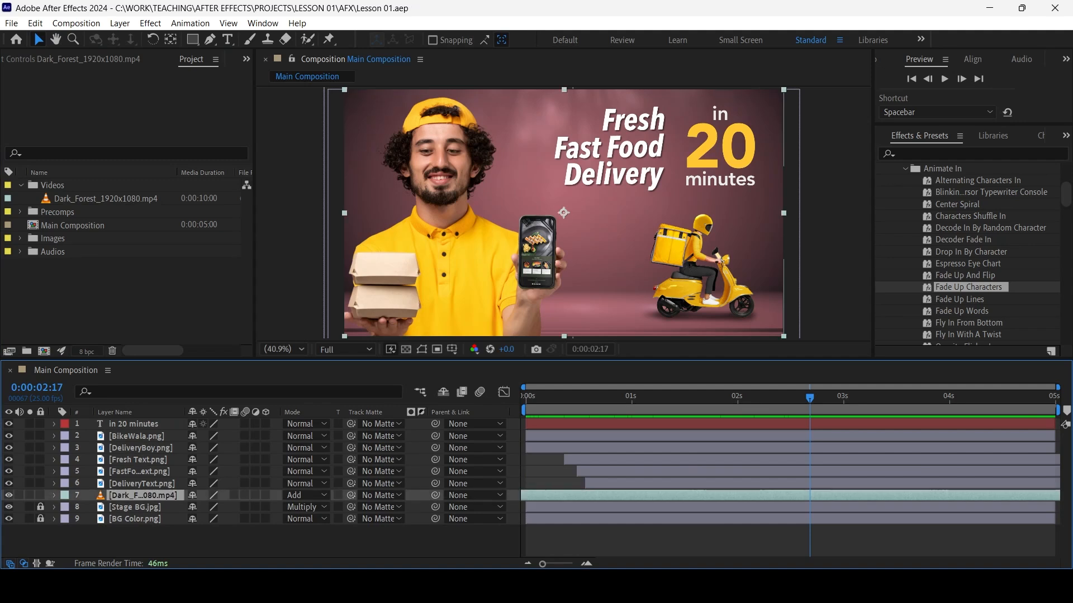
pyautogui.hotkey('ctrl', 'l')
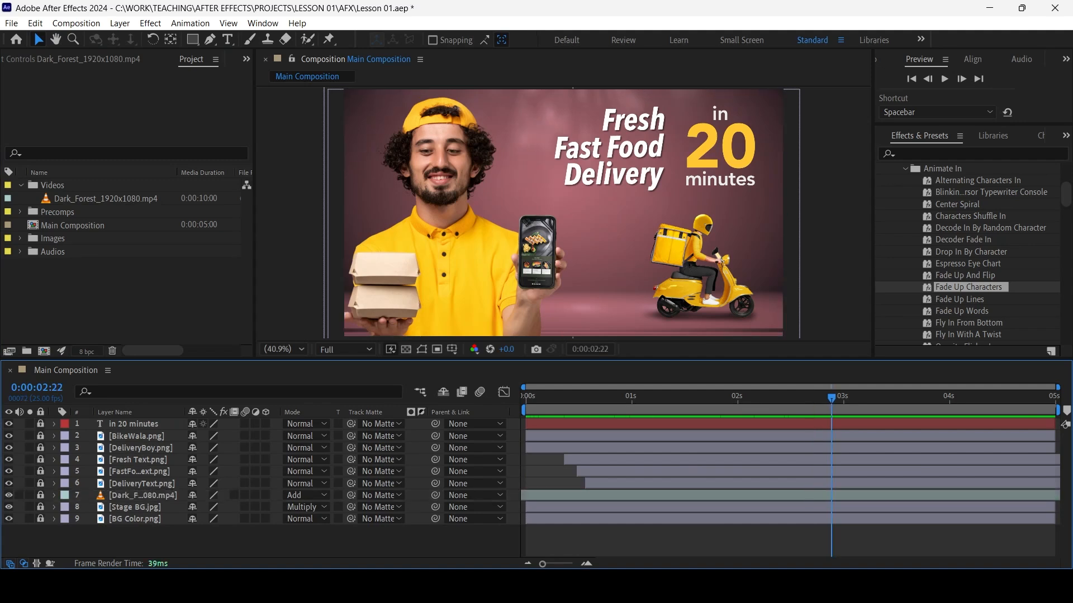
# Draw a short horizontal white line behind the scooter with the Pen tool and play the animation
pyautogui.click(209, 40)
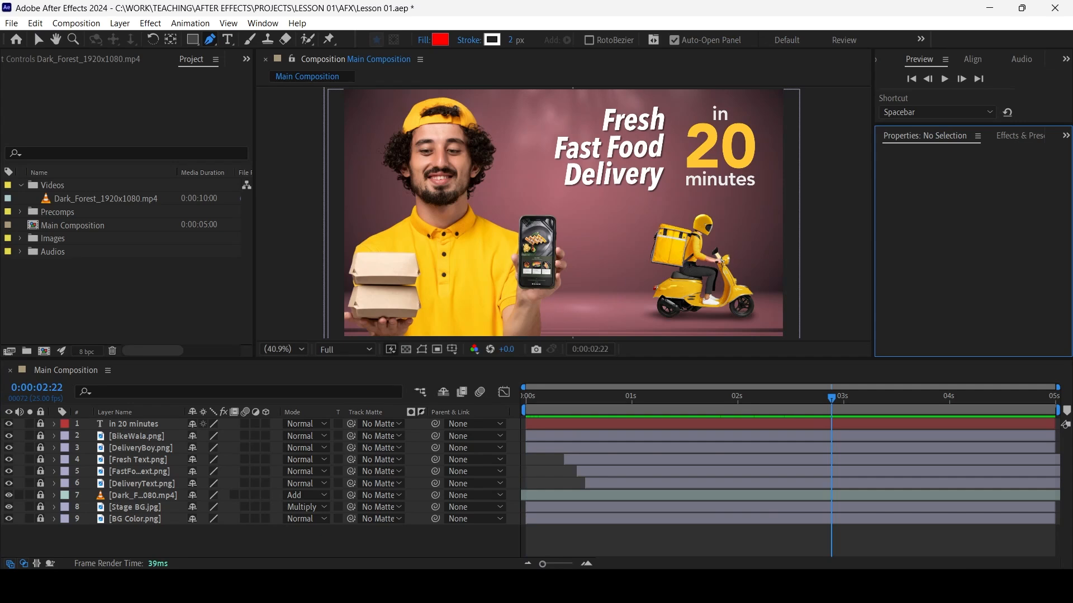
pyautogui.click(138, 460)
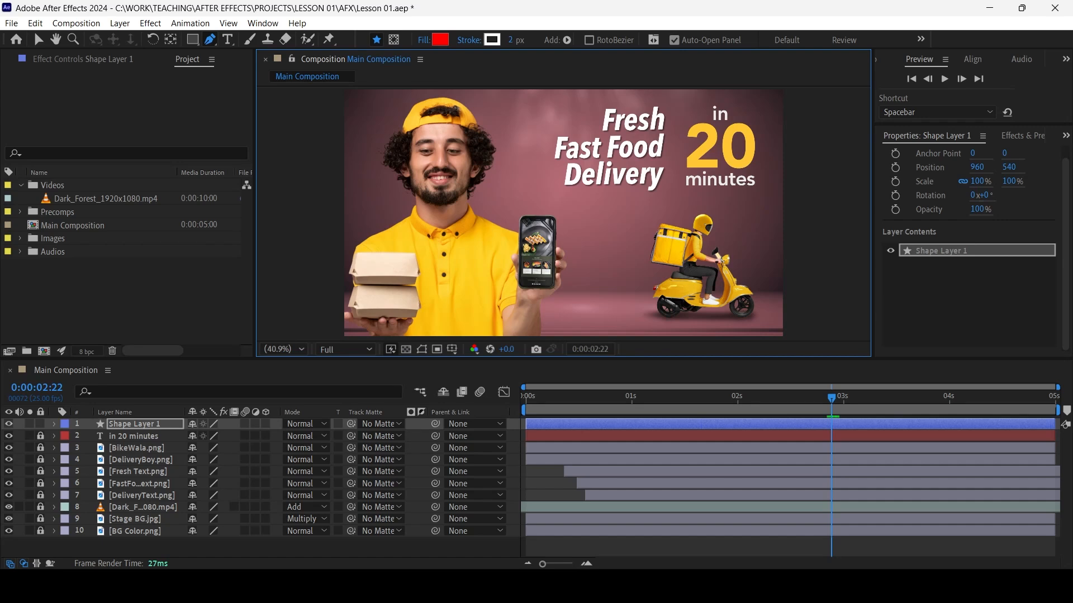
pyautogui.click(582, 289)
pyautogui.click(640, 289)
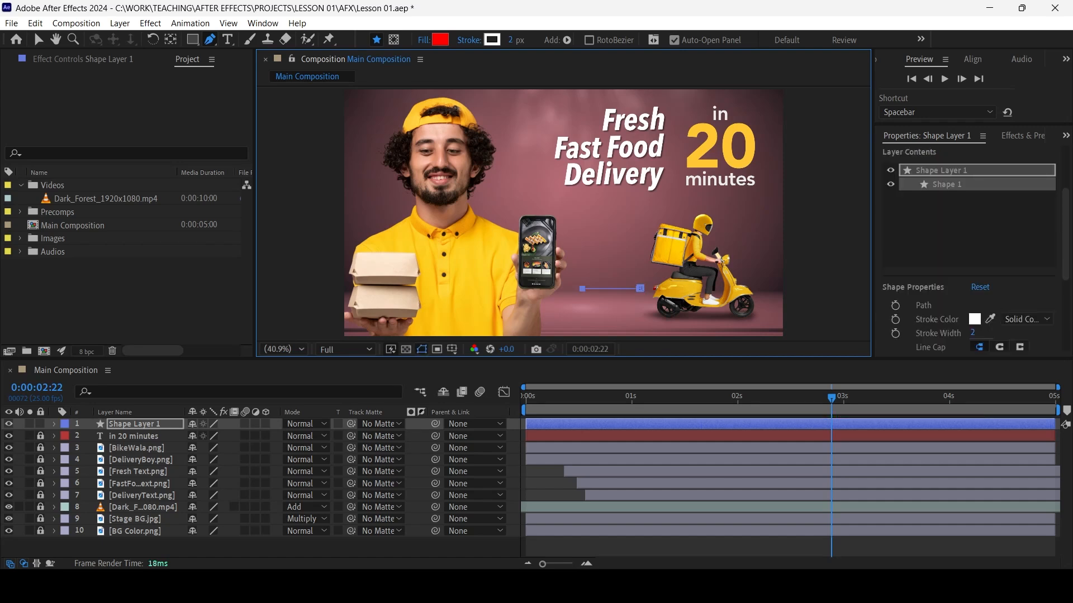
pyautogui.press('space')
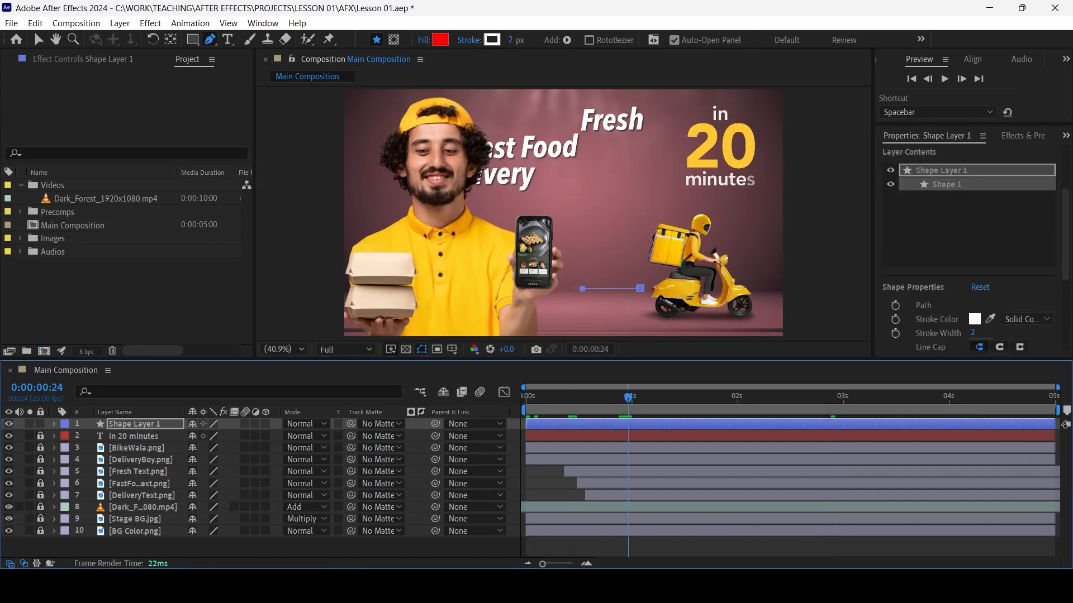
# Replace the pen line with a newly drawn horizontal white line ending just behind the scooter's tail light
pyautogui.press('v')
pyautogui.click(137, 547)
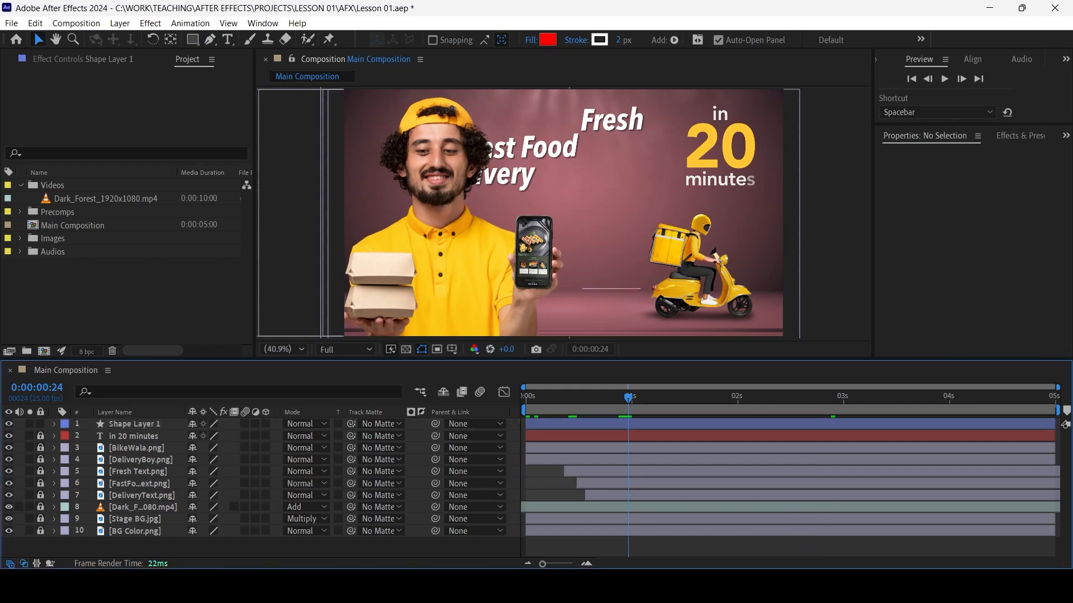
pyautogui.click(135, 424)
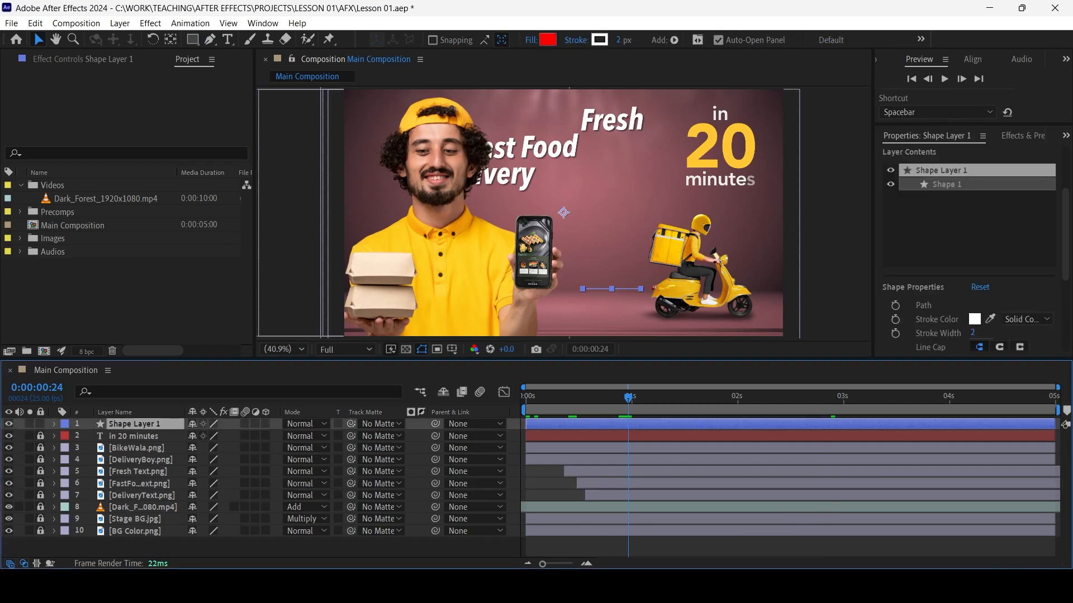
pyautogui.hotkey('ctrl', 'shift', 'a')
pyautogui.scroll(1, 620, 285)
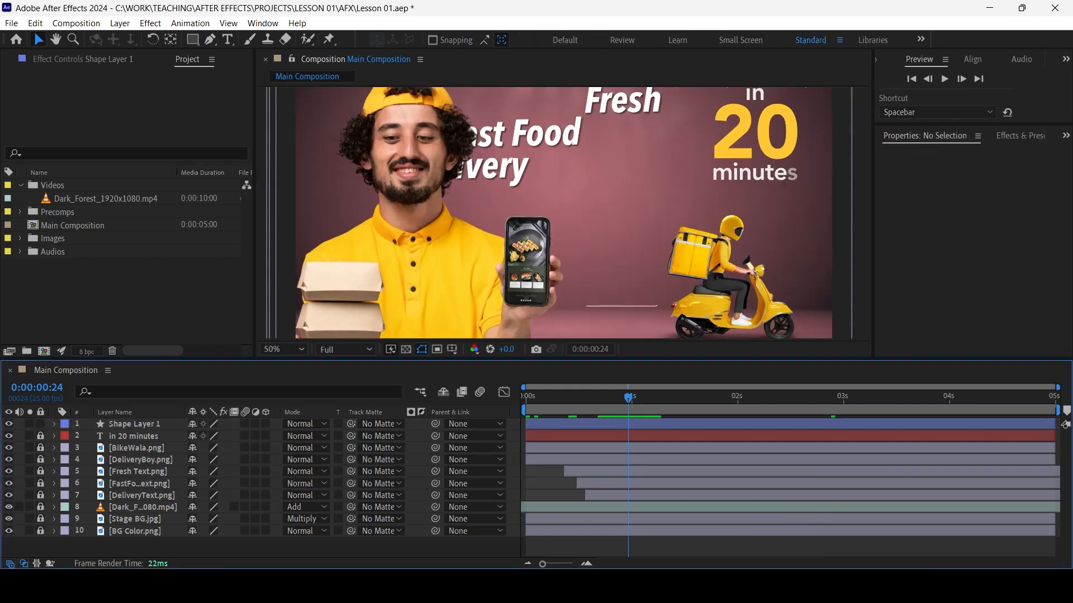
pyautogui.moveTo(620, 285); pyautogui.dragTo(612, 235)
pyautogui.scroll(1, 611, 234)
pyautogui.moveTo(611, 299); pyautogui.dragTo(480, 216)
pyautogui.scroll(1, 480, 215)
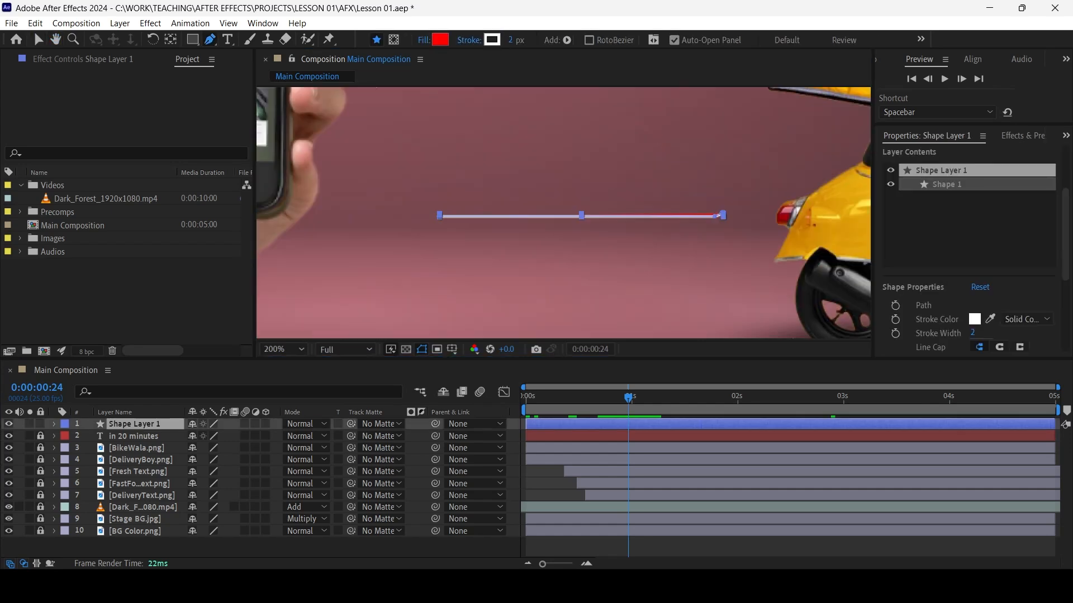
pyautogui.moveTo(714, 216); pyautogui.dragTo(748, 216)
pyautogui.press('Delete')
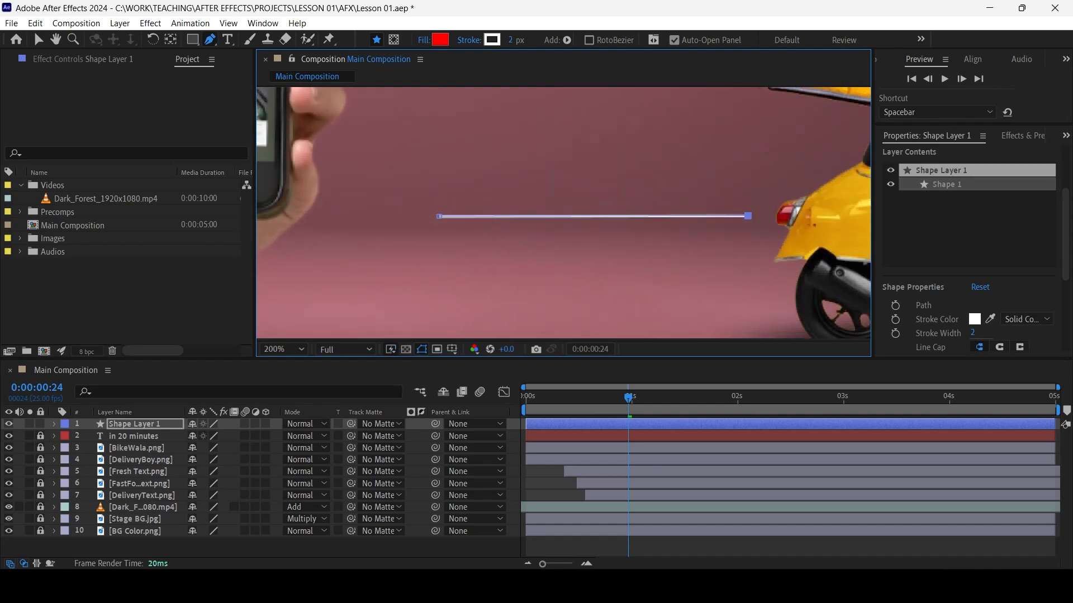
# Solo the line's shape layer and move its anchor point to the line's right end with the Pan Behind tool
pyautogui.click(135, 424)
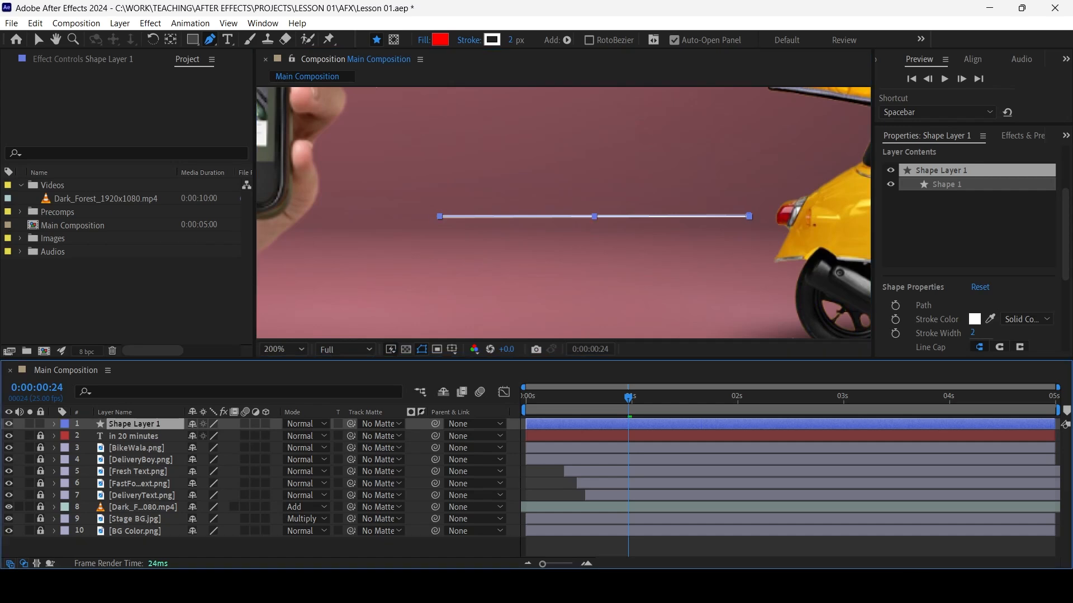
pyautogui.click(38, 40)
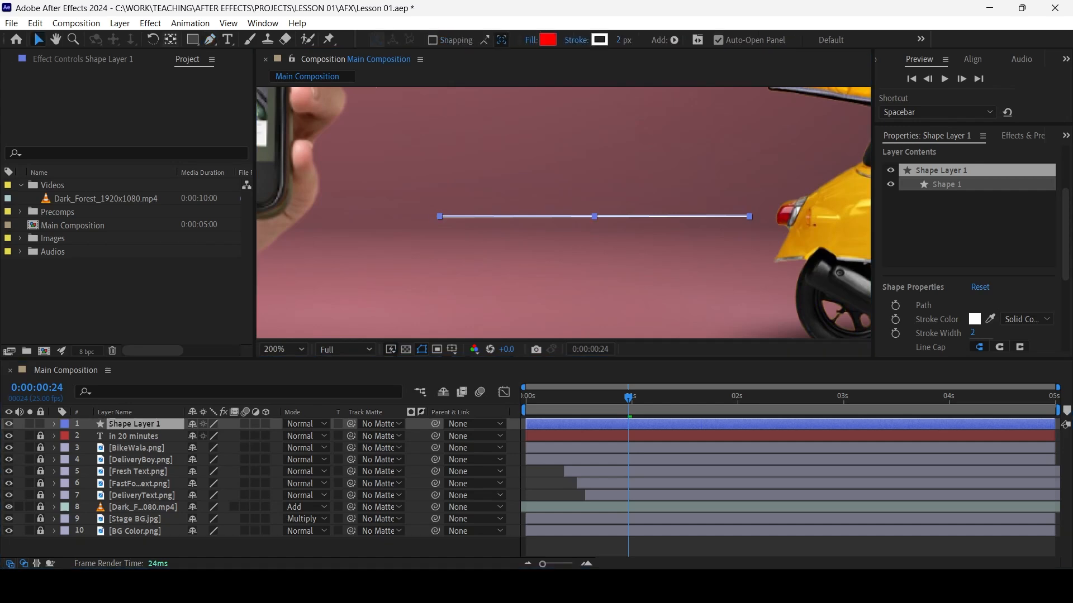
pyautogui.click(171, 39)
pyautogui.scroll(-2, 564, 213)
pyautogui.press('space')
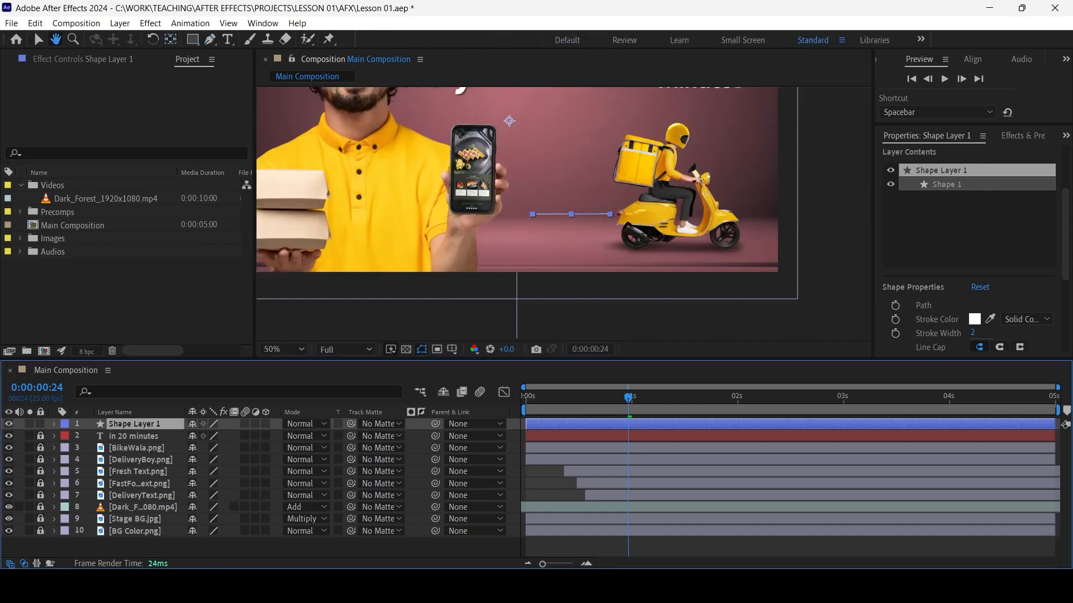
pyautogui.moveTo(564, 213); pyautogui.dragTo(573, 256)
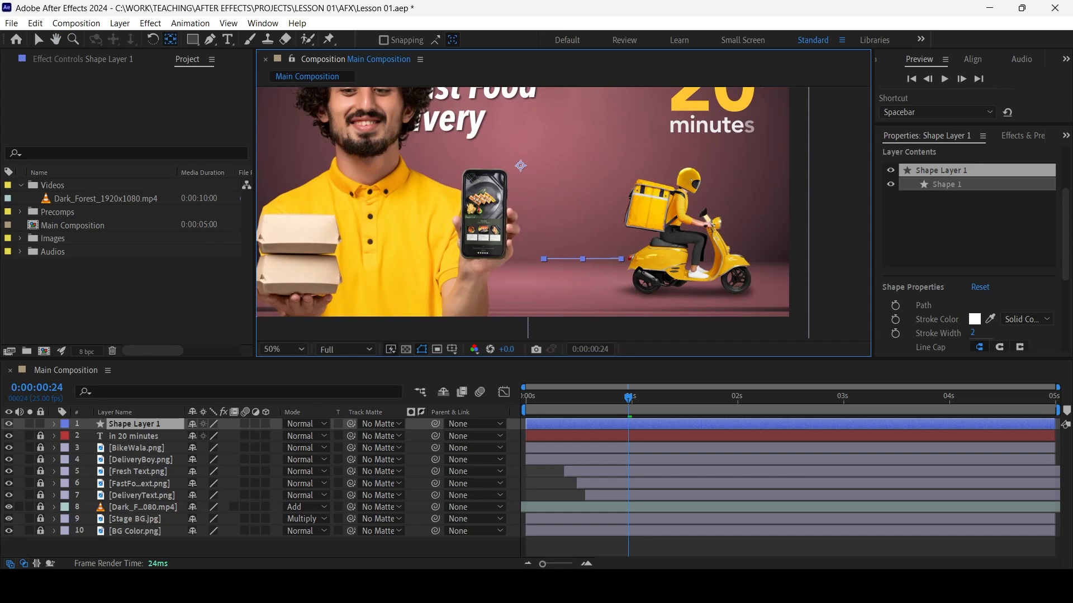
pyautogui.click(30, 424)
pyautogui.press('space')
pyautogui.moveTo(564, 213); pyautogui.dragTo(588, 233)
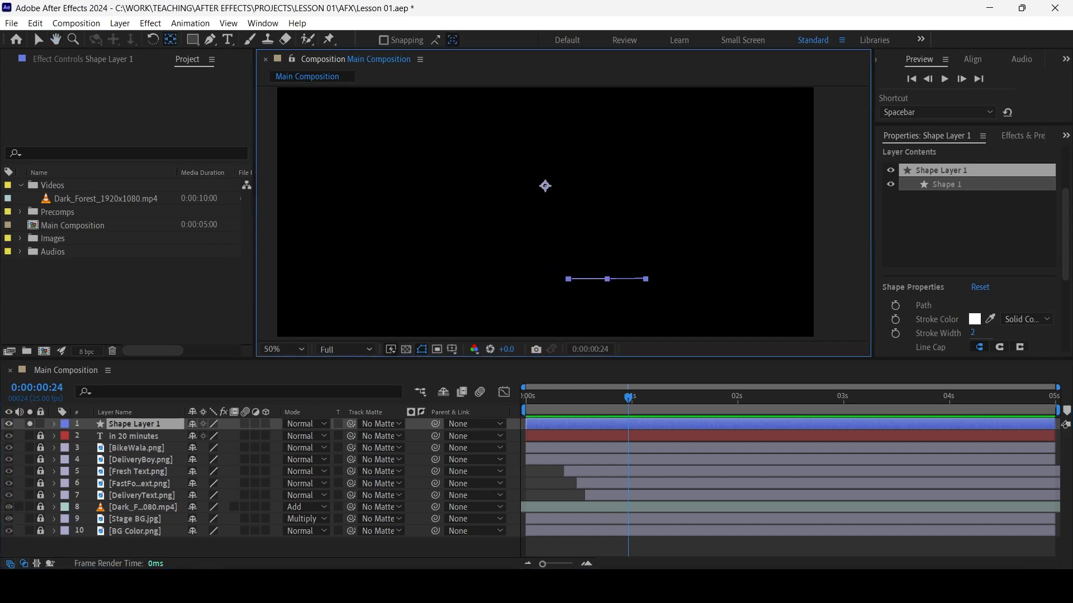
pyautogui.moveTo(545, 186); pyautogui.dragTo(646, 280)
# Fine-tune the shape layer's anchor point so it sits exactly on the line's right endpoint
pyautogui.scroll(3, 646, 280)
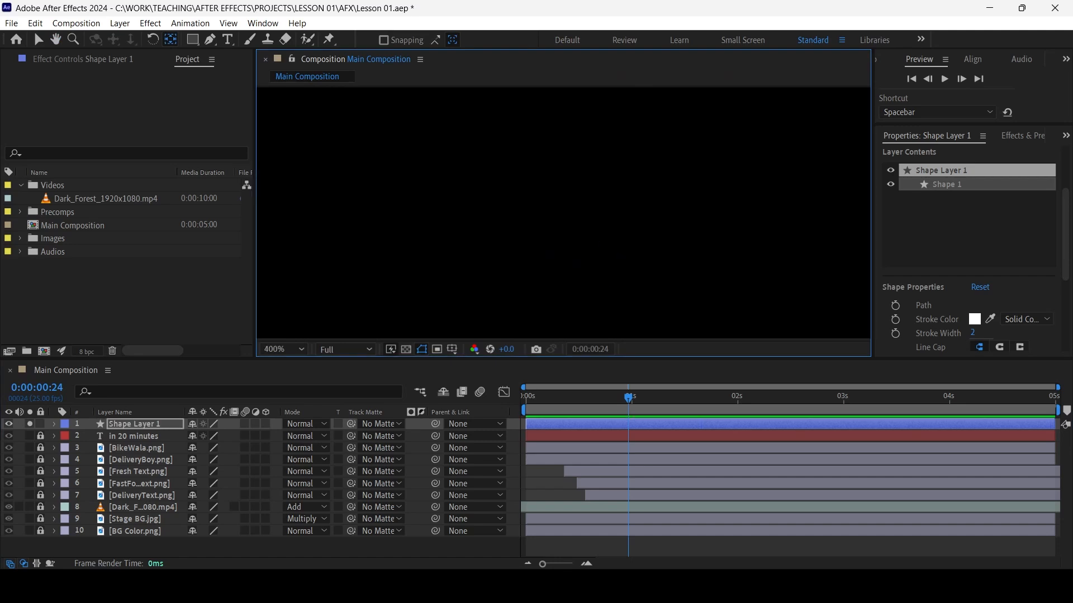
pyautogui.scroll(-1, 645, 280)
pyautogui.moveTo(646, 280); pyautogui.dragTo(667, 194)
pyautogui.scroll(2, 667, 194)
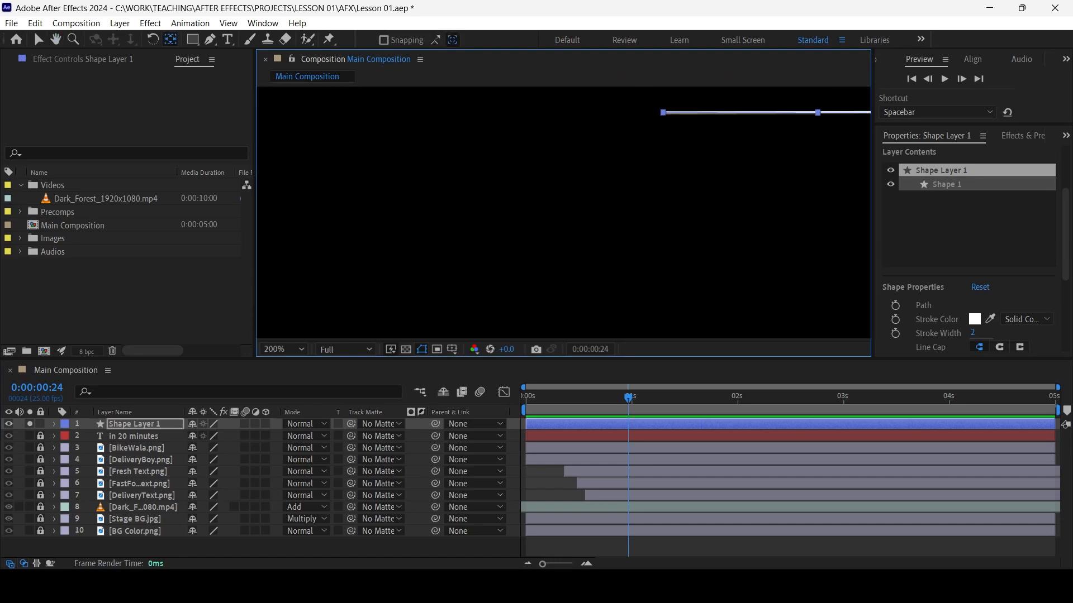
pyautogui.press('h')
pyautogui.press('y')
pyautogui.press('h')
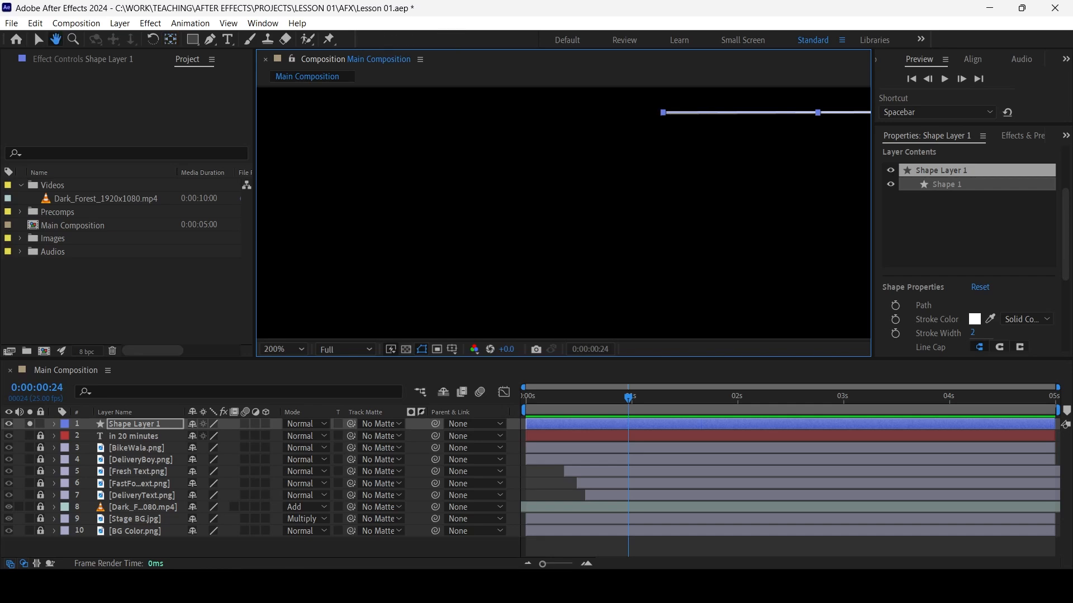
pyautogui.moveTo(782, 157); pyautogui.dragTo(552, 221)
pyautogui.press('space')
pyautogui.moveTo(742, 180); pyautogui.dragTo(699, 192)
pyautogui.press('space')
pyautogui.moveTo(775, 156); pyautogui.dragTo(795, 160)
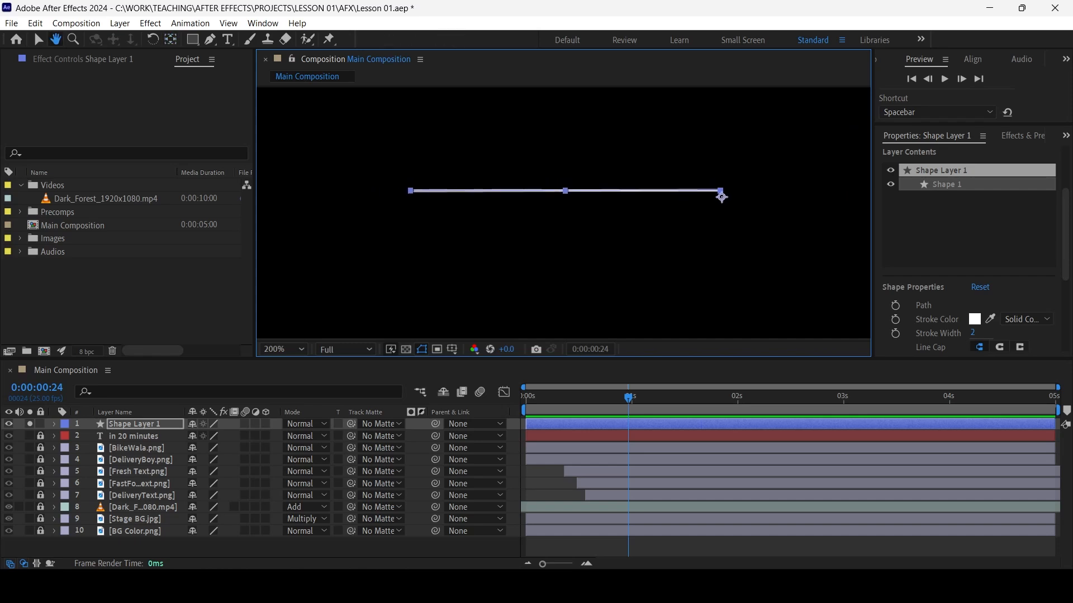
pyautogui.scroll(1, 795, 160)
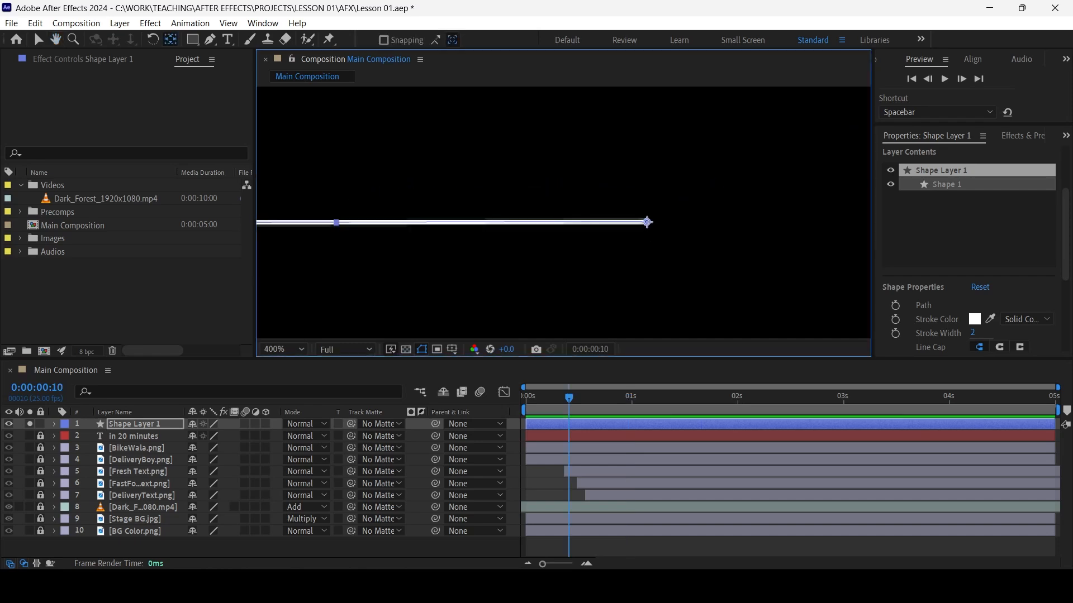
# Turn off solo for the line's shape layer and play the composition from the start
pyautogui.scroll(-2, 564, 213)
pyautogui.press('space')
pyautogui.moveTo(584, 215); pyautogui.dragTo(691, 224)
pyautogui.press('Home')
pyautogui.press('space')
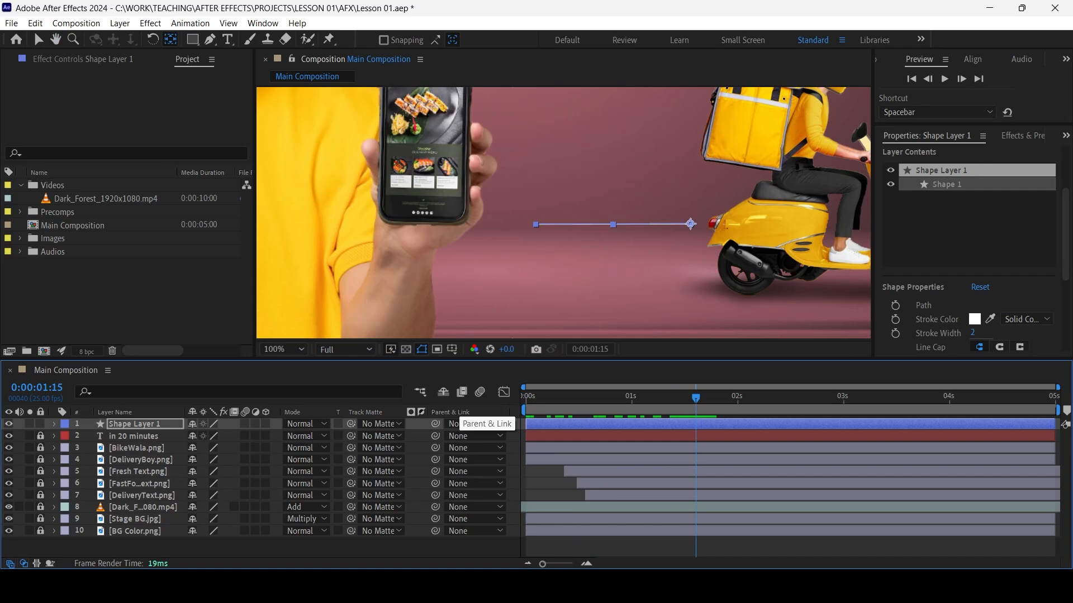
# Hide the timeline's Parent & Link column and restore it
pyautogui.rightClick(447, 414)
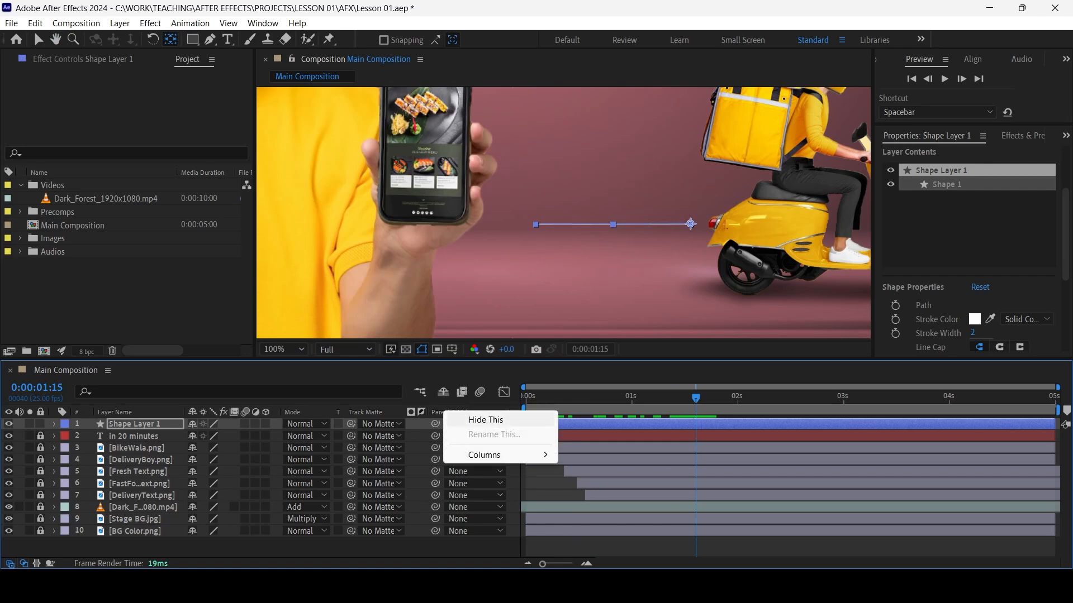
pyautogui.click(470, 420)
pyautogui.rightClick(357, 412)
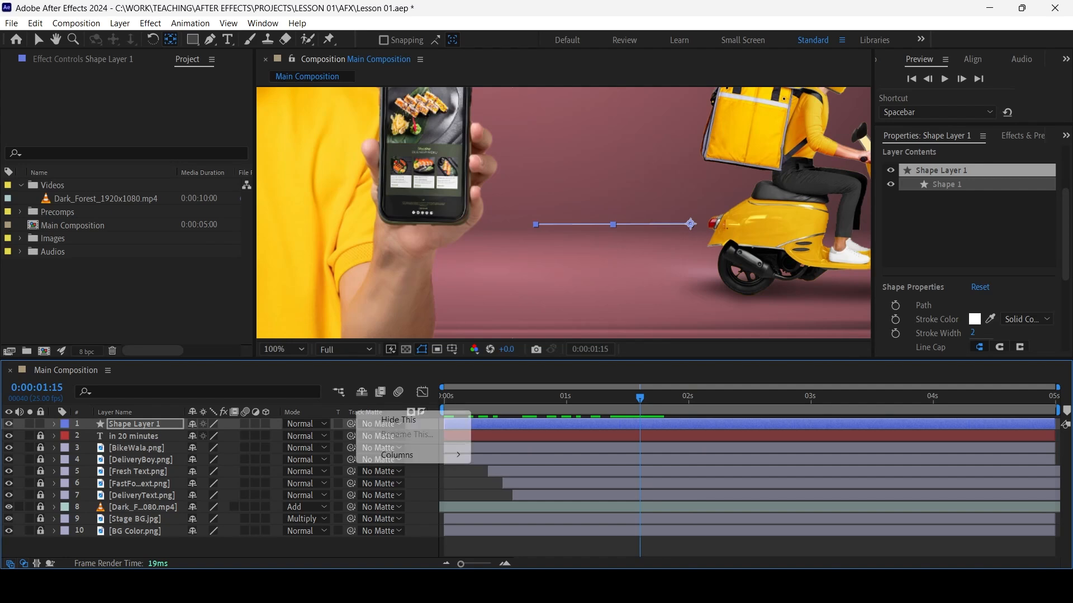
pyautogui.moveTo(408, 455)
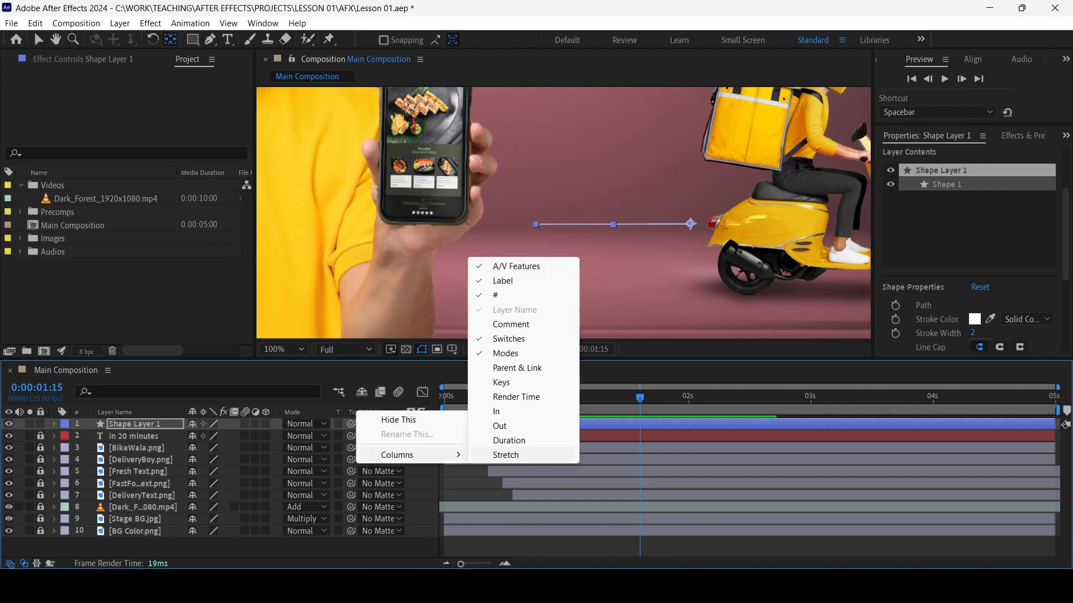
pyautogui.click(517, 368)
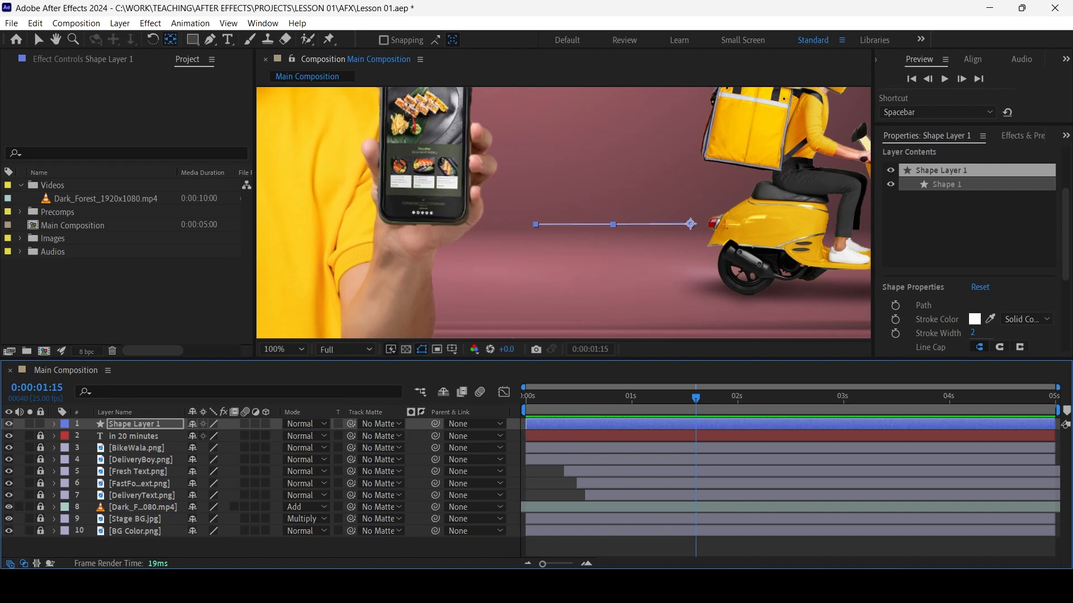
# Parent Shape Layer 1 to BikeWala.png with the pick whip and reset its parent to None
pyautogui.moveTo(351, 424); pyautogui.dragTo(358, 424)
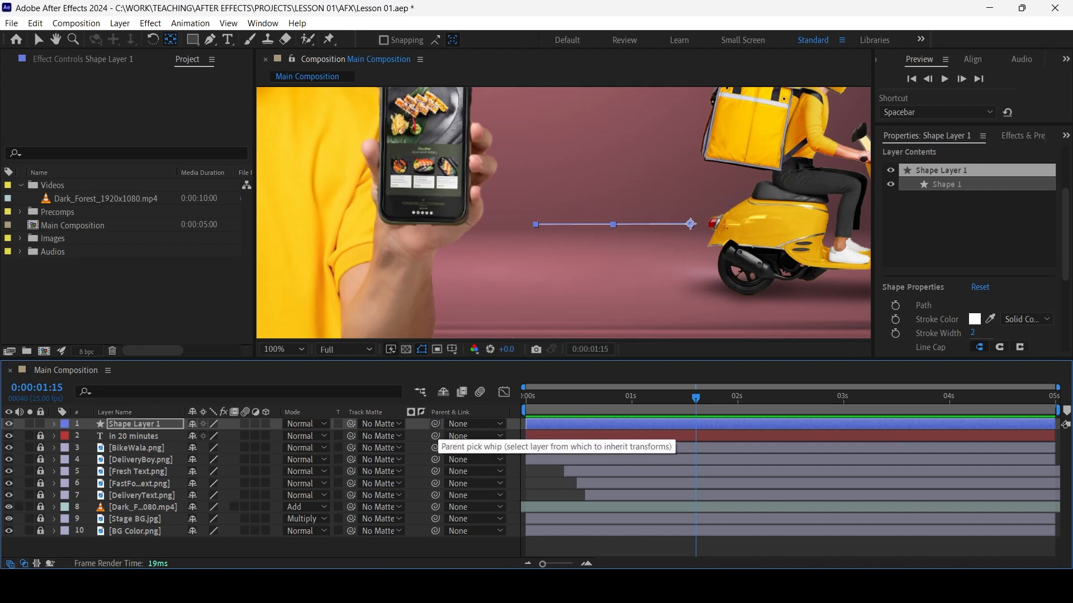
pyautogui.click(435, 547)
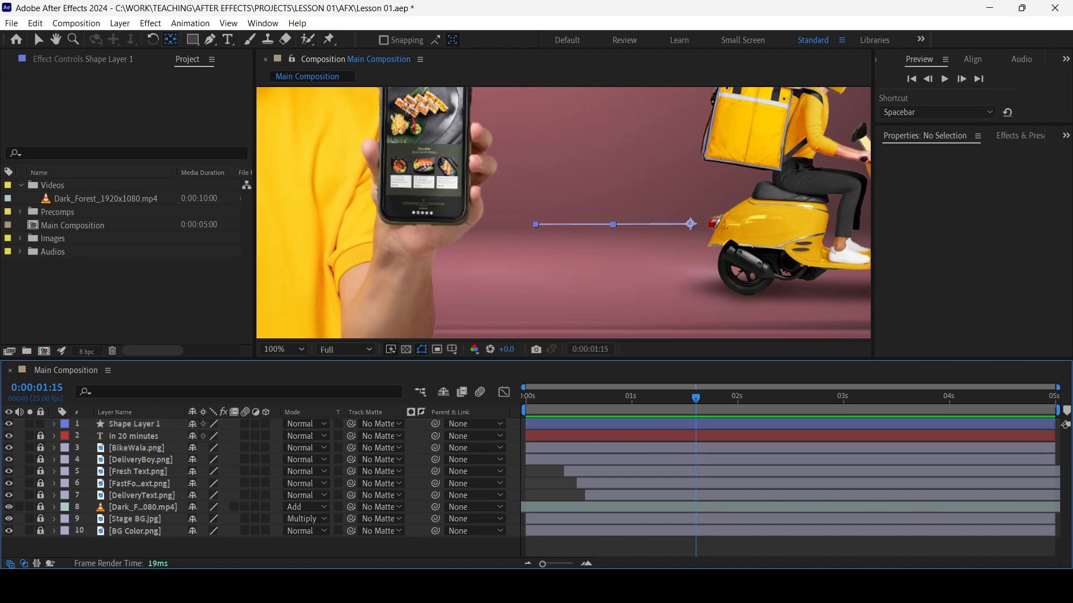
pyautogui.moveTo(435, 423); pyautogui.dragTo(157, 449)
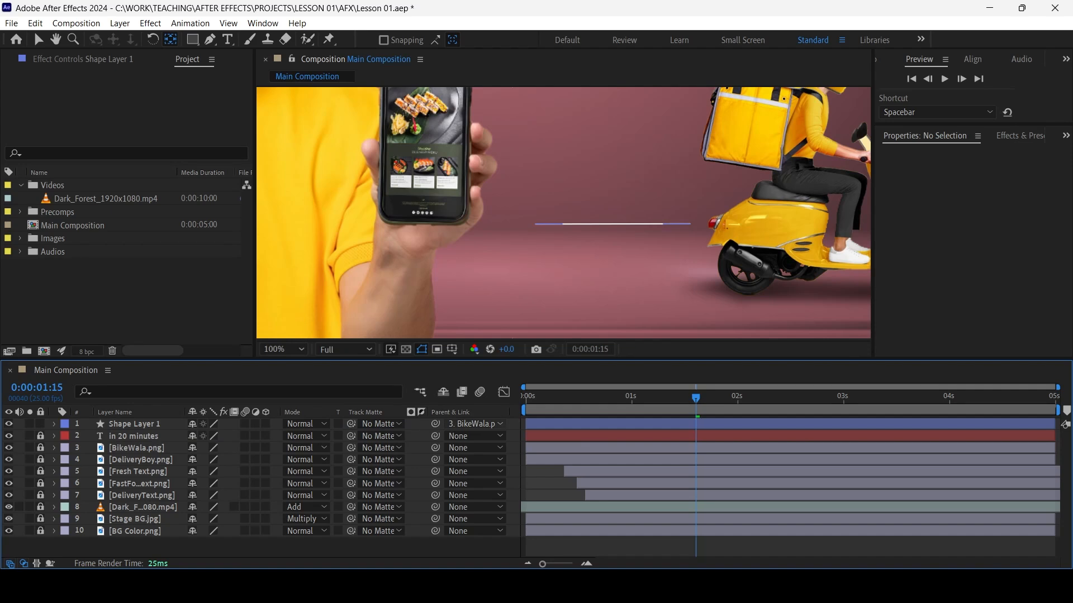
pyautogui.click(475, 424)
pyautogui.click(479, 259)
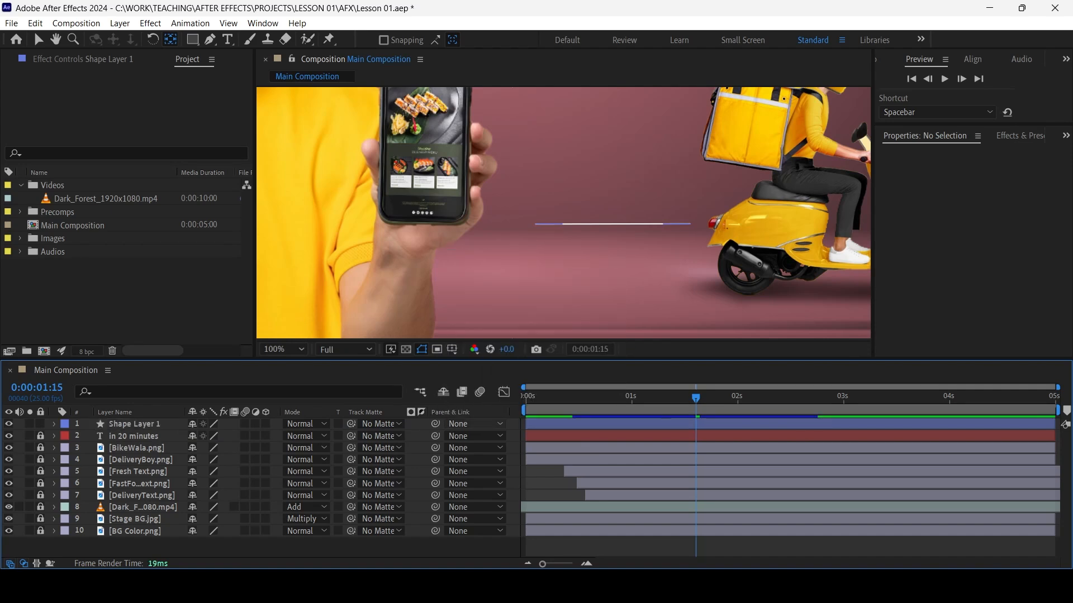
# Try parenting Shape Layer 1 to BikeWala.png at 0:00:01:15, check its motion in the fitted view, and undo the parenting
pyautogui.click(475, 424)
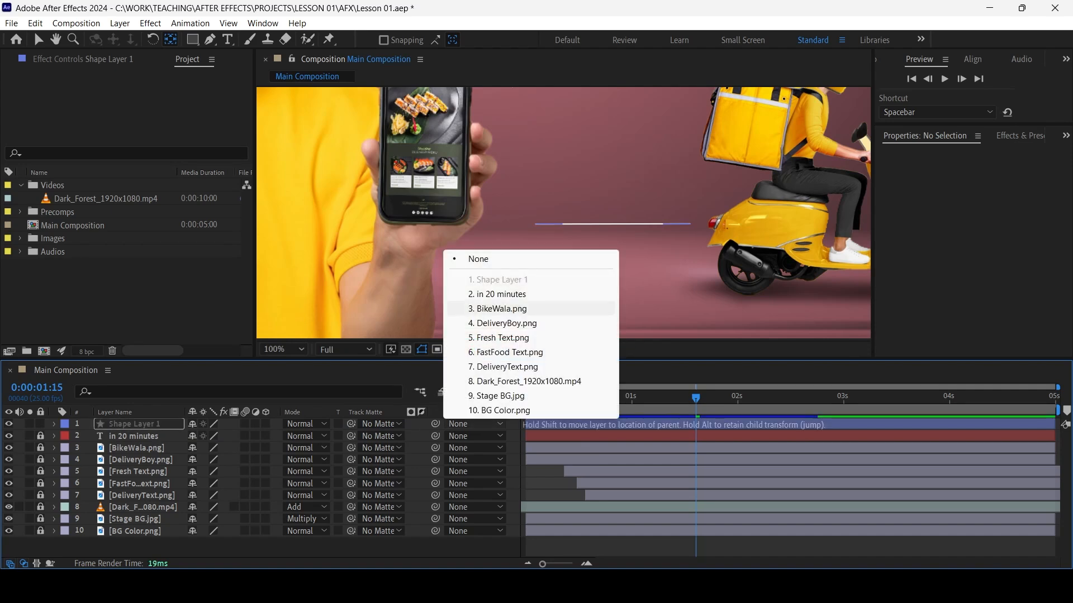
pyautogui.click(499, 308)
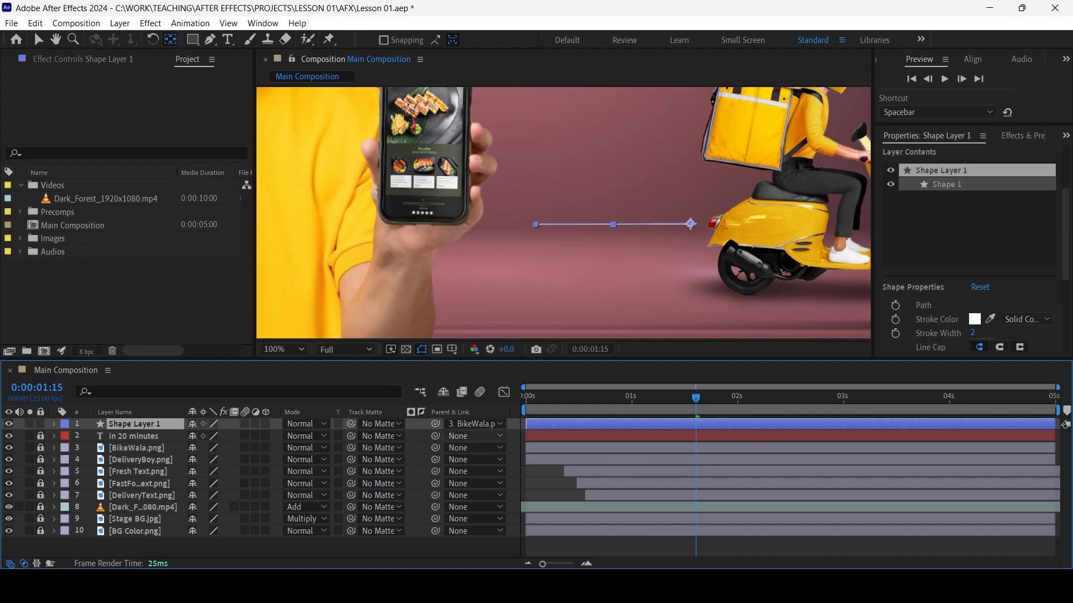
pyautogui.scroll(-1, 563, 213)
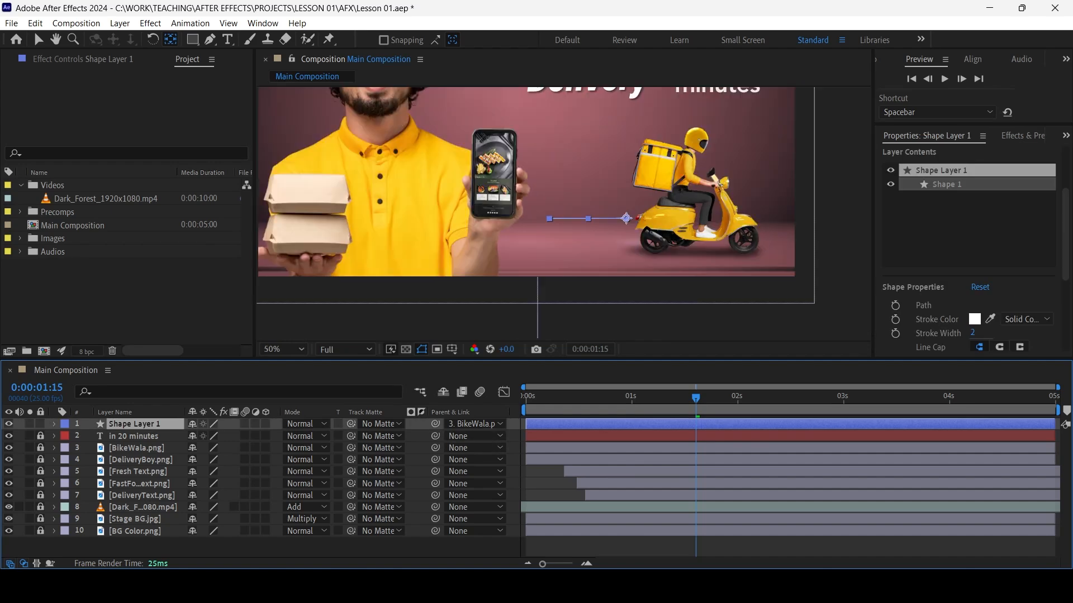
pyautogui.click(283, 350)
pyautogui.click(279, 101)
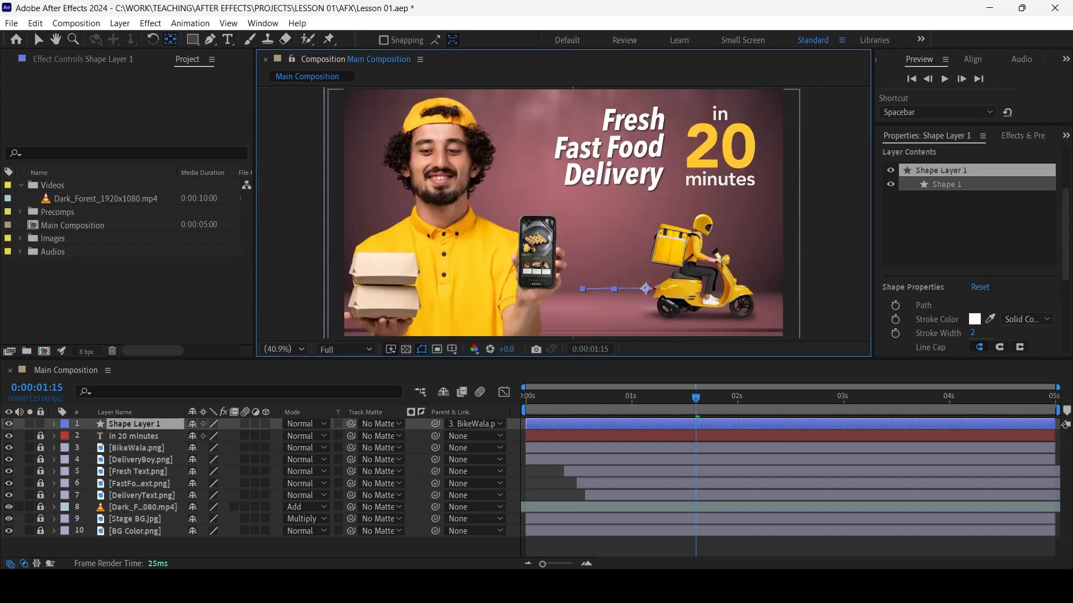
pyautogui.moveTo(696, 397); pyautogui.dragTo(838, 398)
pyautogui.click(564, 547)
pyautogui.hotkey('ctrl', 'z')
pyautogui.click(827, 471)
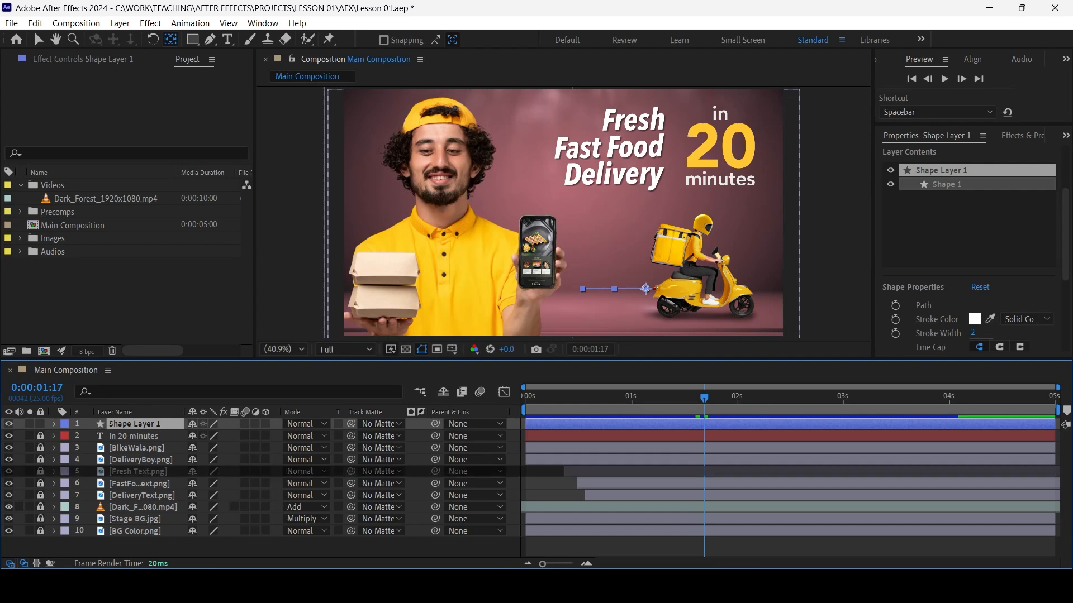
# Try parenting Shape Layer 1 to BikeWala.png at 0:00:00:16, while the scooter is still moving, and undo it
pyautogui.moveTo(703, 398); pyautogui.dragTo(594, 397)
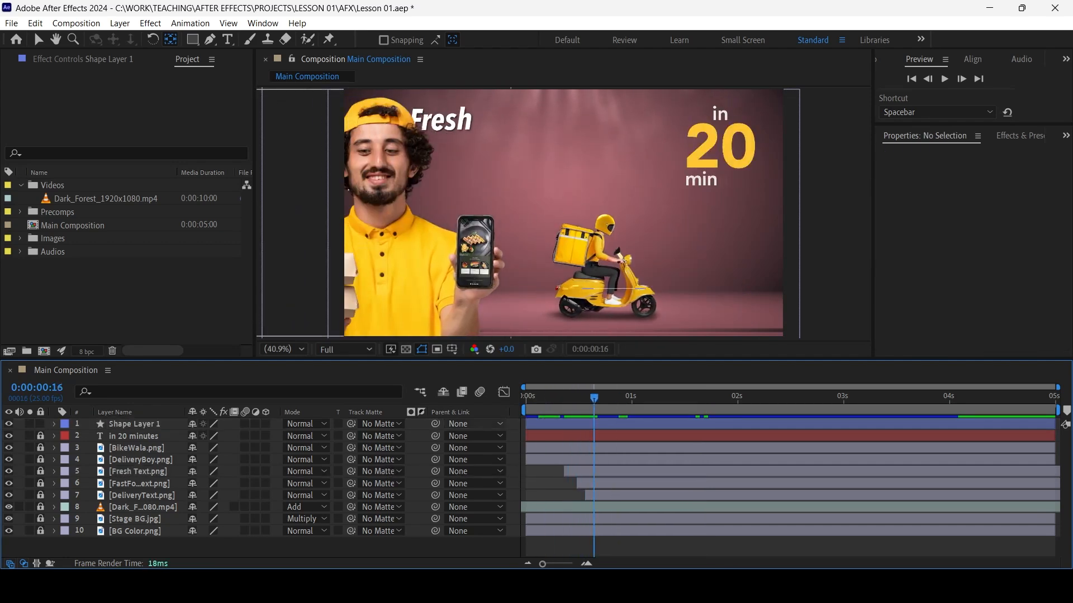
pyautogui.click(475, 424)
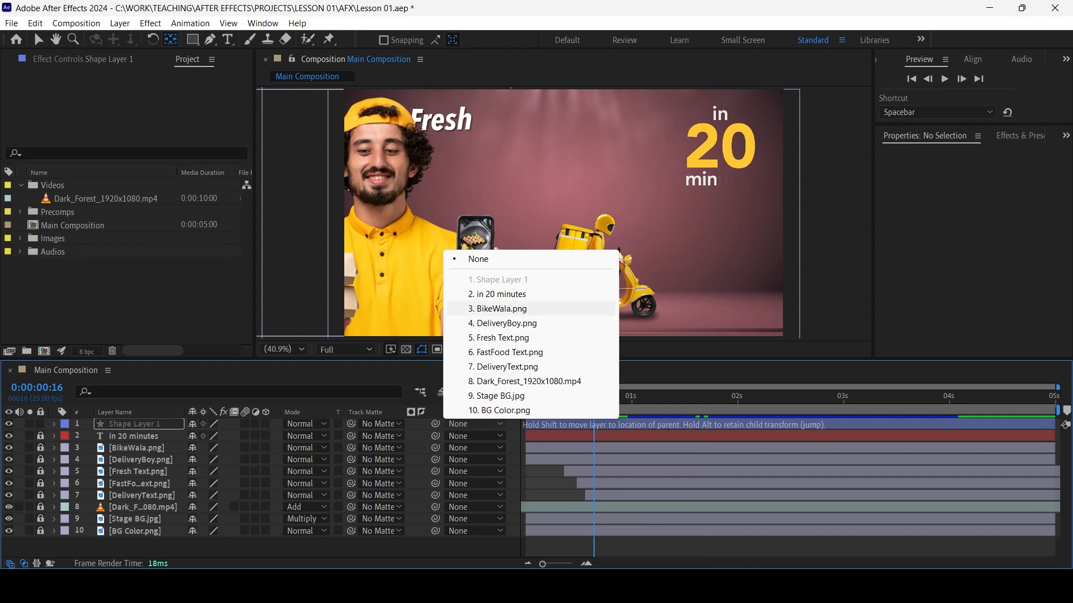
pyautogui.click(499, 308)
pyautogui.press('space')
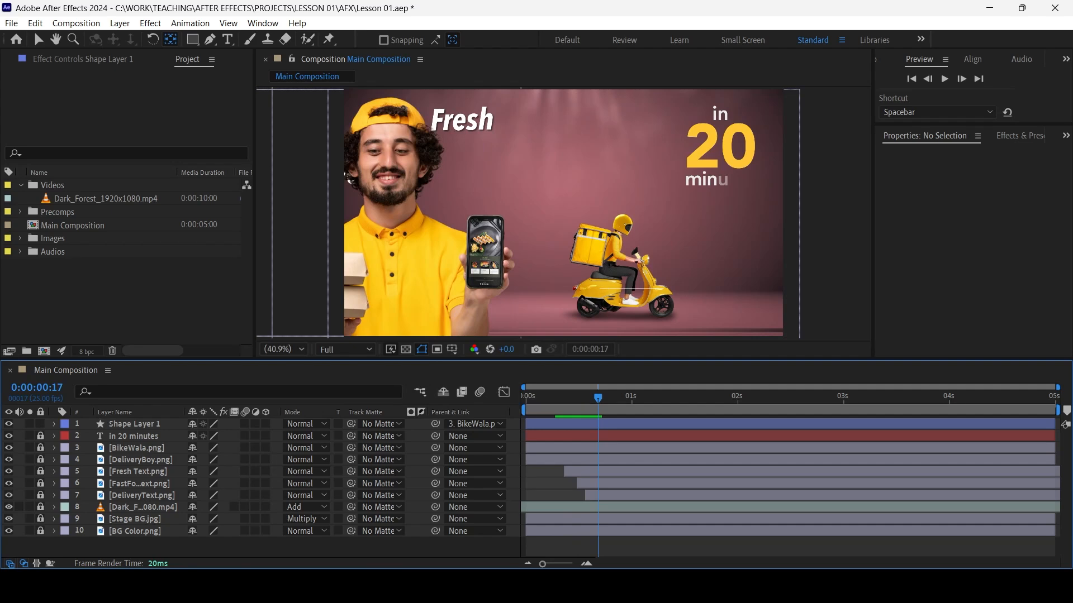
pyautogui.hotkey('ctrl', 'z')
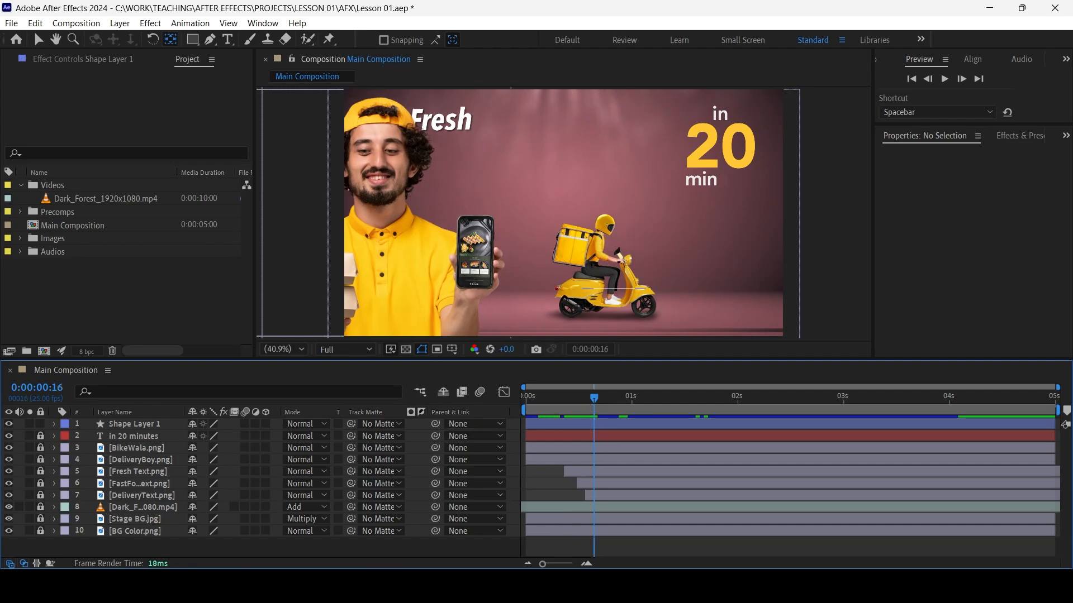
# Parent Shape Layer 1 to BikeWala.png at 0:00:01:00, with the scooter at its final position
pyautogui.press('space')
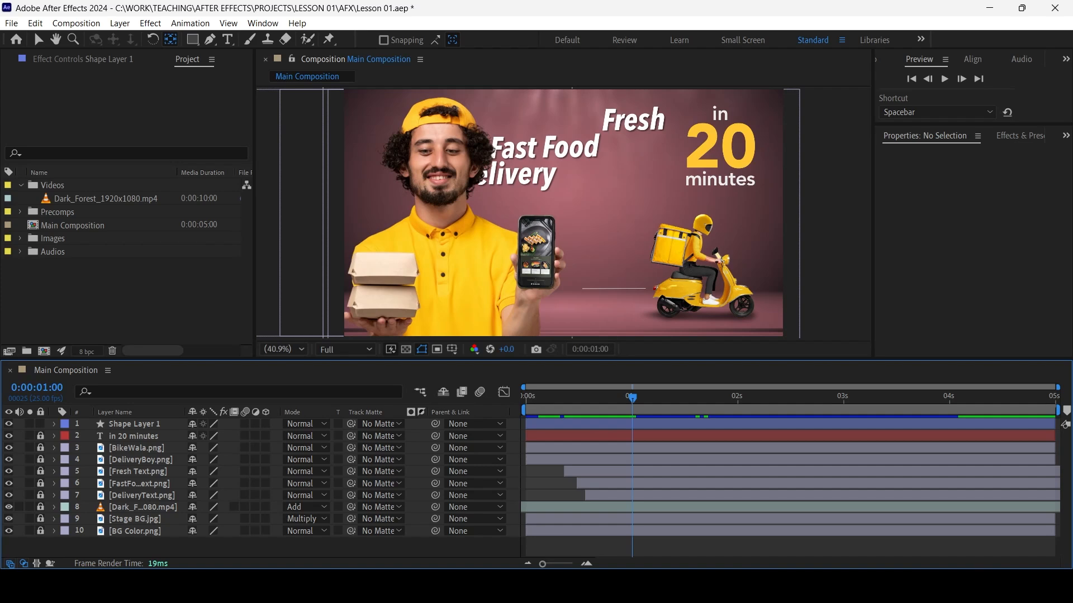
pyautogui.click(469, 424)
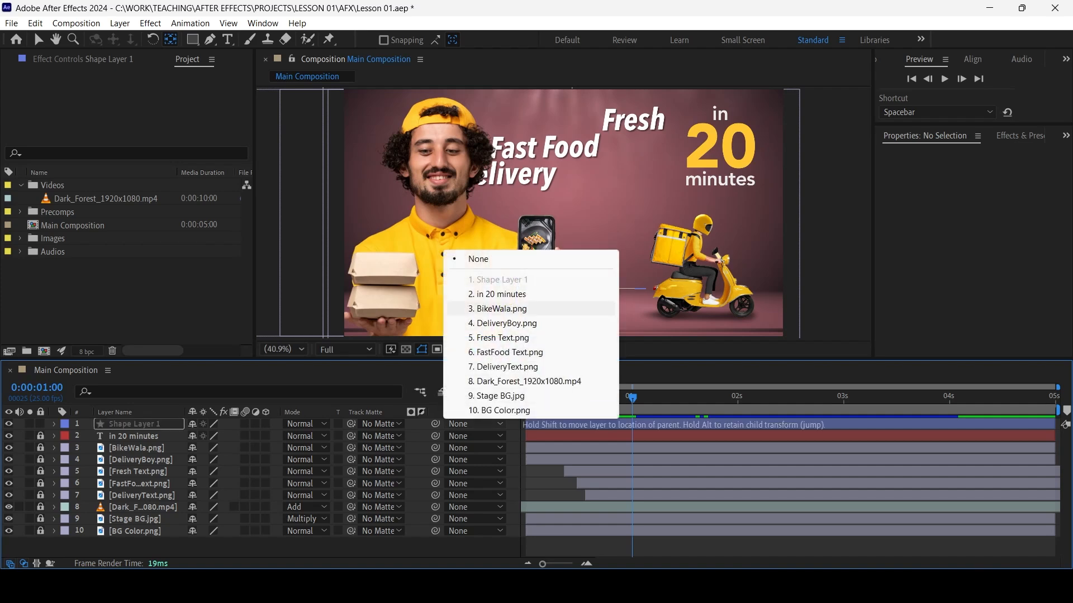
pyautogui.click(501, 308)
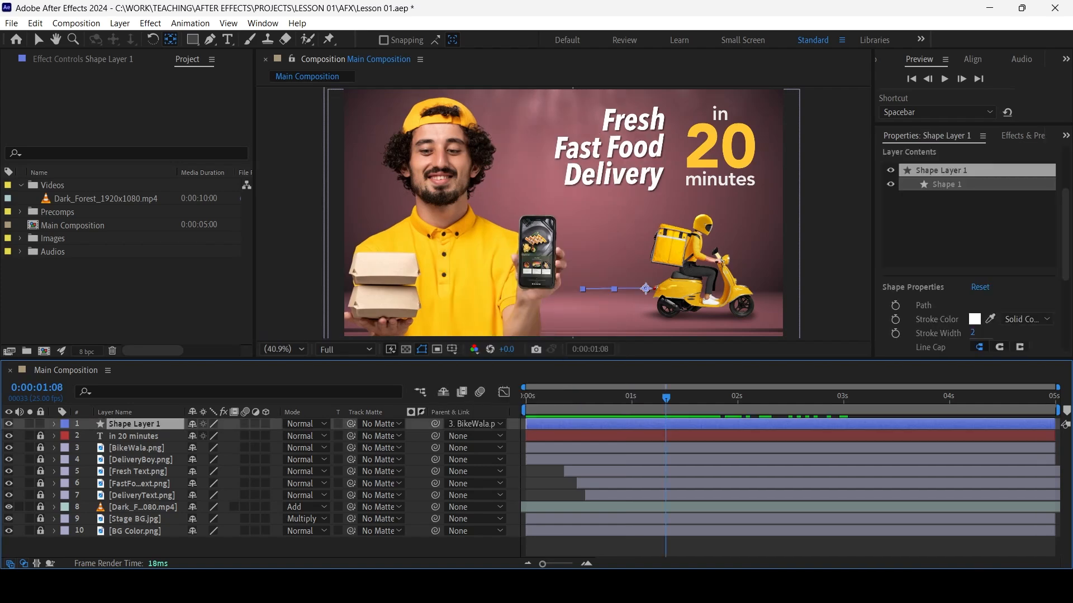
# Check the line's stroke width and inspect the line up close behind the scooter
pyautogui.moveTo(1065, 235); pyautogui.dragTo(1065, 250)
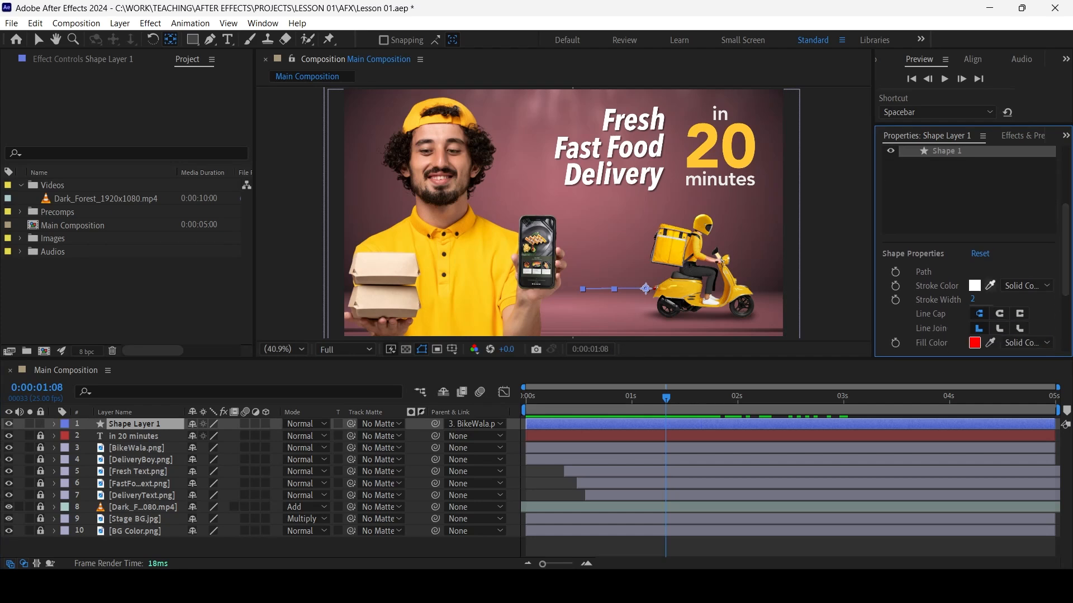
pyautogui.click(974, 299)
pyautogui.press('Return')
pyautogui.click(721, 547)
pyautogui.scroll(4, 585, 313)
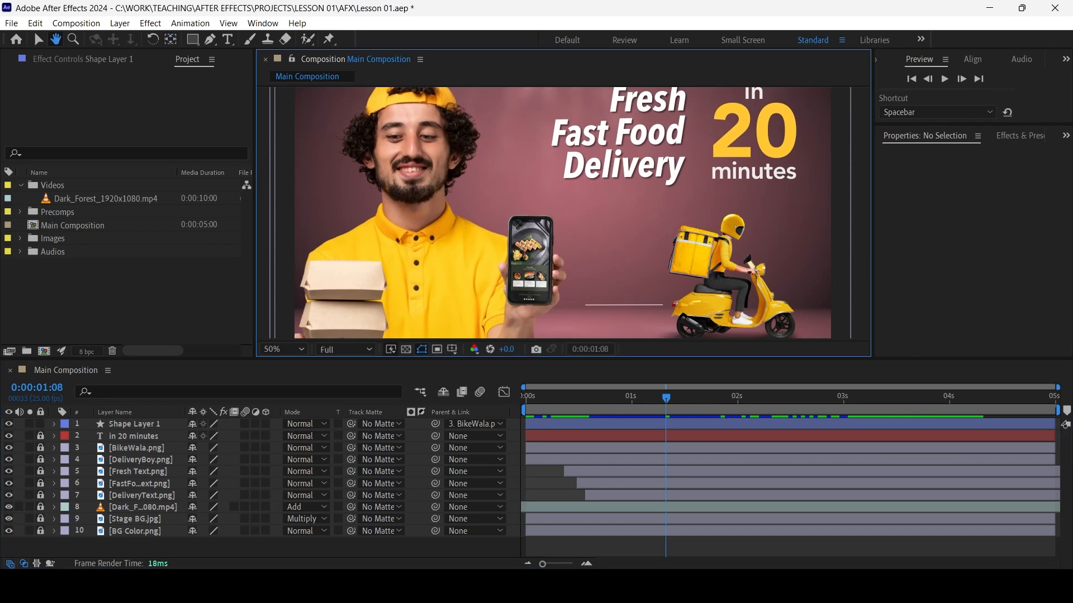
pyautogui.moveTo(585, 313); pyautogui.dragTo(420, 313)
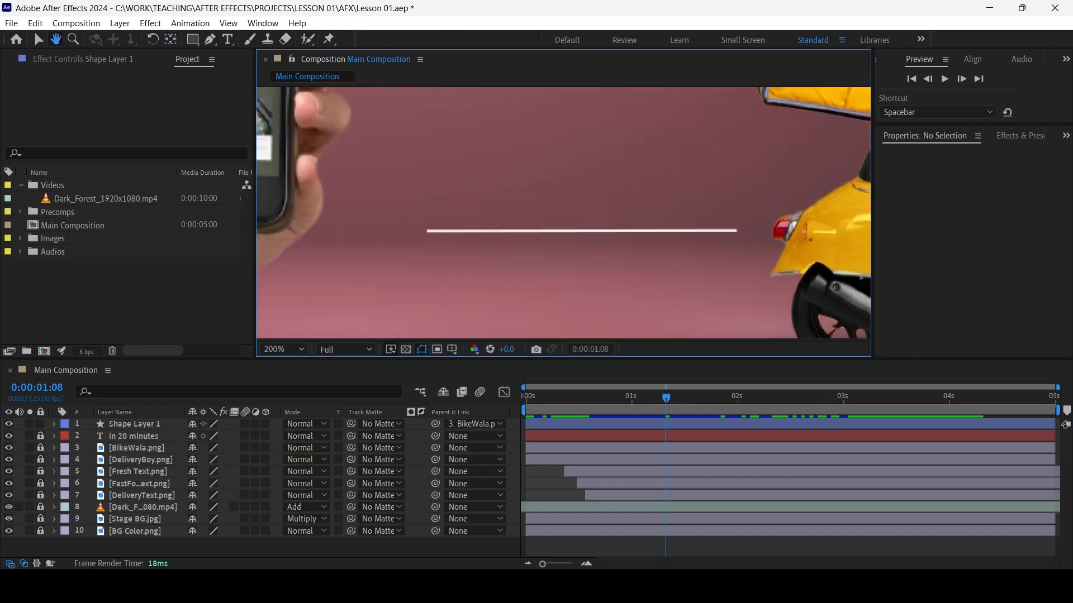
# Examine the path, stroke and fill contents of Shape 1 inside Shape Layer 1
pyautogui.press('g')
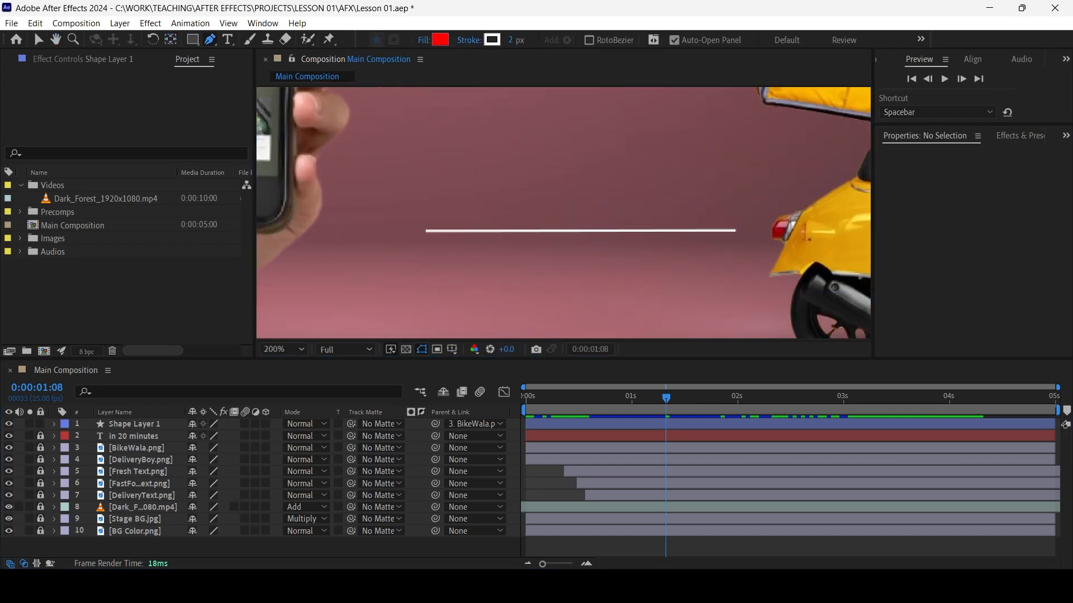
pyautogui.click(134, 424)
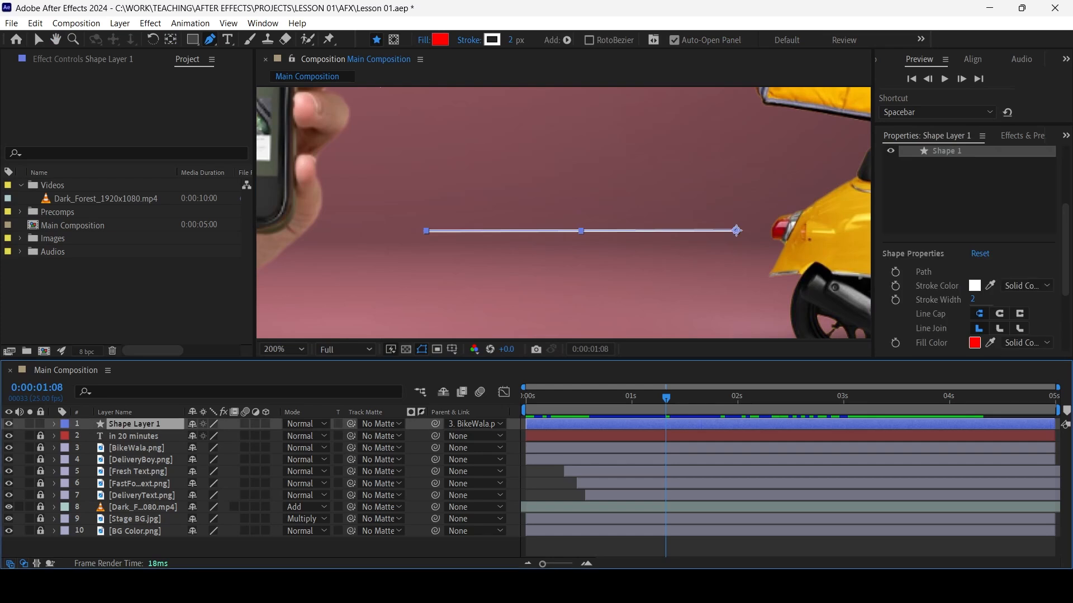
pyautogui.click(54, 424)
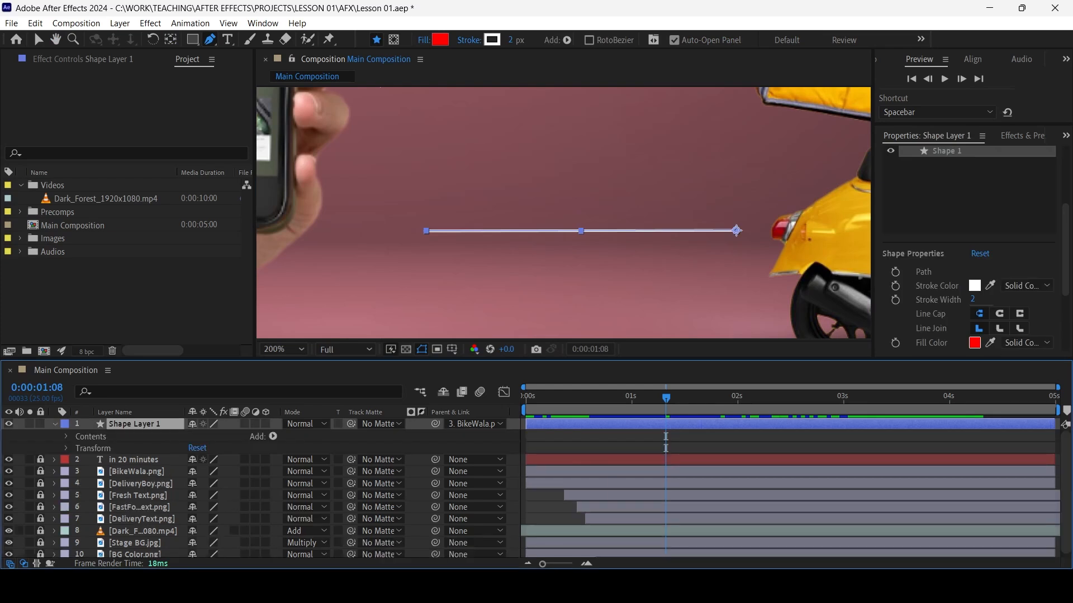
pyautogui.click(65, 437)
pyautogui.click(78, 448)
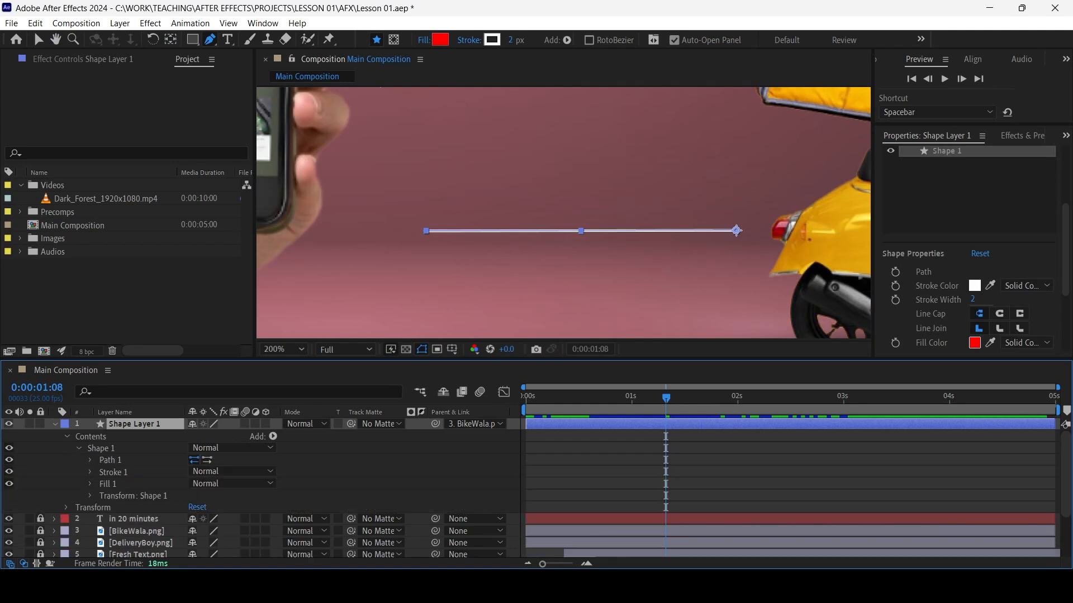
pyautogui.click(78, 448)
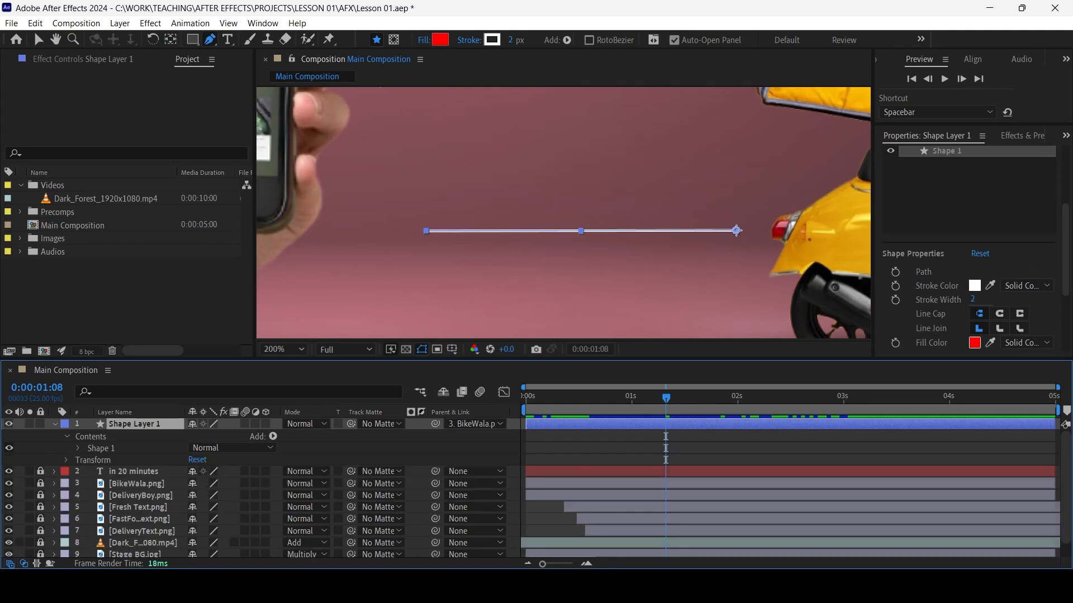
pyautogui.click(65, 437)
pyautogui.moveTo(736, 231); pyautogui.dragTo(738, 231)
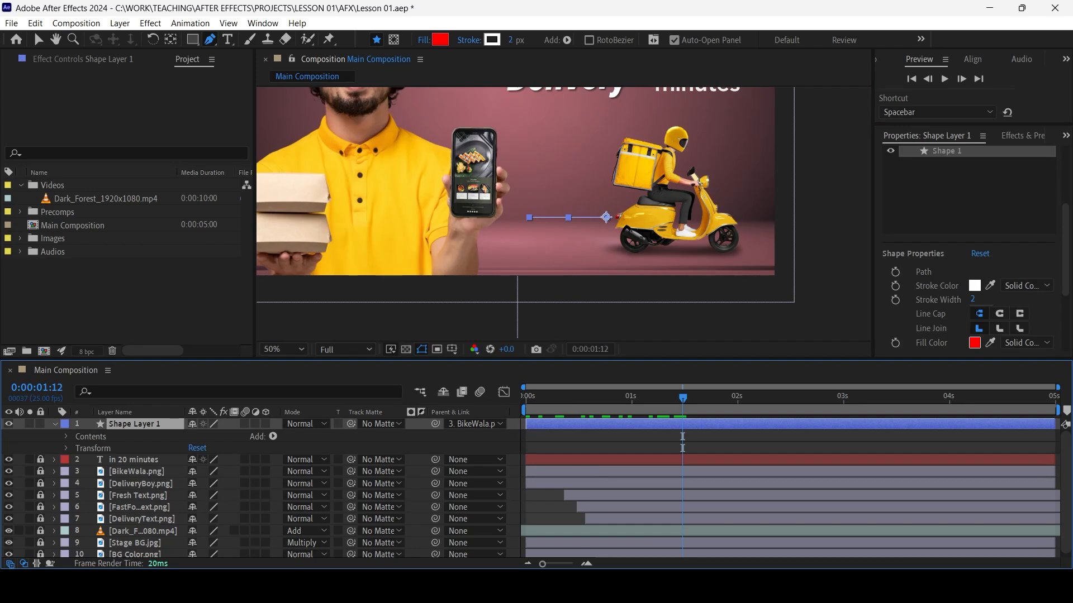
# Show the Transform properties of Shape Layer 1 and unlink its Scale proportions
pyautogui.click(66, 448)
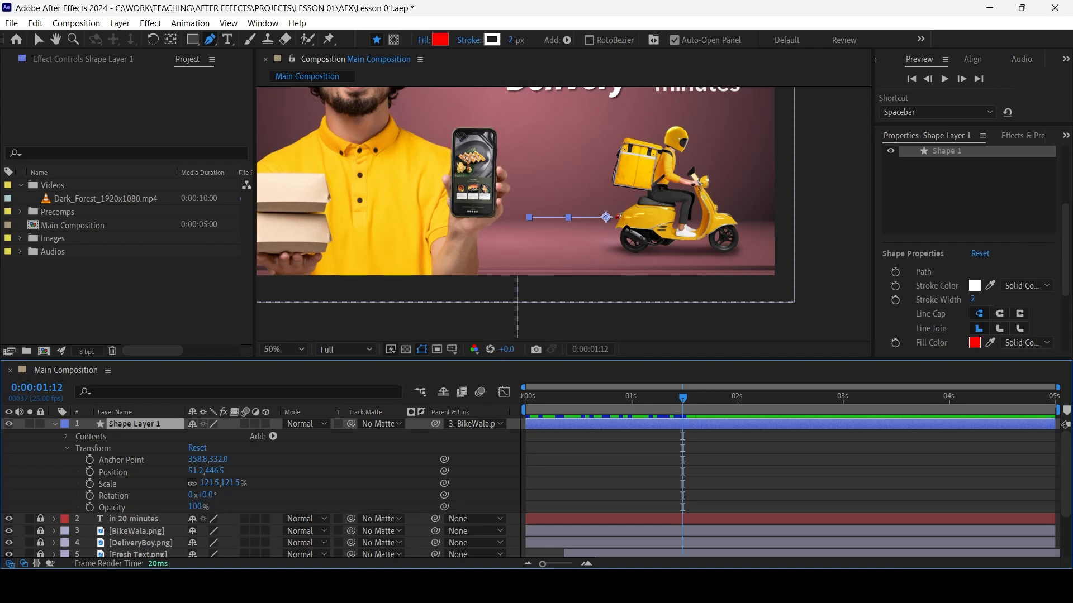
pyautogui.click(192, 484)
pyautogui.press('Tab')
pyautogui.moveTo(210, 484)
pyautogui.mouseDown()
pyautogui.moveTo(222, 484)
pyautogui.moveTo(196, 484)
pyautogui.moveTo(210, 483)
pyautogui.mouseUp()
pyautogui.hotkey('ctrl', 'z')
# Keyframe the line's horizontal Scale from 121.5% at 0:00:01:00 to 0% at about 0:00:02:12
pyautogui.moveTo(683, 398); pyautogui.dragTo(788, 398)
pyautogui.click(90, 484)
pyautogui.moveTo(209, 483); pyautogui.dragTo(142, 483)
pyautogui.click(205, 483)
pyautogui.press('Return')
# Preview the shrinking line and retime its Scale keyframes to about 0:00:00:16 and 0:00:01:07
pyautogui.press('space')
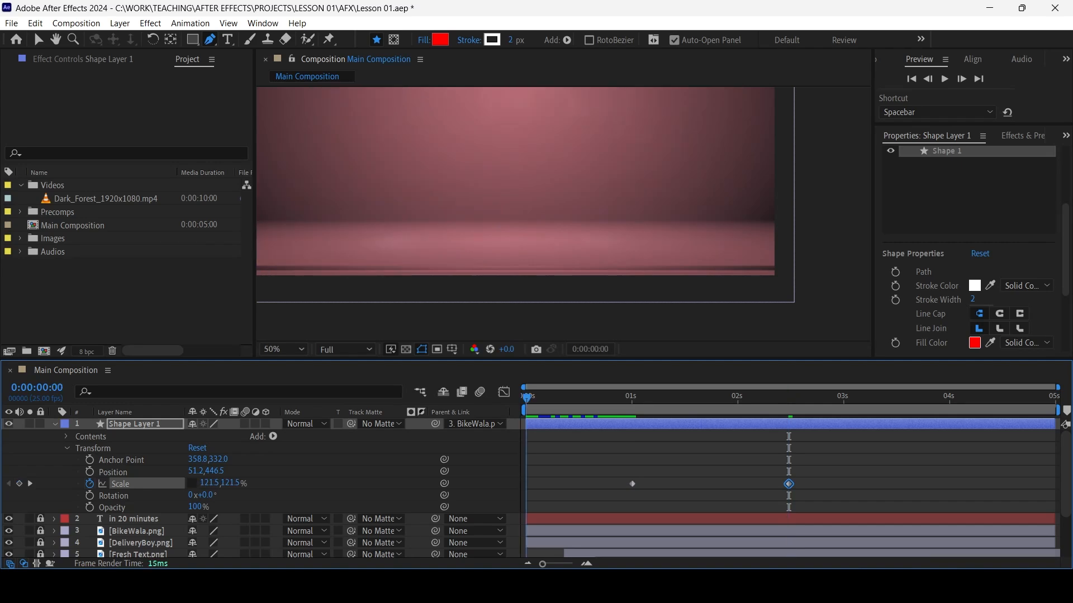
pyautogui.press('space')
pyautogui.hotkey('ctrl', 'shift', 'a')
pyautogui.moveTo(792, 486); pyautogui.dragTo(734, 481)
pyautogui.hotkey('ctrl', 'shift', 'a')
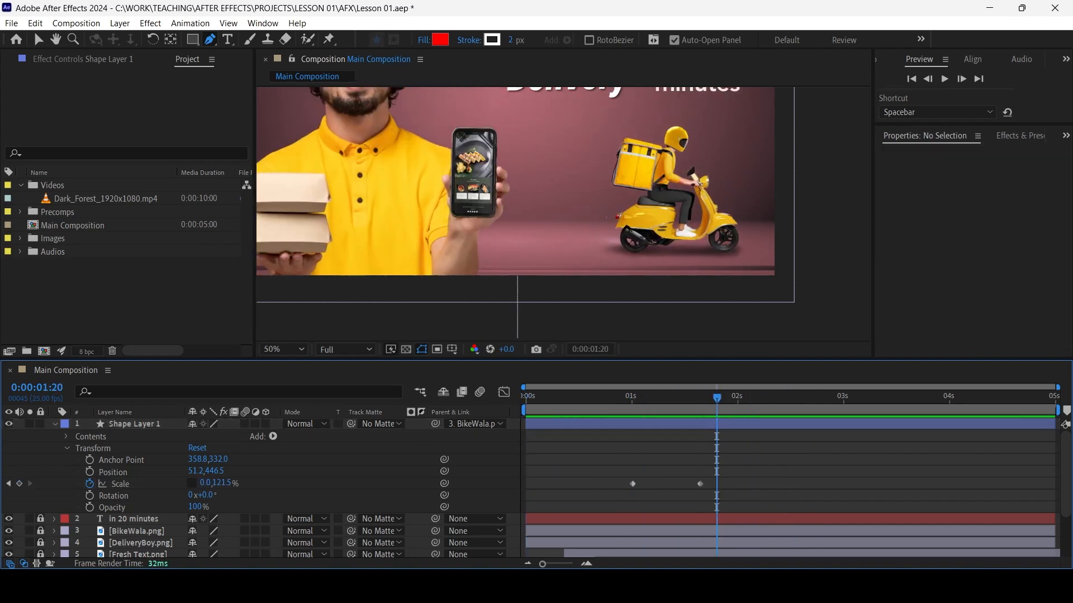
pyautogui.moveTo(700, 485); pyautogui.dragTo(670, 484)
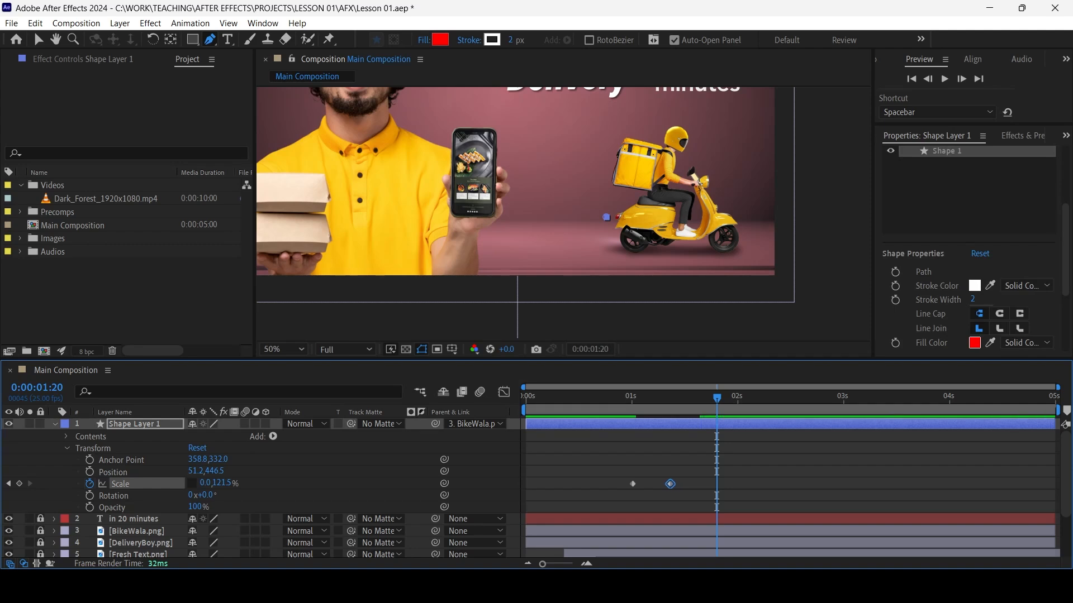
pyautogui.press('space')
pyautogui.press('space')
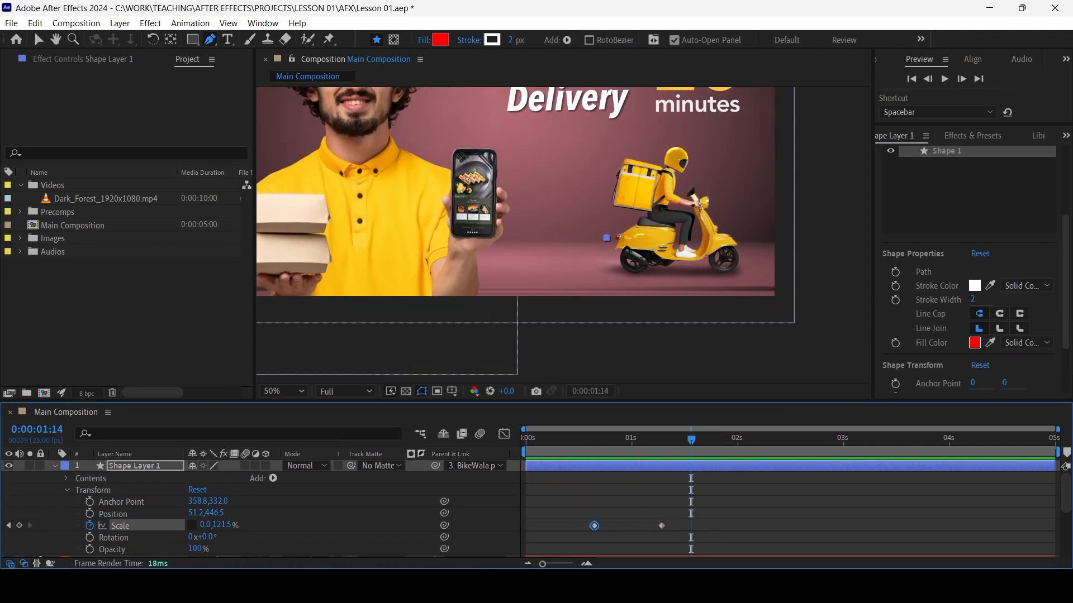
# Collapse the properties of Shape Layer 1, duplicate the layer, and play the composition
pyautogui.click(55, 466)
pyautogui.click(135, 466)
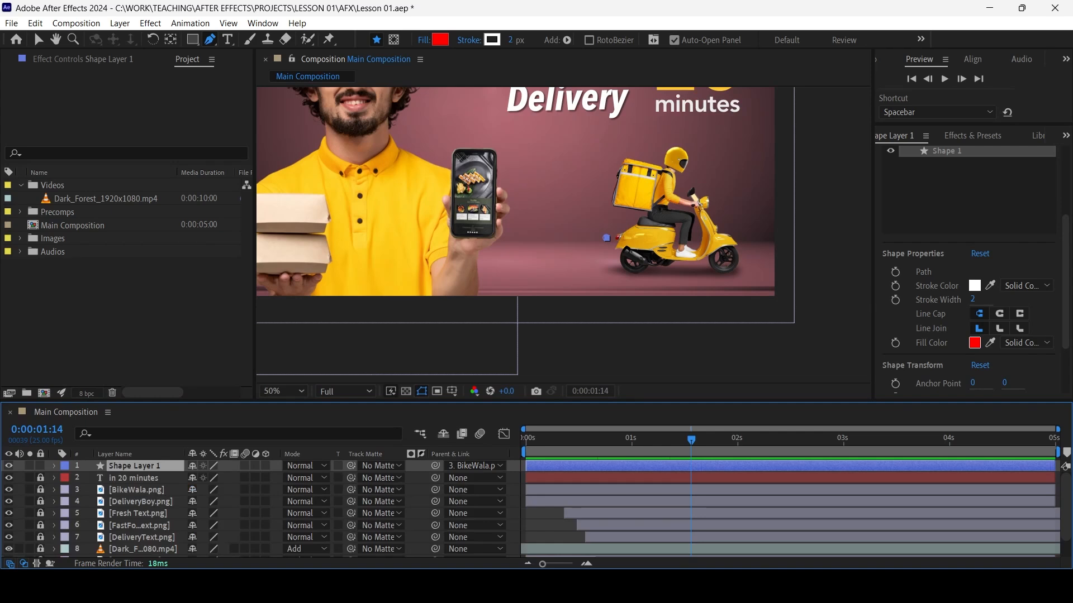
pyautogui.hotkey('ctrl', 'd')
pyautogui.press('space')
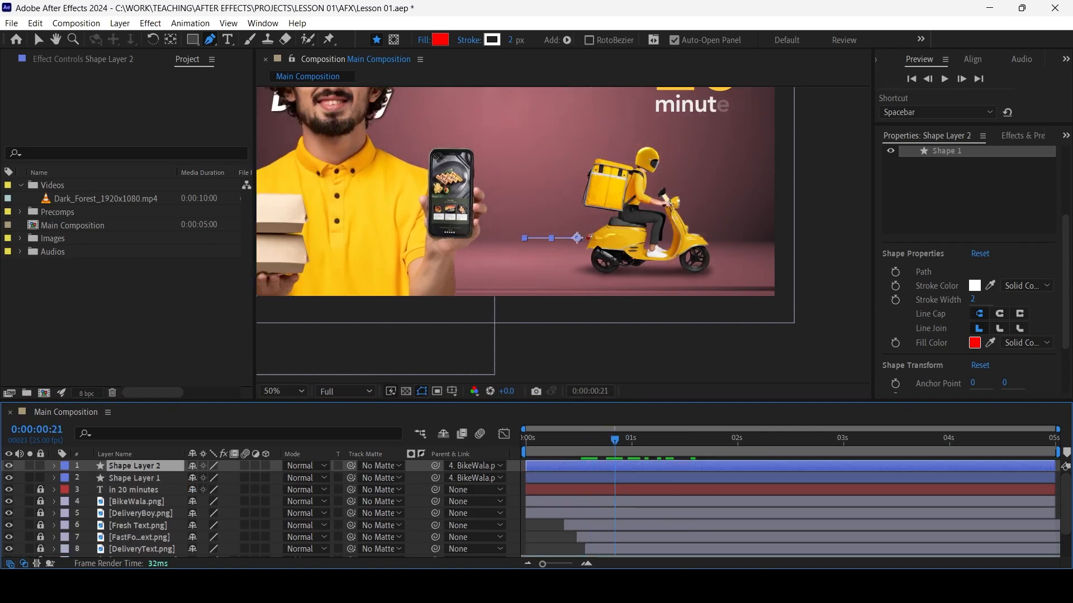
# Nudge the duplicated speed line on Shape Layer 2 just above and behind the original line, and duplicate it
pyautogui.hotkey('shift', 'Up')
pyautogui.hotkey('shift', 'Up')
pyautogui.hotkey('shift', 'Left')
pyautogui.hotkey('shift', 'Left')
pyautogui.hotkey('shift', 'Down')
pyautogui.hotkey('ctrl', 'd')
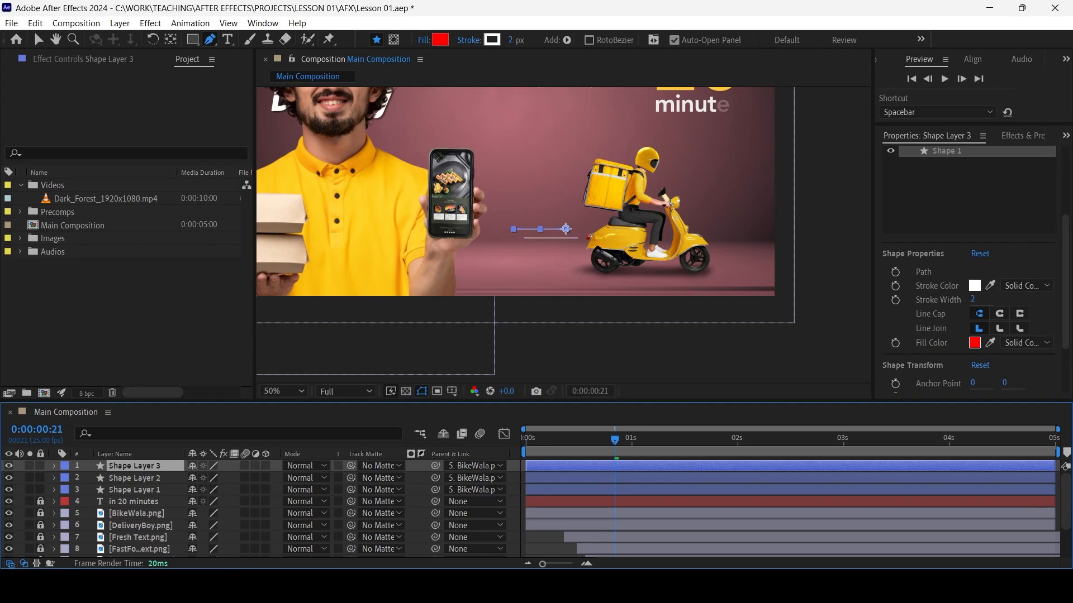
# Nudge Shape Layer 2 below the original line, slightly offset horizontally, and duplicate the speed line for a fourth one above the others
pyautogui.click(135, 479)
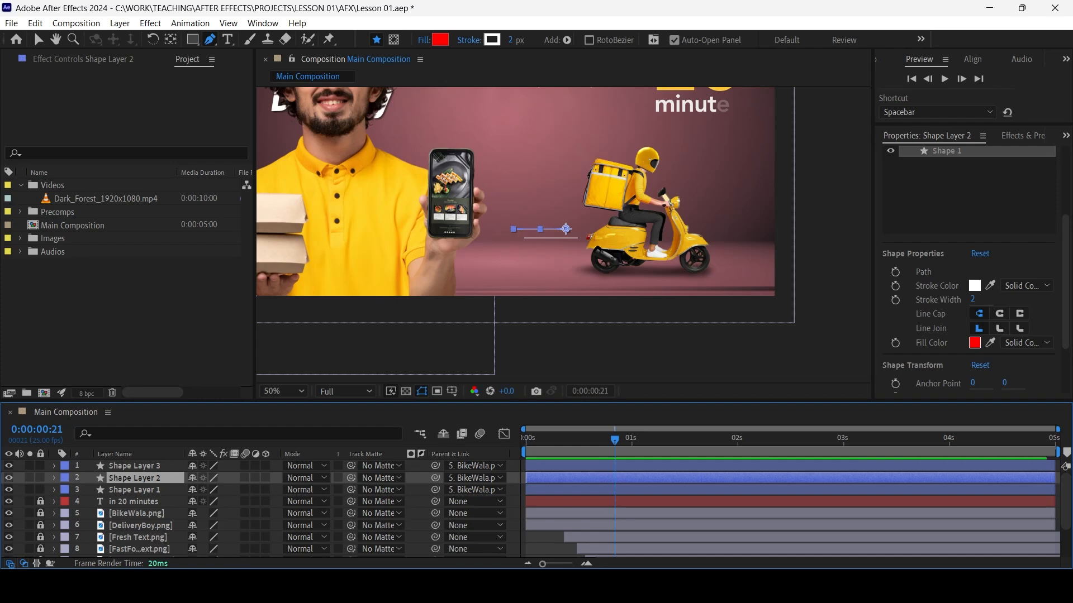
pyautogui.hotkey('shift', 'Down')
pyautogui.hotkey('shift', 'Down')
pyautogui.hotkey('shift', 'Down')
pyautogui.hotkey('shift', 'Right')
pyautogui.hotkey('shift', 'Down')
pyautogui.hotkey('shift', 'Up')
pyautogui.hotkey('ctrl', 'd')
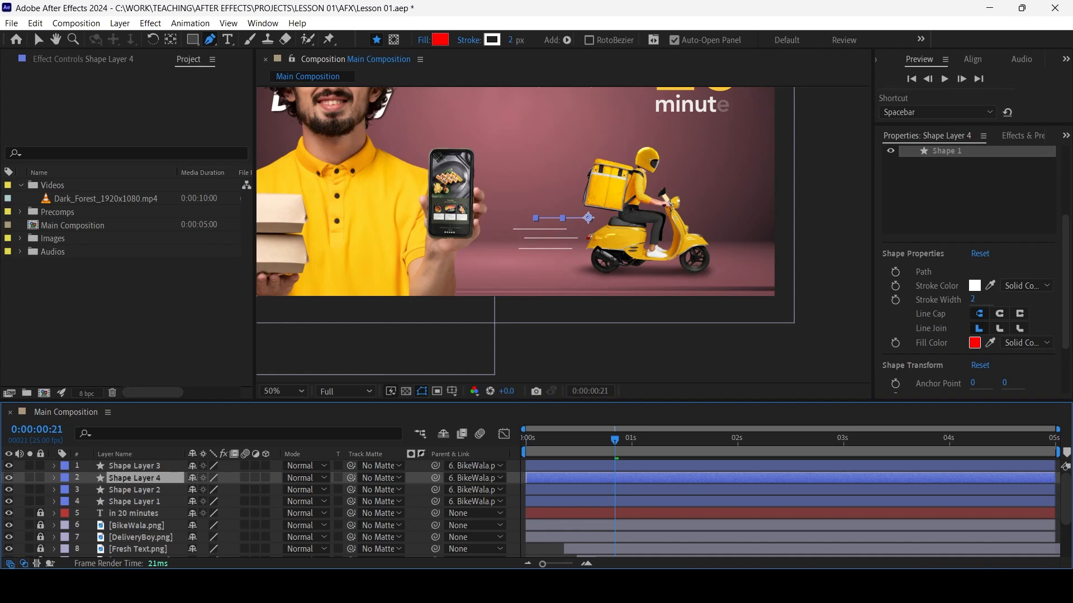
# Preview the four speed lines trailing behind the scooter as it rides in
pyautogui.press('F2')
pyautogui.click(134, 478)
pyautogui.press('F2')
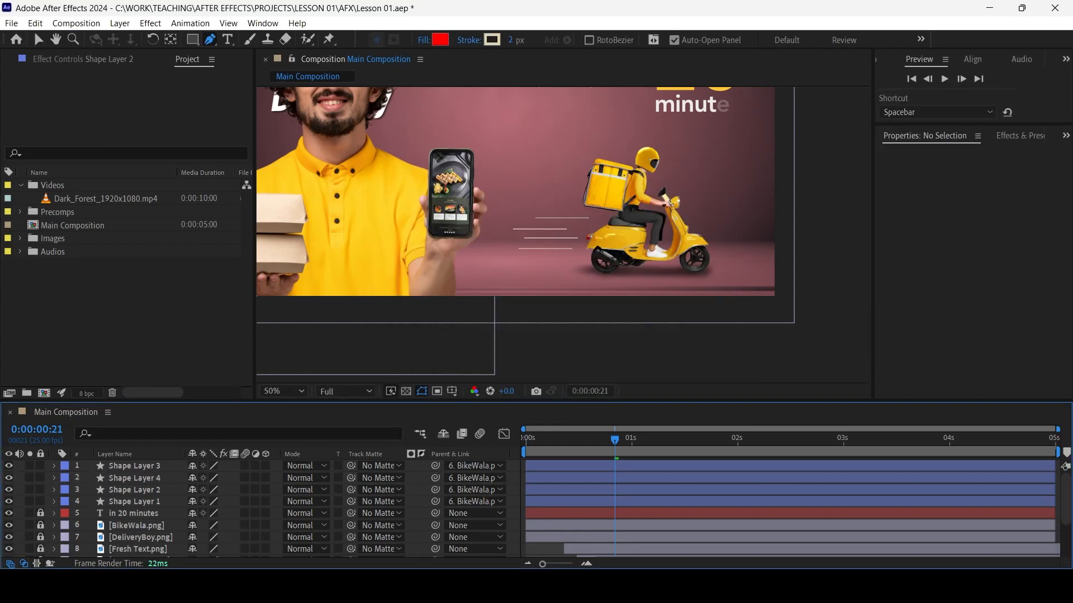
pyautogui.click(134, 489)
pyautogui.click(134, 478)
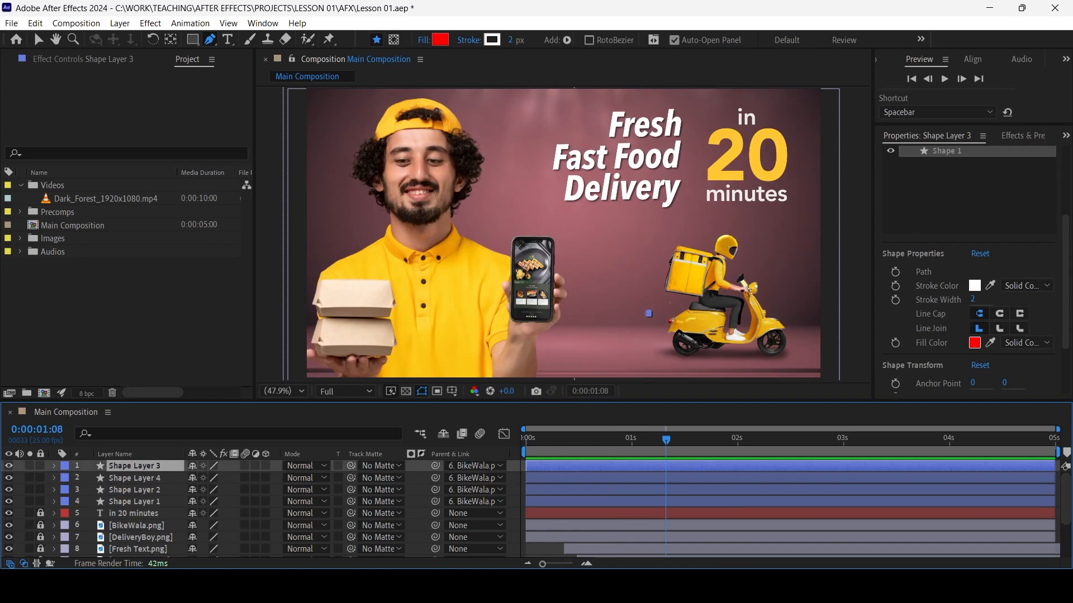
pyautogui.press('space')
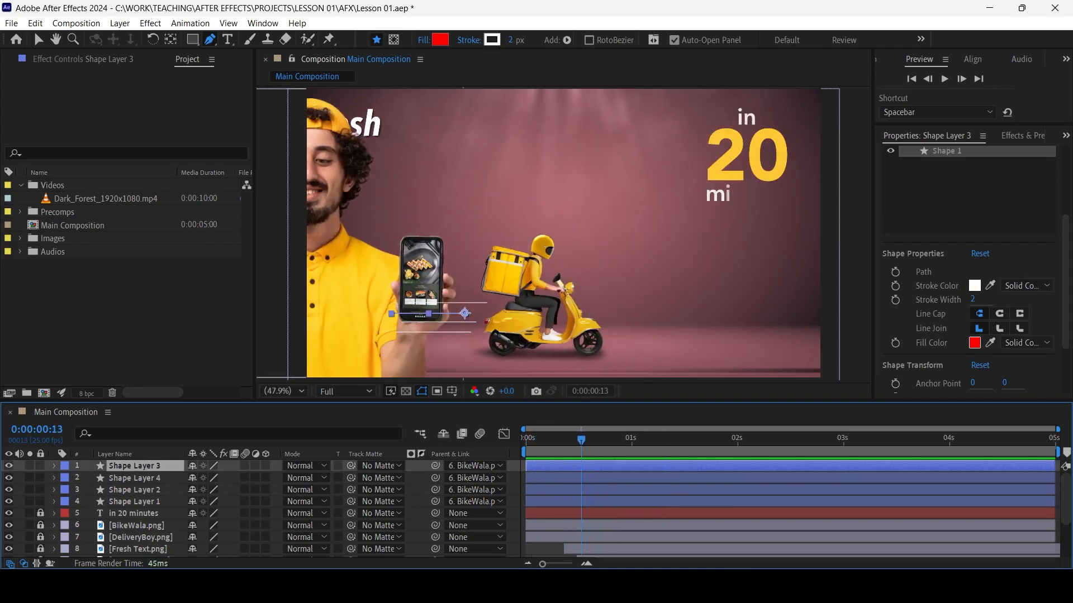
# Select all four speed-line shape layers and move them below the DeliveryText.png layer in the stack
pyautogui.press('v')
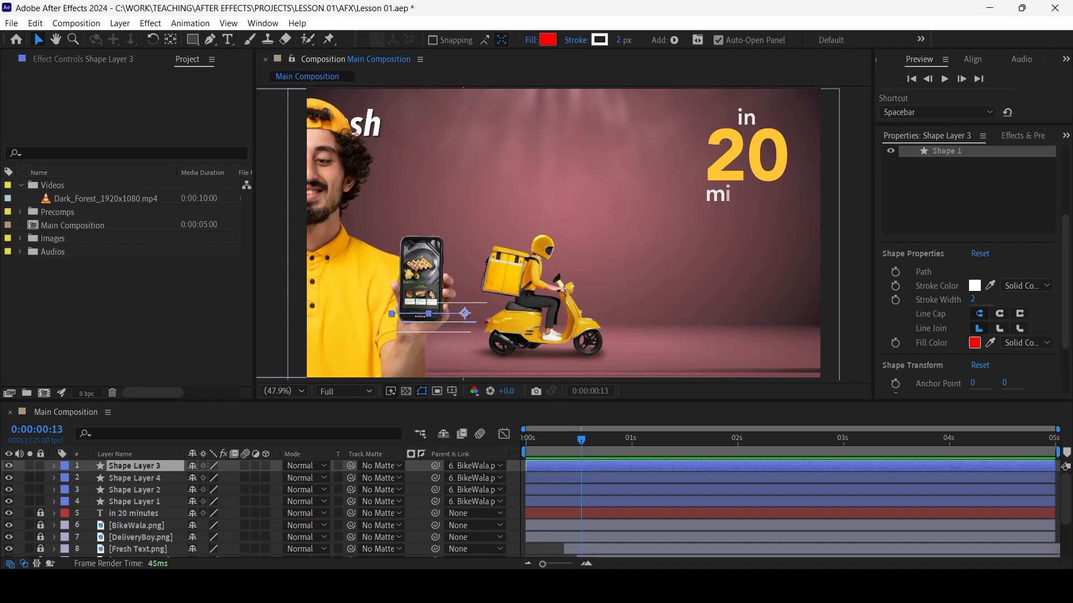
pyautogui.keyDown('shift'); pyautogui.click(134, 502); pyautogui.keyUp('shift')
pyautogui.scroll(-1, 134, 502)
pyautogui.moveTo(167, 467); pyautogui.dragTo(168, 545)
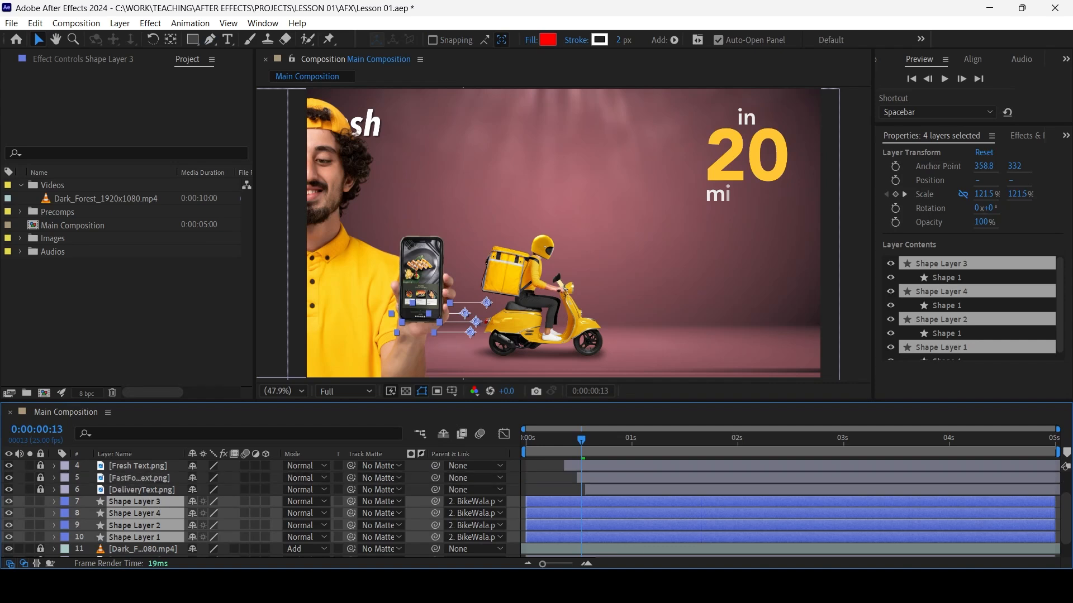
# Deselect the layers and play the composition from the start to check the reordered speed lines
pyautogui.press('F2')
pyautogui.press('Home')
pyautogui.press('space')
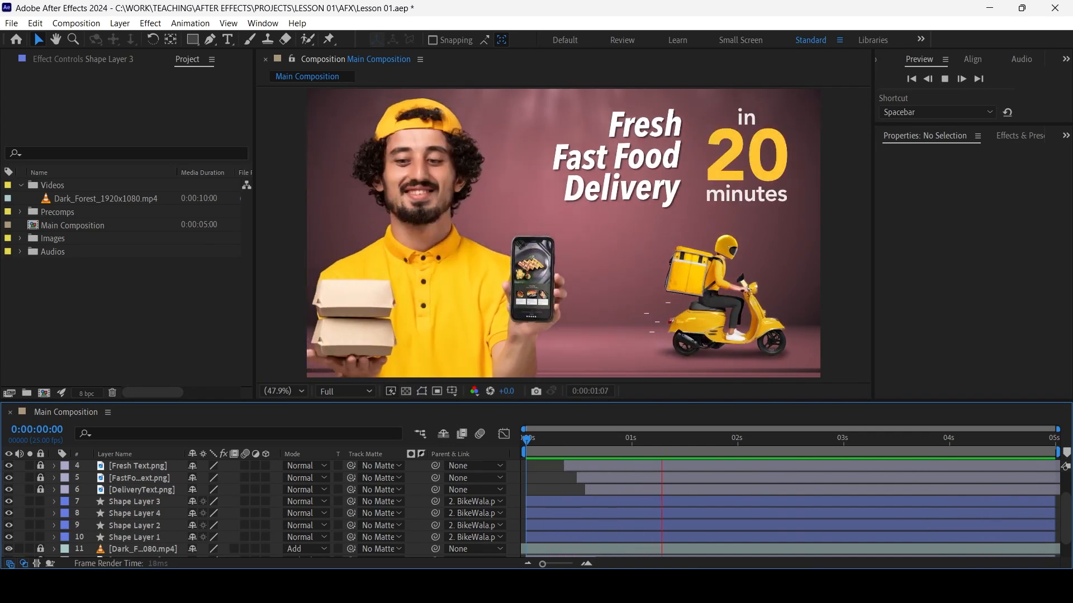
pyautogui.press('space')
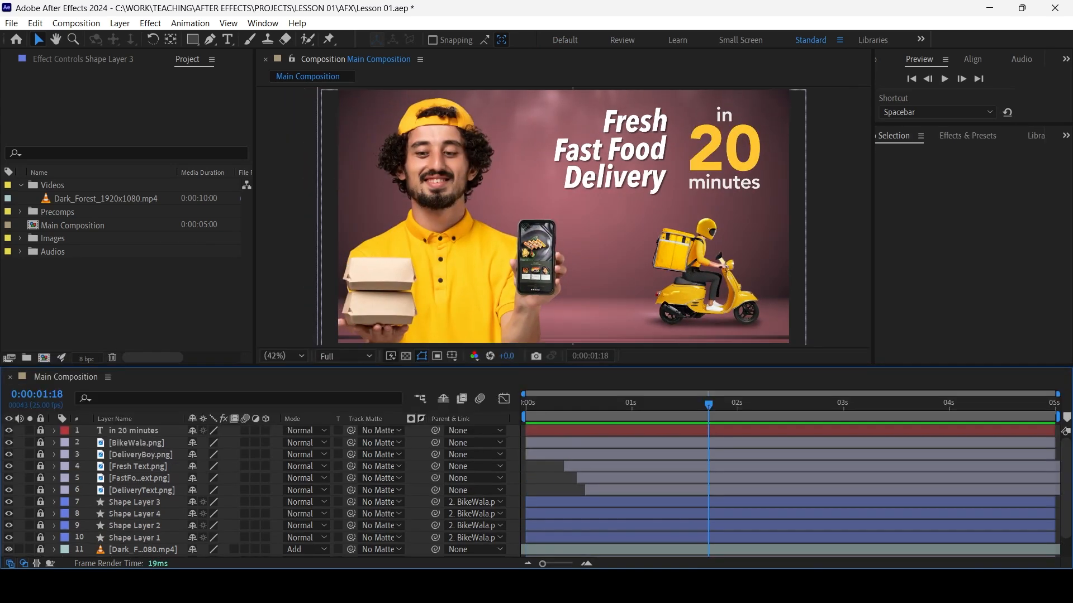
# Unlock the BikeWala.png layer, reveal its Transform properties, retime its last Position keyframe to 0:00:03:00 and play it back
pyautogui.click(40, 443)
pyautogui.click(699, 271)
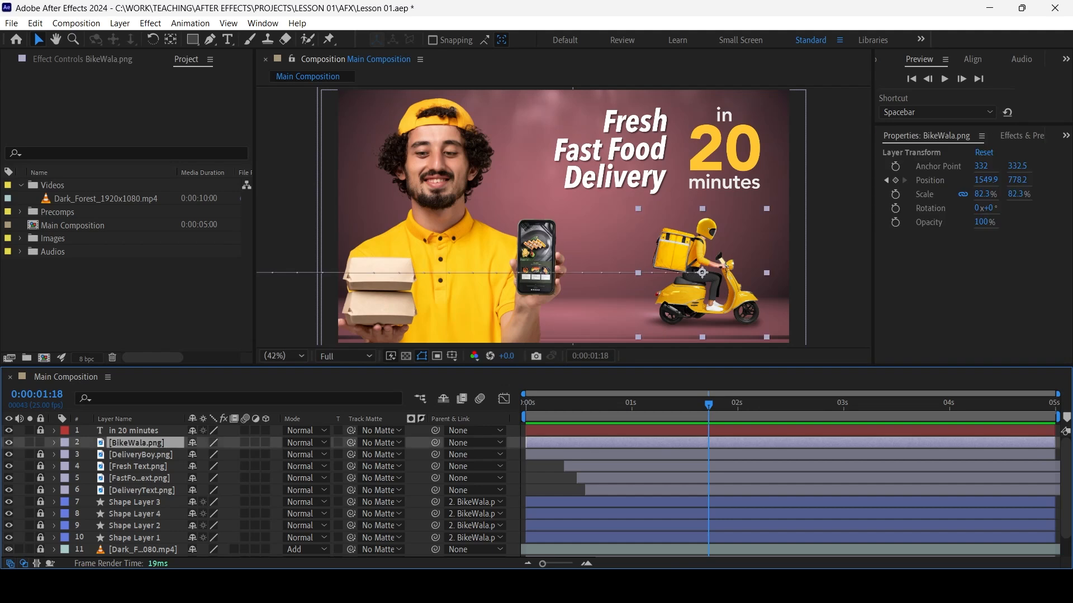
pyautogui.click(54, 443)
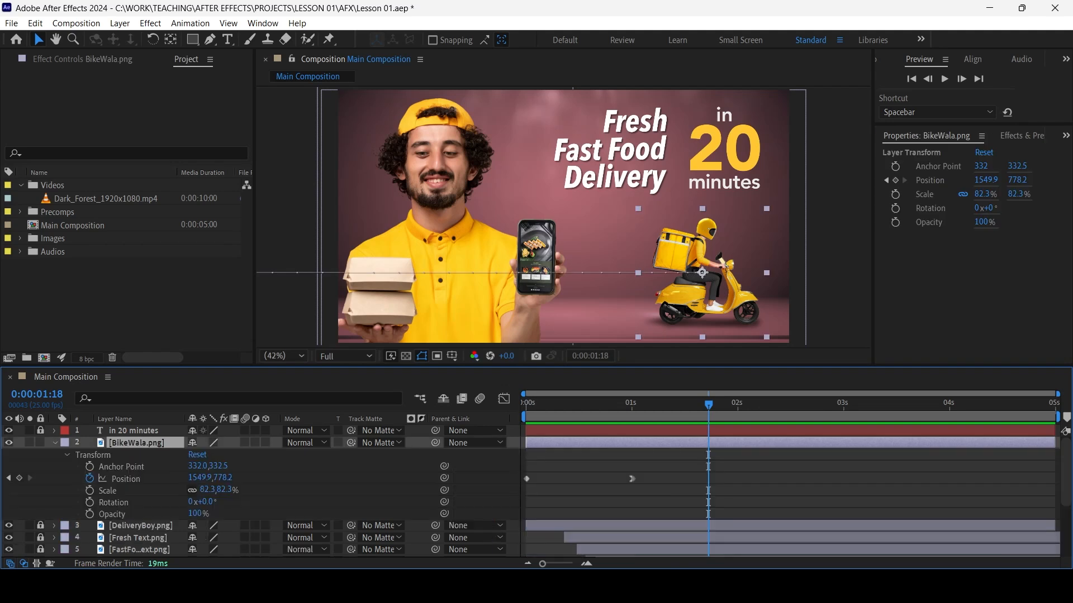
pyautogui.press('space')
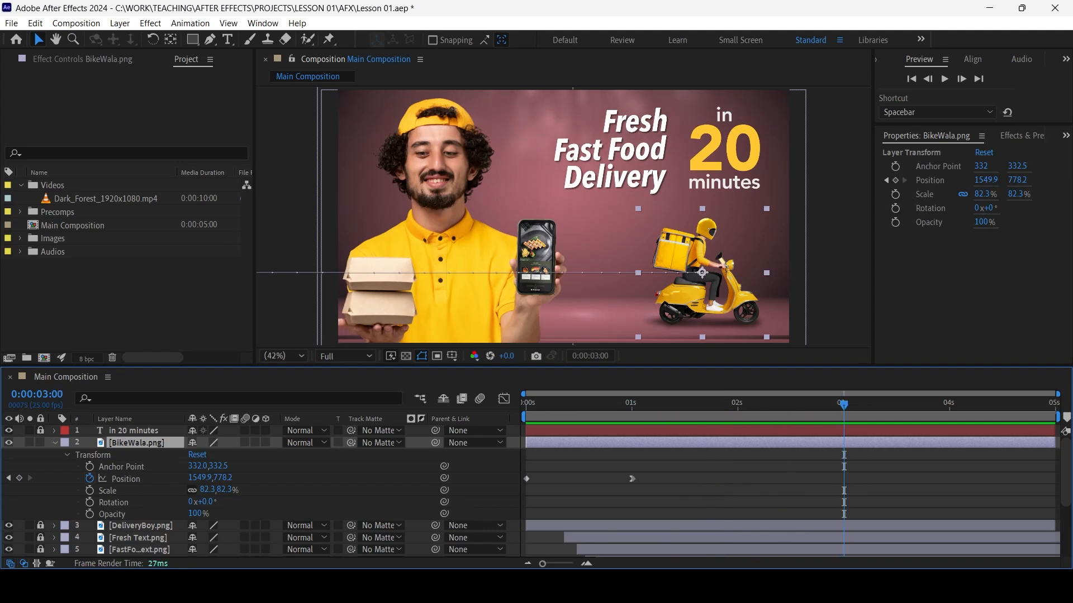
pyautogui.moveTo(631, 478); pyautogui.dragTo(843, 479)
pyautogui.press('Home')
pyautogui.press('space')
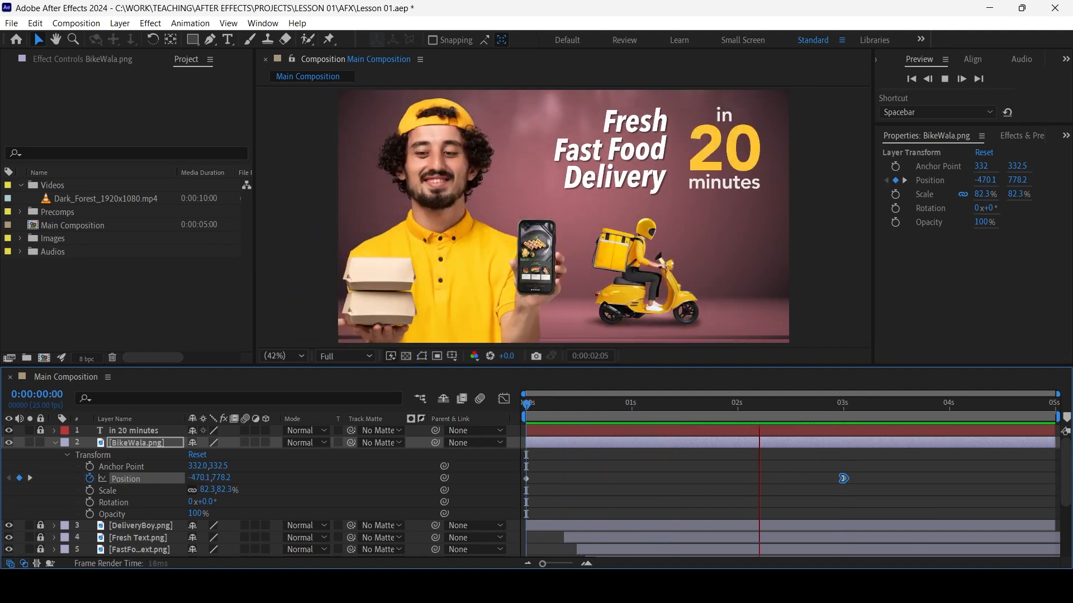
# Move the BikeWala.png layer below DeliveryBoy.png and preview the scooter passing behind the delivery boy
pyautogui.press('space')
pyautogui.moveTo(137, 443); pyautogui.dragTo(124, 537)
pyautogui.click(643, 503)
pyautogui.moveTo(675, 405); pyautogui.dragTo(623, 405)
pyautogui.press('space')
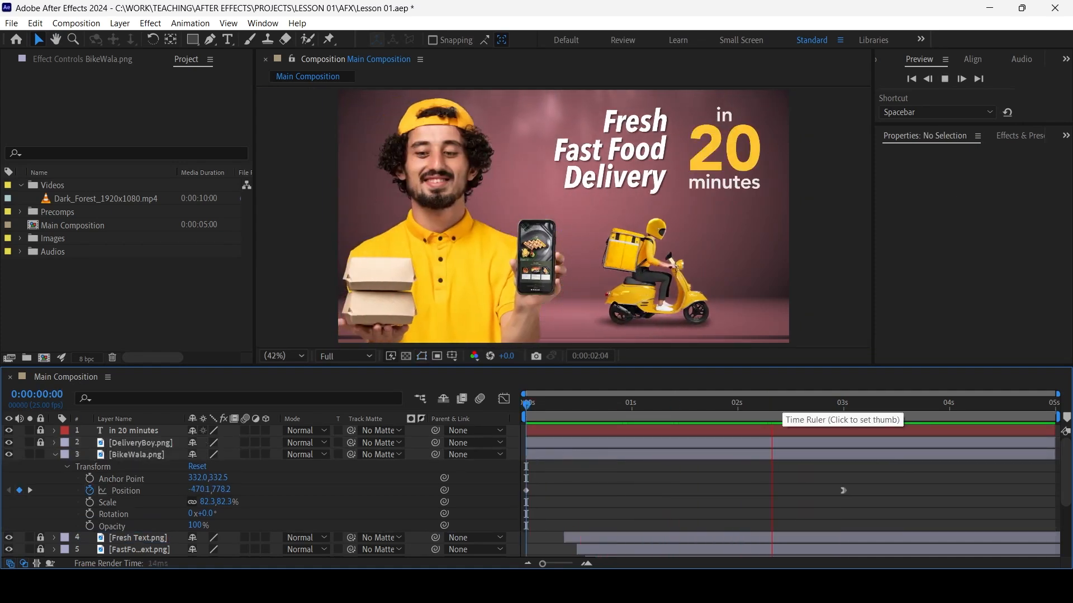
pyautogui.press('space')
# Add a Position keyframe to BikeWala.png at 0:00:02:12, retime it to 0:00:01:00 and preview the scooter's motion
pyautogui.moveTo(831, 405); pyautogui.dragTo(789, 405)
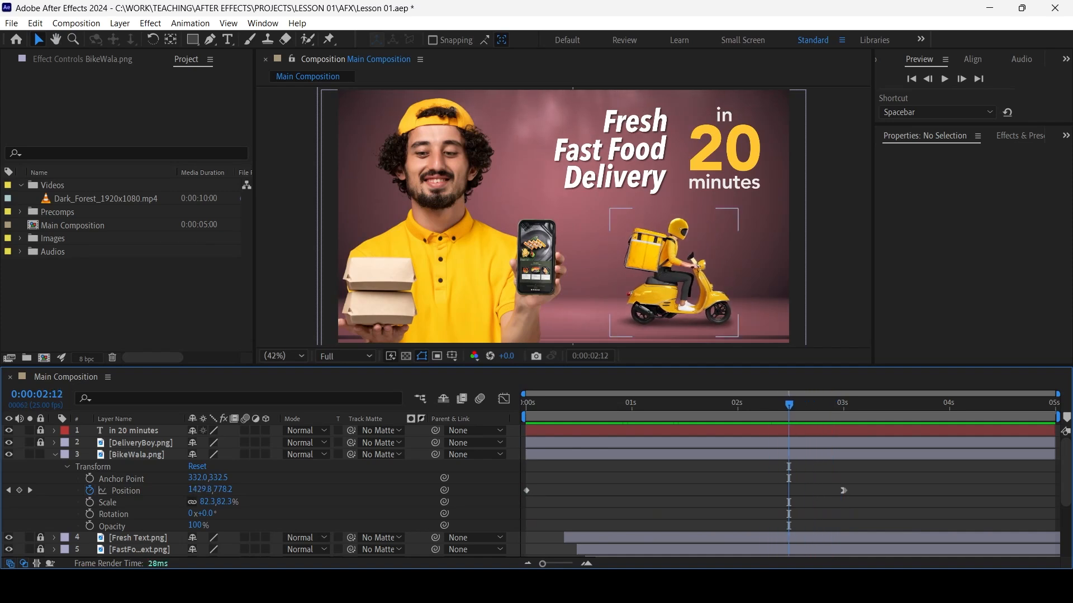
pyautogui.click(19, 491)
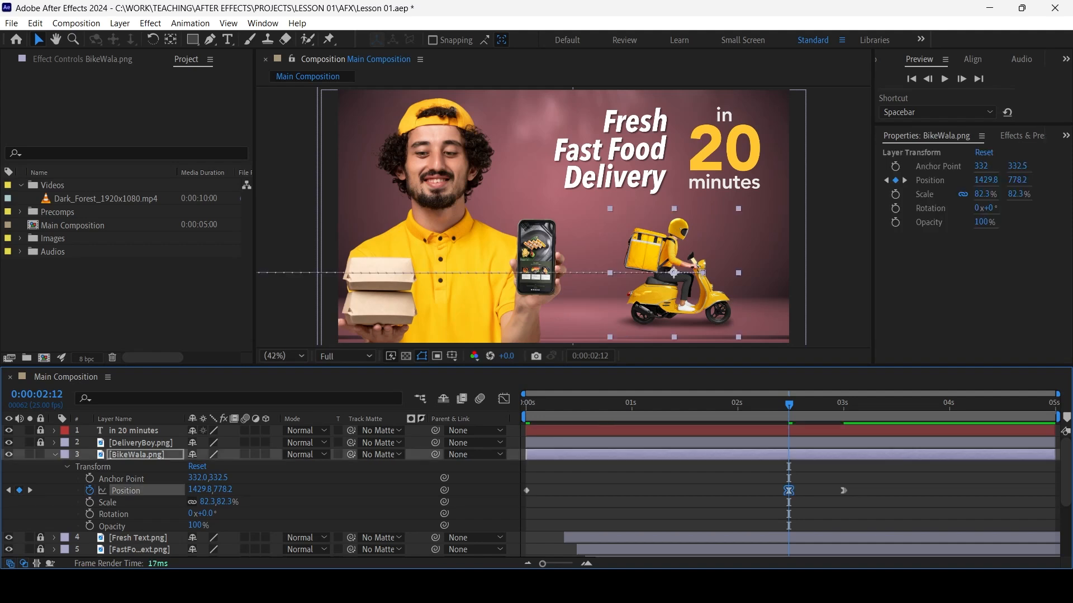
pyautogui.moveTo(789, 491); pyautogui.dragTo(632, 491)
pyautogui.press('space')
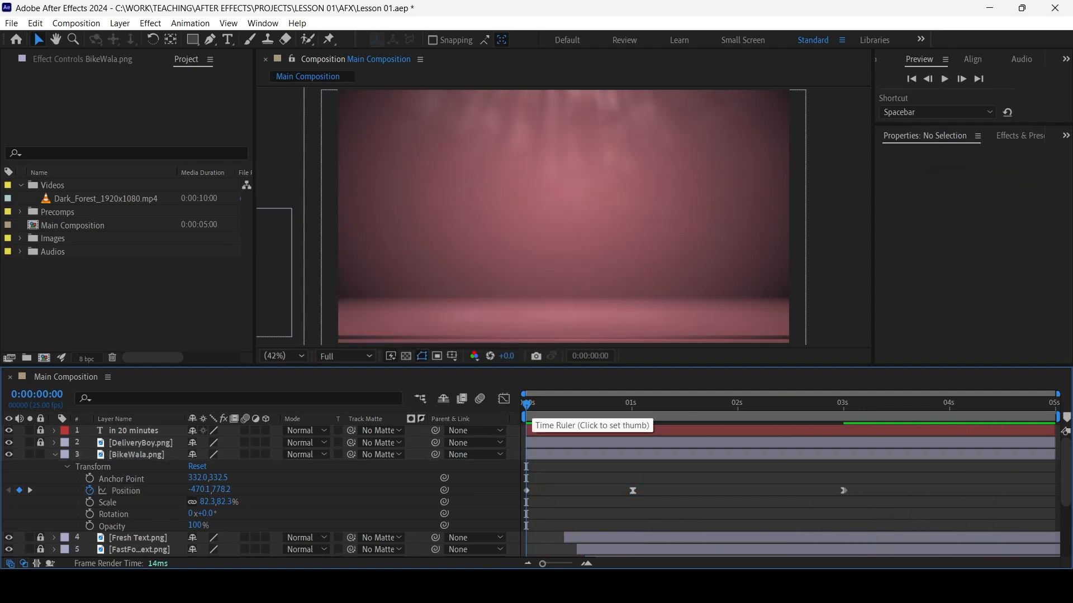
# Convert the scooter's Position keyframe at 0:00:01:00 to linear interpolation and return to the start of the composition
pyautogui.moveTo(527, 406); pyautogui.dragTo(594, 406)
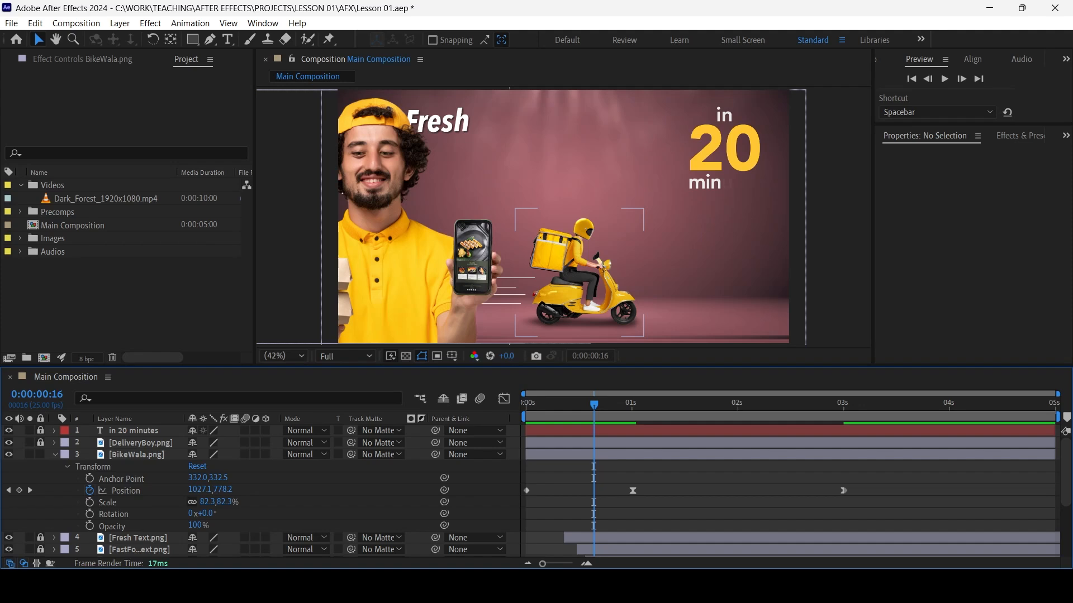
pyautogui.click(632, 490)
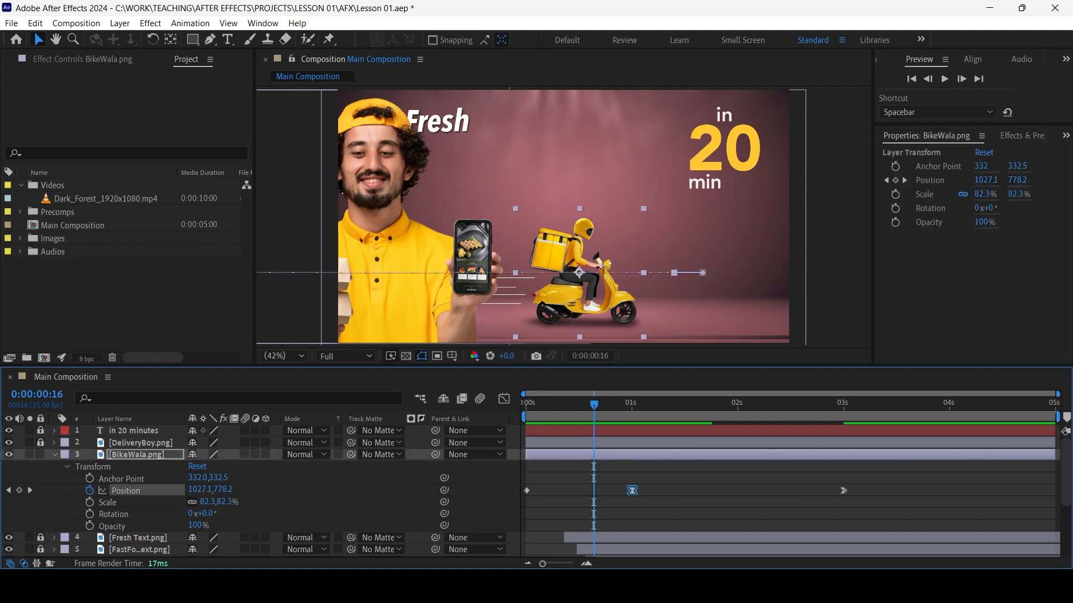
pyautogui.click(659, 511)
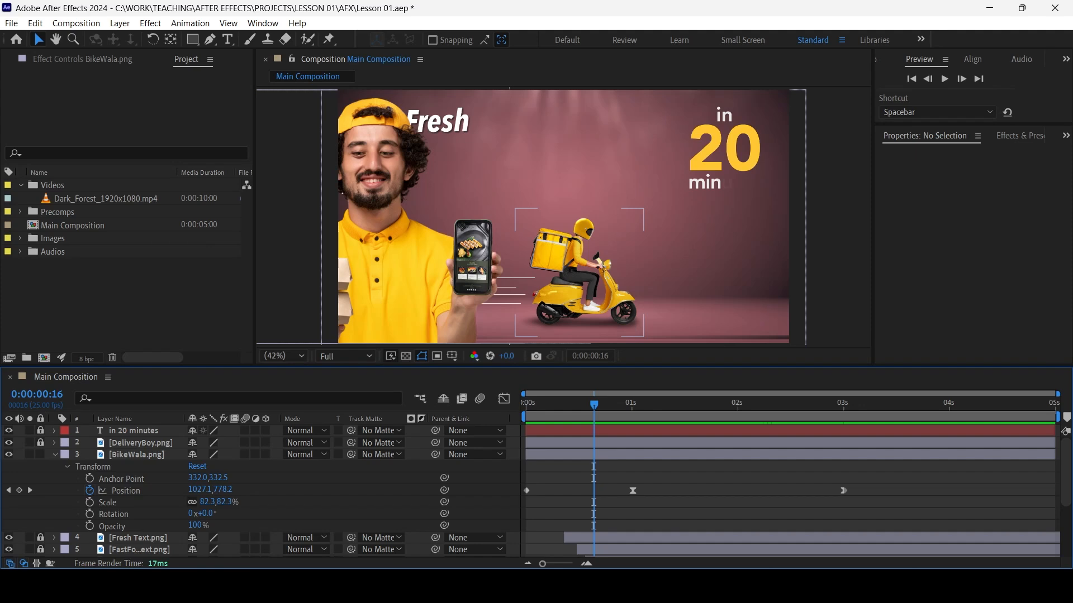
pyautogui.keyDown('ctrl'); pyautogui.click(633, 490); pyautogui.keyUp('ctrl')
pyautogui.moveTo(594, 404); pyautogui.dragTo(526, 404)
pyautogui.hotkey('ctrl', 'z')
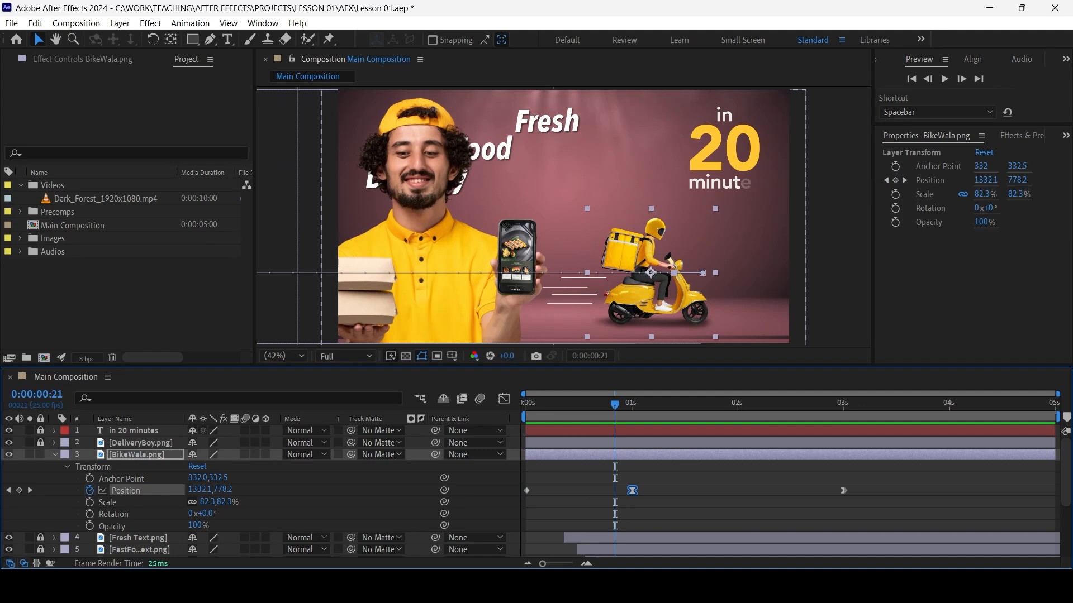
pyautogui.keyDown('ctrl'); pyautogui.click(632, 490); pyautogui.keyUp('ctrl')
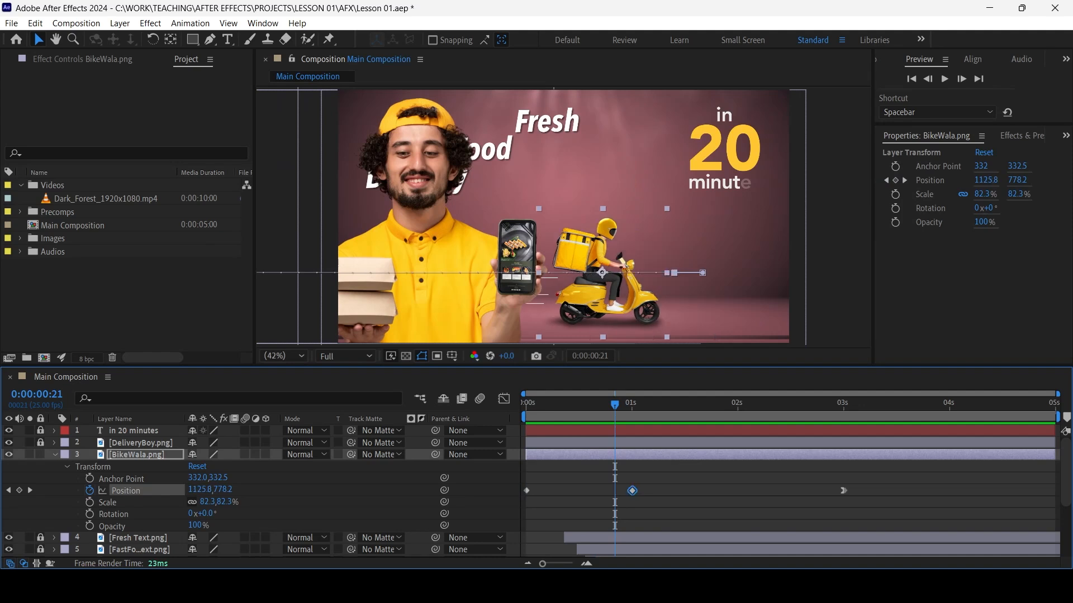
pyautogui.press('Home')
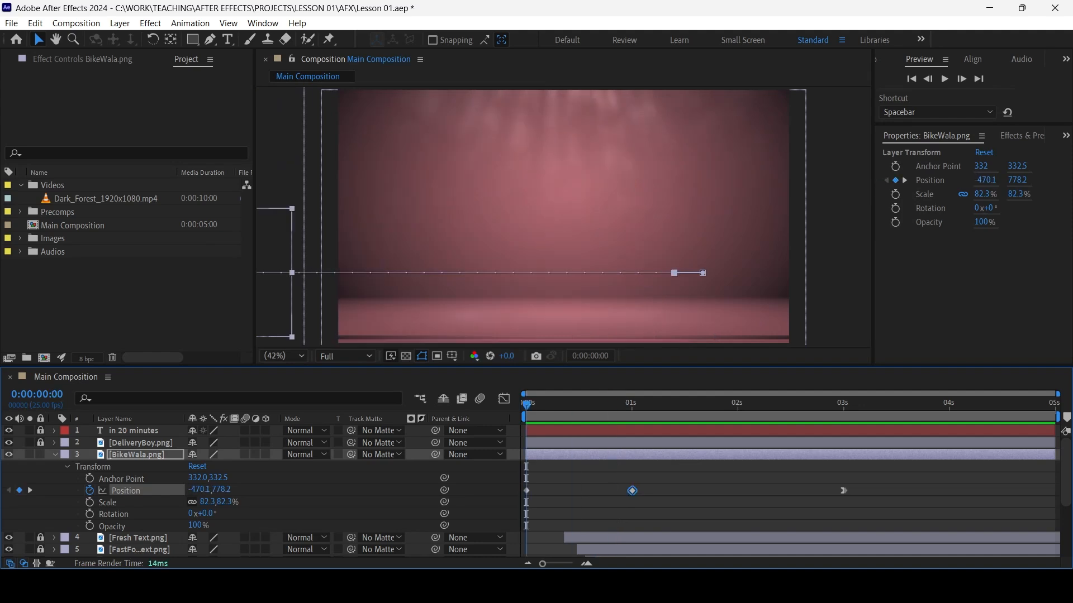
# Examine the easing options for the scooter's Position keyframe at 0:00:03:00, leaving the keyframe as it is
pyautogui.moveTo(824, 480); pyautogui.dragTo(860, 501)
pyautogui.click(860, 502)
pyautogui.rightClick(843, 491)
pyautogui.moveTo(902, 478)
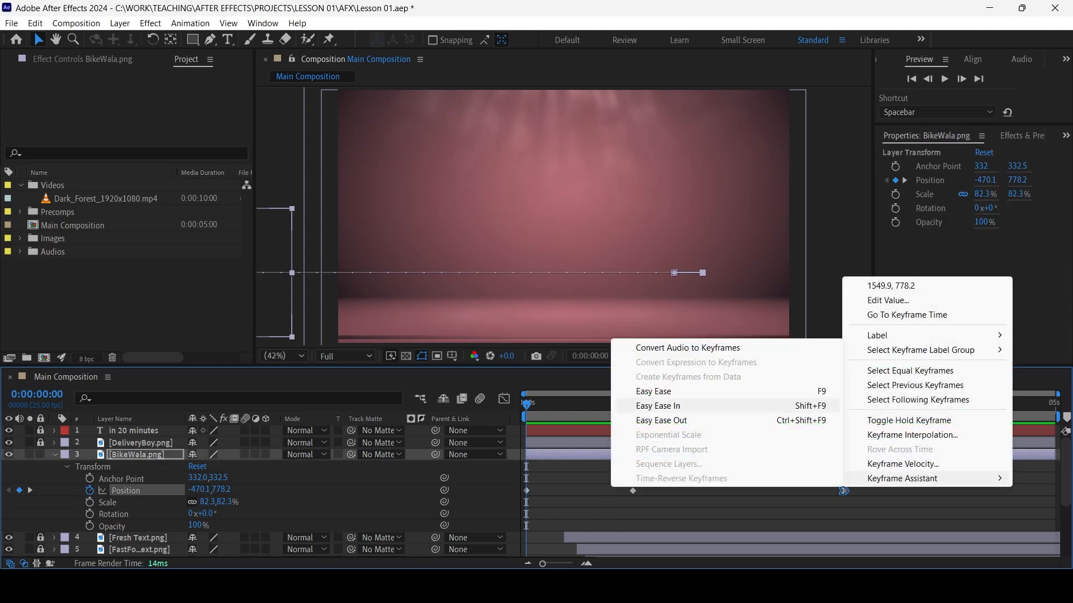
pyautogui.click(793, 508)
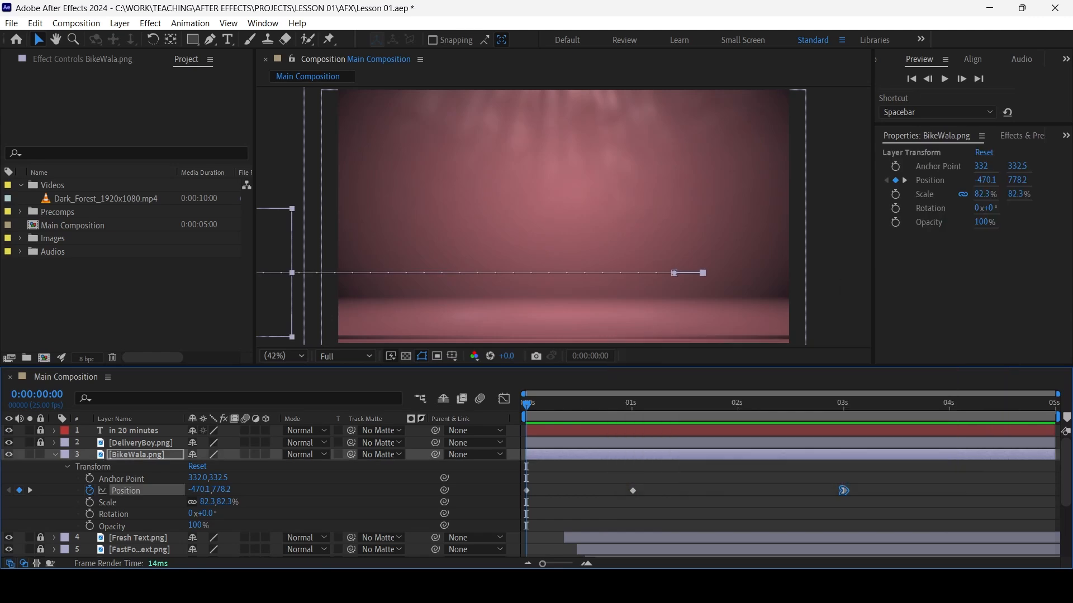
# Preview the scooter's fast entry and slow drift to its final position
pyautogui.press('space')
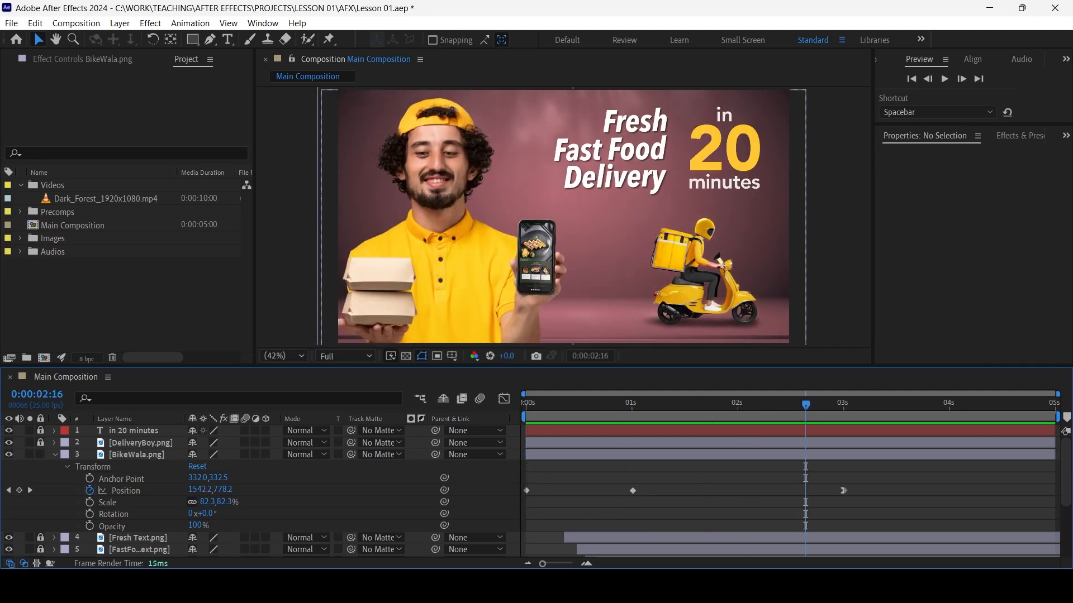
pyautogui.press('space')
pyautogui.press('pageup')
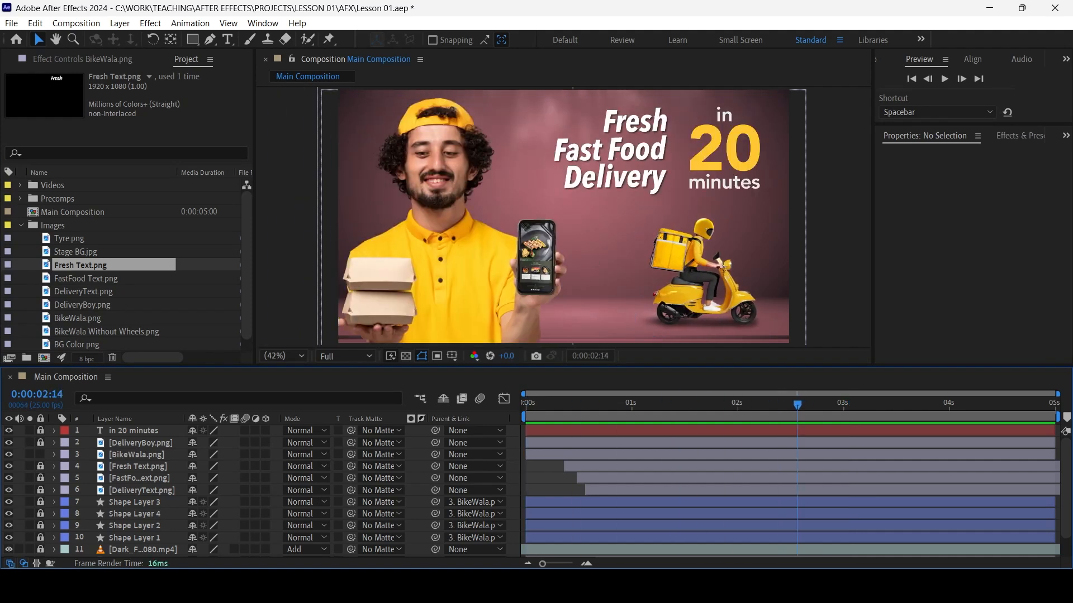
# Review the imported images and compare BikeWala.png with BikeWala Without Wheels.png while the scooter layer is selected
pyautogui.click(699, 274)
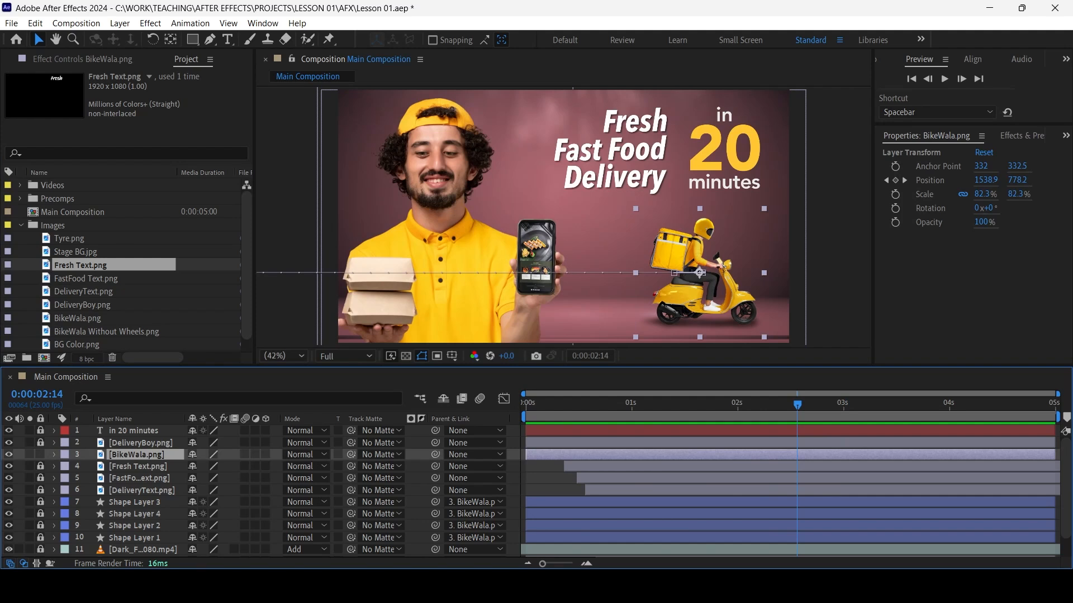
pyautogui.click(82, 305)
pyautogui.click(83, 291)
pyautogui.click(86, 279)
pyautogui.click(80, 265)
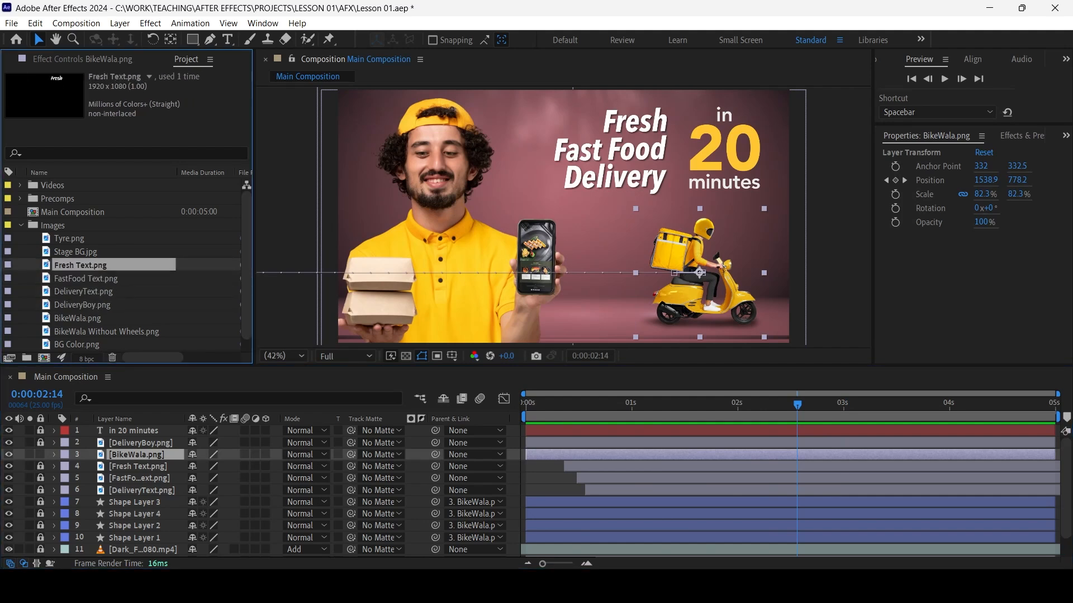
pyautogui.click(78, 252)
pyautogui.click(107, 332)
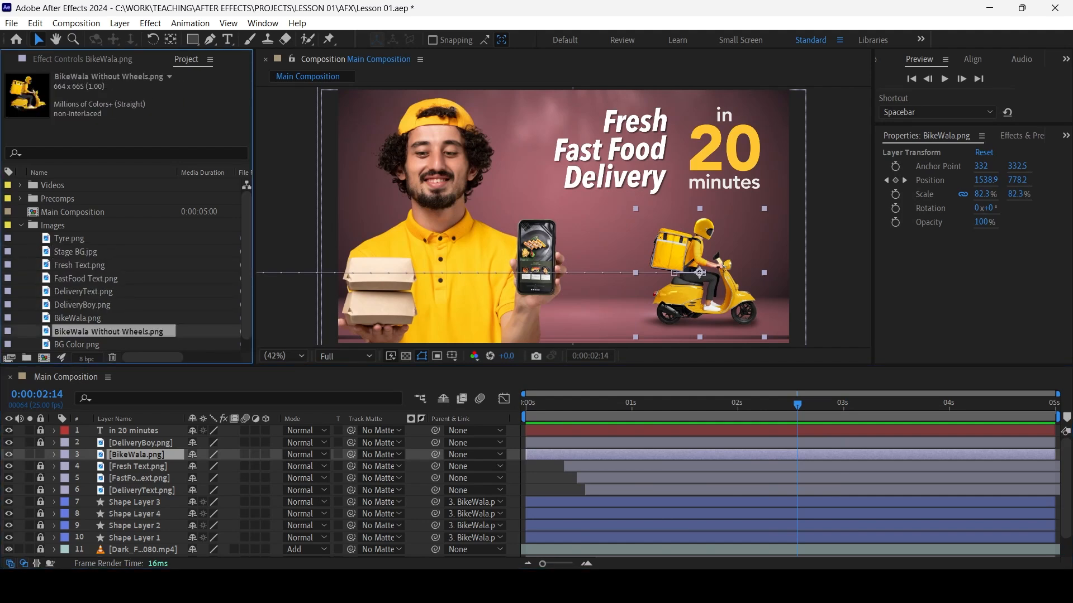
pyautogui.click(78, 319)
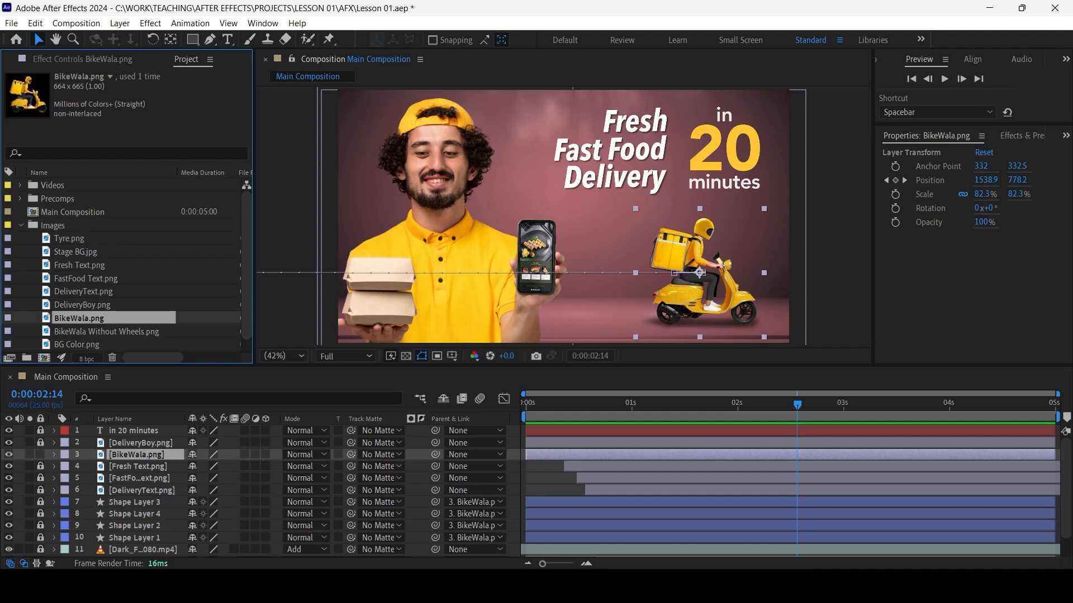
pyautogui.click(107, 332)
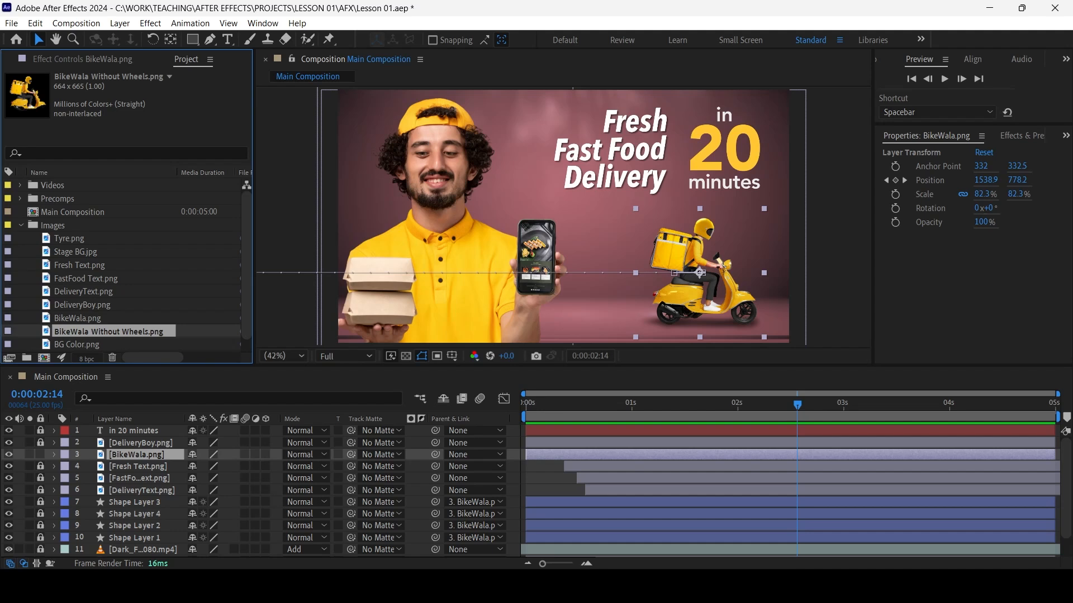
# Replace the source of the scooter layer with BikeWala Without Wheels.png, keeping its Position animation
pyautogui.click(137, 455)
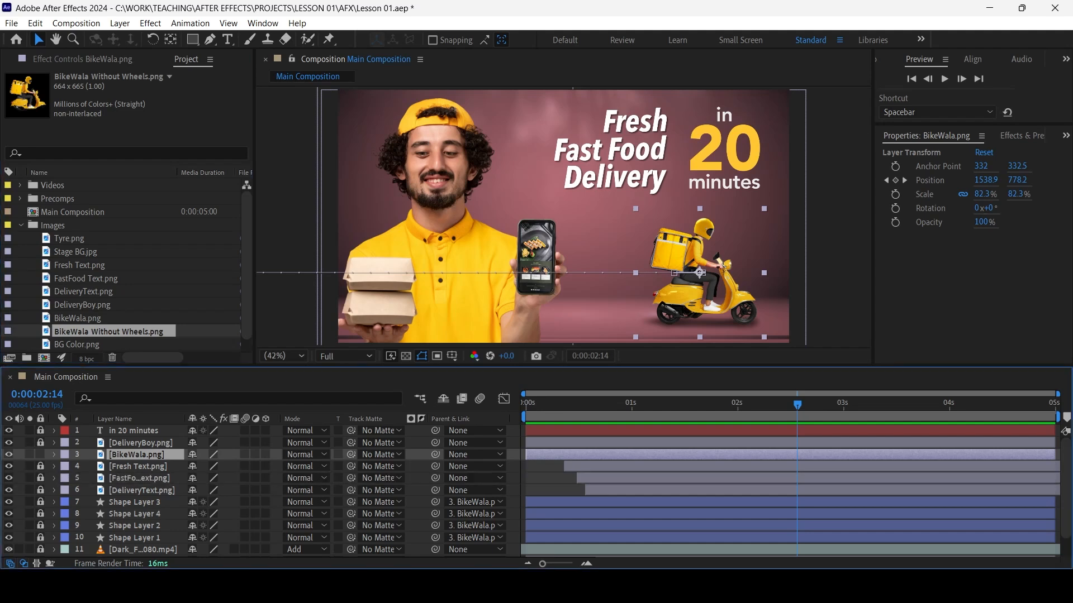
pyautogui.press('space')
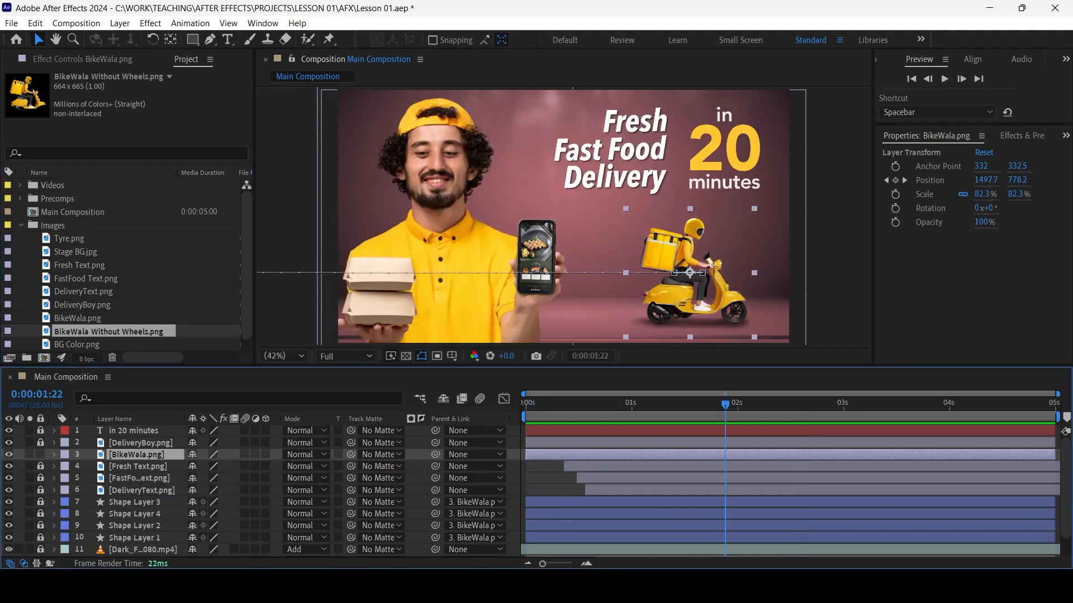
pyautogui.click(77, 319)
pyautogui.click(108, 332)
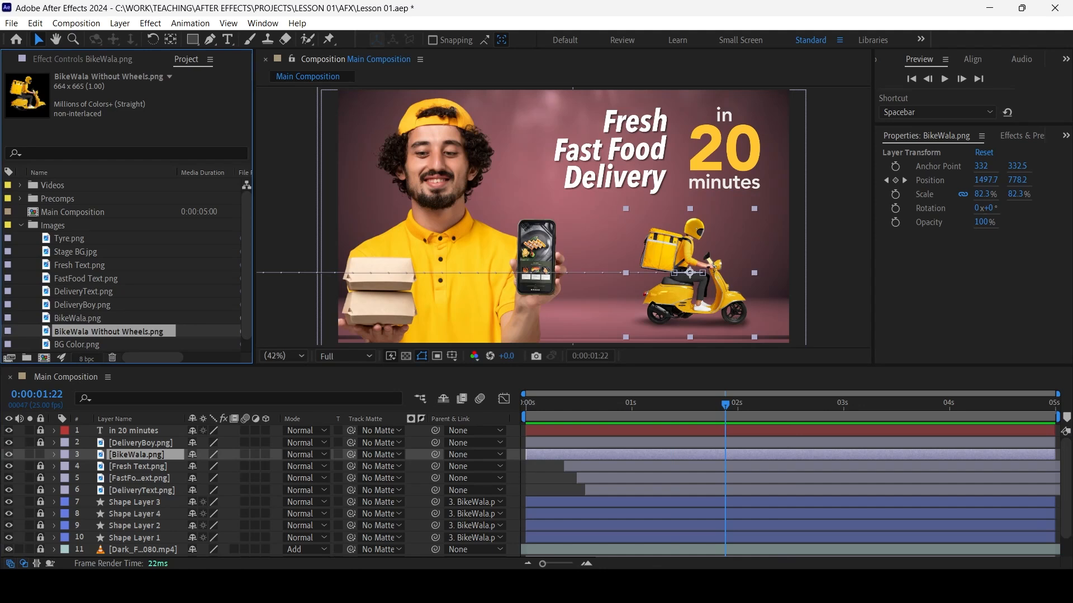
pyautogui.click(137, 455)
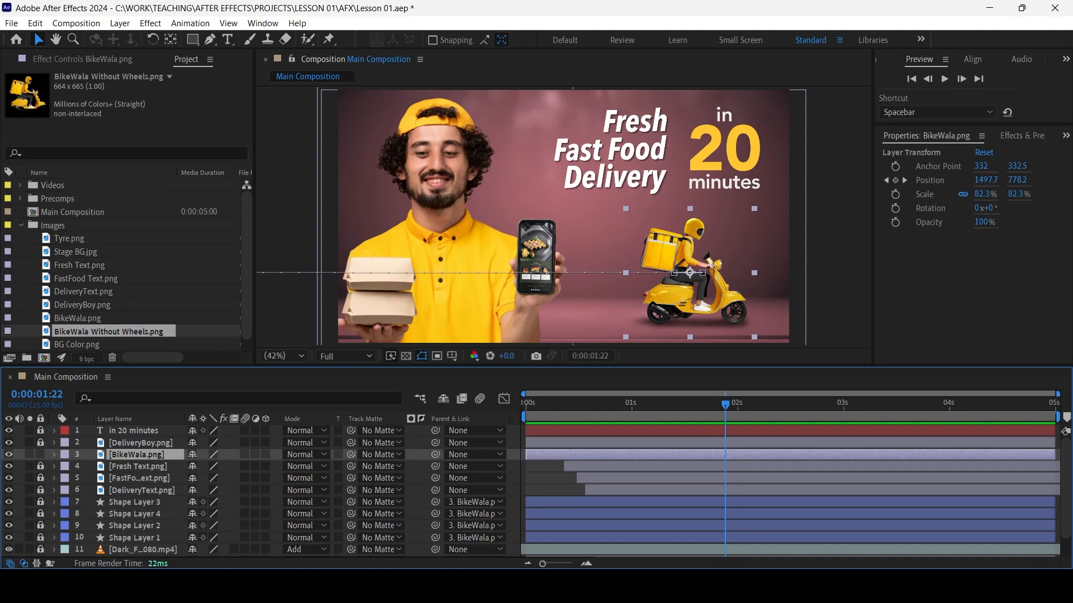
pyautogui.moveTo(109, 331); pyautogui.dragTo(671, 278)
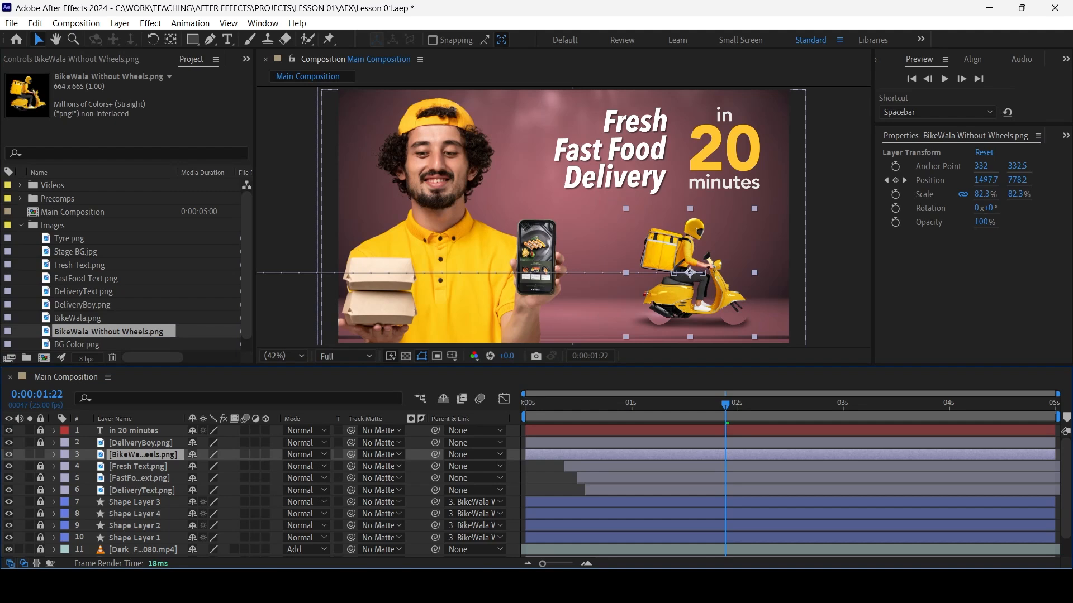
pyautogui.hotkey('ctrl', 'z')
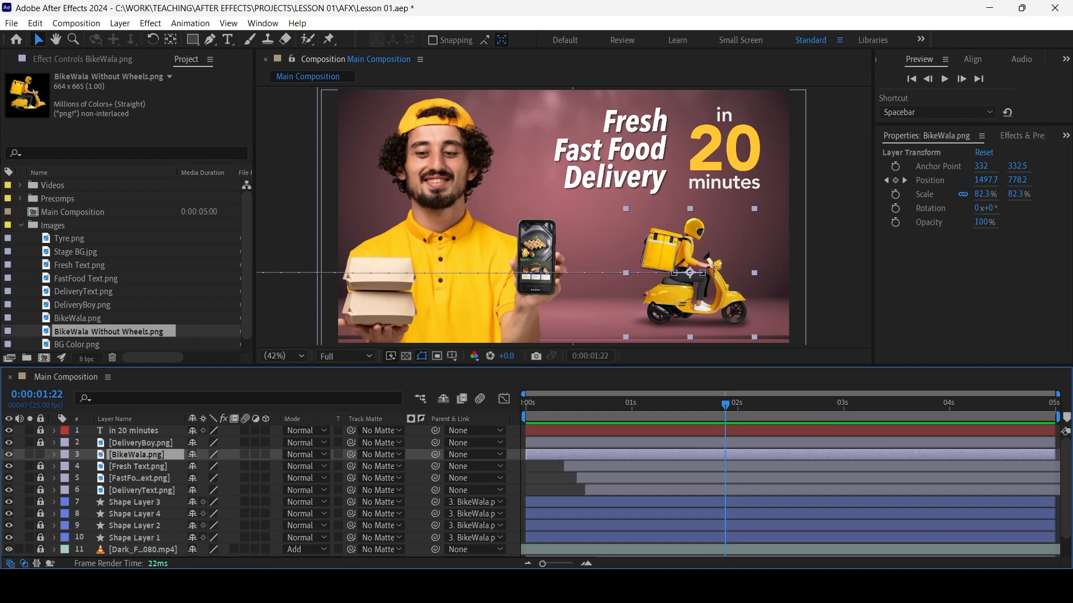
pyautogui.click(109, 331)
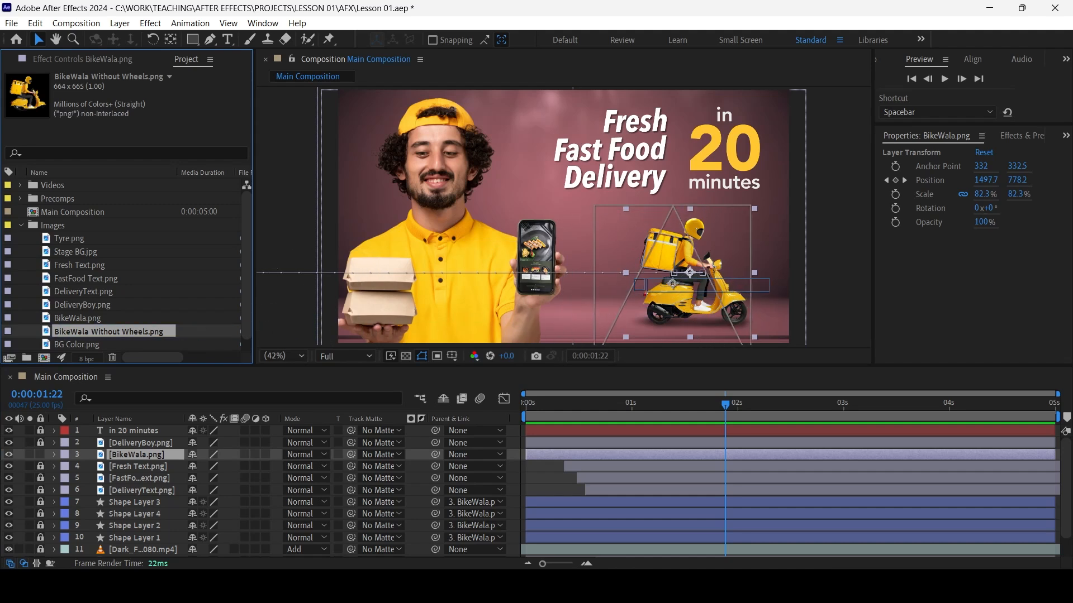
pyautogui.hotkey('ctrl', 'alt', '/')
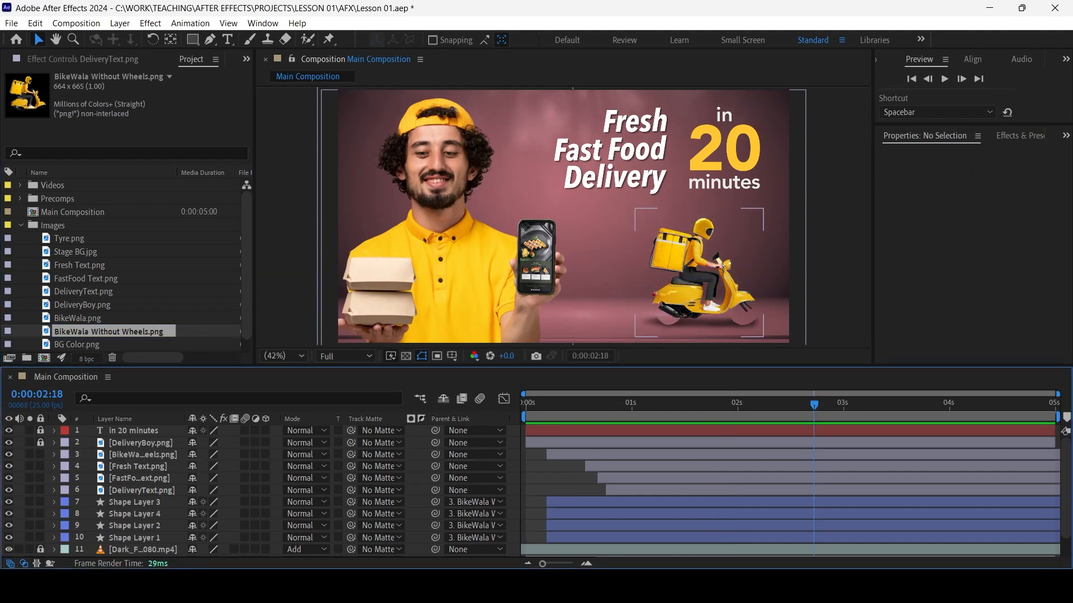
# Create a new composition from the Tyre.png image and keep it open for editing
pyautogui.click(70, 239)
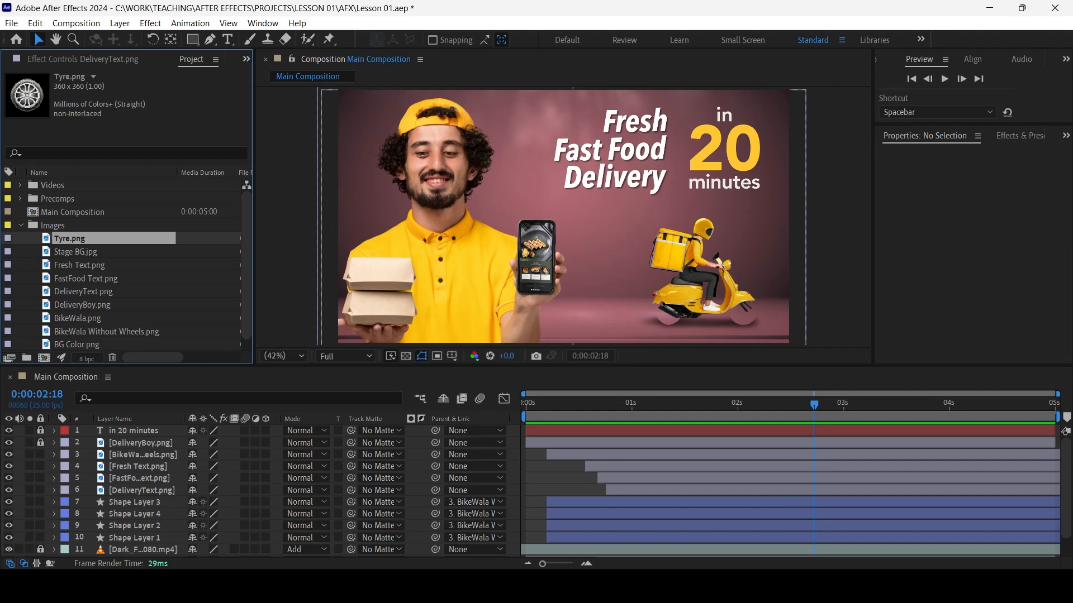
pyautogui.moveTo(59, 239); pyautogui.dragTo(44, 358)
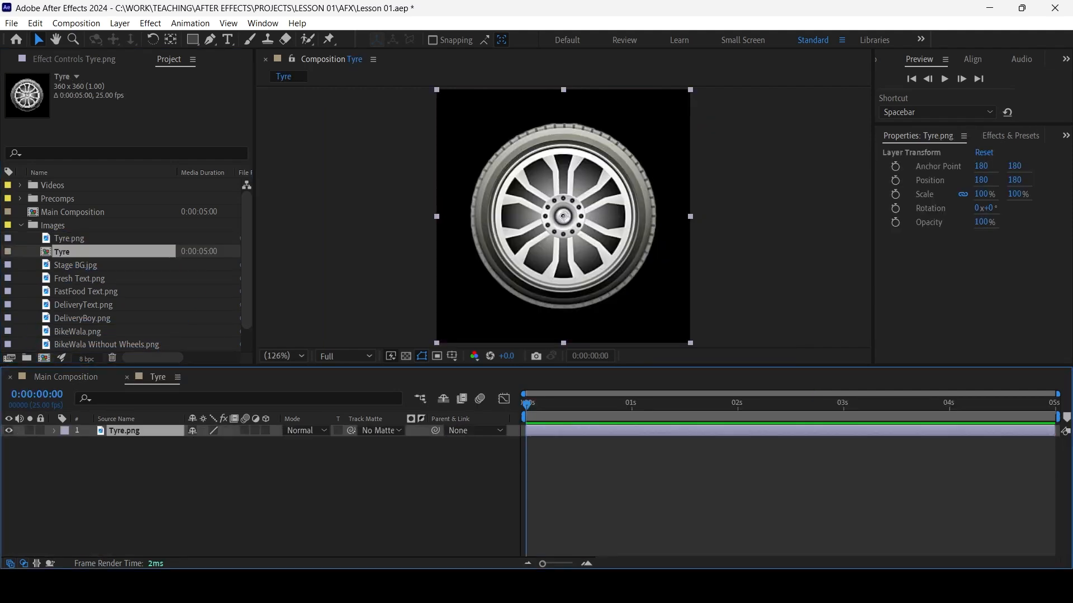
pyautogui.click(66, 377)
pyautogui.click(158, 377)
# Move the Tyre composition into the Precomps folder and collapse the Images and Precomps folders
pyautogui.moveTo(61, 251); pyautogui.dragTo(57, 199)
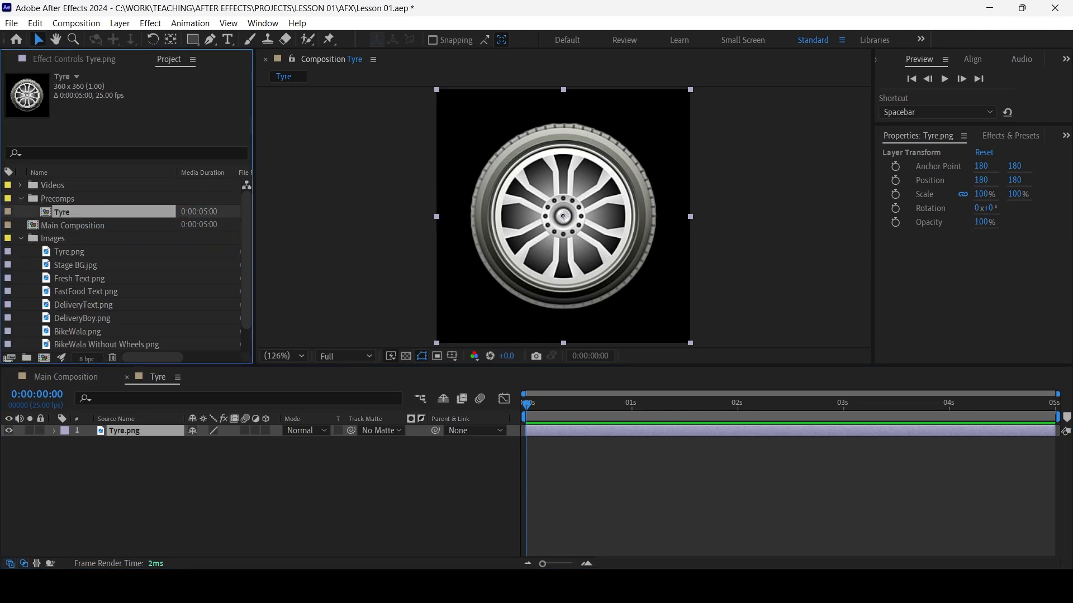
pyautogui.click(20, 239)
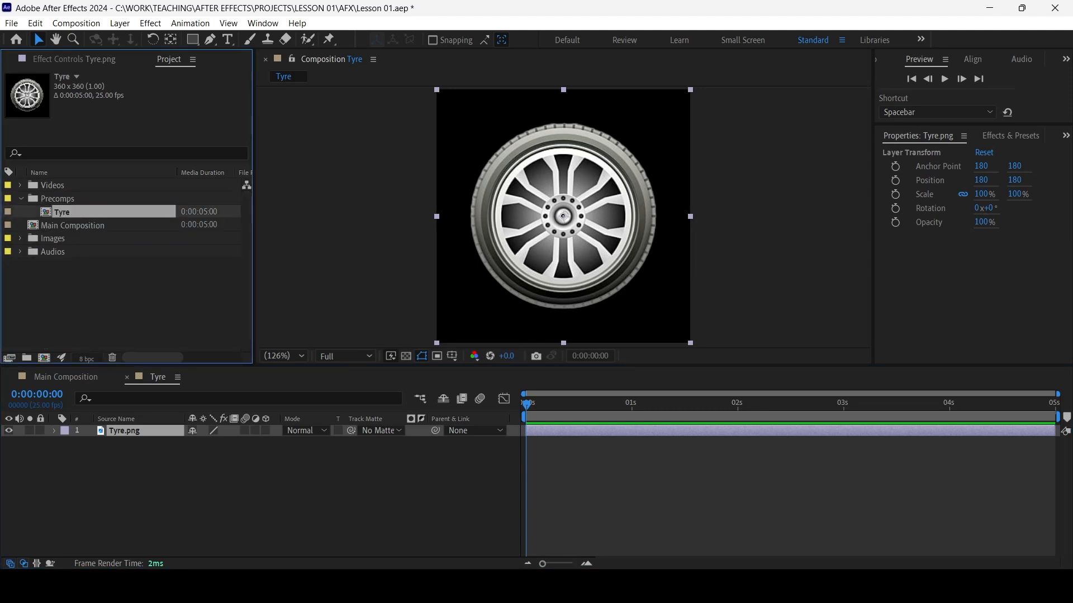
pyautogui.click(20, 199)
pyautogui.click(21, 199)
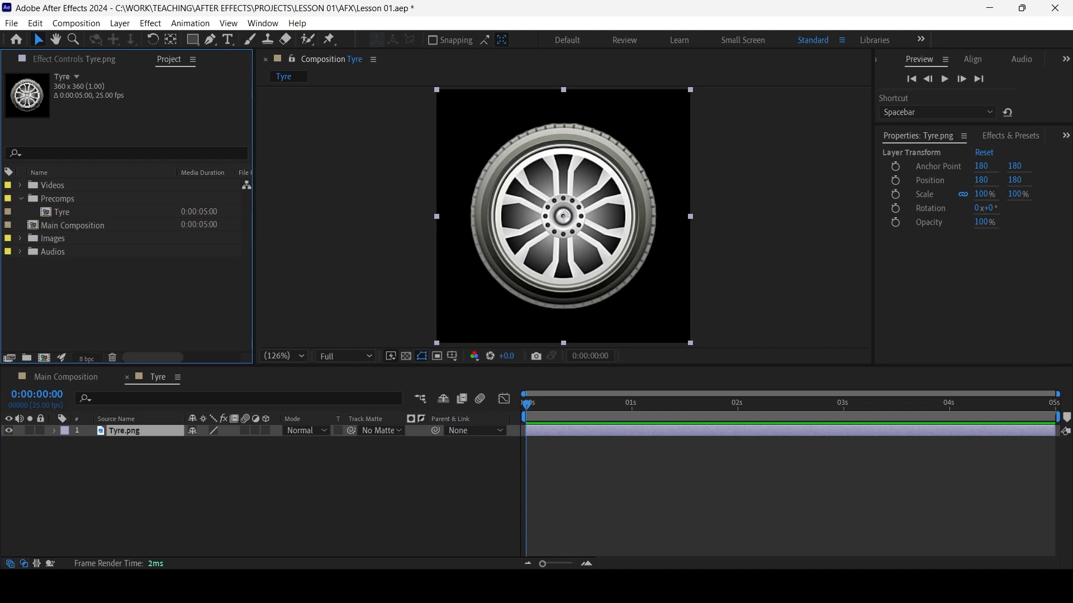
pyautogui.click(61, 213)
pyautogui.click(21, 199)
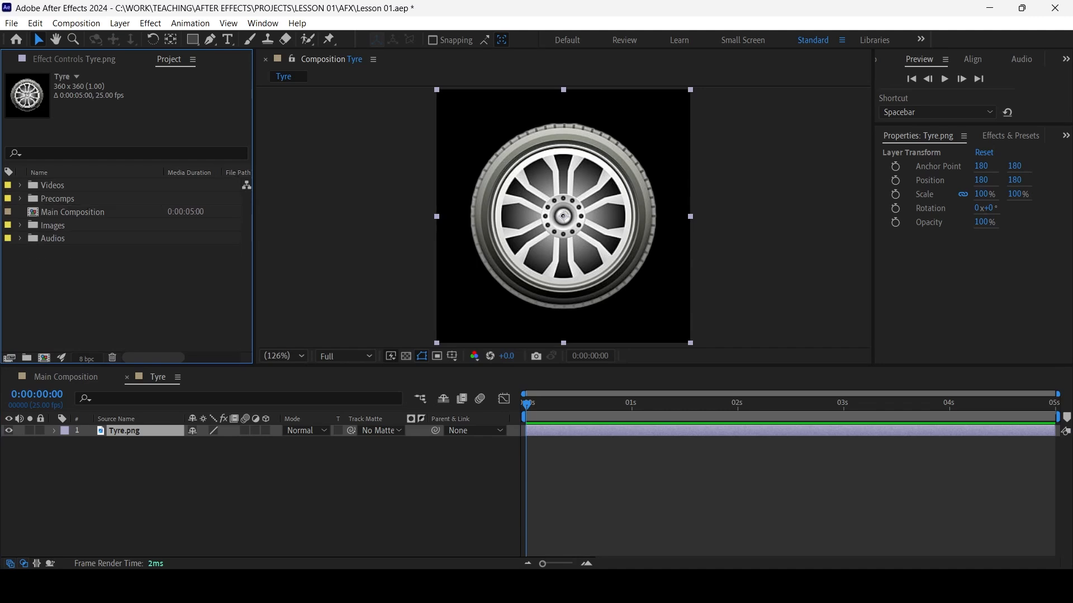
# Rename Main Composition as 00 Main Composition so that it carries a number prefix
pyautogui.click(72, 212)
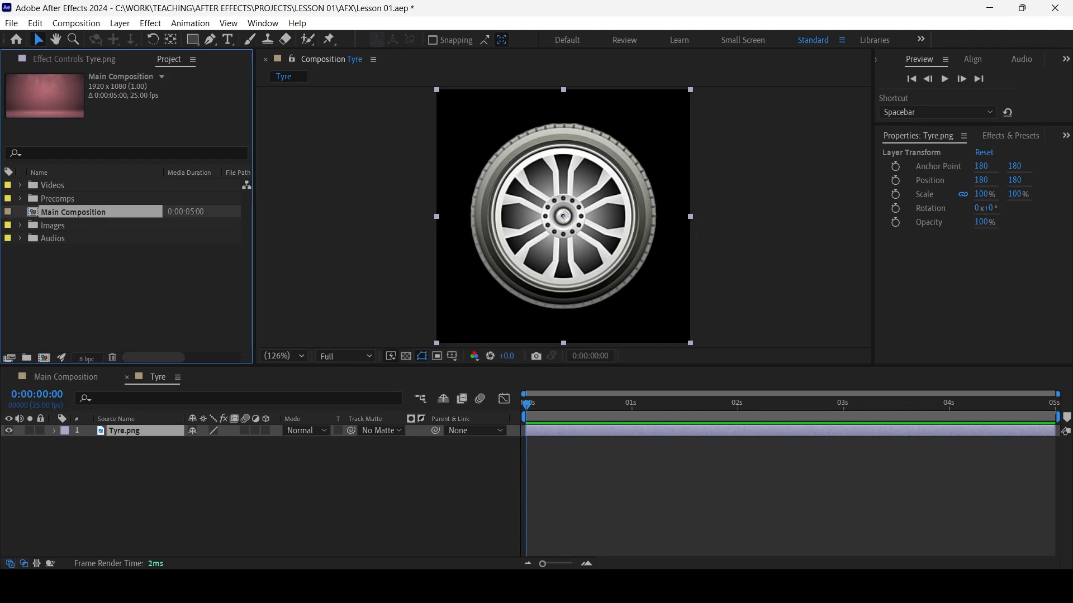
pyautogui.press('Return')
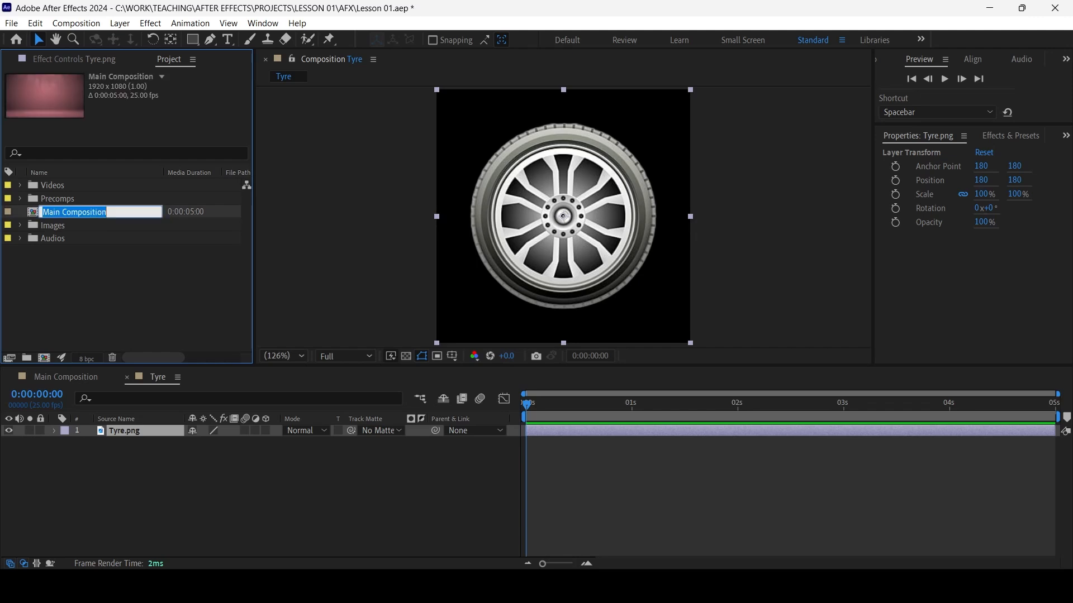
pyautogui.click(102, 212)
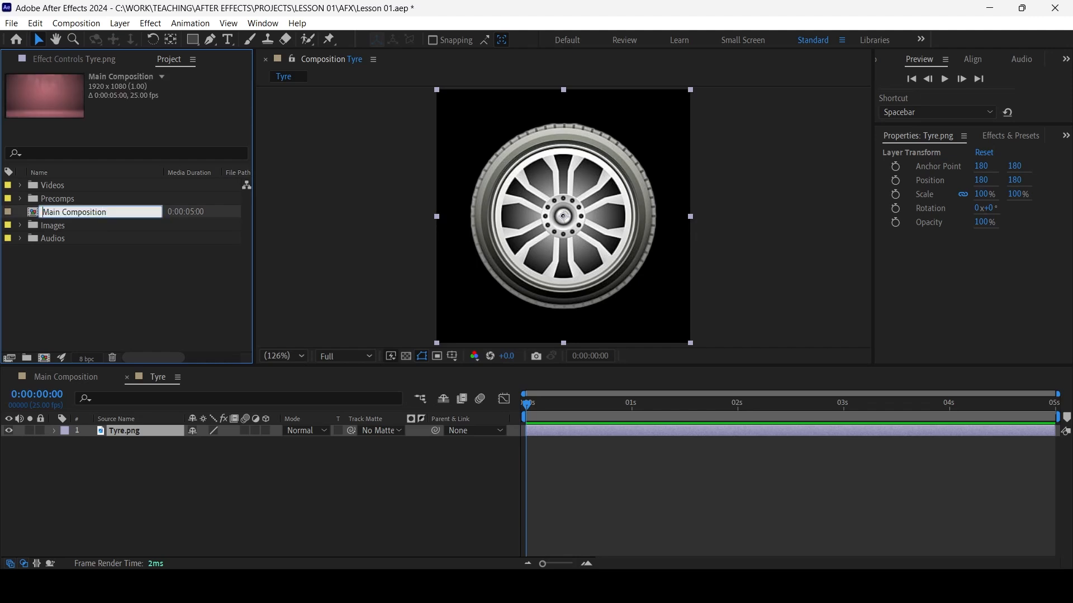
pyautogui.press('BackSpace')
pyautogui.write('00')
pyautogui.press('Return')
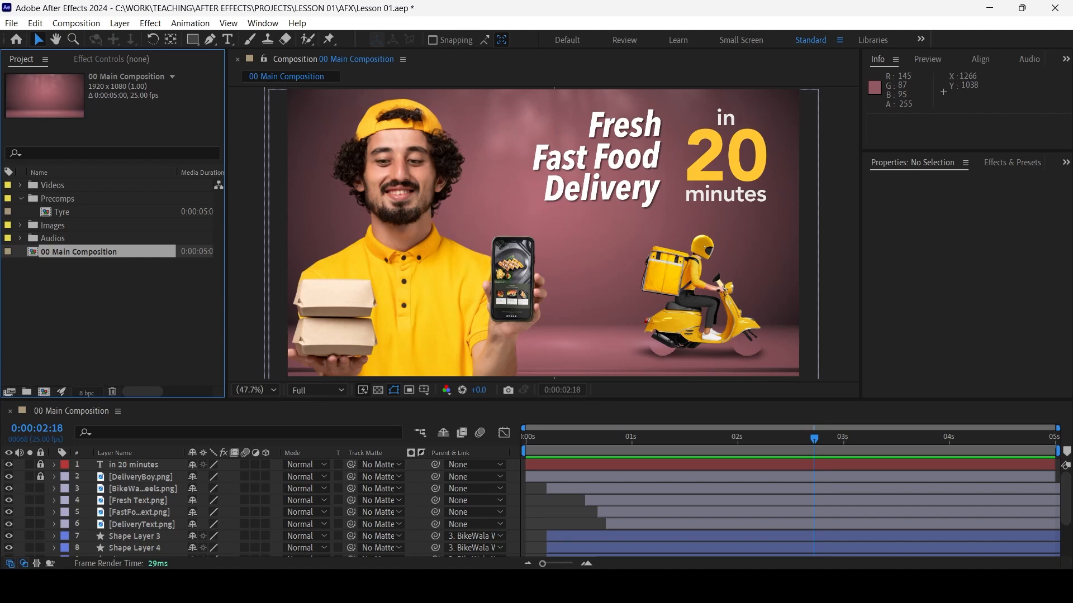
# Open the Tyre composition and set a Rotation keyframe on the Tyre.png layer at 0:00:00:00
pyautogui.doubleClick(60, 212)
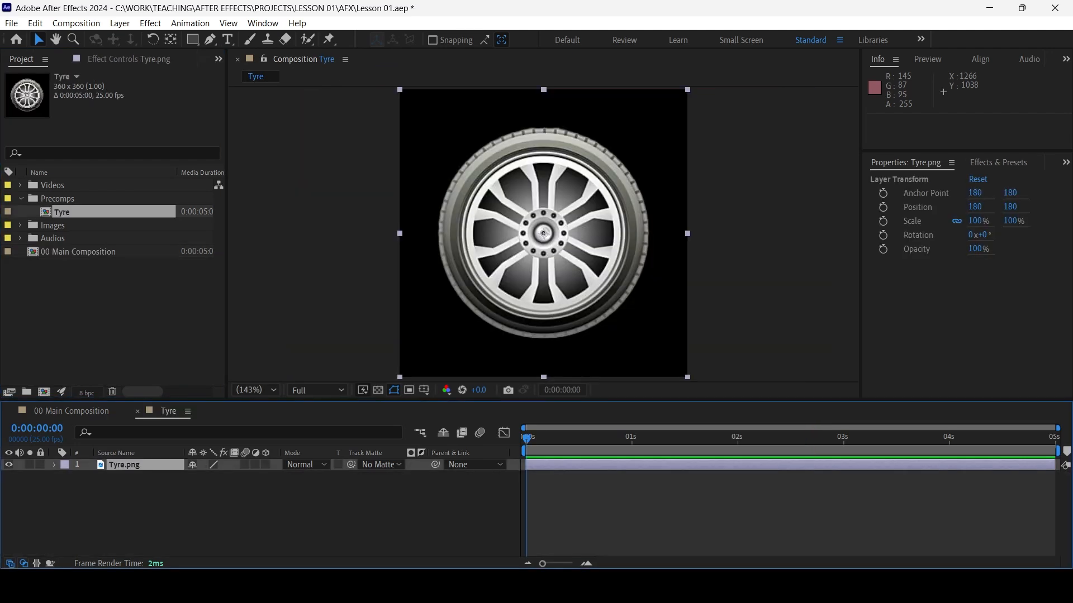
pyautogui.click(378, 390)
pyautogui.click(378, 390)
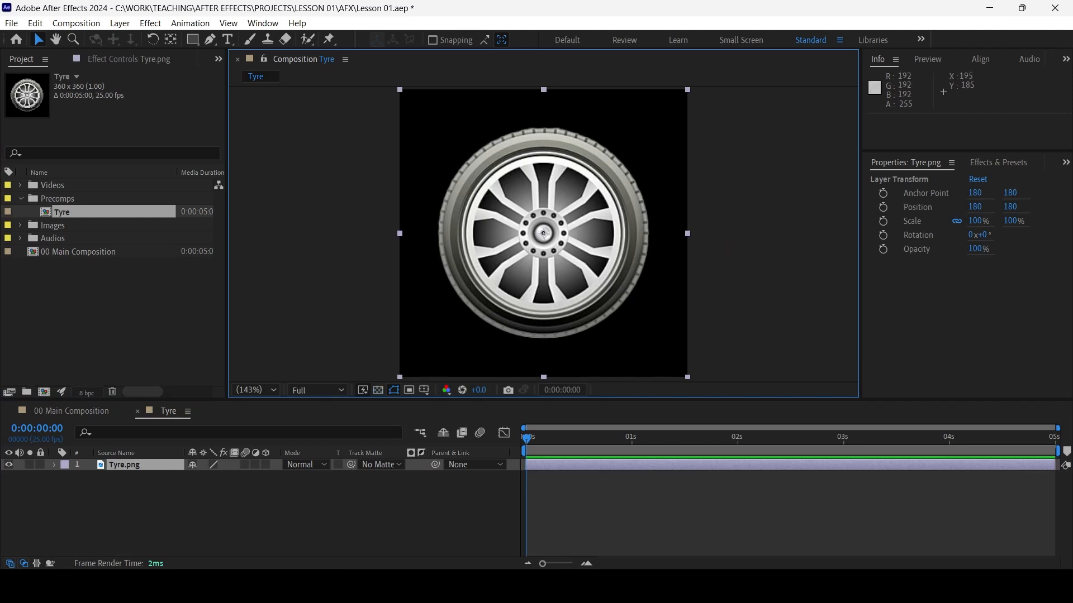
pyautogui.click(124, 465)
pyautogui.click(54, 465)
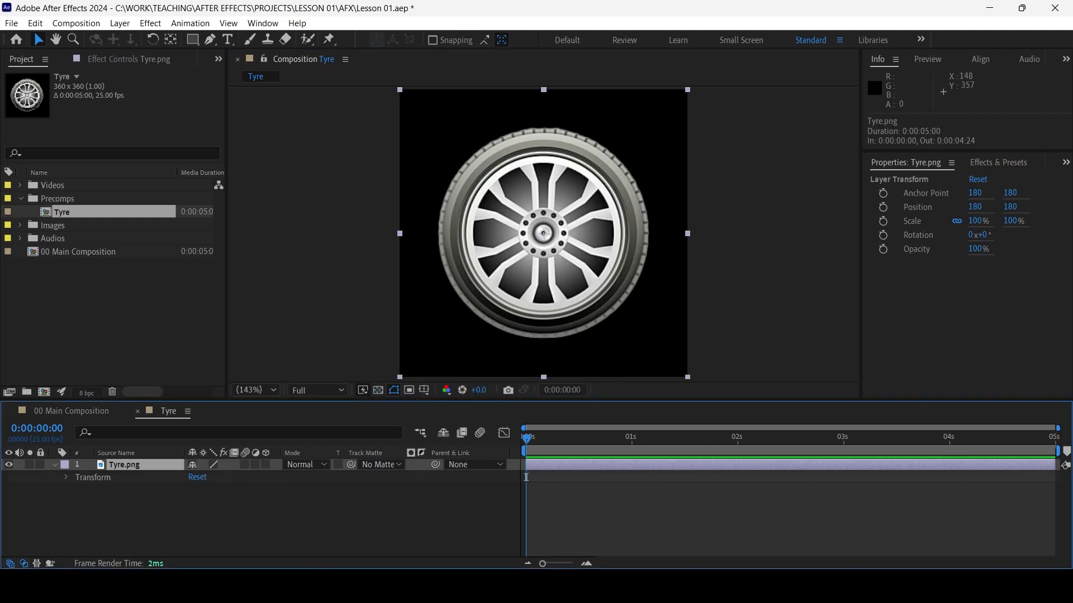
pyautogui.click(67, 478)
pyautogui.click(113, 525)
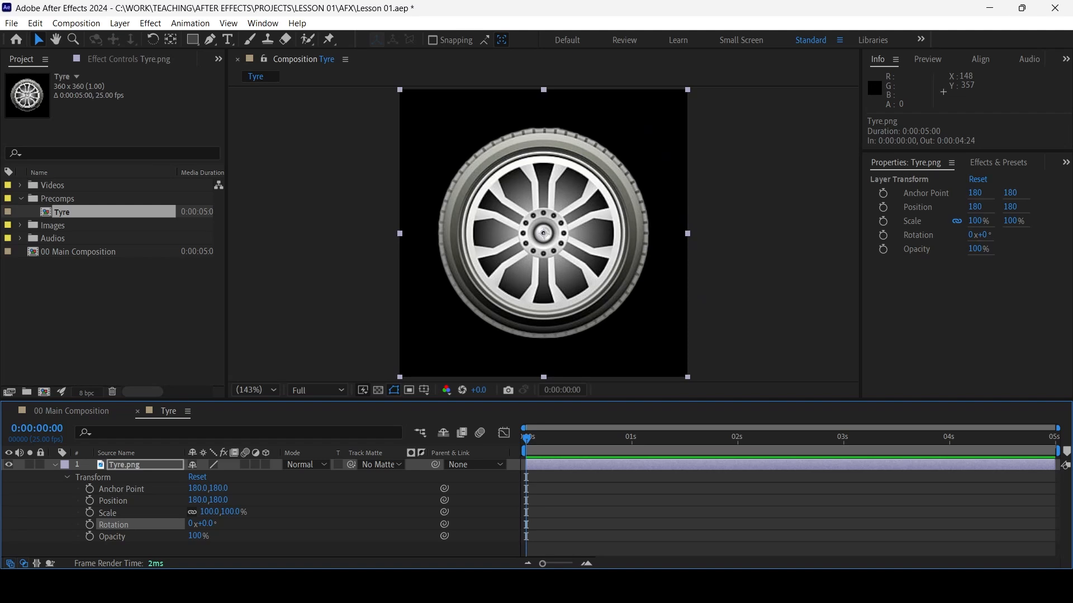
pyautogui.click(90, 524)
# Locate the time of the wheel-less scooter's last Position keyframe in 00 Main Composition
pyautogui.moveTo(526, 438); pyautogui.dragTo(843, 439)
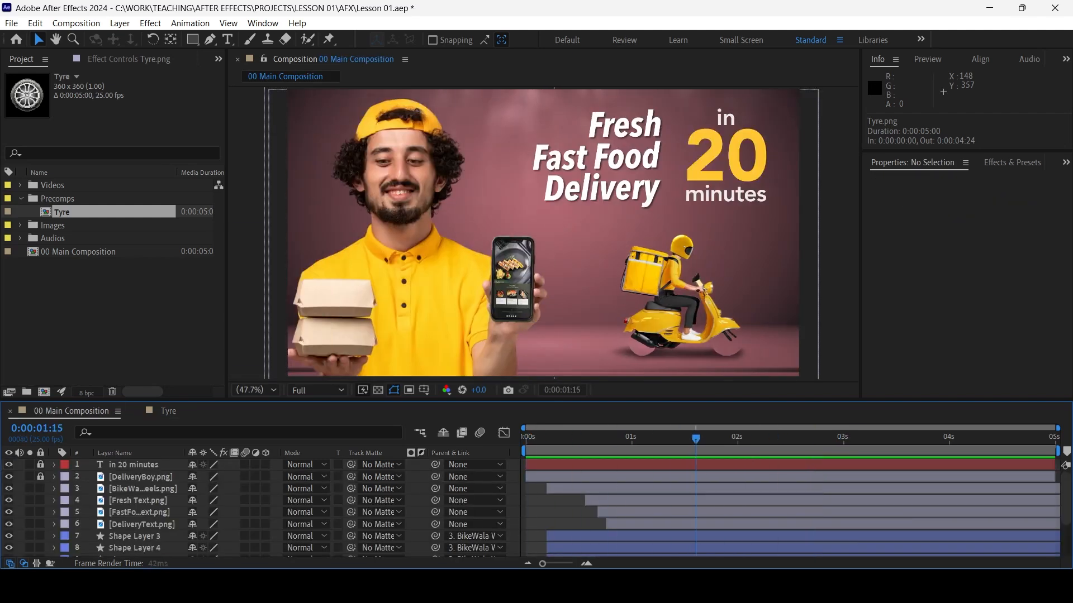
pyautogui.moveTo(696, 439); pyautogui.dragTo(844, 439)
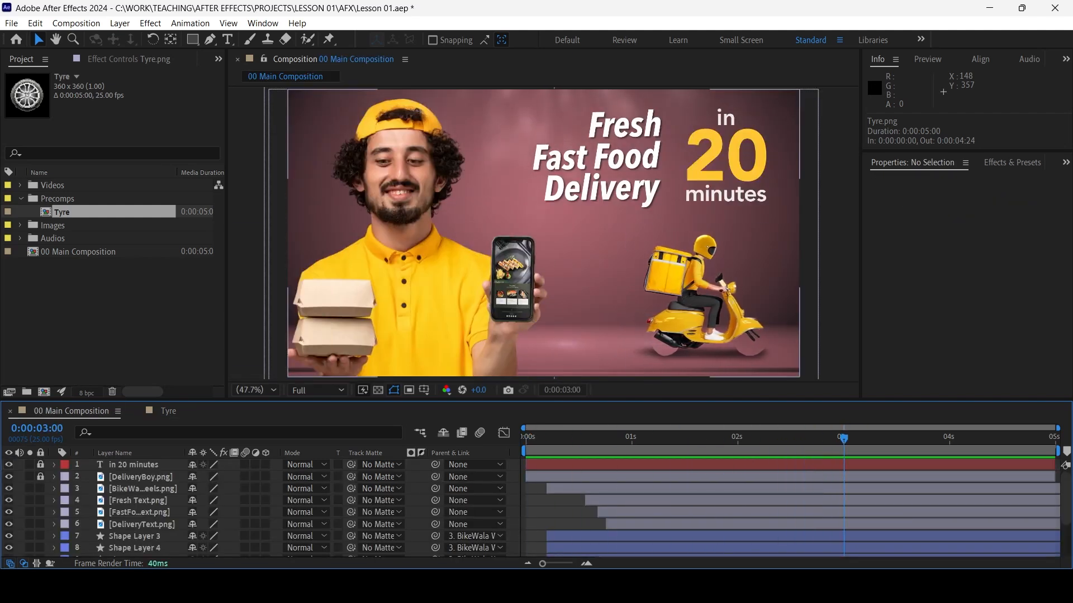
pyautogui.click(143, 477)
pyautogui.click(142, 489)
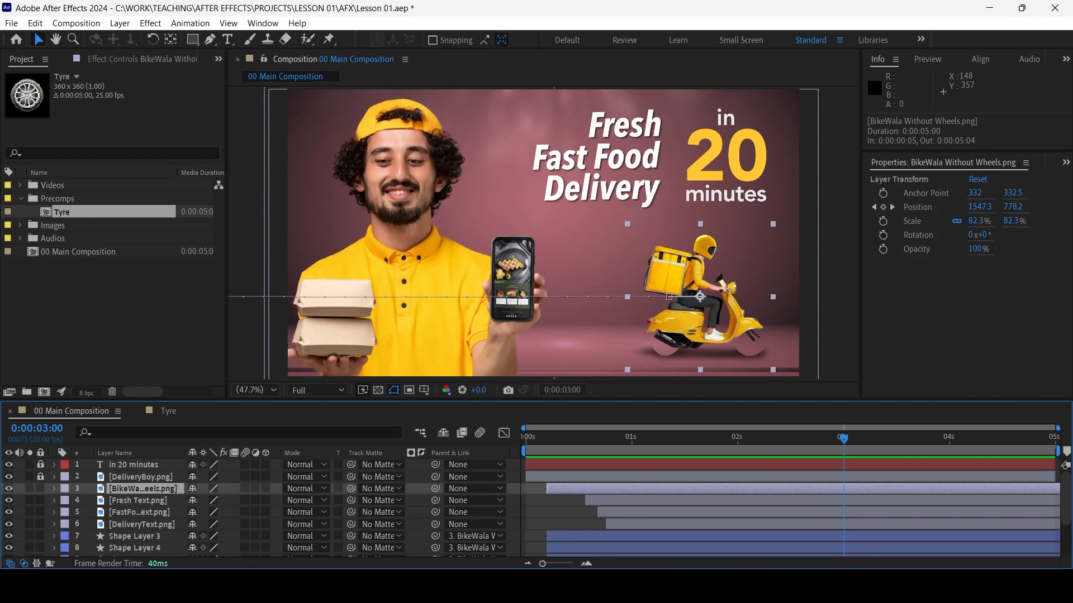
pyautogui.press('p')
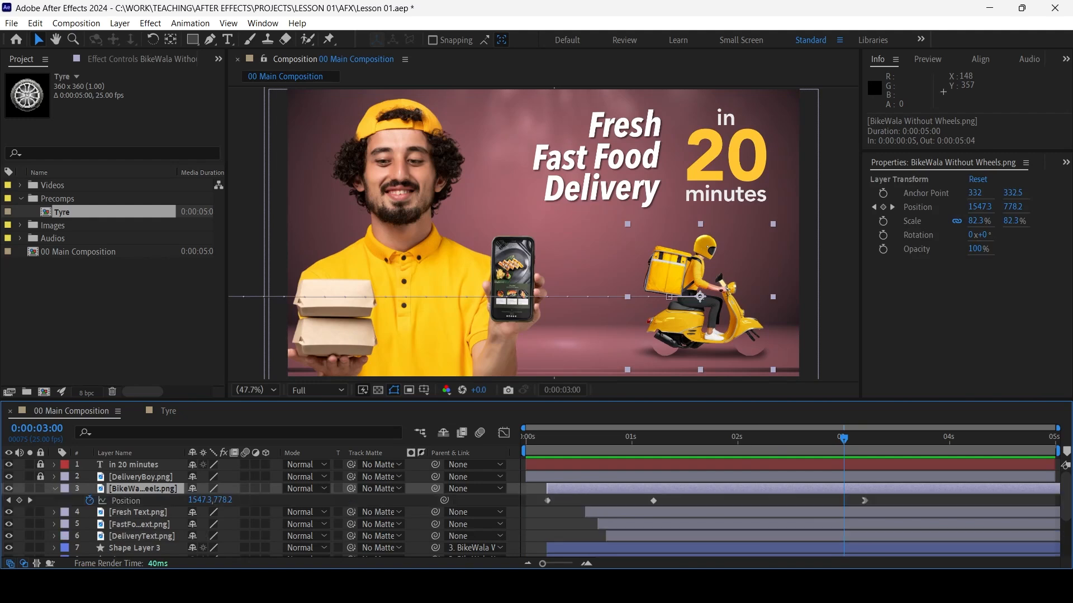
pyautogui.press('k')
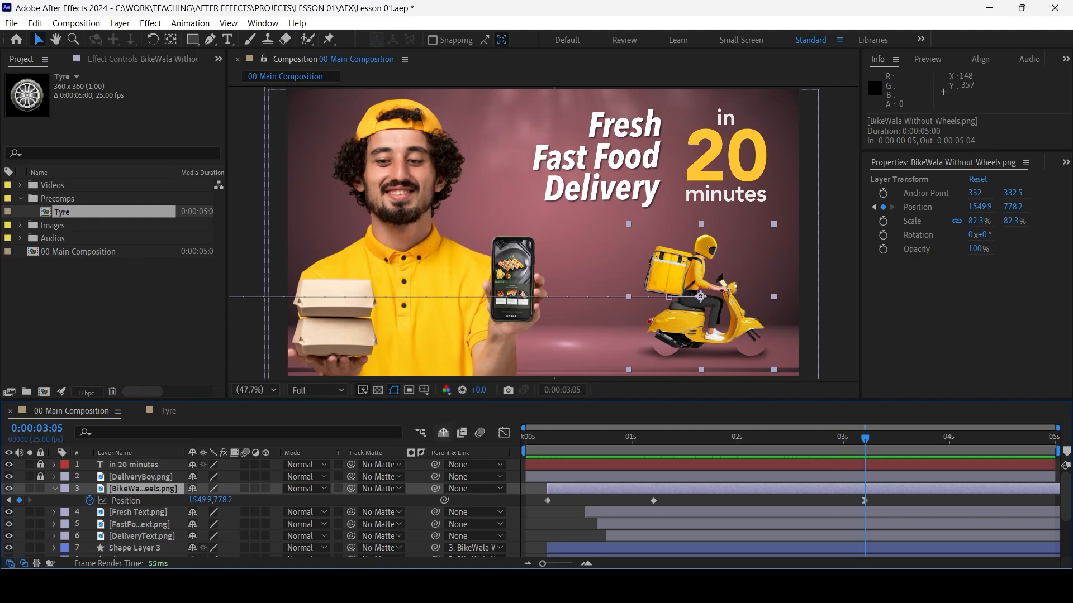
# Add a second Rotation keyframe to Tyre.png at 0:00:03:05 and return to the start of the Tyre composition
pyautogui.click(168, 411)
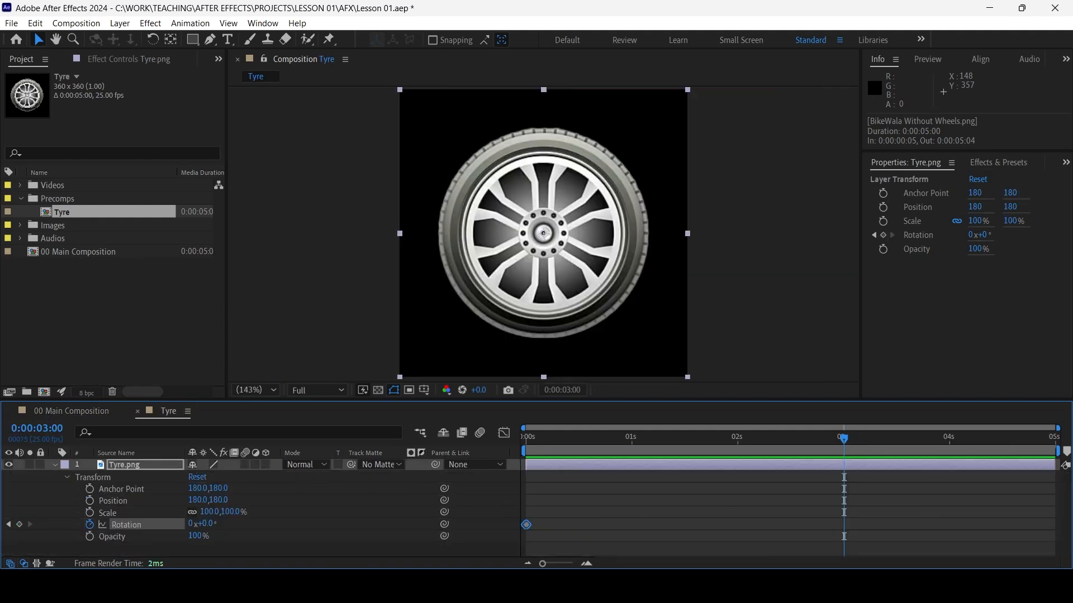
pyautogui.press('pagedown')
pyautogui.press('pagedown')
pyautogui.press('pagedown')
pyautogui.press('pagedown')
pyautogui.press('pagedown')
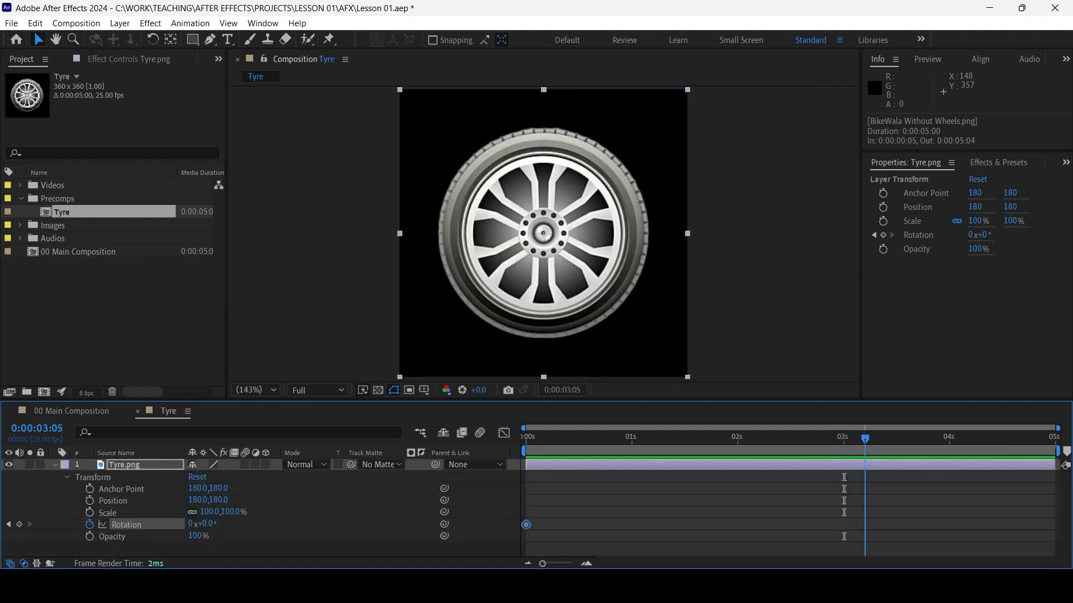
pyautogui.hotkey('alt', 'shift', 'r')
pyautogui.press('Home')
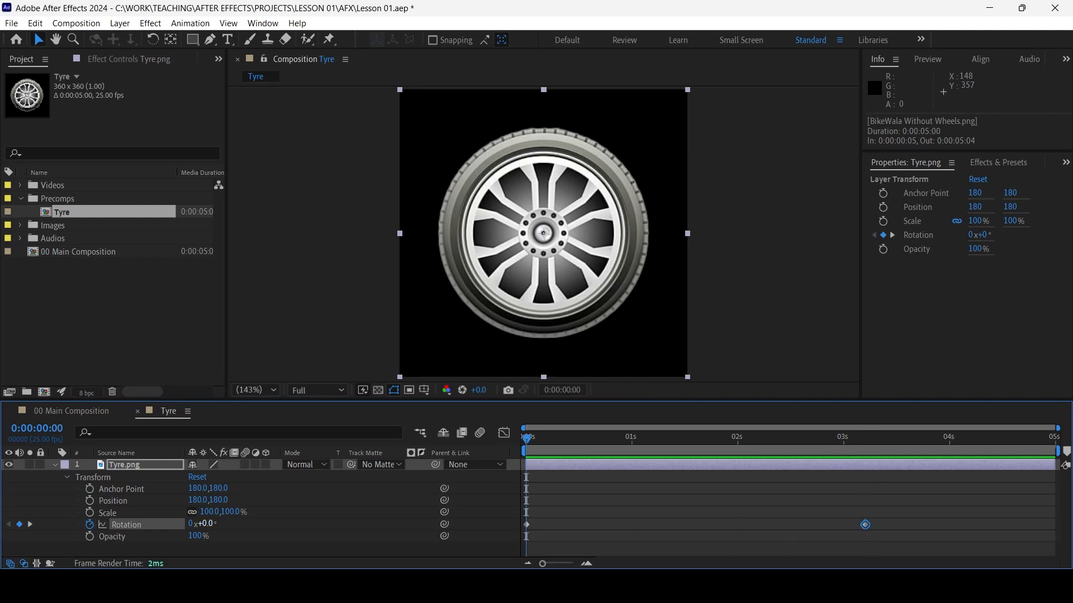
# Set the tyre's Rotation at 0:00:00:00 to -5x+0.0° and preview the spin
pyautogui.moveTo(206, 524); pyautogui.dragTo(1, 524)
pyautogui.click(215, 524)
pyautogui.write('0')
pyautogui.press('Return')
pyautogui.click(193, 524)
pyautogui.write('-5')
pyautogui.press('Return')
pyautogui.press('space')
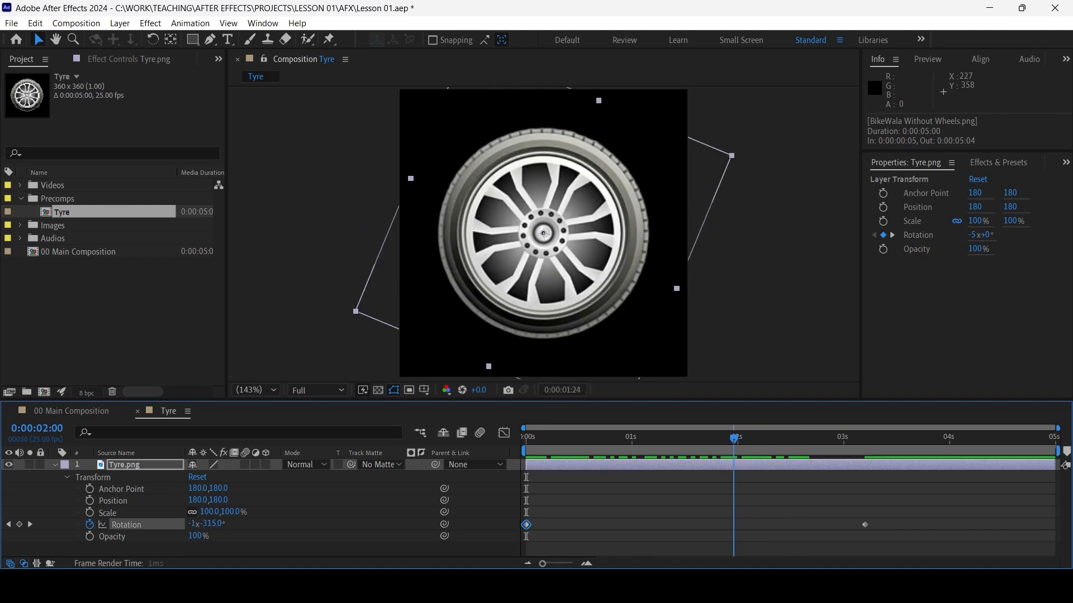
pyautogui.press('space')
# Find the time of the scooter's middle Position keyframe, move the tyre's last Rotation keyframe to 0:00:01:05 and preview the spin
pyautogui.click(72, 412)
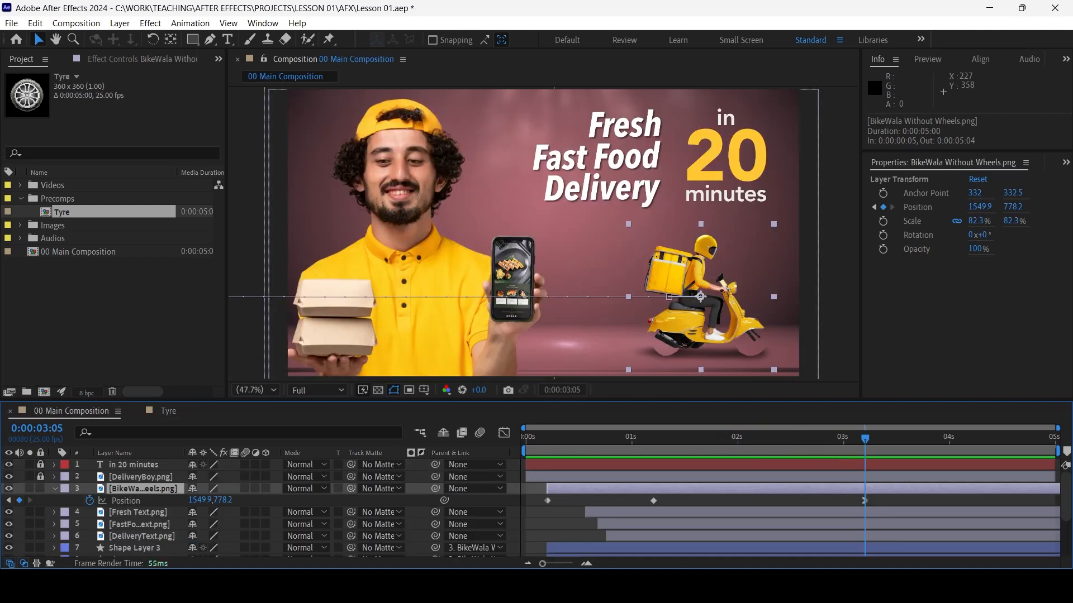
pyautogui.press('j')
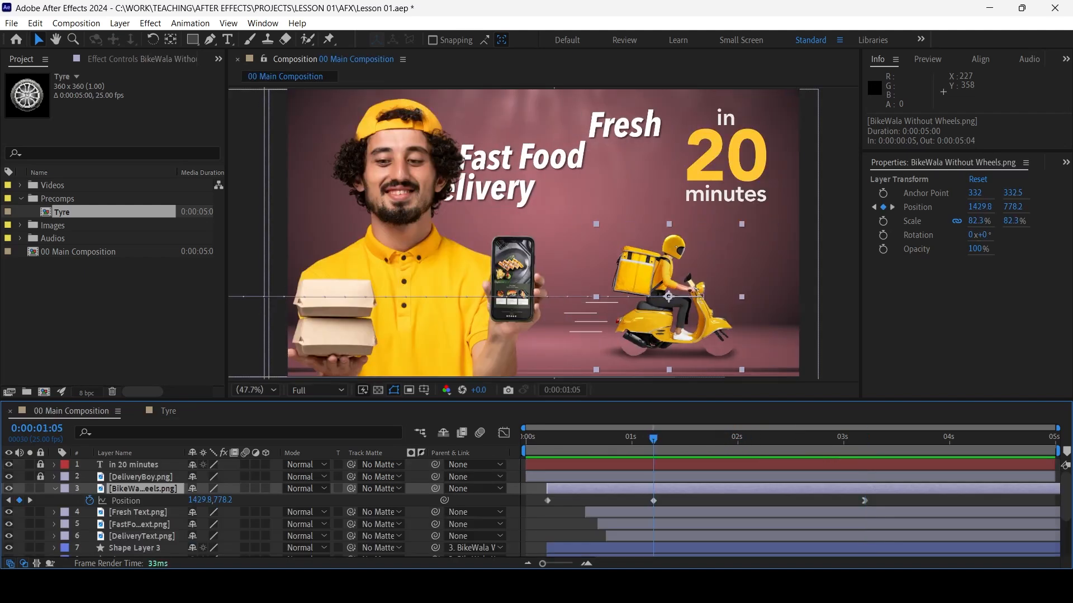
pyautogui.click(168, 411)
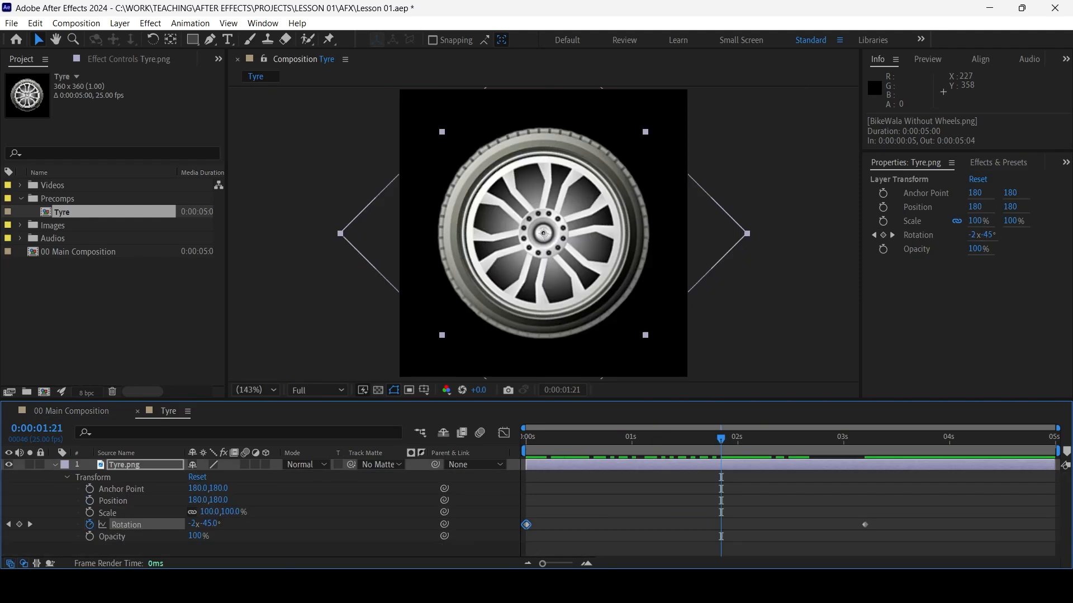
pyautogui.moveTo(721, 439); pyautogui.dragTo(654, 438)
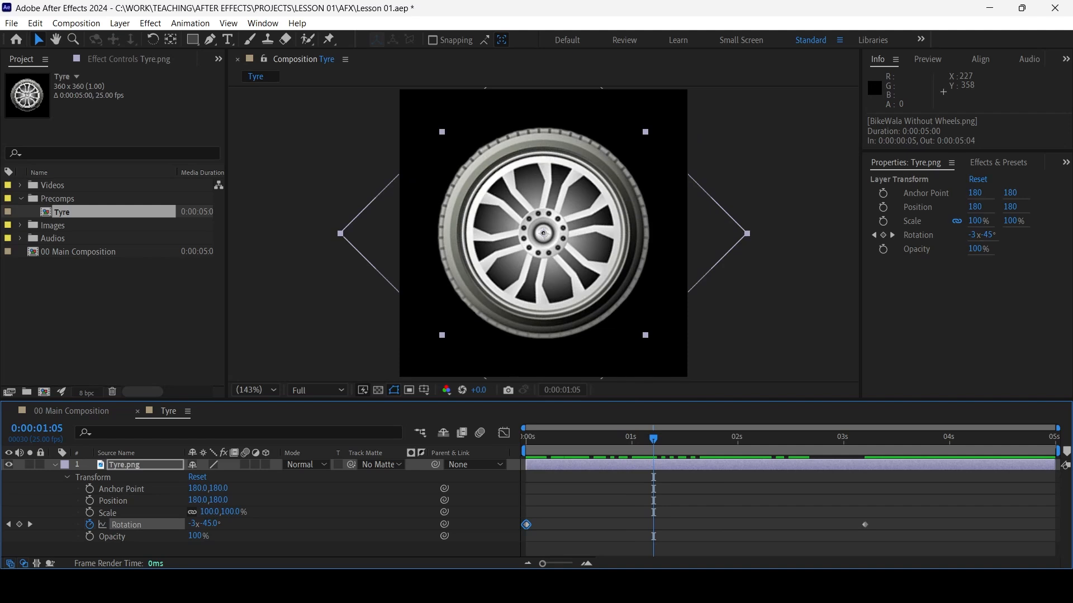
pyautogui.moveTo(865, 524); pyautogui.dragTo(653, 524)
pyautogui.click(527, 438)
pyautogui.press('space')
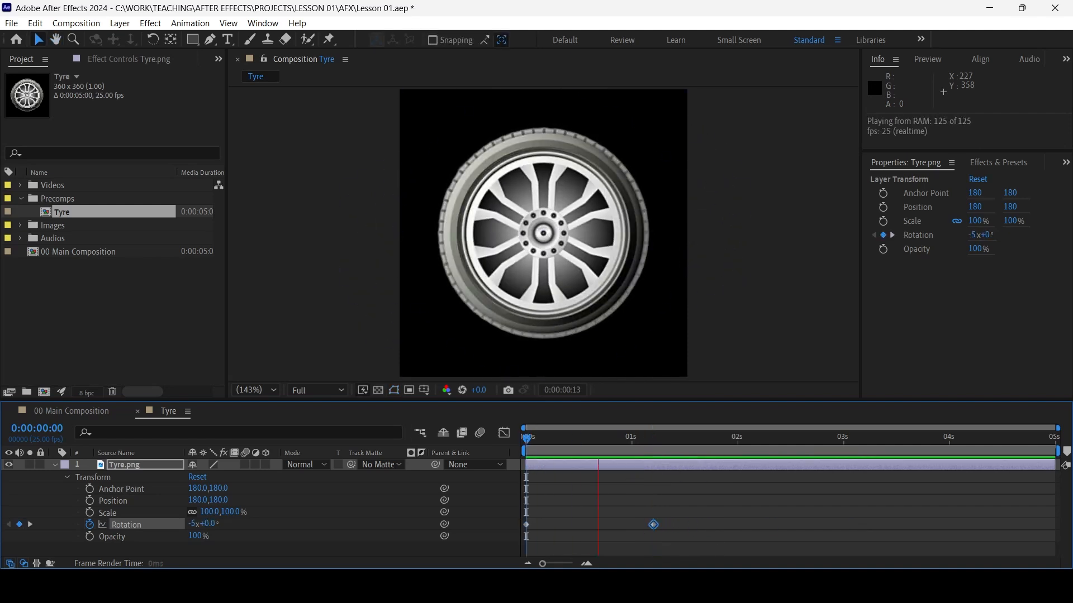
# Add a Rotation keyframe to Tyre.png at 0:00:01:00, between the existing two
pyautogui.press('space')
pyautogui.moveTo(848, 439); pyautogui.dragTo(632, 438)
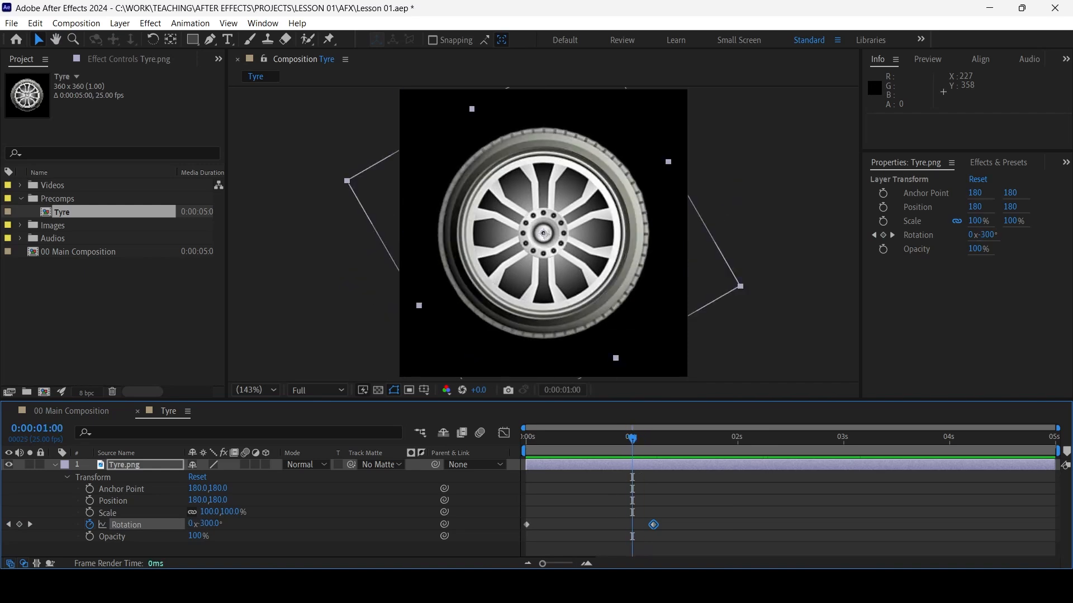
pyautogui.click(19, 525)
pyautogui.click(665, 548)
# Place the tyre's last Rotation keyframe at 0:00:03:05 and the middle one at 0:00:01:05
pyautogui.moveTo(654, 525); pyautogui.dragTo(869, 524)
pyautogui.moveTo(632, 439); pyautogui.dragTo(653, 438)
pyautogui.moveTo(632, 524); pyautogui.dragTo(653, 525)
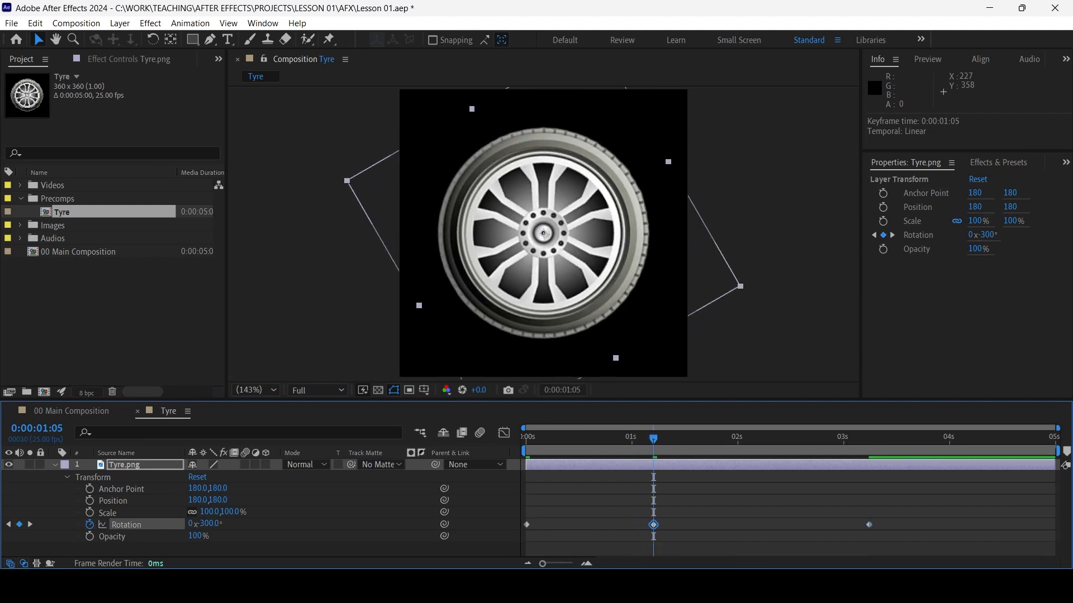
pyautogui.click(864, 438)
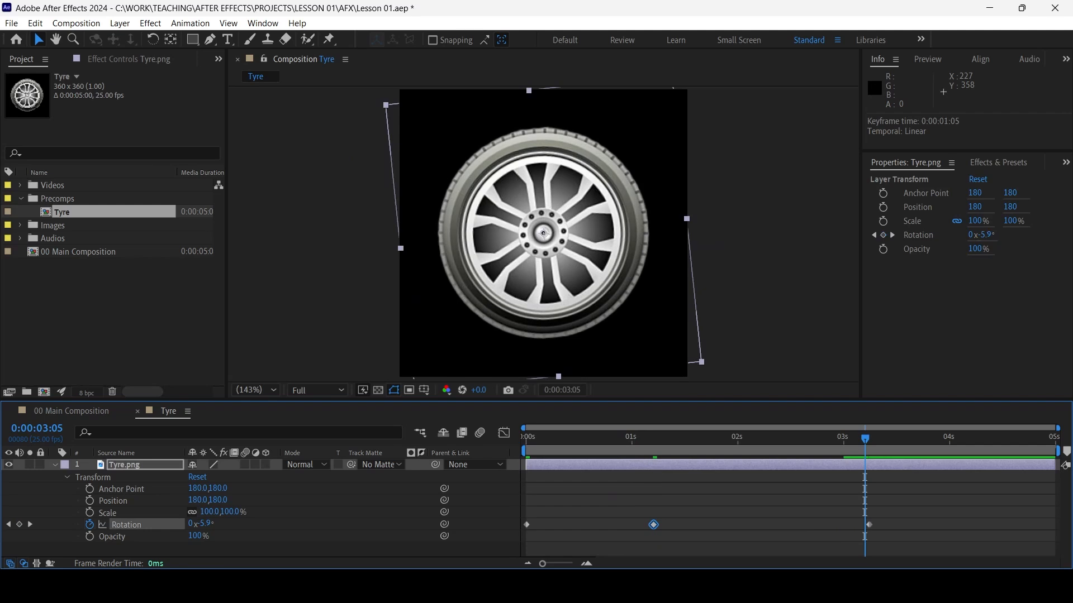
pyautogui.moveTo(870, 525); pyautogui.dragTo(865, 525)
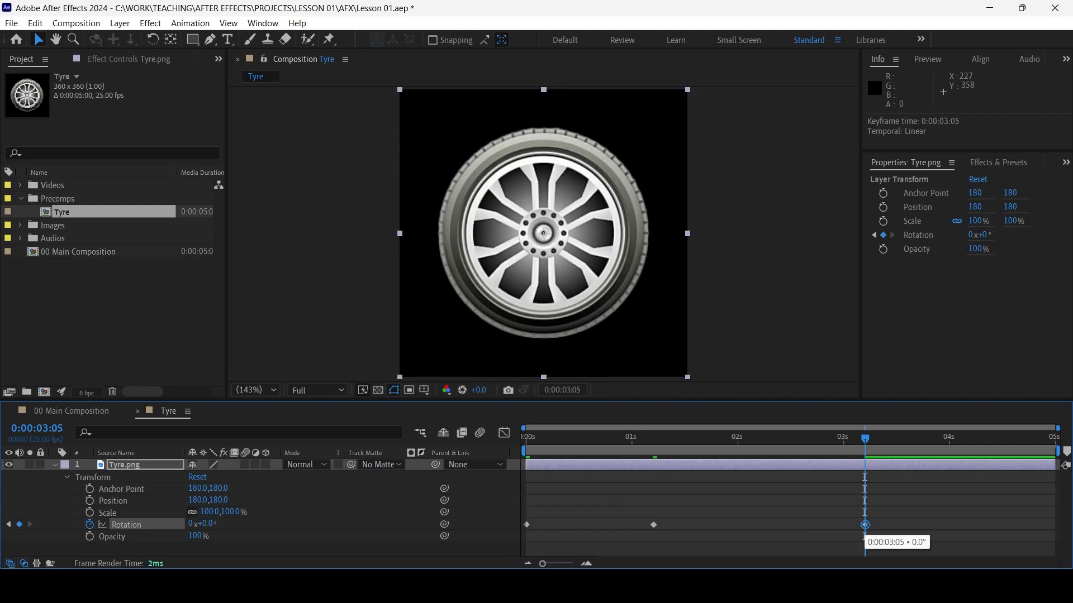
# Apply Easy Ease In to the tyre's last Rotation keyframe and preview the spin
pyautogui.rightClick(865, 526)
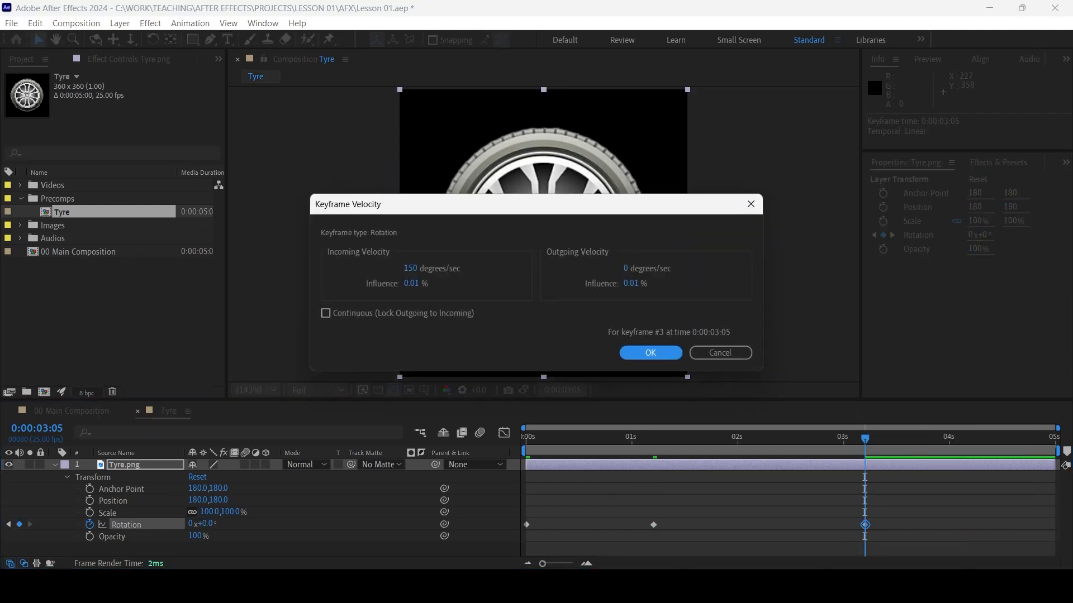
pyautogui.click(720, 352)
pyautogui.rightClick(865, 525)
pyautogui.moveTo(924, 515)
pyautogui.click(681, 443)
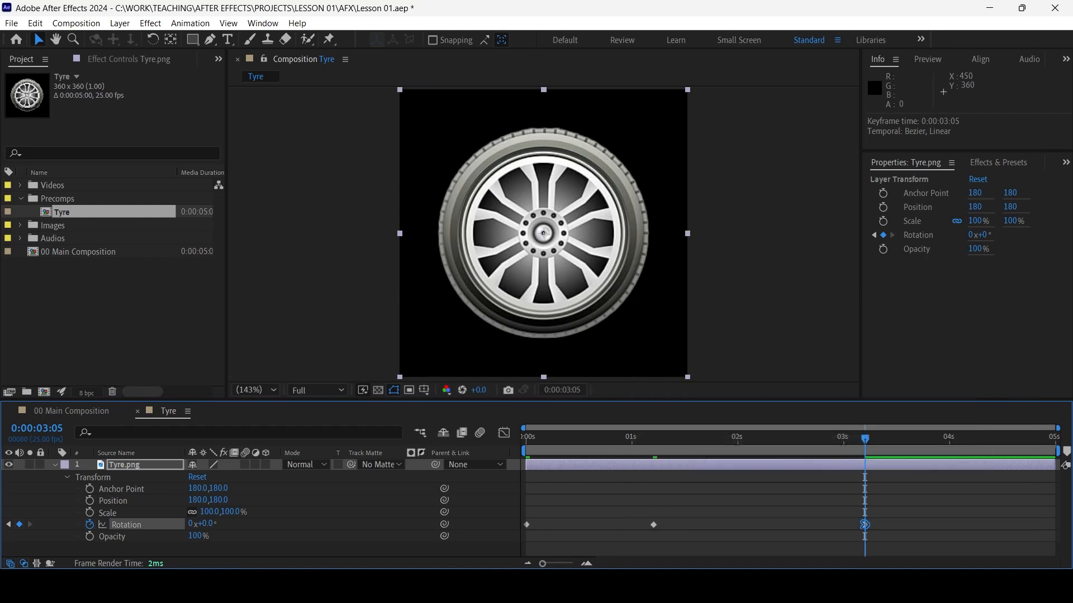
pyautogui.press('F2')
pyautogui.press('space')
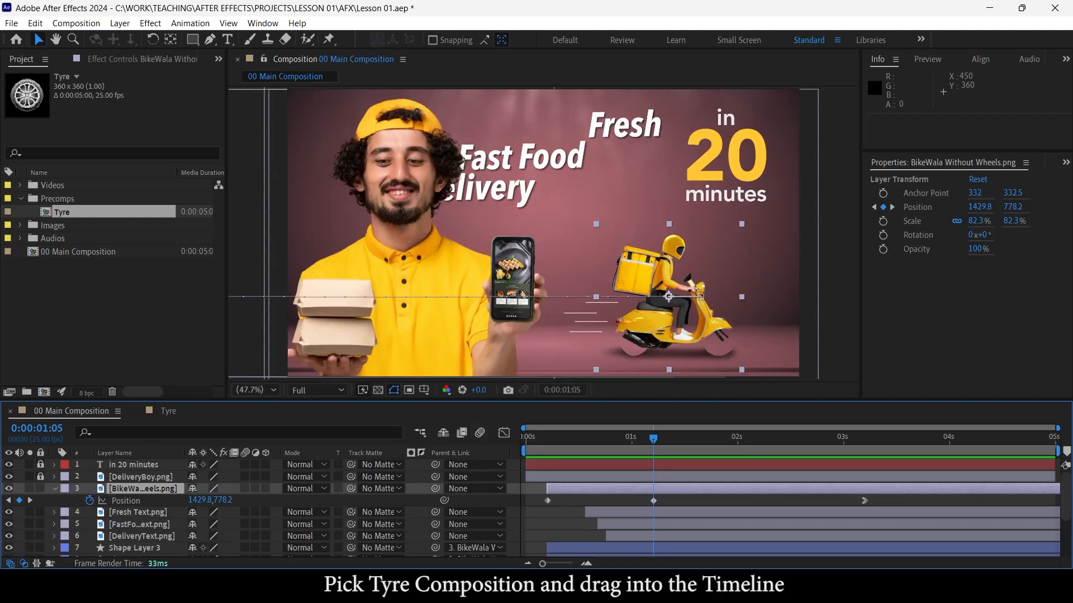
# Place the Tyre composition below the scooter layer in 00 Main Composition, over the front wheel gap, and scale it to 46.9%
pyautogui.moveTo(61, 212); pyautogui.dragTo(103, 500)
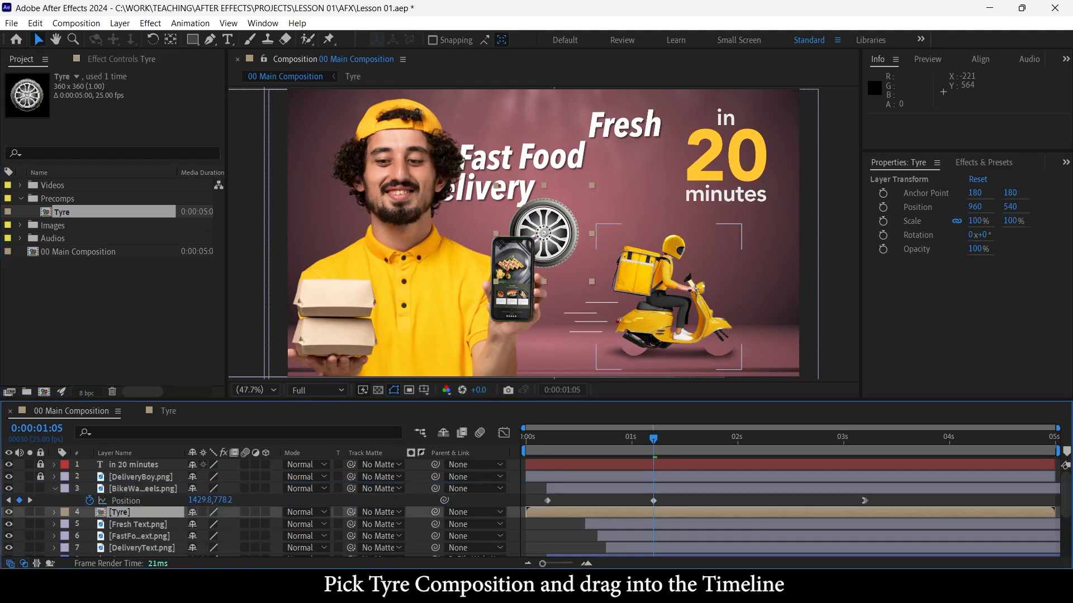
pyautogui.moveTo(558, 240); pyautogui.dragTo(738, 343)
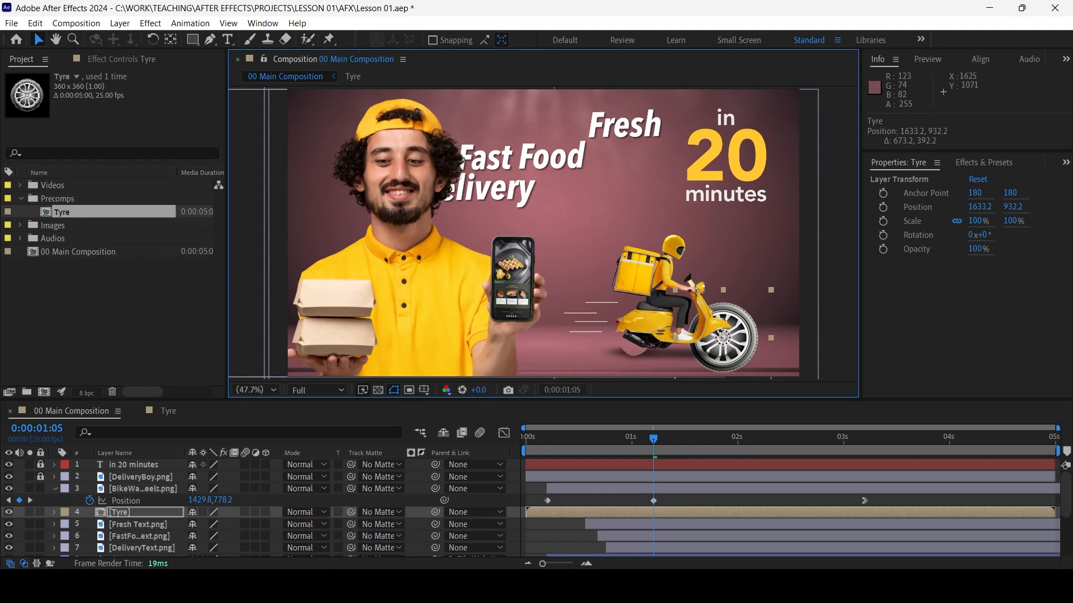
pyautogui.press('s')
pyautogui.moveTo(210, 524); pyautogui.dragTo(152, 524)
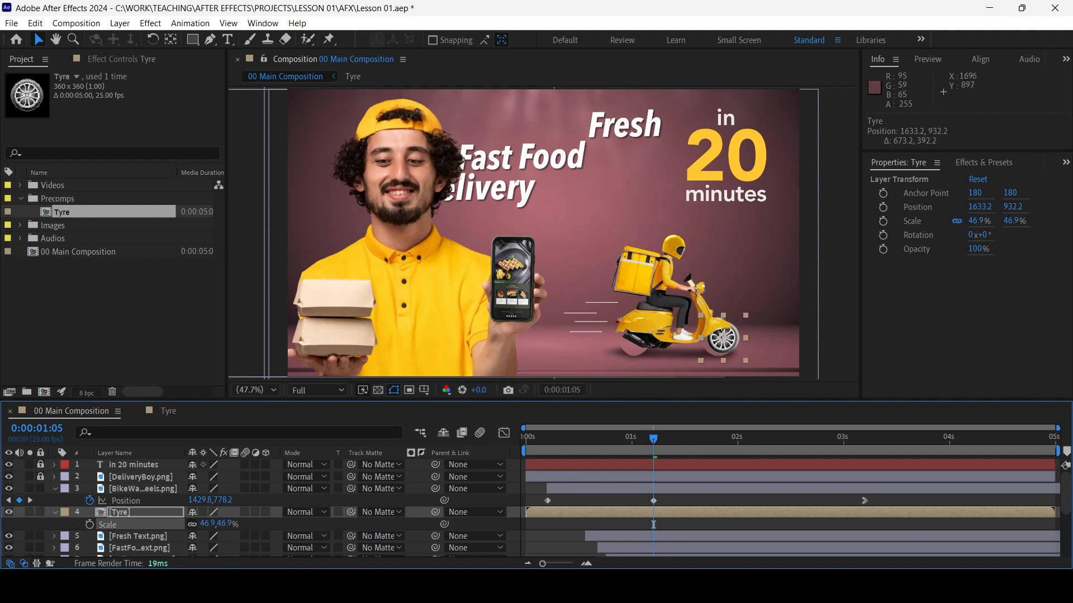
# Set the Tyre layer's scale to 45% and fit it under the scooter's front fender at position 1615.2, 944.2
pyautogui.scroll(1, 755, 332)
pyautogui.scroll(1, 755, 331)
pyautogui.moveTo(755, 331); pyautogui.dragTo(463, 144)
pyautogui.moveTo(603, 286)
pyautogui.mouseDown()
pyautogui.moveTo(593, 291)
pyautogui.moveTo(603, 285)
pyautogui.mouseUp()
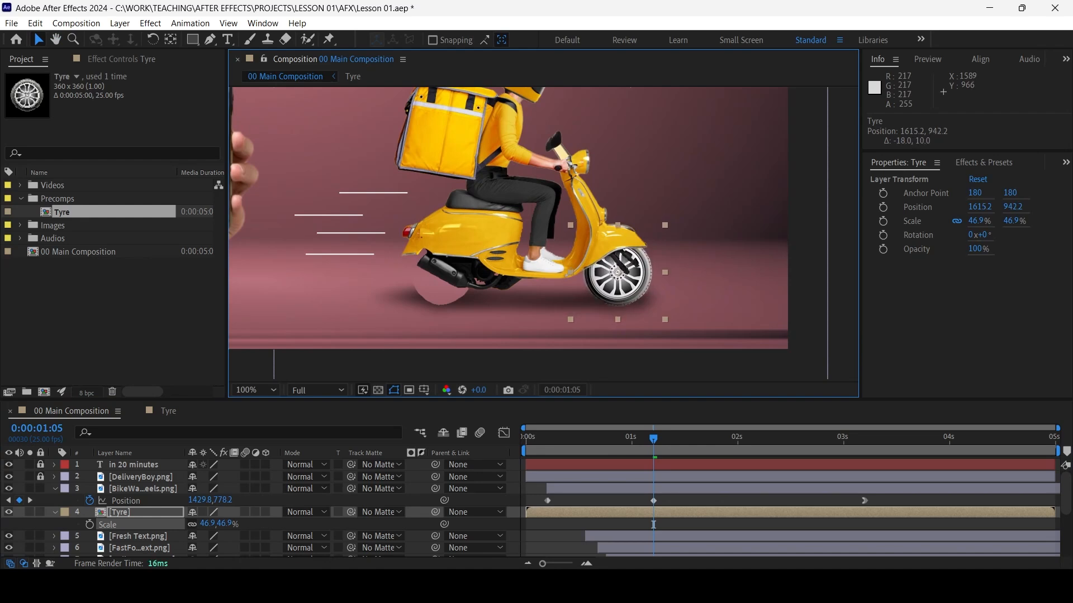
pyautogui.click(208, 524)
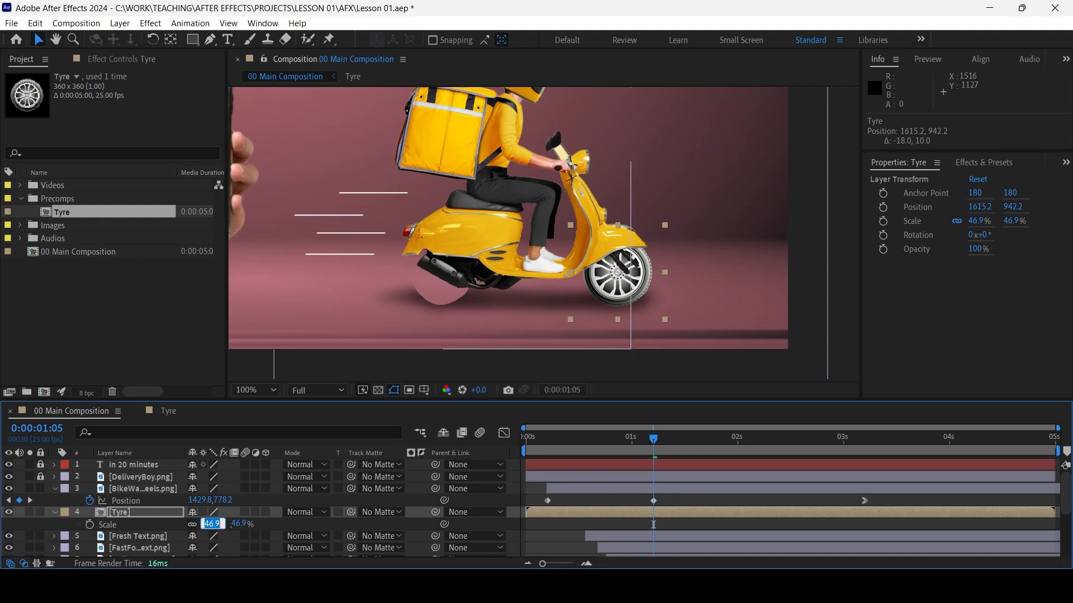
pyautogui.write('45')
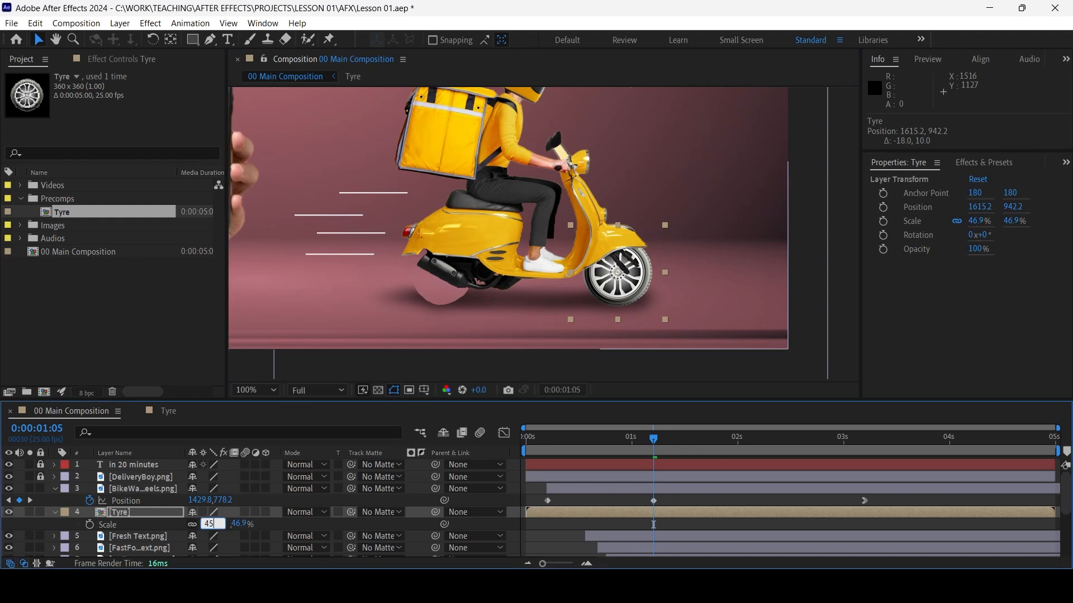
pyautogui.press('Return')
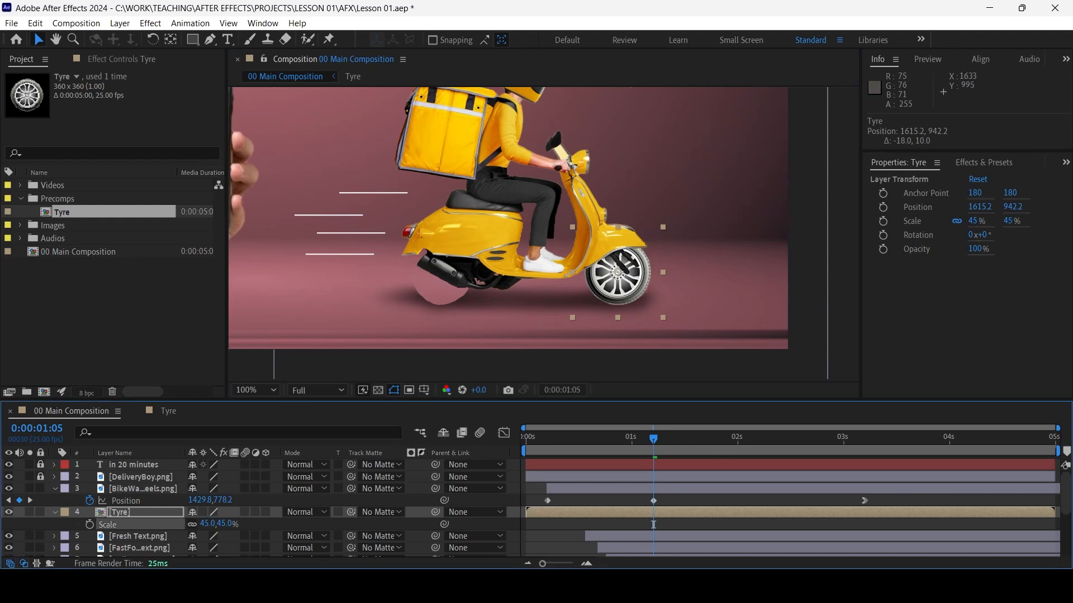
pyautogui.moveTo(625, 292); pyautogui.dragTo(625, 294)
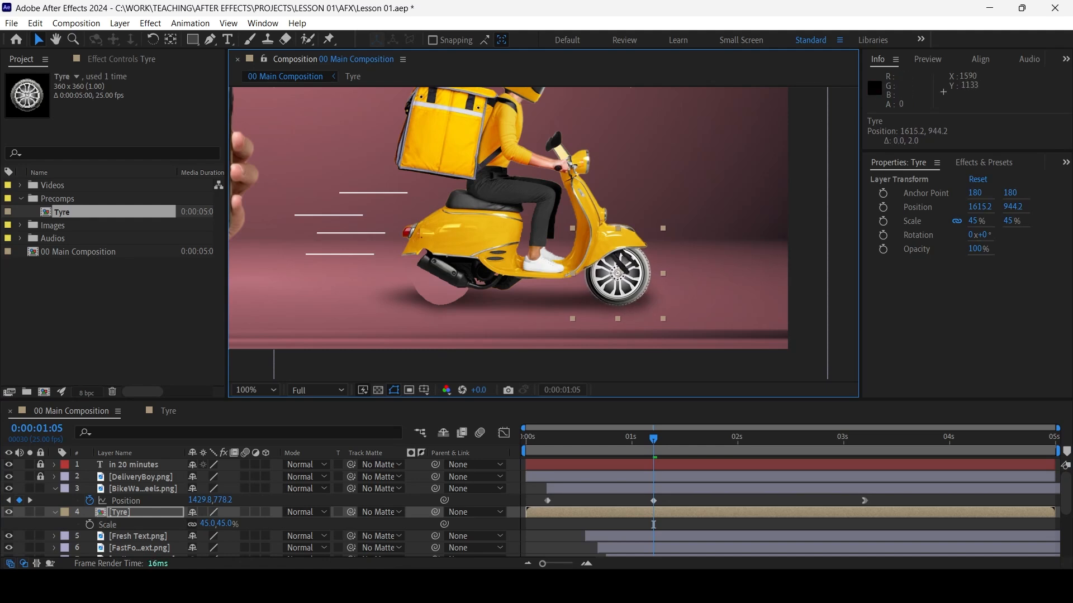
# Go to 0:00:03:05 and shift the Tyre layer horizontally into the scooter's front wheel arch at position 1737.2, 944.2
pyautogui.press('space')
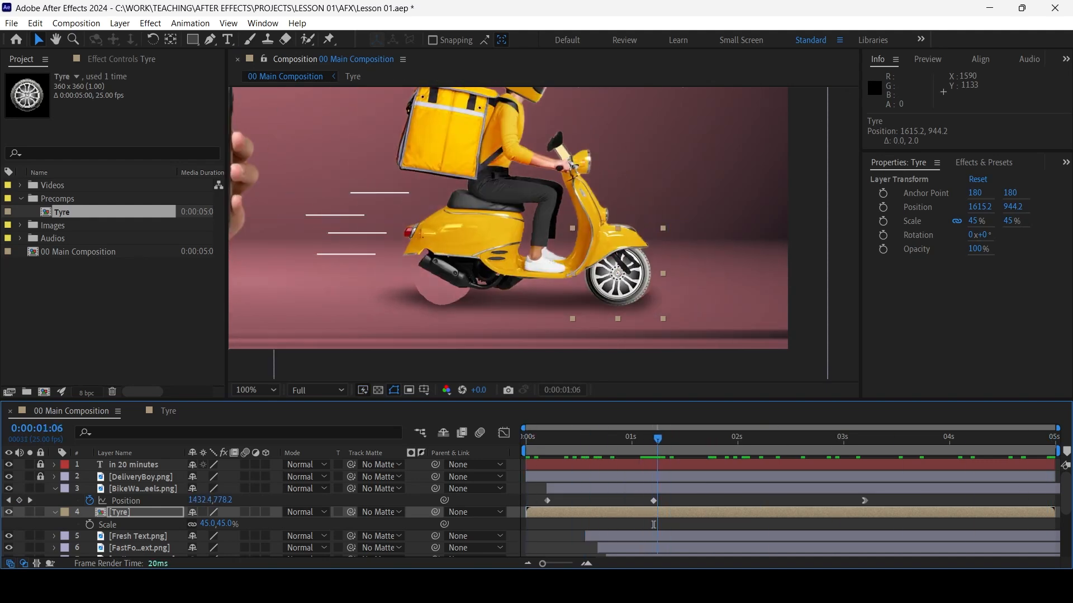
pyautogui.moveTo(856, 439); pyautogui.dragTo(865, 439)
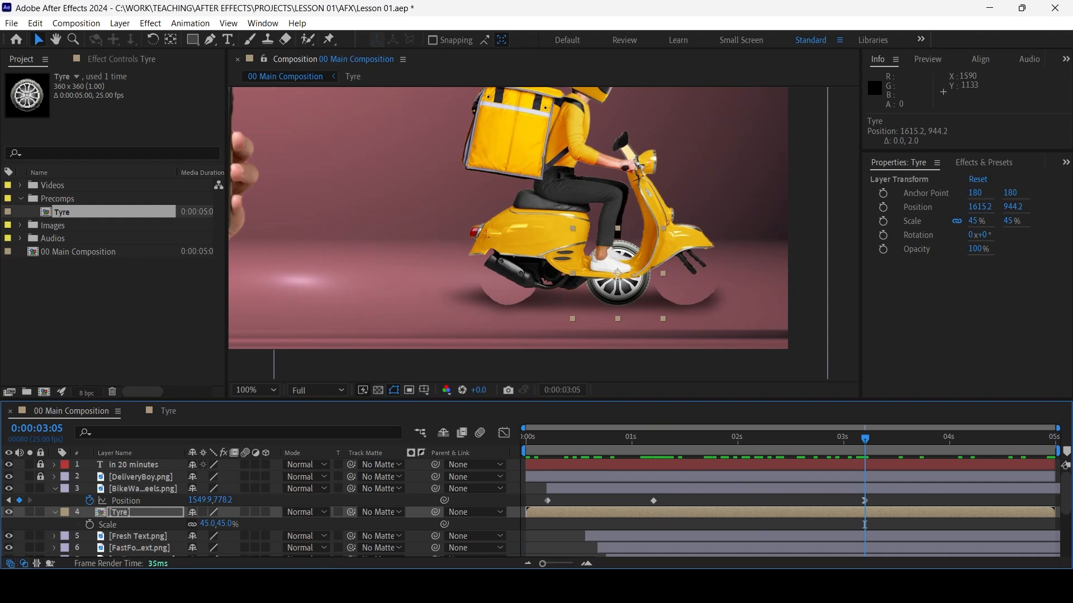
pyautogui.hotkey('shift', 'Right')
pyautogui.hotkey('shift', 'Right')
pyautogui.hotkey('shift', 'Right')
pyautogui.hotkey('shift', 'Right')
pyautogui.hotkey('shift', 'Right')
pyautogui.hotkey('shift', 'Right')
pyautogui.hotkey('shift', 'Right')
pyautogui.hotkey('shift', 'Right')
pyautogui.hotkey('shift', 'Right')
pyautogui.hotkey('shift', 'Right')
pyautogui.hotkey('shift', 'Right')
pyautogui.hotkey('shift', 'Right')
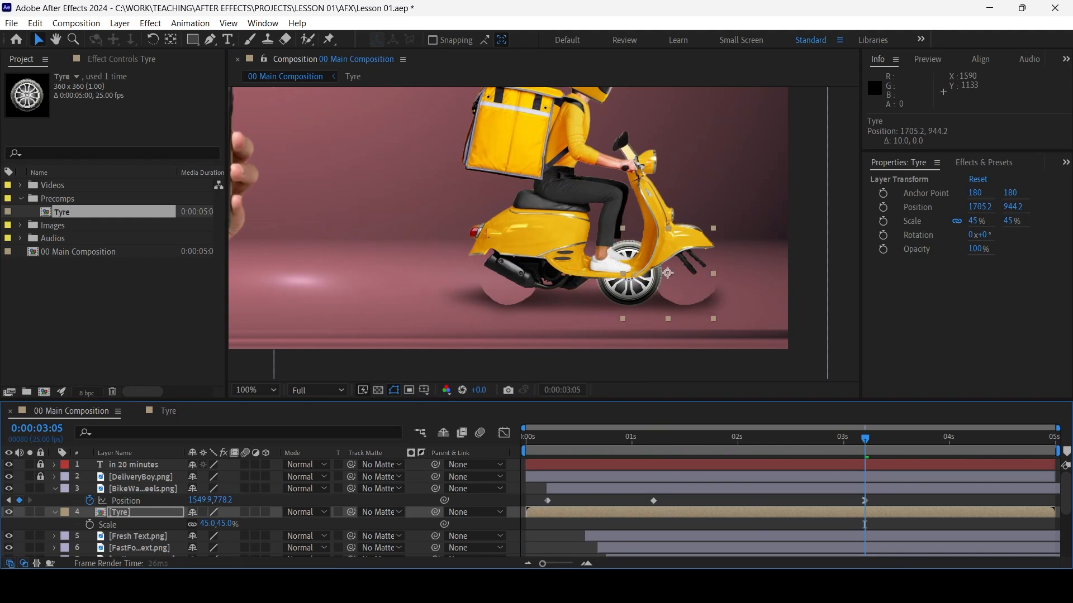
pyautogui.press('Right')
pyautogui.press('Right')
pyautogui.press('Right')
pyautogui.press('Right')
pyautogui.press('Left')
pyautogui.press('Left')
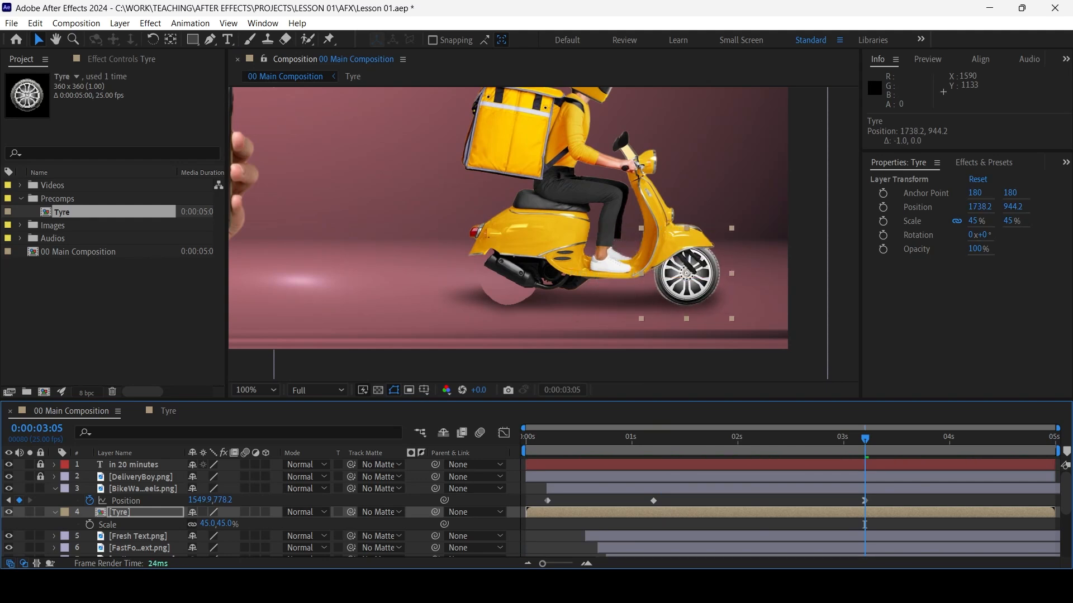
pyautogui.press('Right')
pyautogui.press('Left')
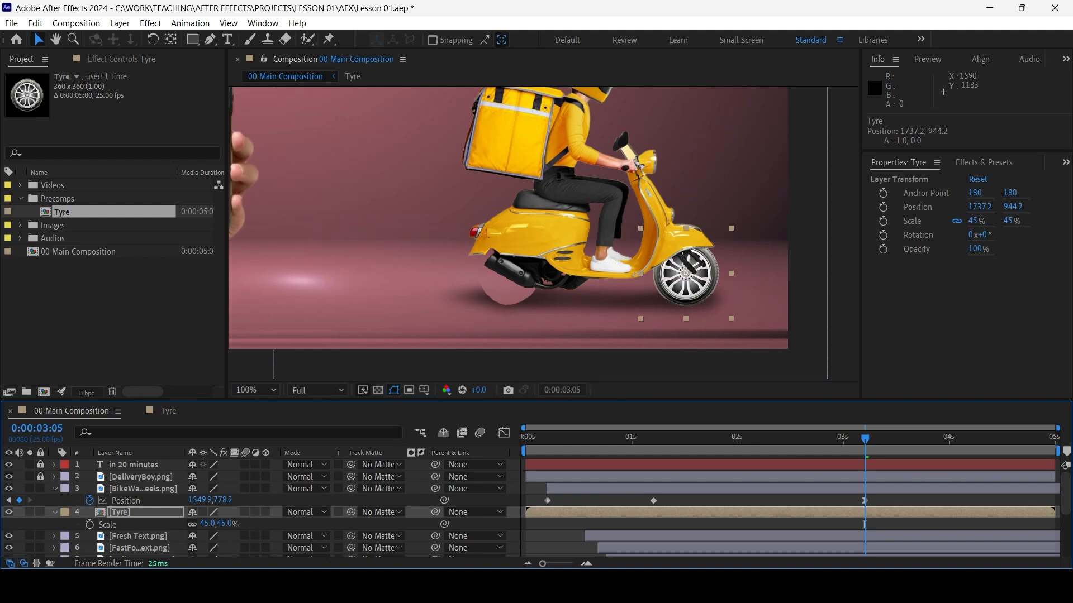
# Refine the front tyre's fit with a scale of 46% and position 1736.2, 942.2
pyautogui.press('alt+KP_Add')
pyautogui.press('Left')
pyautogui.press('Up')
pyautogui.press('Up')
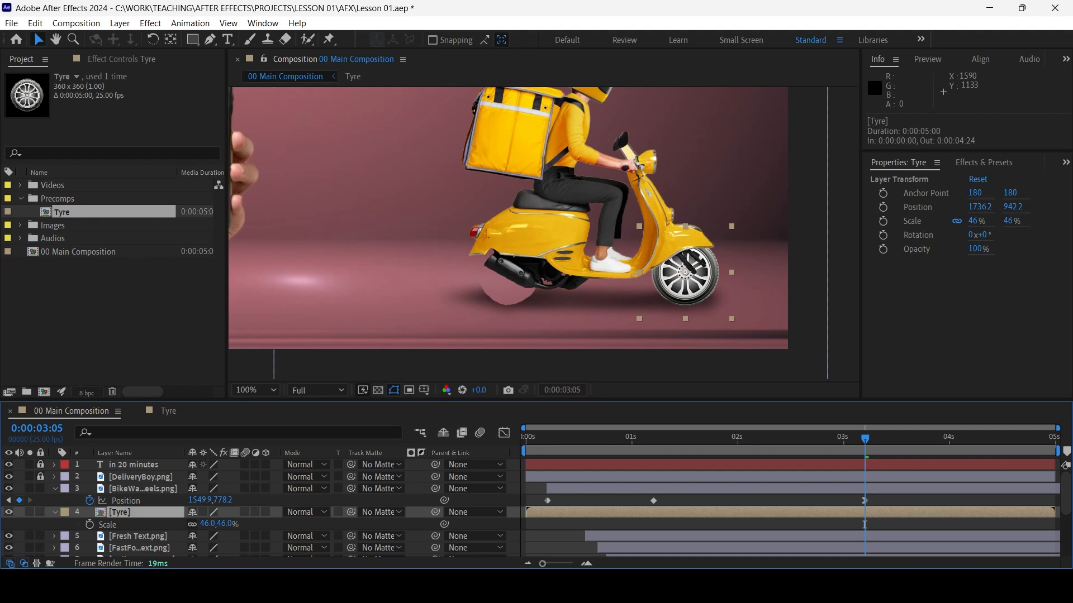
# Parent the Tyre layer to BikeWala Without Wheels.png and preview the movement
pyautogui.click(475, 512)
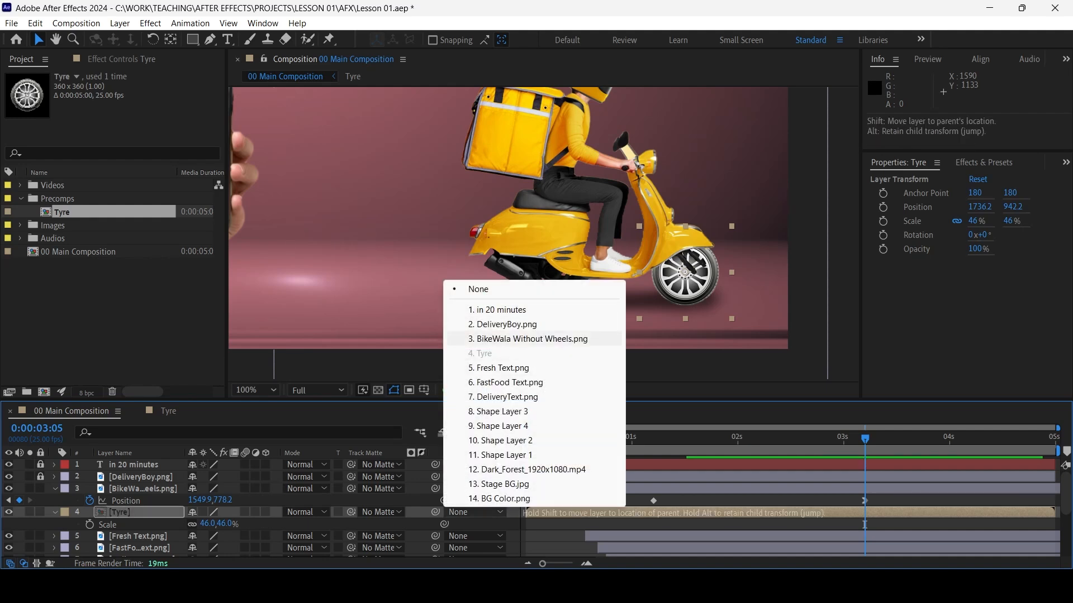
pyautogui.click(531, 339)
pyautogui.press('pageup')
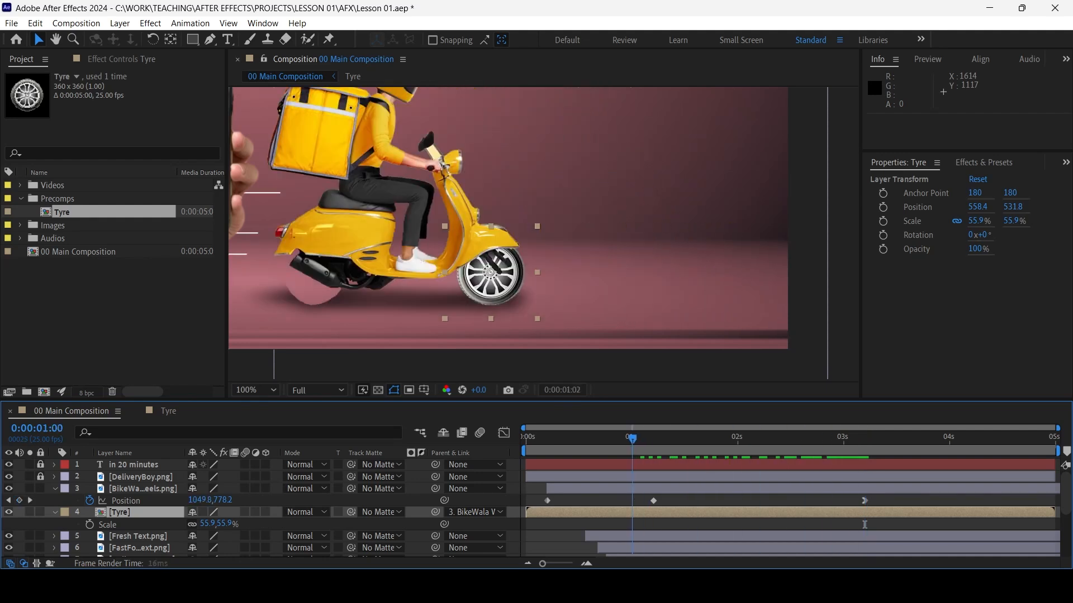
pyautogui.press('space')
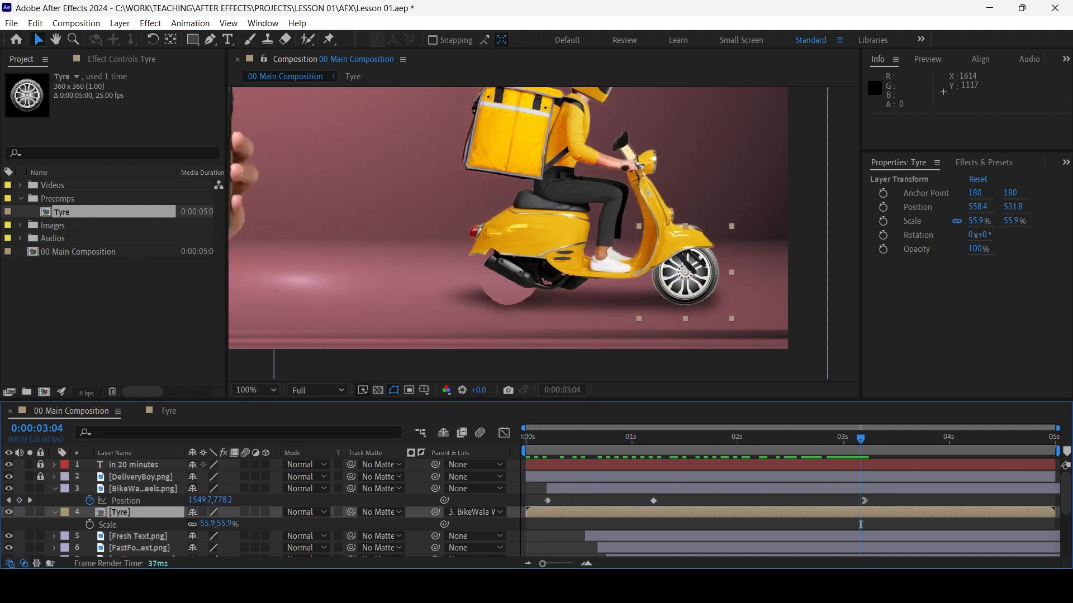
# Duplicate the Tyre layer, move the copy into the rear wheel arch at position 173.2, 531.8 and fit the composition in view
pyautogui.hotkey('ctrl', 'd')
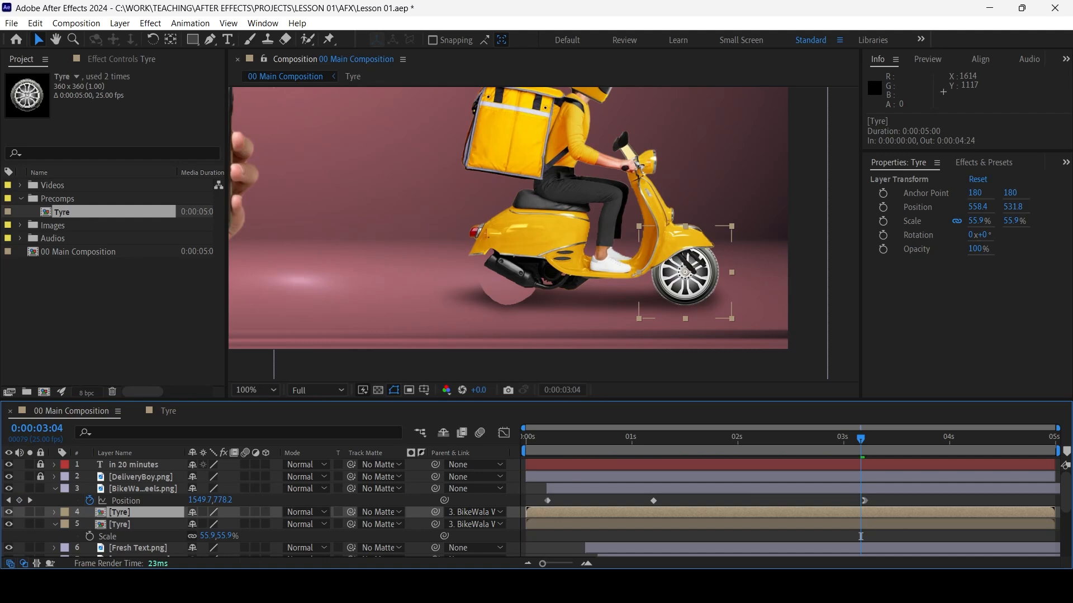
pyautogui.hotkey('shift', 'Left')
pyautogui.hotkey('shift', 'Left')
pyautogui.hotkey('shift', 'Left')
pyautogui.hotkey('shift', 'Left')
pyautogui.hotkey('shift', 'Left')
pyautogui.hotkey('shift', 'Left')
pyautogui.hotkey('shift', 'Left')
pyautogui.hotkey('shift', 'Left')
pyautogui.hotkey('shift', 'Left')
pyautogui.hotkey('shift', 'Left')
pyautogui.hotkey('shift', 'Left')
pyautogui.hotkey('shift', 'Left')
pyautogui.hotkey('shift', 'Left')
pyautogui.hotkey('shift', 'Left')
pyautogui.hotkey('shift', 'Left')
pyautogui.hotkey('shift', 'Left')
pyautogui.hotkey('shift', 'Left')
pyautogui.hotkey('shift', 'Left')
pyautogui.hotkey('shift', 'Left')
pyautogui.hotkey('shift', 'Left')
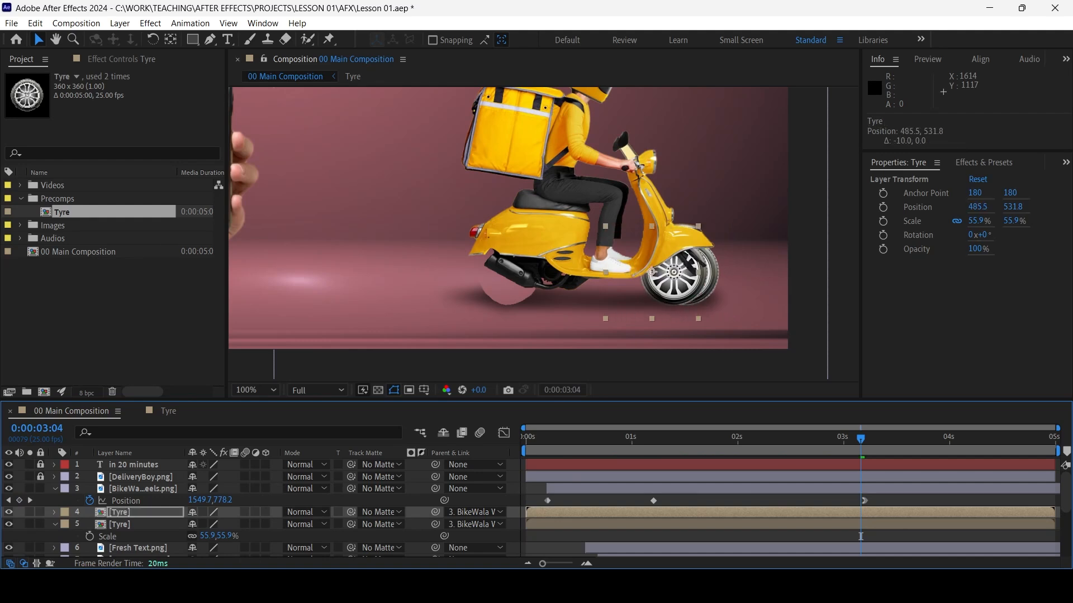
pyautogui.hotkey('shift', 'Left')
pyautogui.hotkey('shift', 'Left')
pyautogui.hotkey('shift', 'Left')
pyautogui.hotkey('shift', 'Left')
pyautogui.hotkey('shift', 'Left')
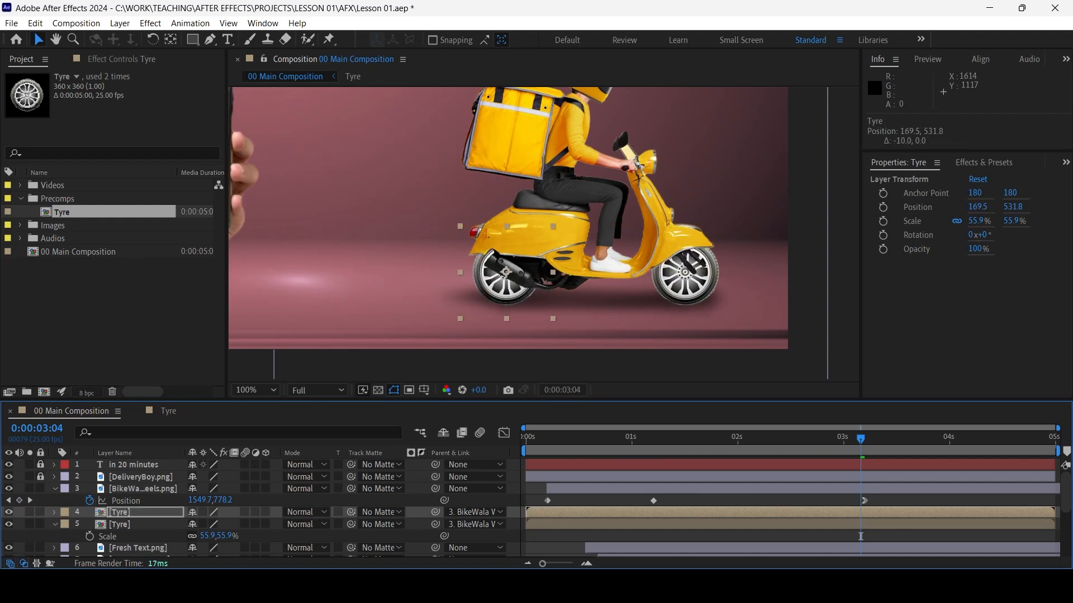
pyautogui.press('Right')
pyautogui.press('Right')
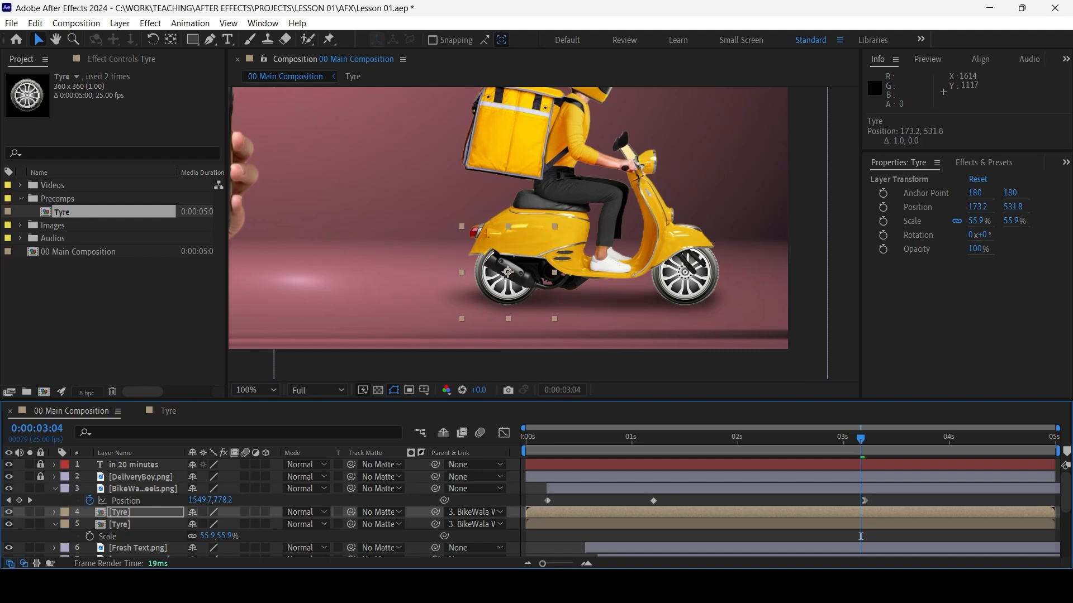
pyautogui.click(256, 390)
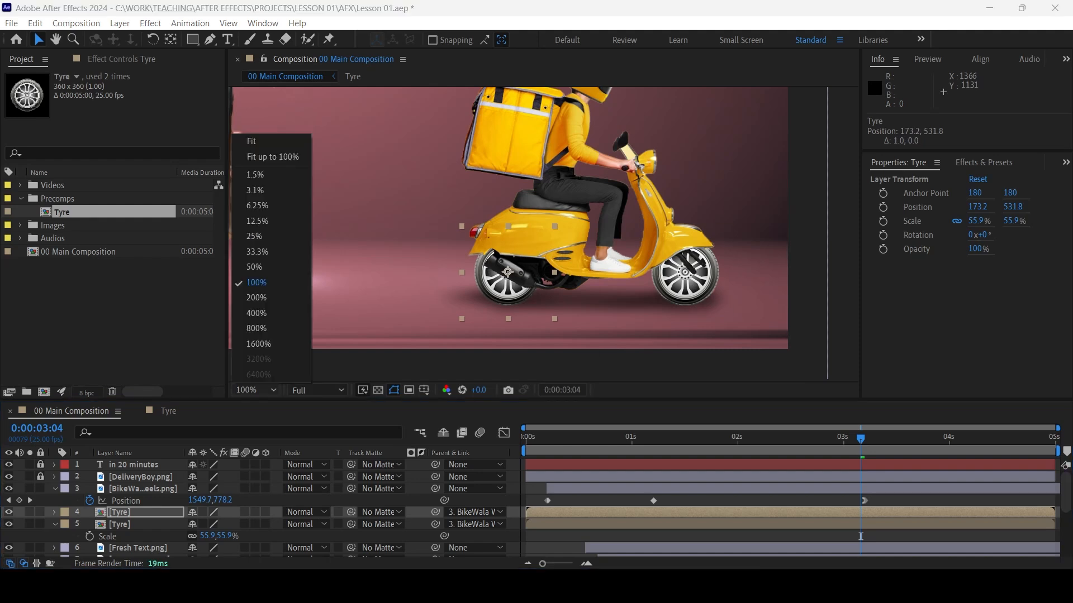
pyautogui.click(251, 140)
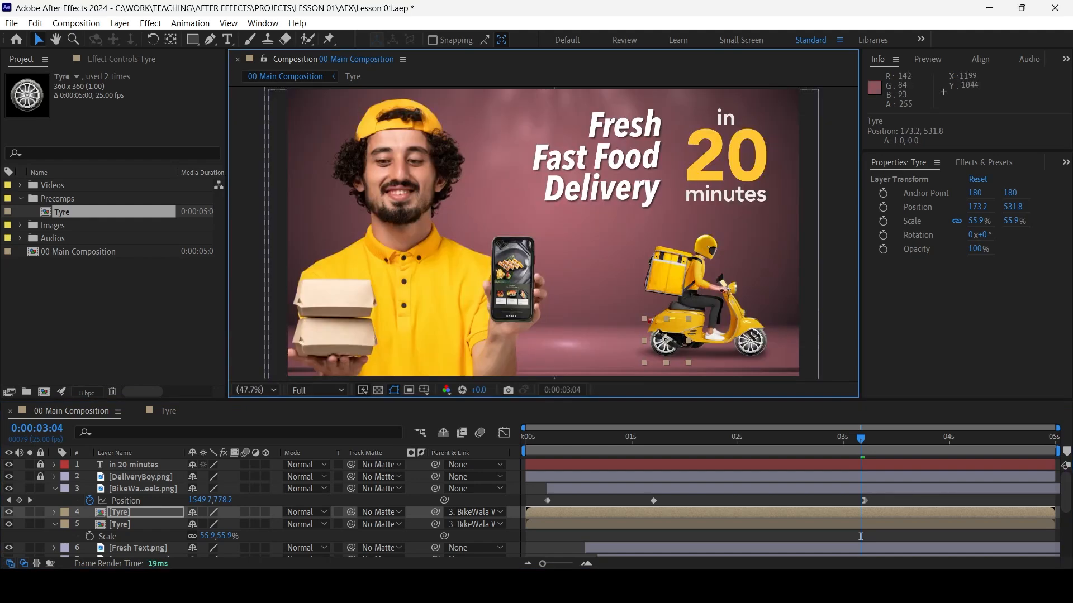
# Preview the scooter's movement with both tyres attached and select the rear Tyre layer
pyautogui.press('space')
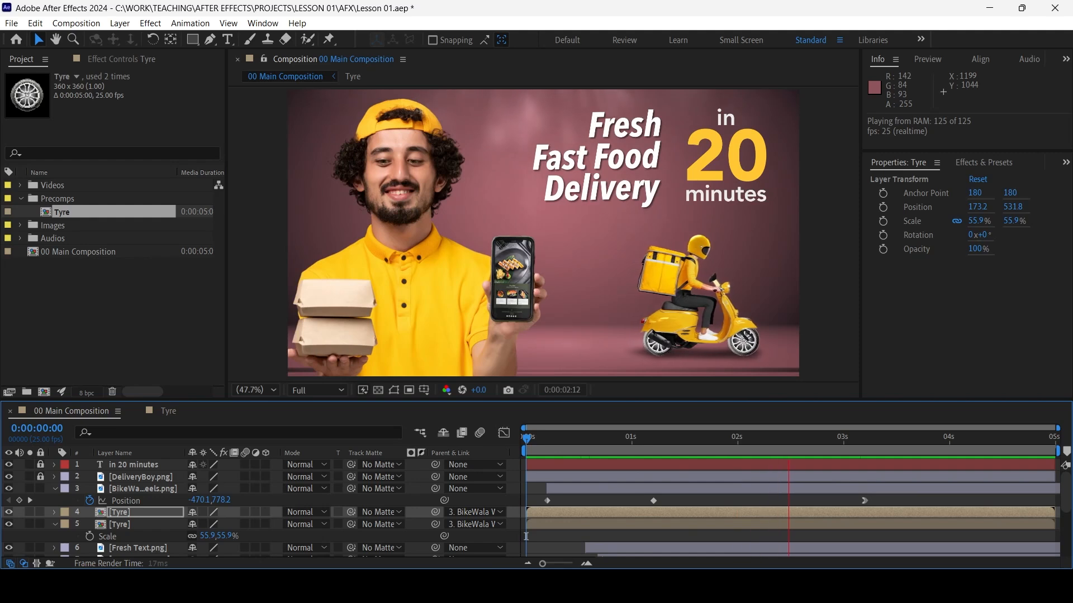
pyautogui.press('space')
pyautogui.click(793, 536)
pyautogui.click(793, 512)
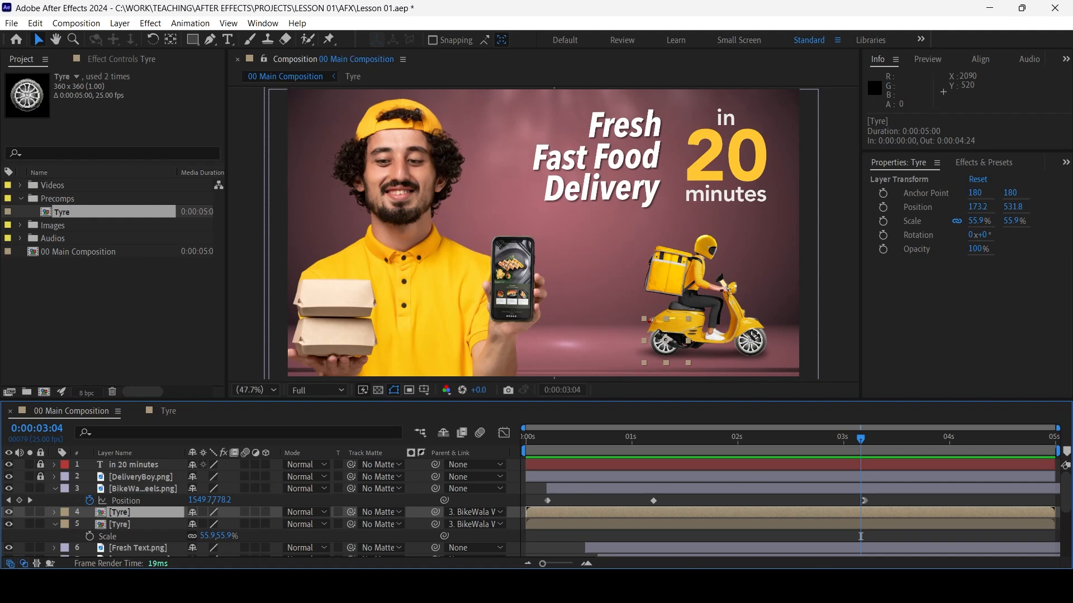
# Show the Effects & Presets list and collapse its Animation Presets category down to the top-level effect categories
pyautogui.hotkey('ctrl', '5')
pyautogui.click(967, 180)
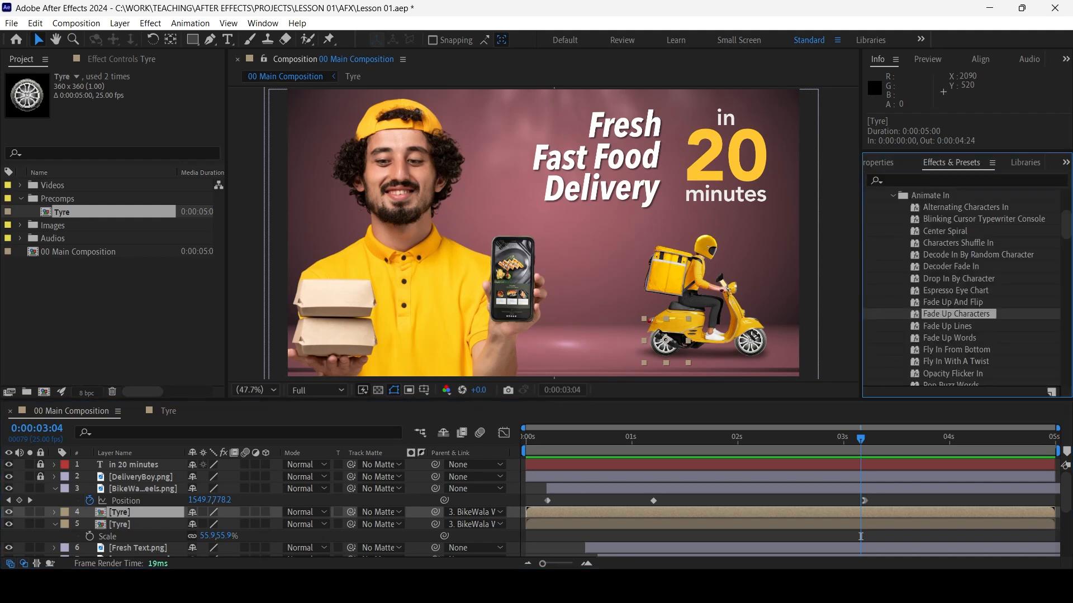
pyautogui.click(892, 195)
pyautogui.scroll(4, 964, 288)
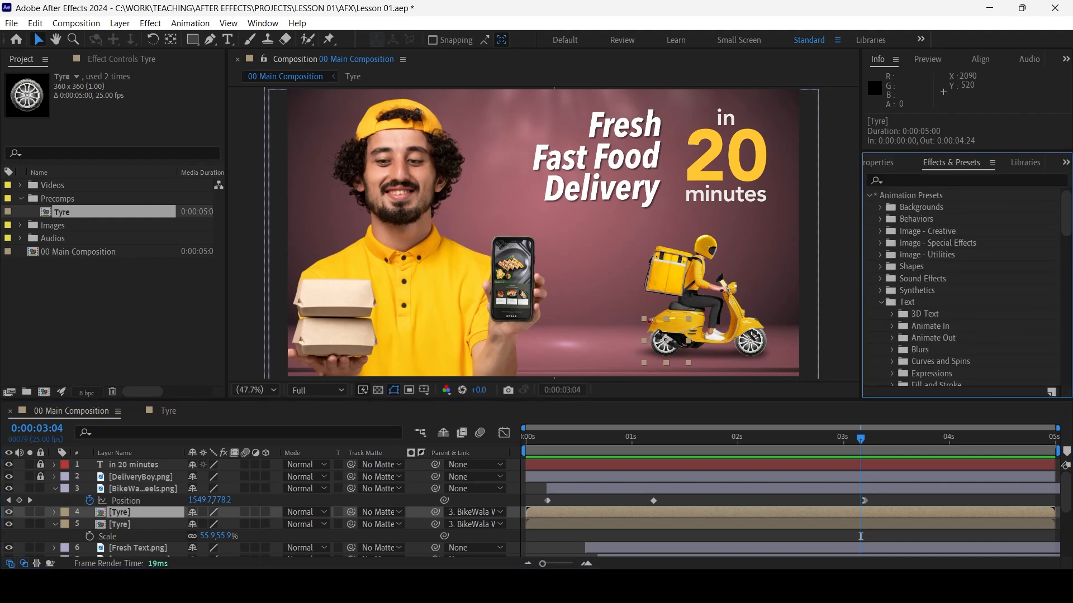
pyautogui.click(870, 195)
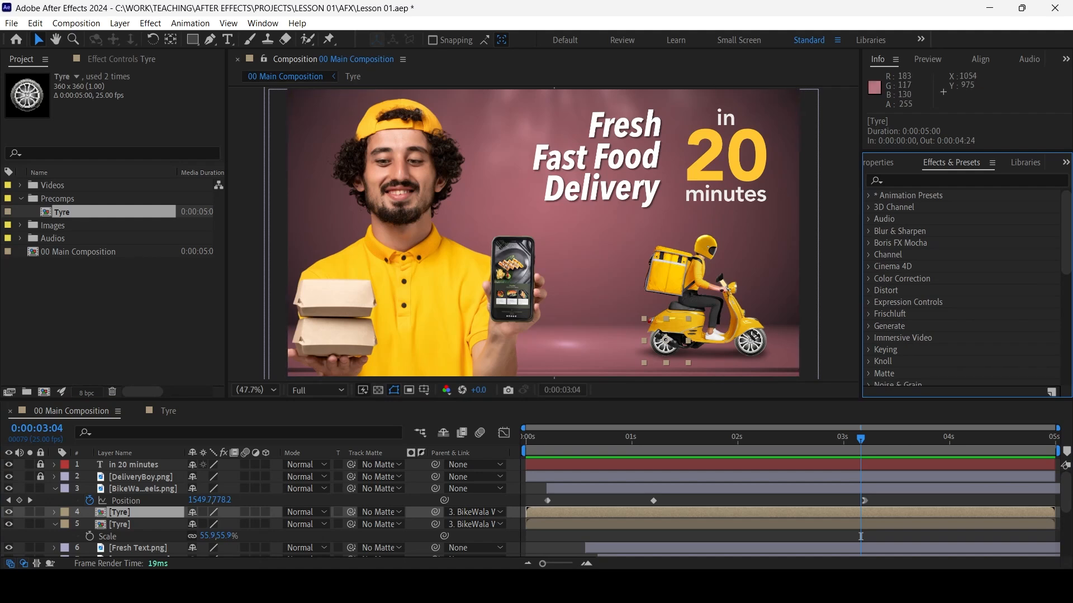
# Apply the Levels effect to the rear Tyre layer and darken it with an Output White of 136
pyautogui.click(150, 23)
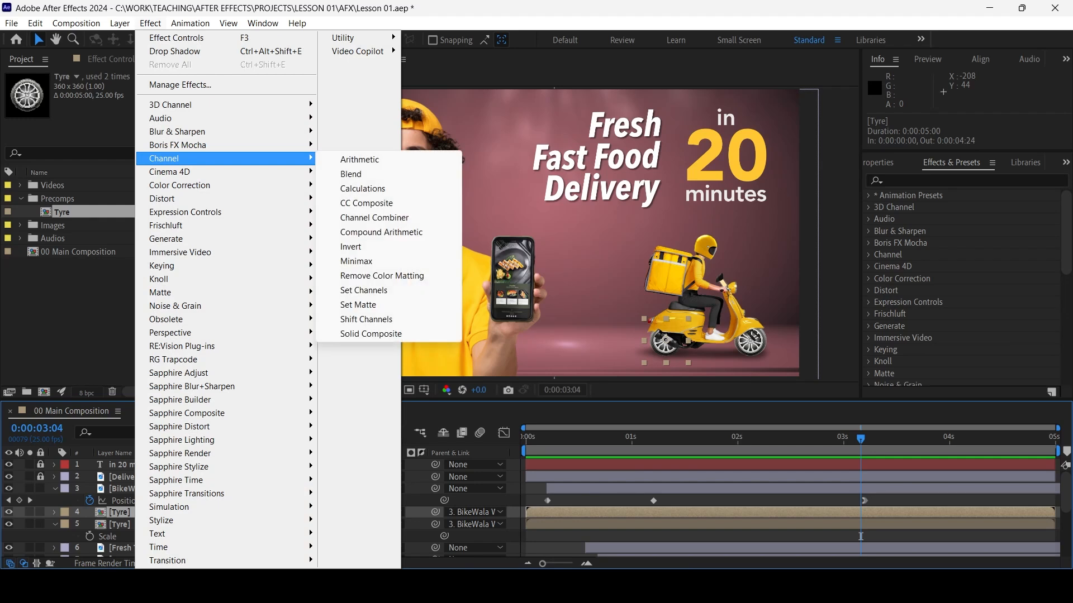
pyautogui.moveTo(184, 185)
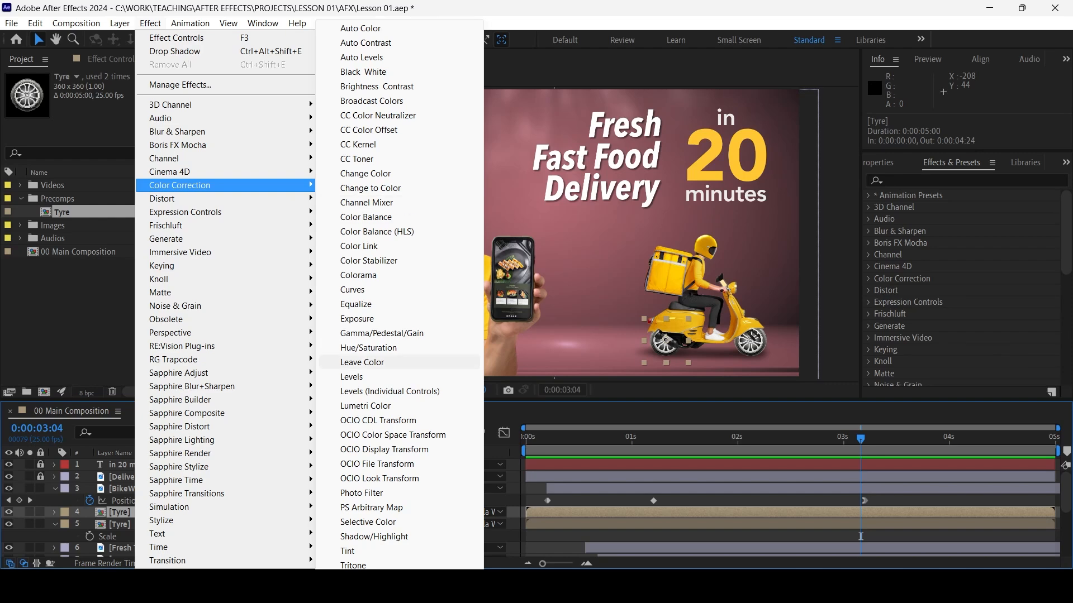
pyautogui.click(352, 377)
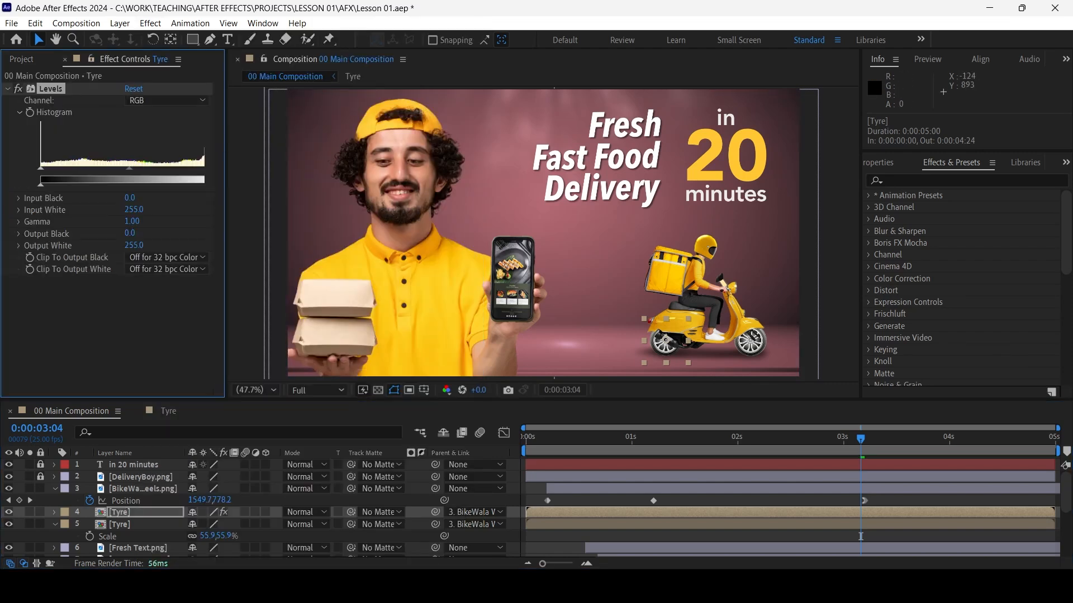
pyautogui.moveTo(226, 235); pyautogui.dragTo(254, 235)
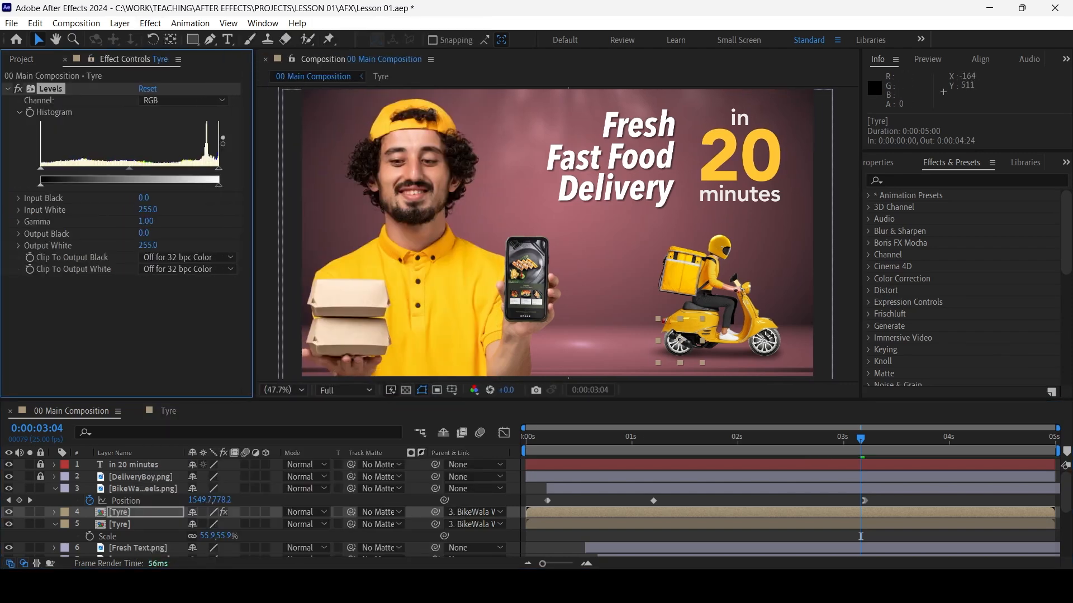
pyautogui.moveTo(218, 184); pyautogui.dragTo(145, 184)
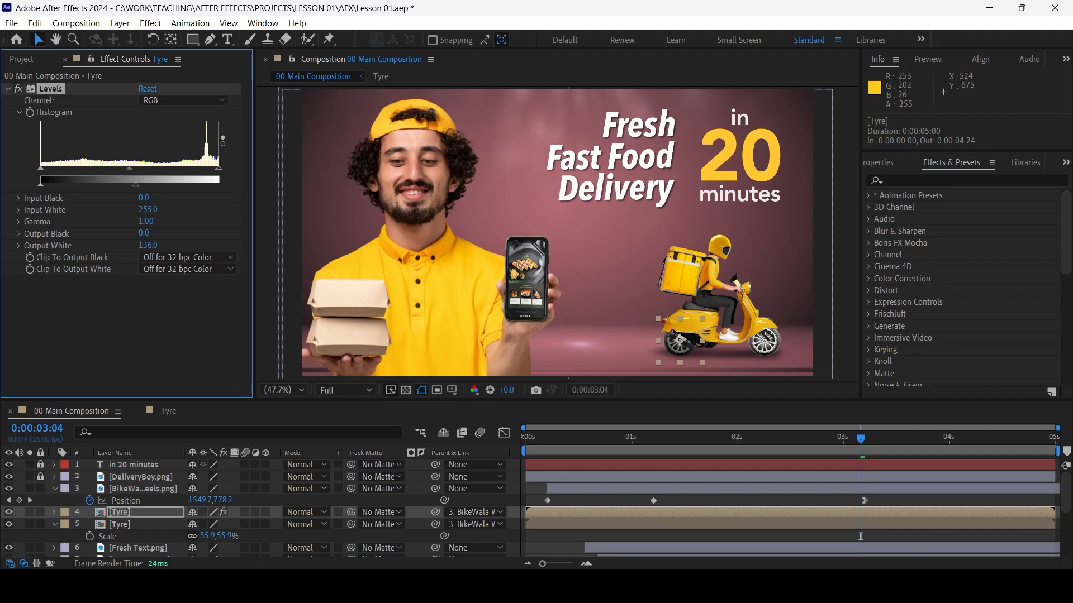
# Hide and reopen the Effect Controls for the front Tyre layer
pyautogui.hotkey('ctrl', 'Down')
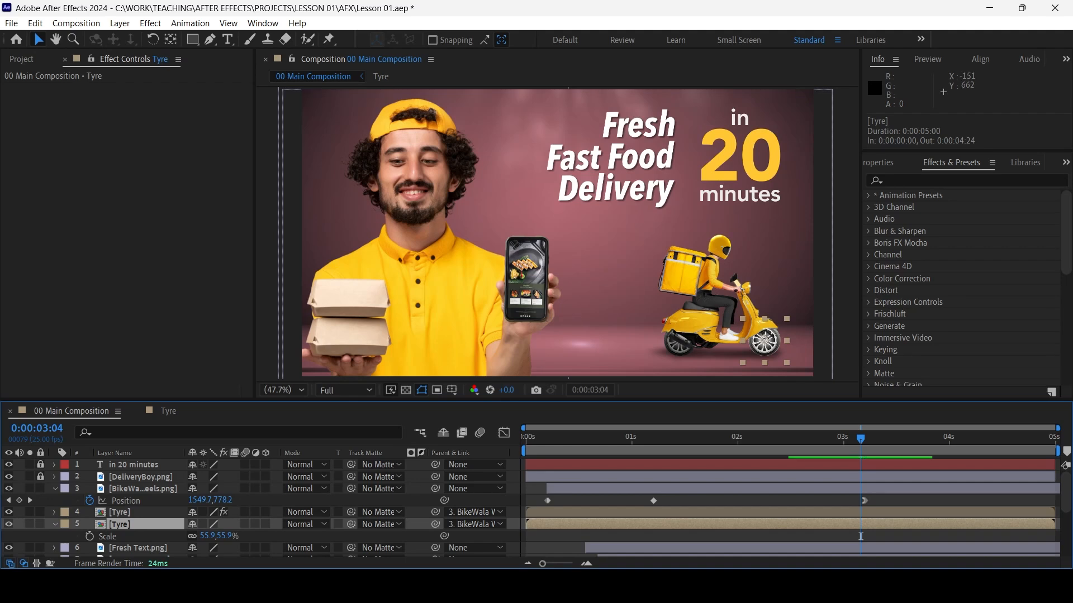
pyautogui.click(150, 23)
pyautogui.click(167, 34)
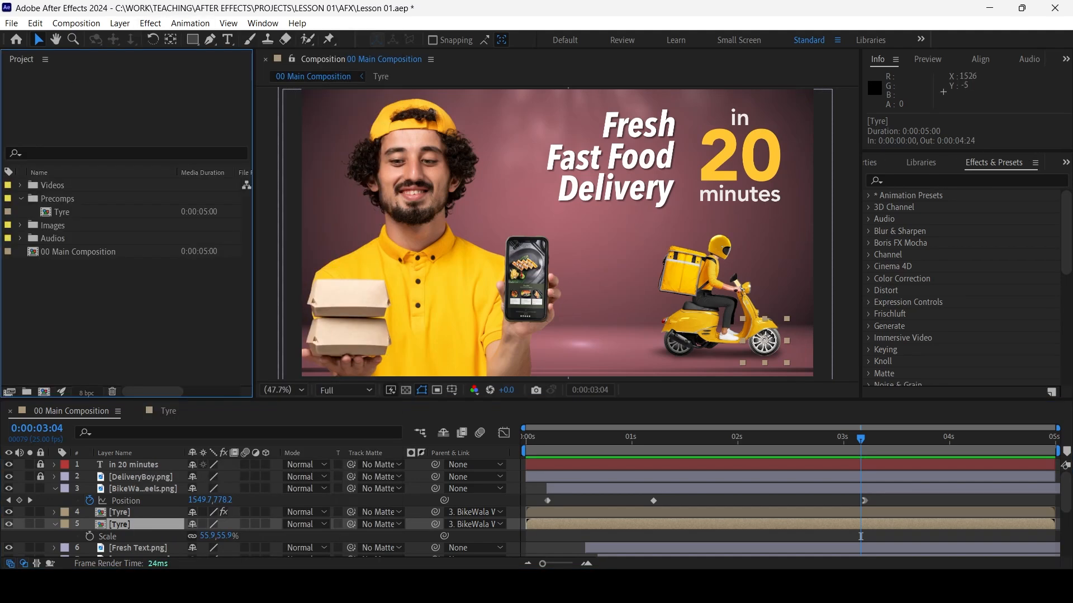
pyautogui.click(262, 23)
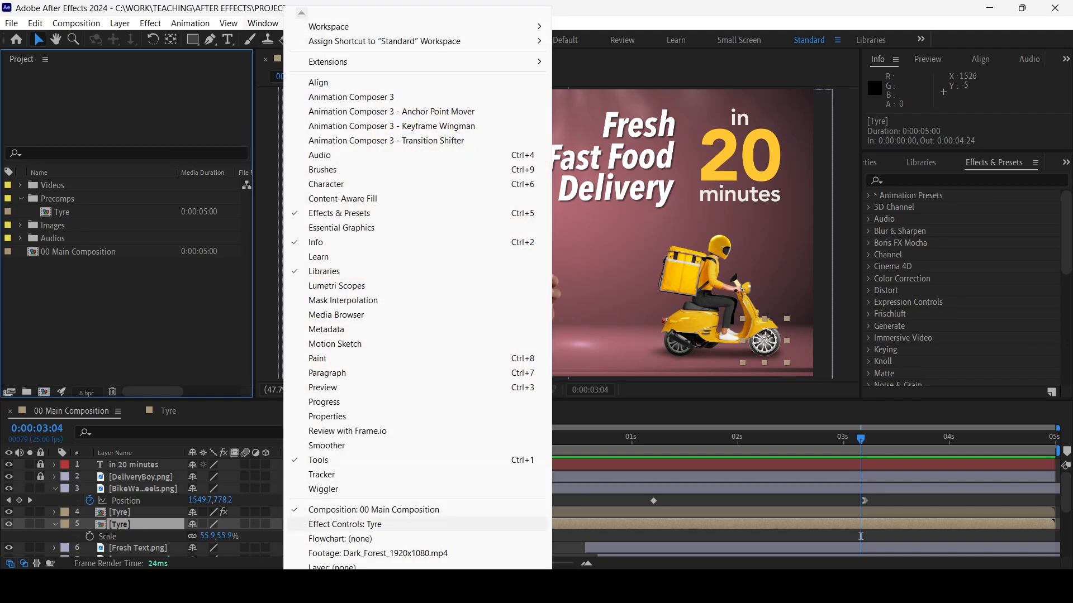
pyautogui.click(345, 524)
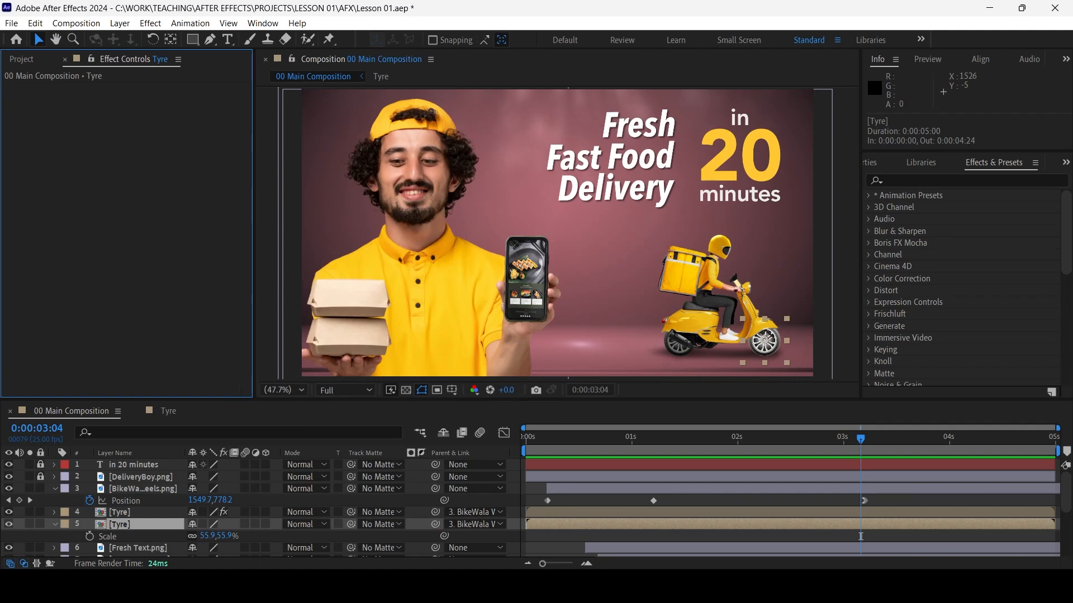
pyautogui.click(262, 23)
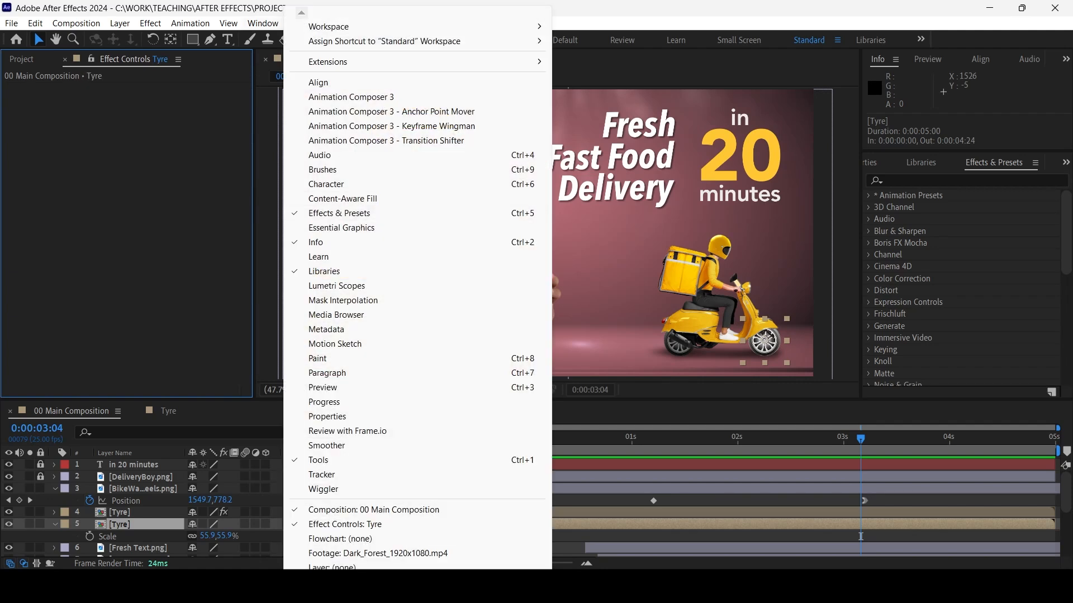
pyautogui.press('Escape')
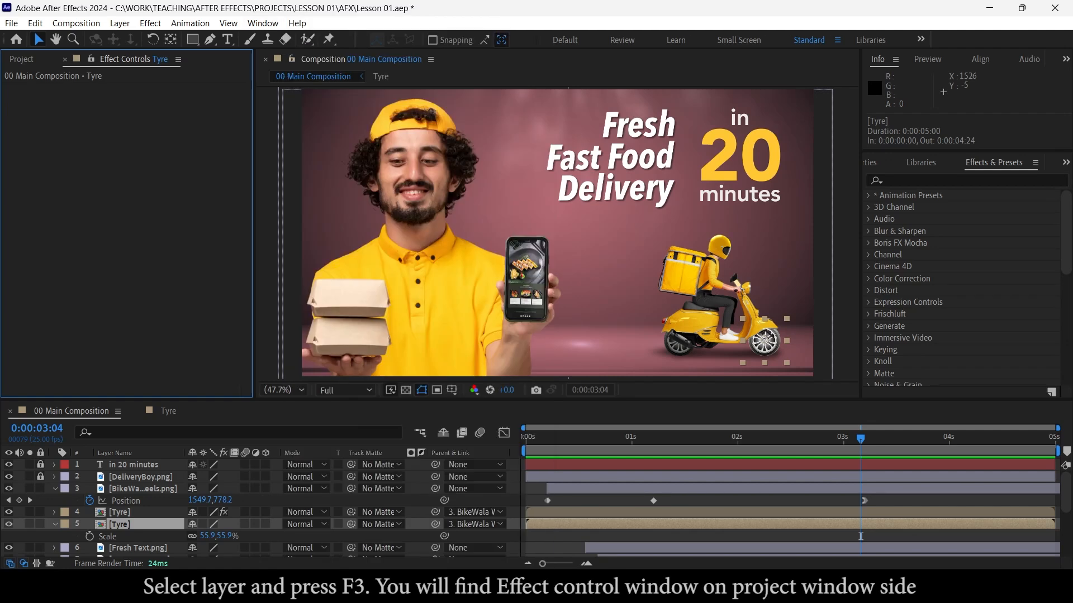
# Copy the Levels effect from the rear Tyre layer onto the front Tyre layer and deselect the layers
pyautogui.click(120, 512)
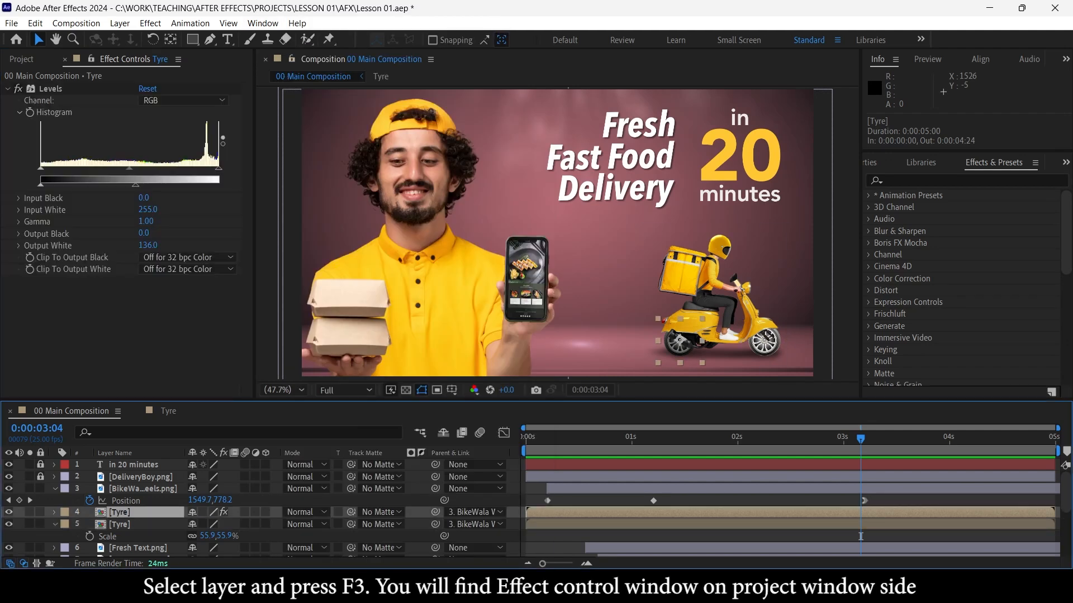
pyautogui.press('F3')
pyautogui.hotkey('ctrl', 'Down')
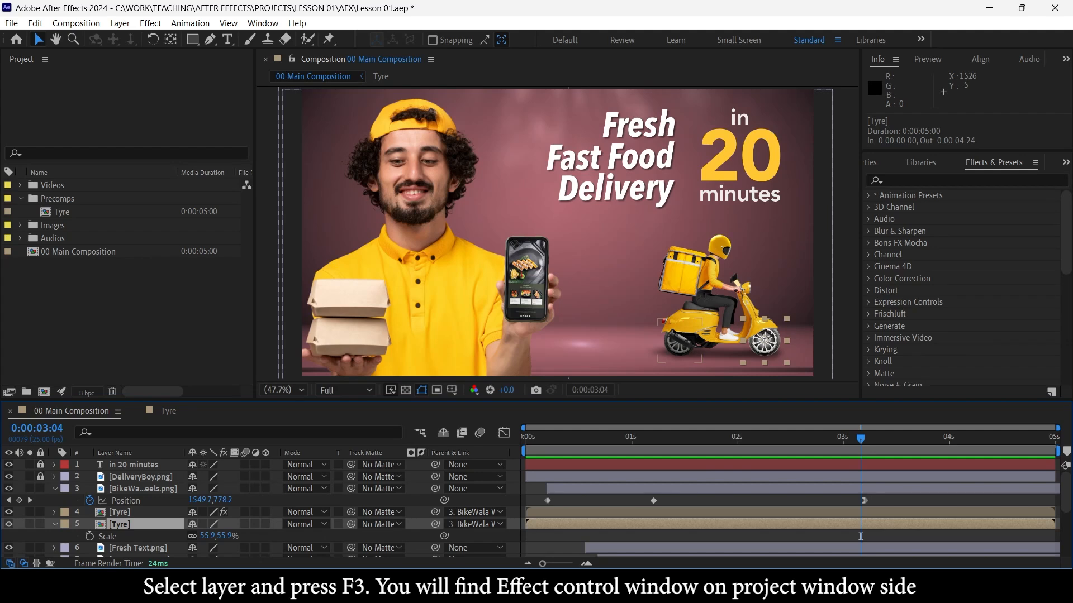
pyautogui.press('F3')
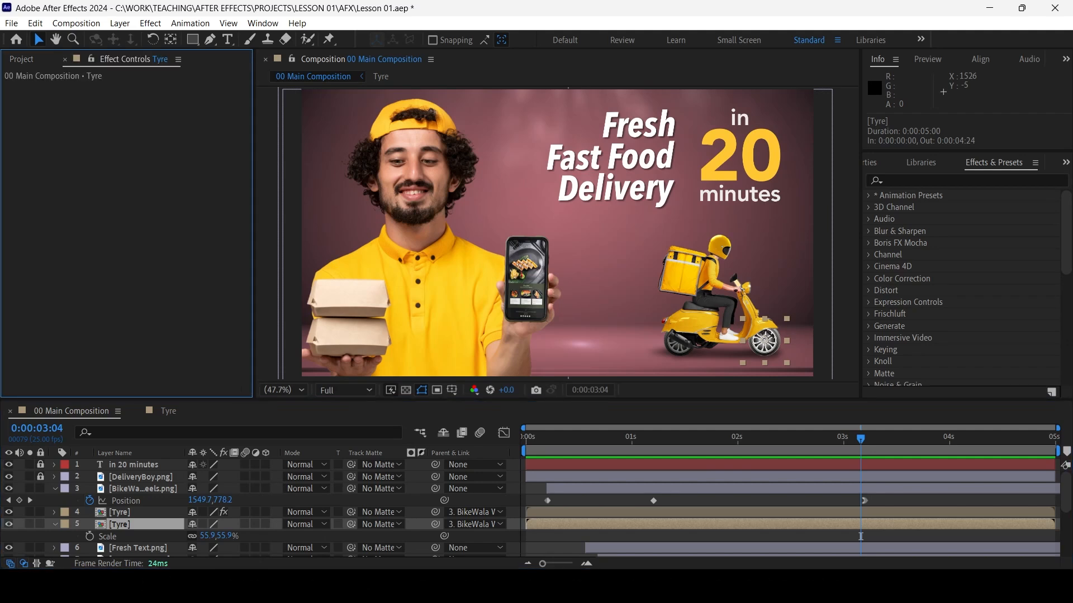
pyautogui.hotkey('ctrl', 'v')
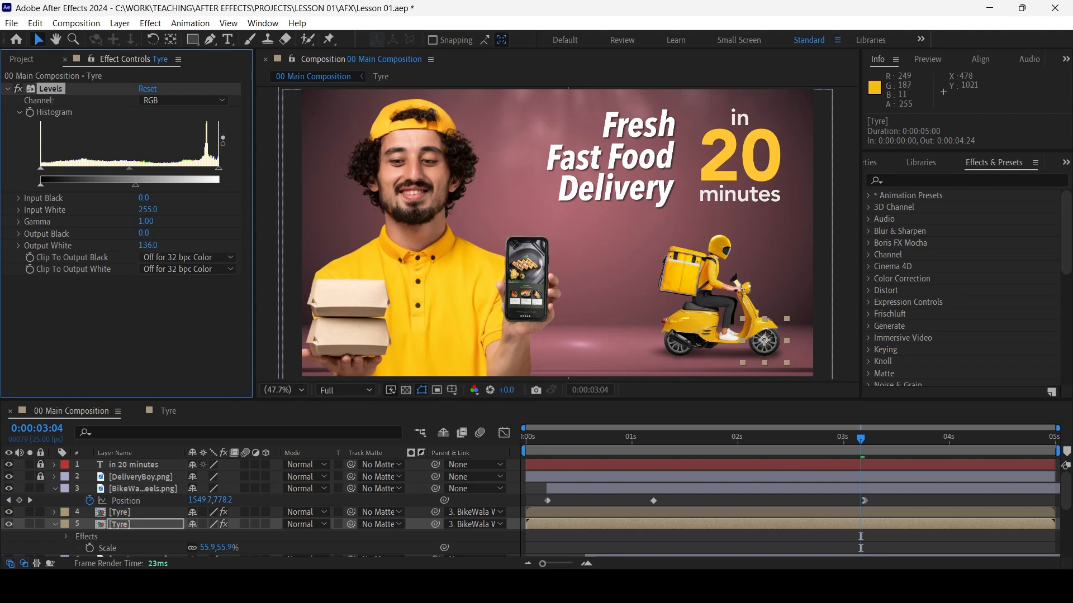
pyautogui.click(721, 541)
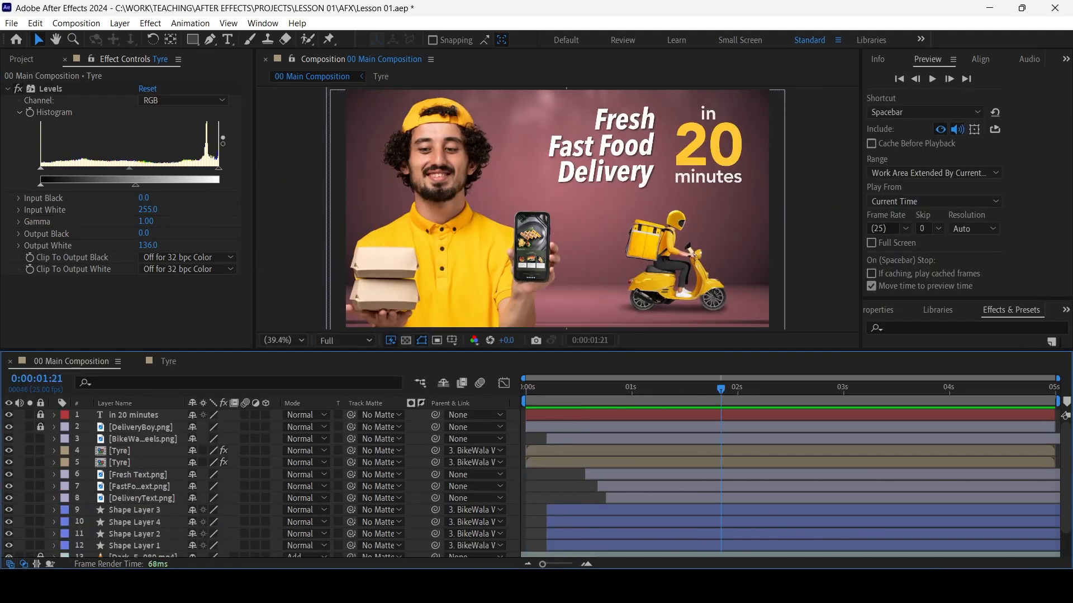
# Go to 0:00:01:06 and unlock the "in 20 minutes" and DeliveryBoy.png layers
pyautogui.moveTo(721, 389); pyautogui.dragTo(658, 390)
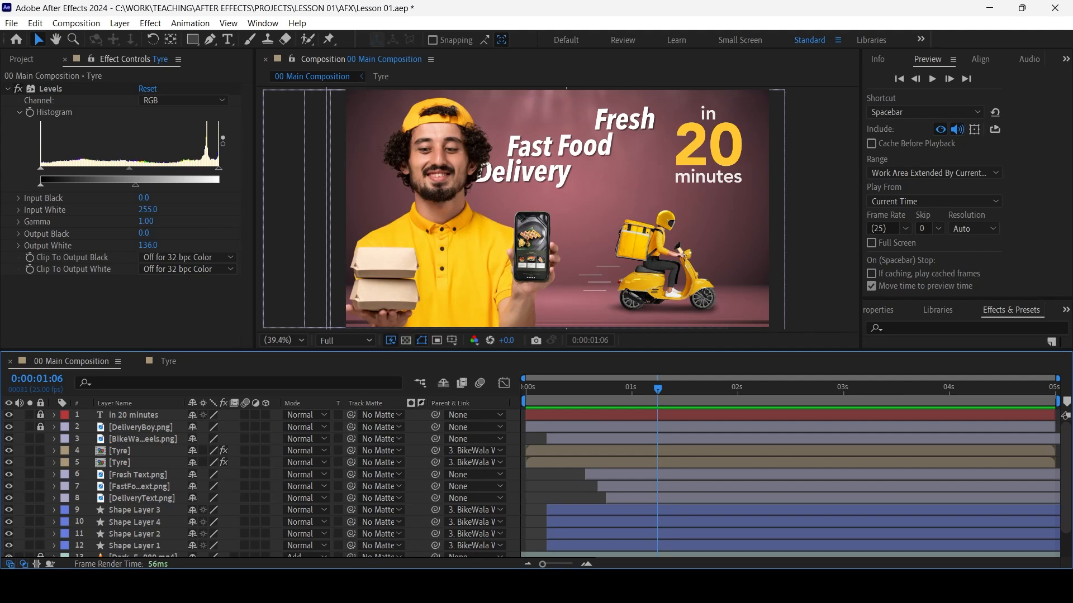
pyautogui.click(40, 426)
pyautogui.click(708, 116)
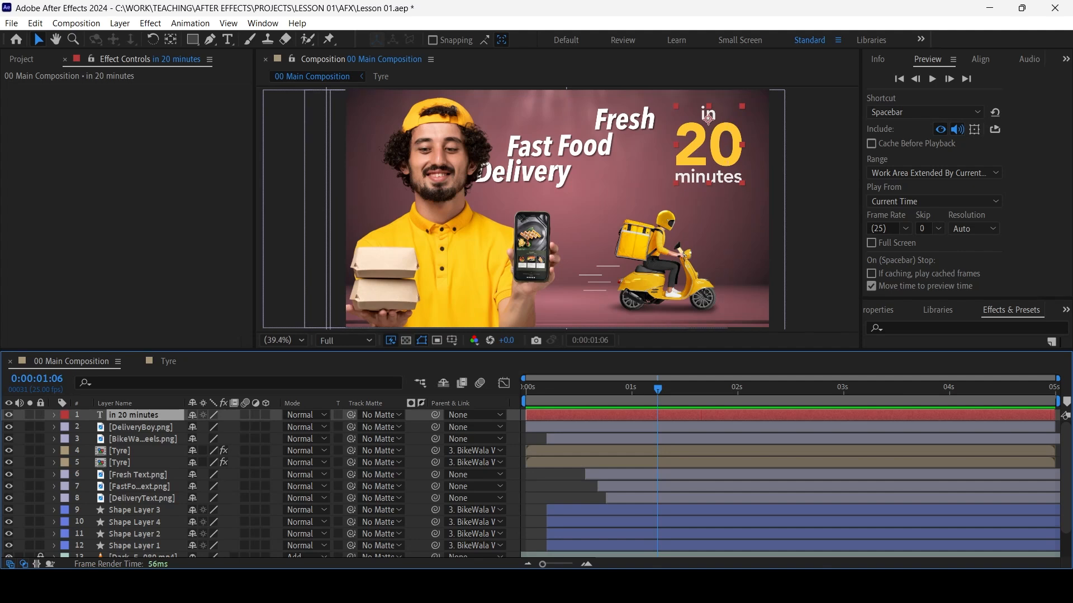
pyautogui.click(141, 428)
pyautogui.keyDown('shift'); pyautogui.click(143, 439); pyautogui.keyUp('shift')
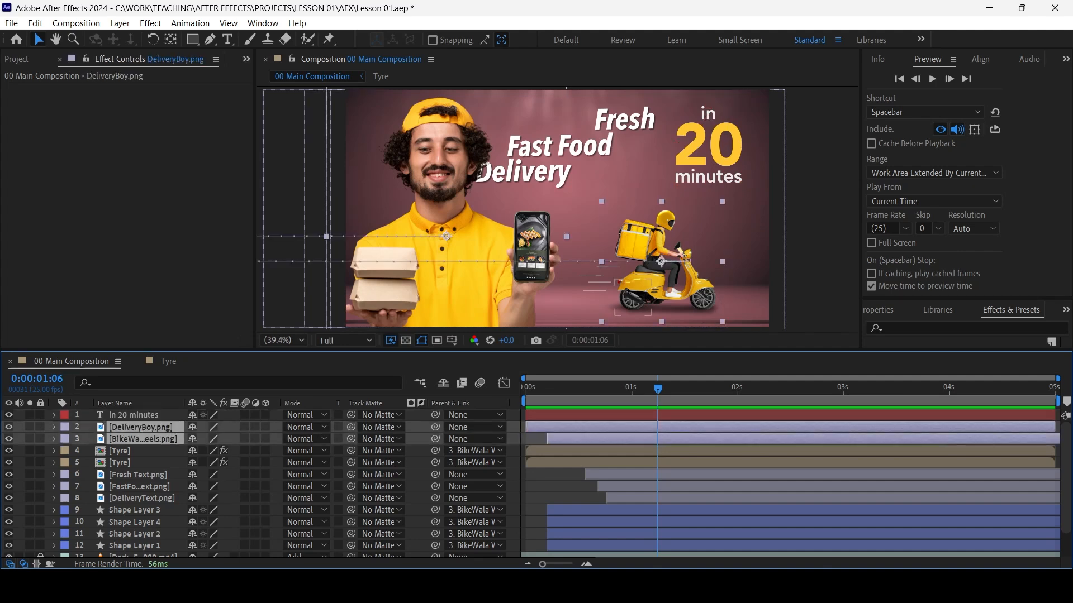
pyautogui.hotkey('ctrl', 'shift', 'Down')
pyautogui.hotkey('ctrl', 'shift', 'Down')
pyautogui.hotkey('ctrl', 'shift', 'Down')
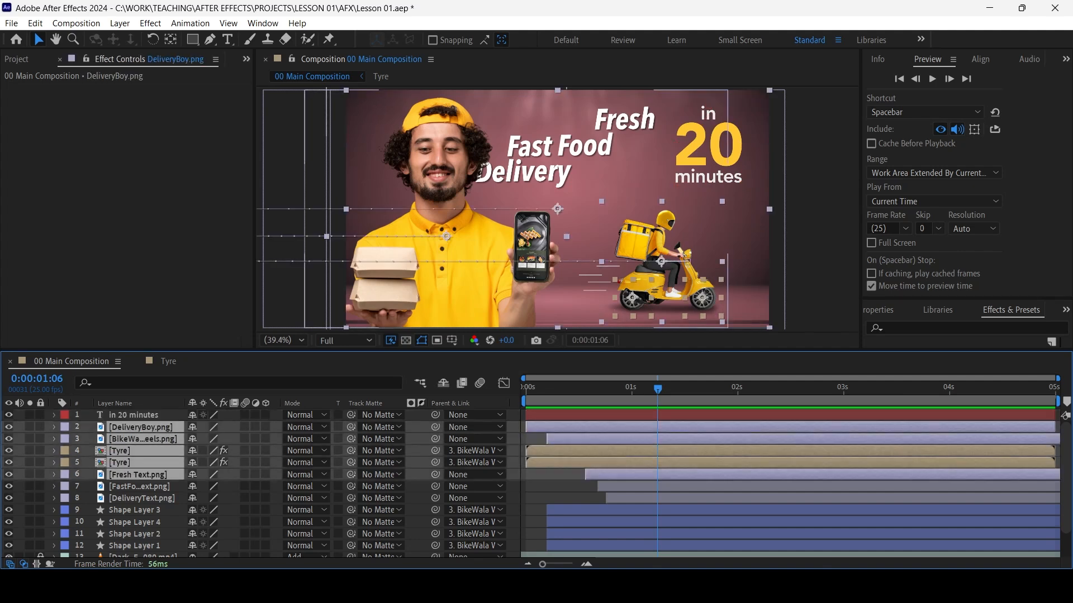
# Enable motion blur on all layers from DeliveryBoy.png through Shape Layer 1 and for the composition
pyautogui.click(140, 416)
pyautogui.click(141, 427)
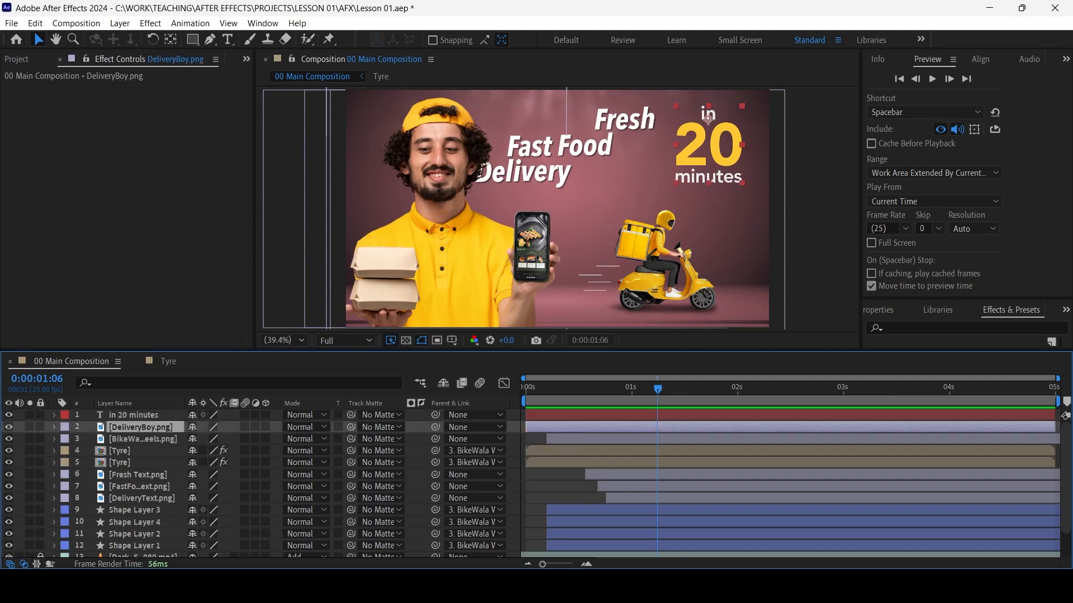
pyautogui.scroll(-2, 140, 427)
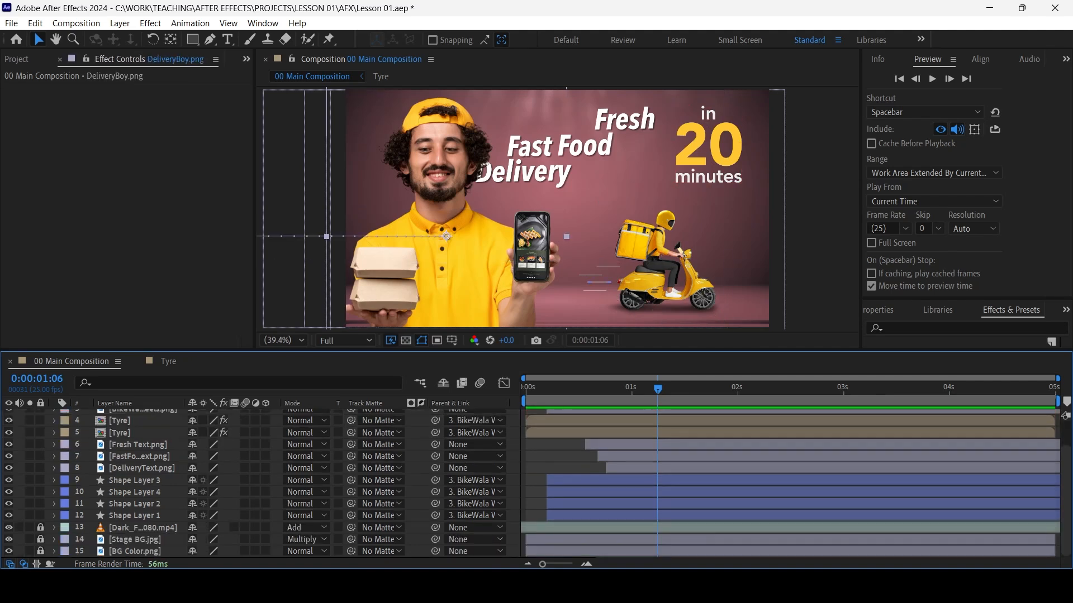
pyautogui.hotkey('ctrl', 'a')
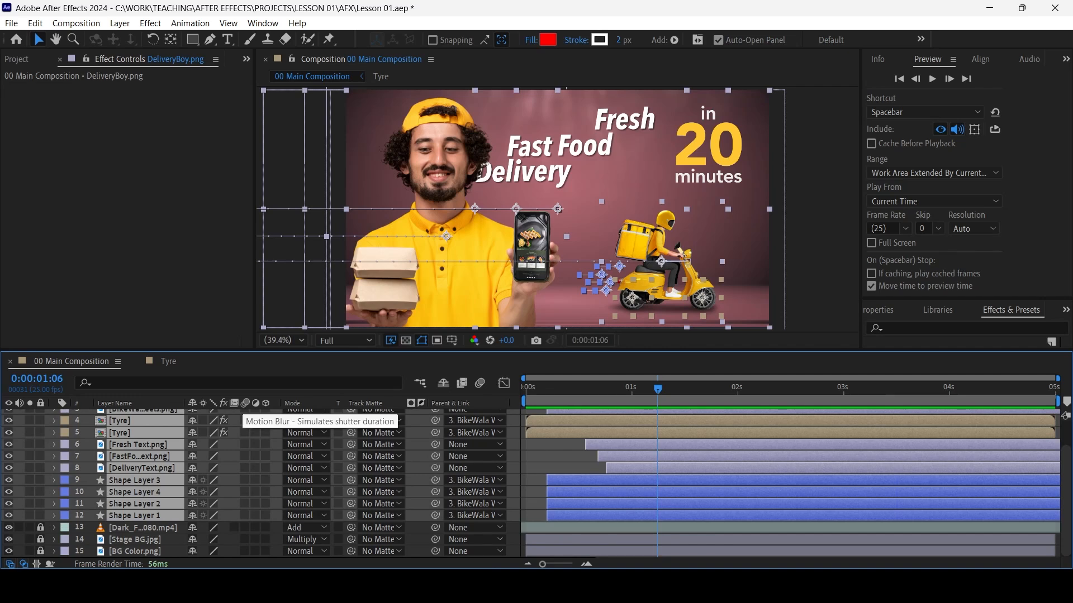
pyautogui.click(245, 421)
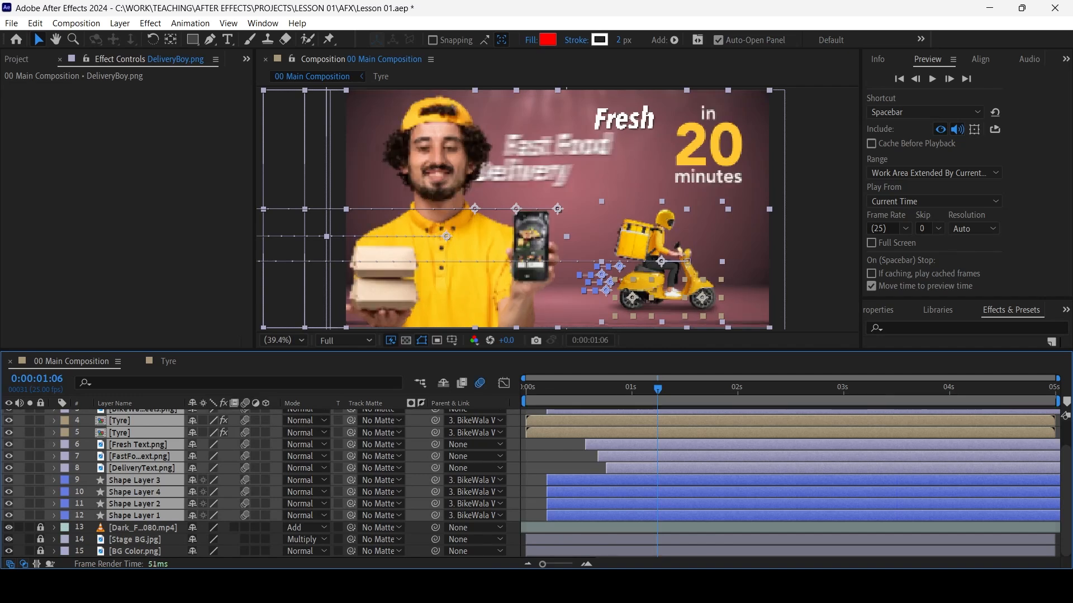
pyautogui.scroll(2, 258, 483)
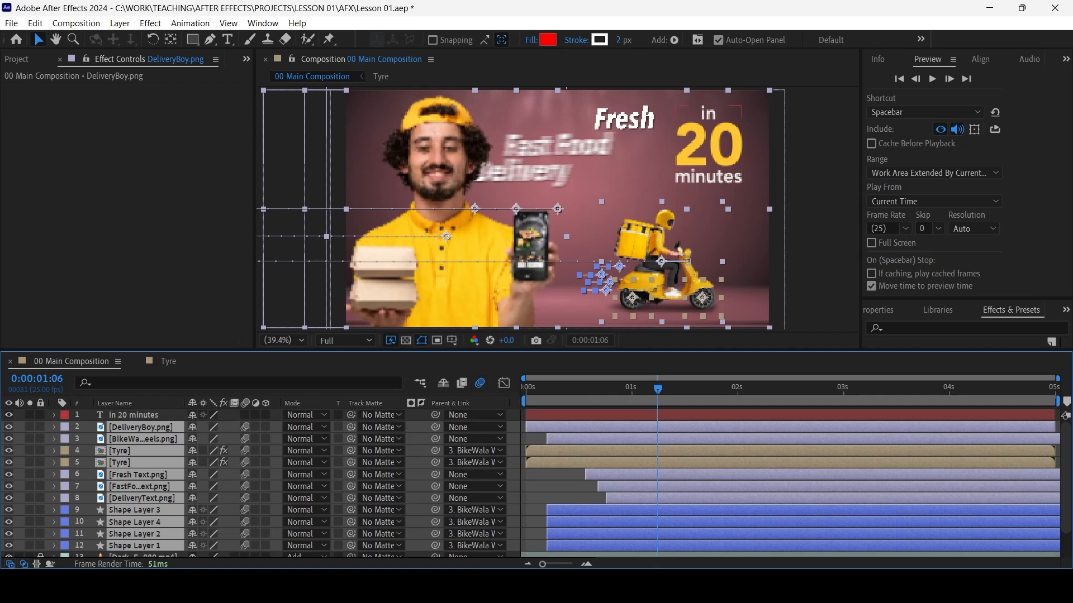
# Deselect the layers and preview the animation with motion blur from the beginning
pyautogui.press('F2')
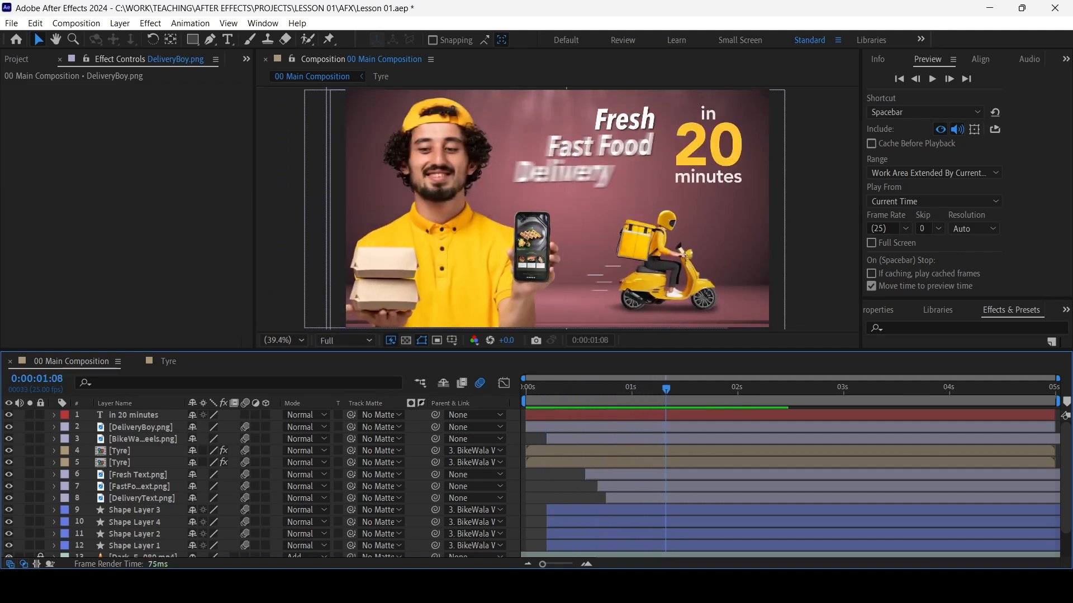
pyautogui.press('space')
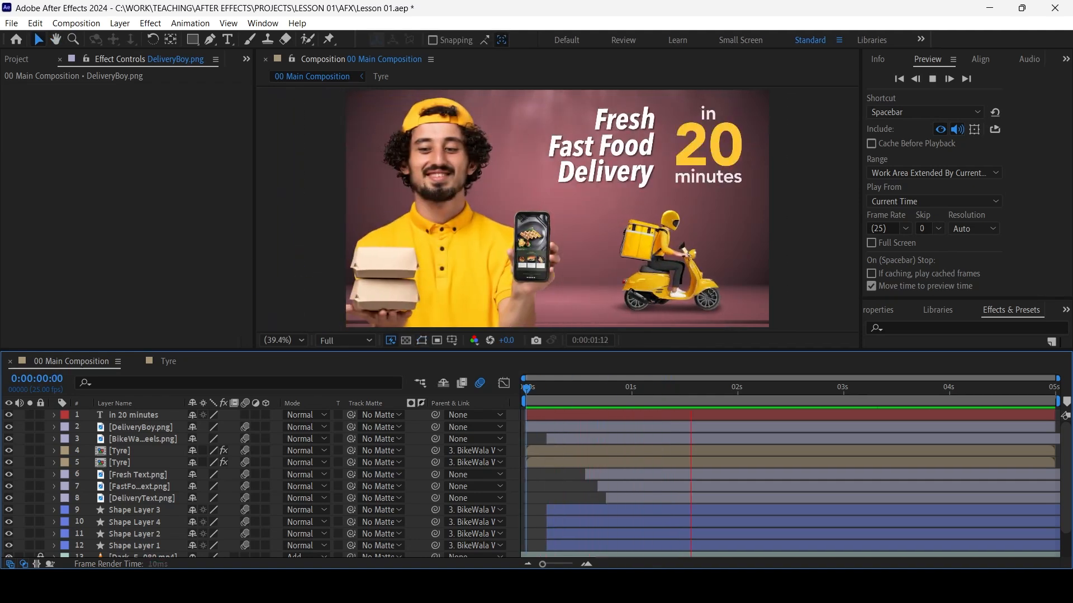
pyautogui.press('space')
# Add Lesson 01 Music.wav from the Audios folder above the DeliveryBoy.png layer and return to 0:00:00:00
pyautogui.press('p')
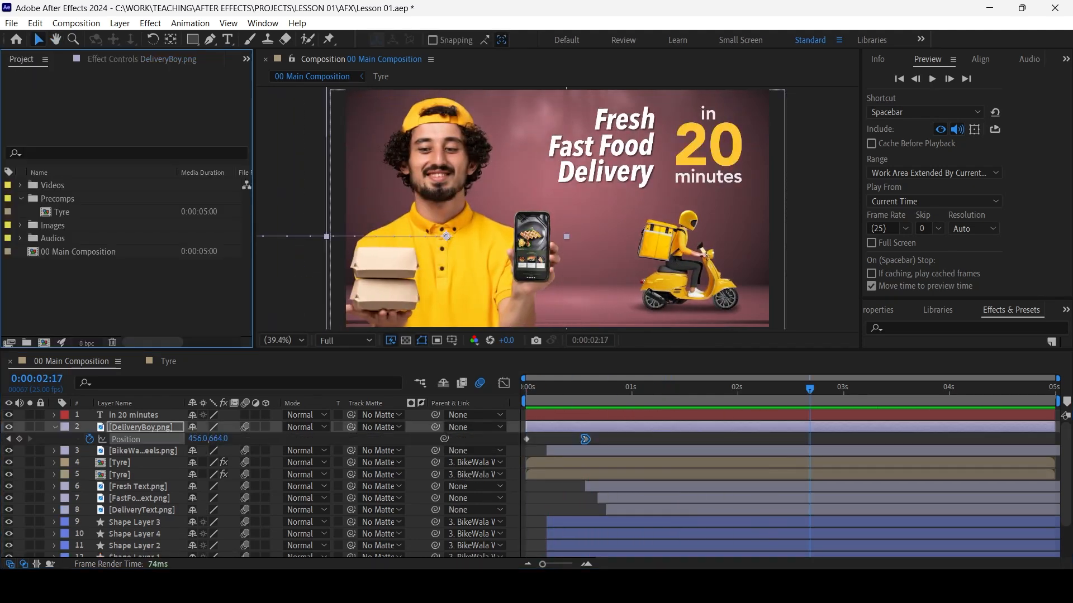
pyautogui.click(20, 238)
pyautogui.moveTo(90, 251); pyautogui.dragTo(84, 420)
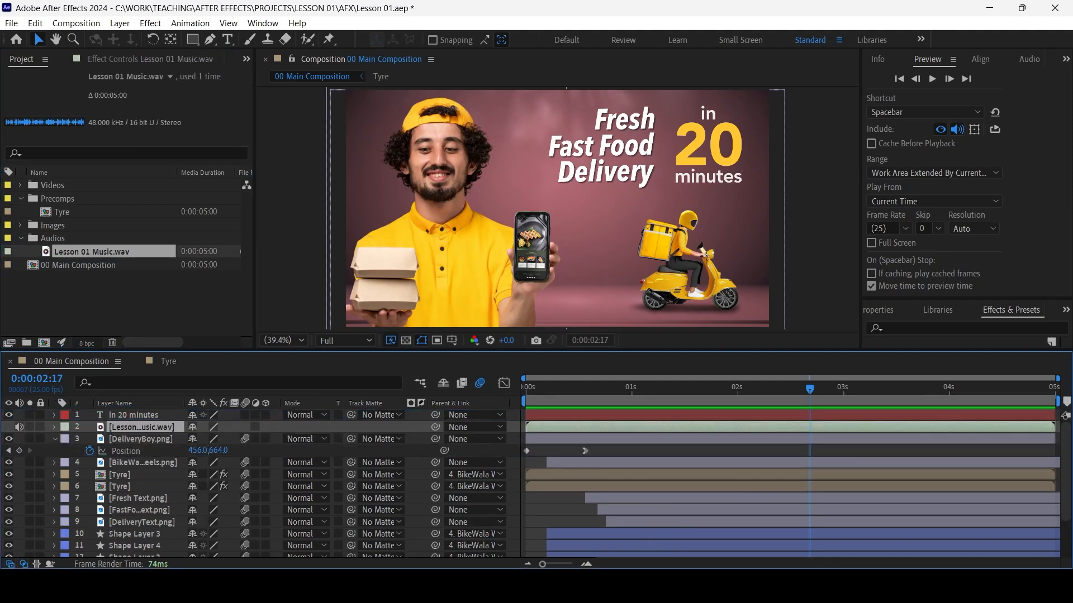
pyautogui.press('Home')
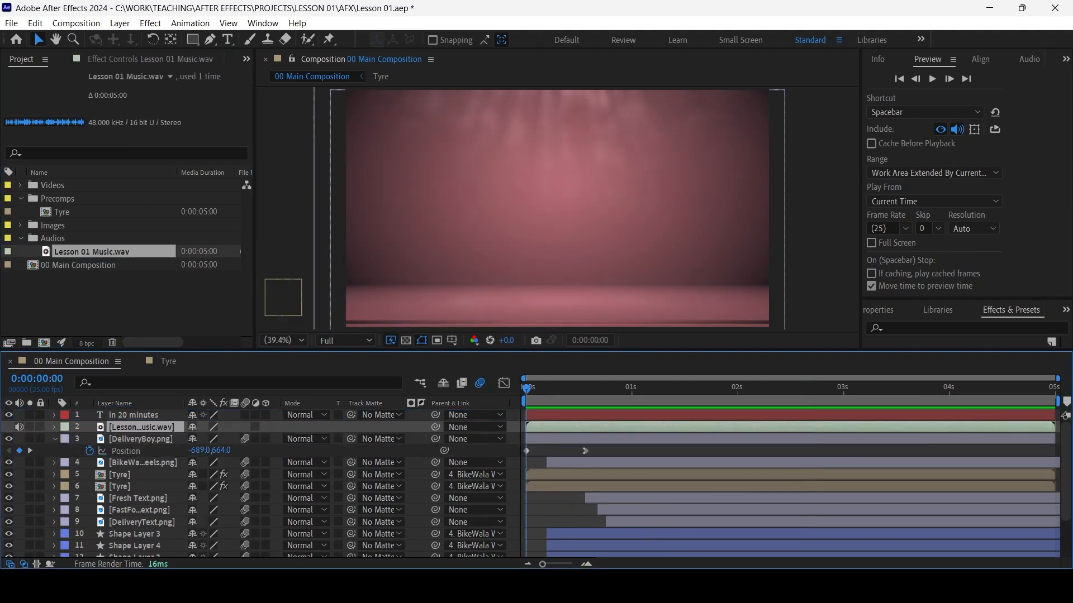
# Preview the composition with its background music from the beginning
pyautogui.press('space')
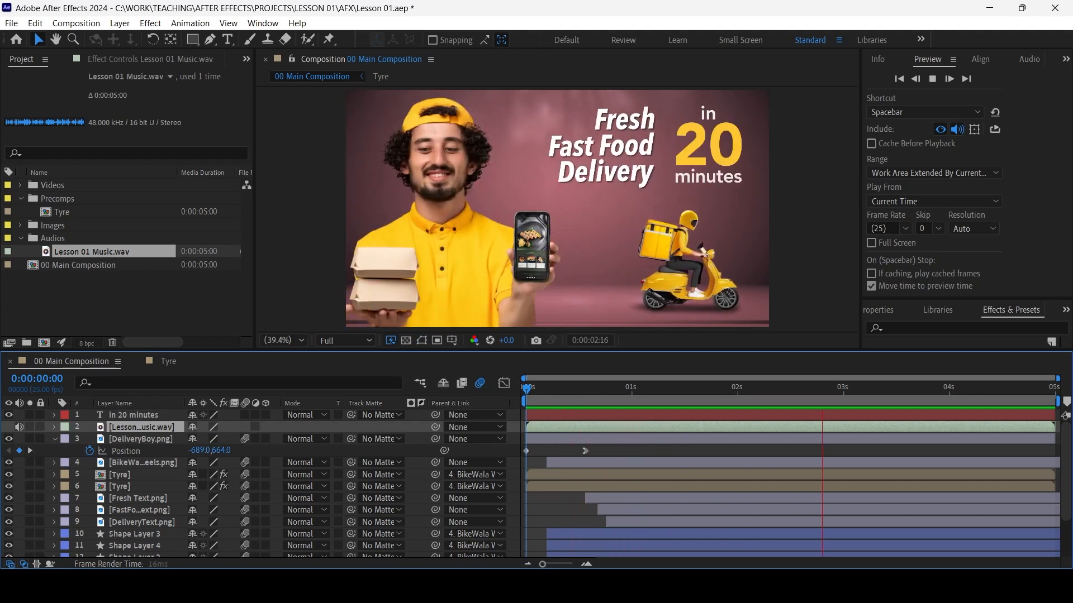
pyautogui.press('space')
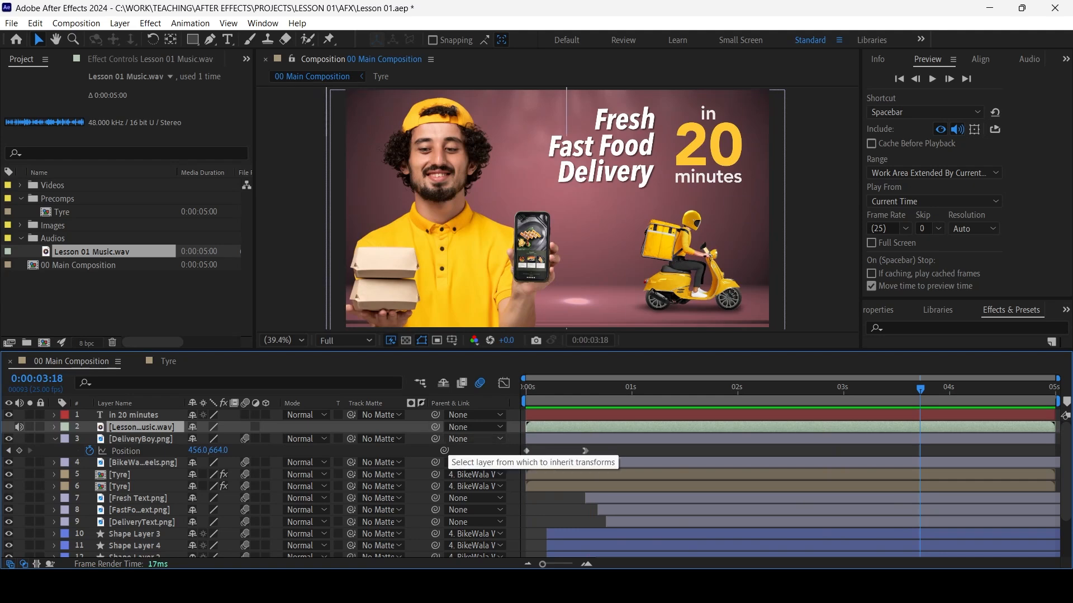
pyautogui.press('Home')
pyautogui.press('space')
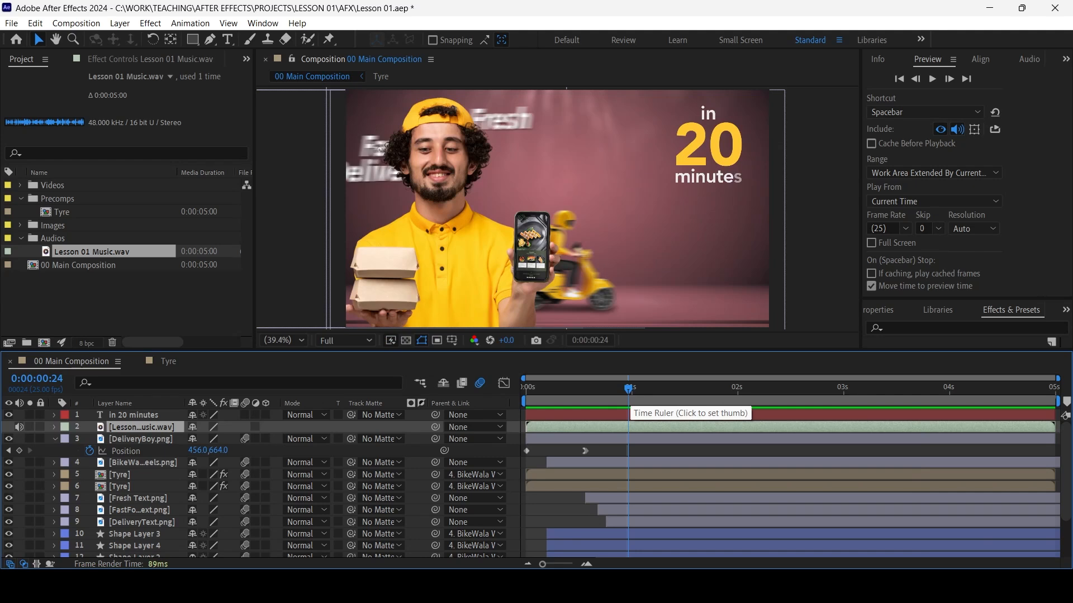
# Check the default output device in the Audio Hardware preferences, keeping System Default - Headphone (Realtek(R) Audio)
pyautogui.click(26, 21)
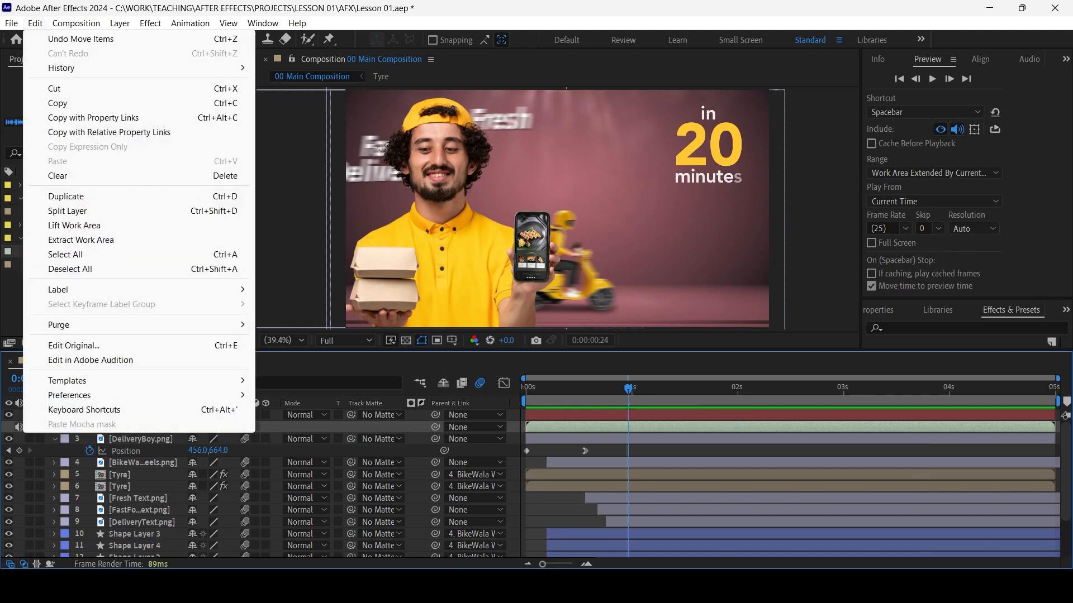
pyautogui.moveTo(69, 395)
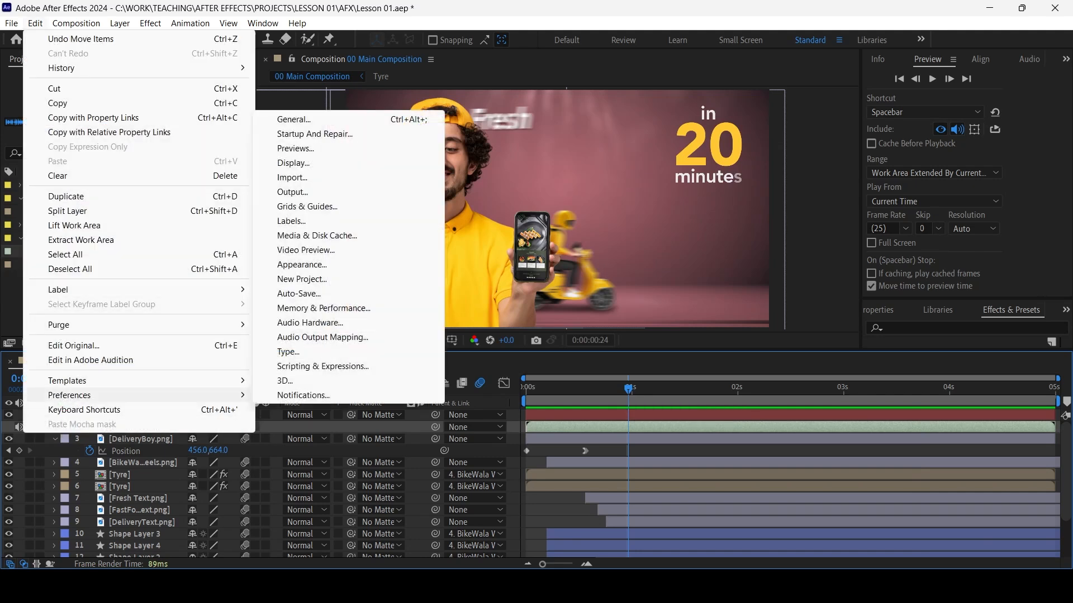
pyautogui.click(310, 322)
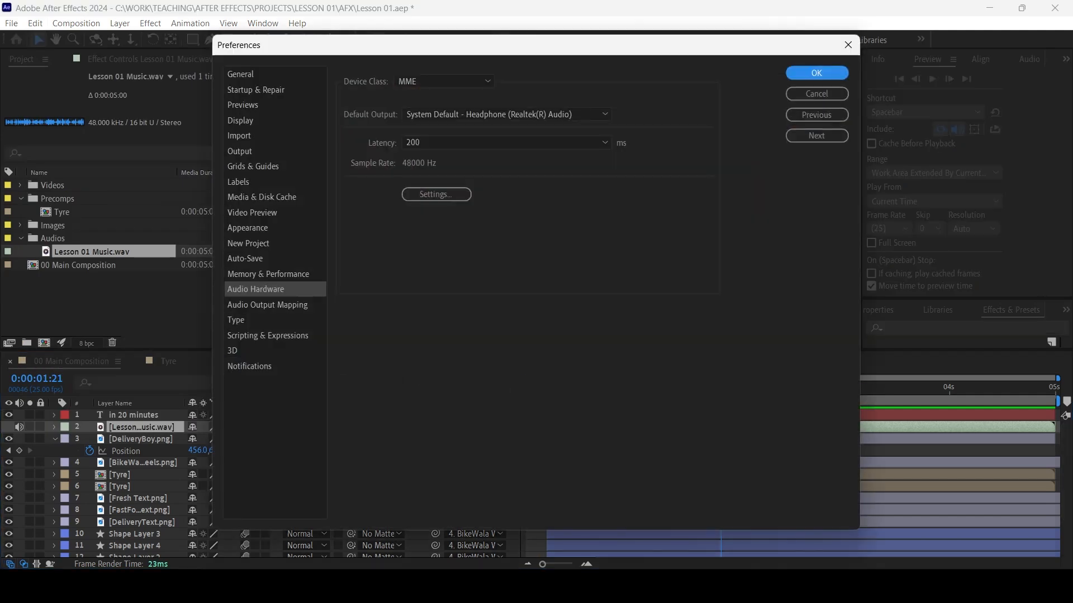
pyautogui.click(505, 114)
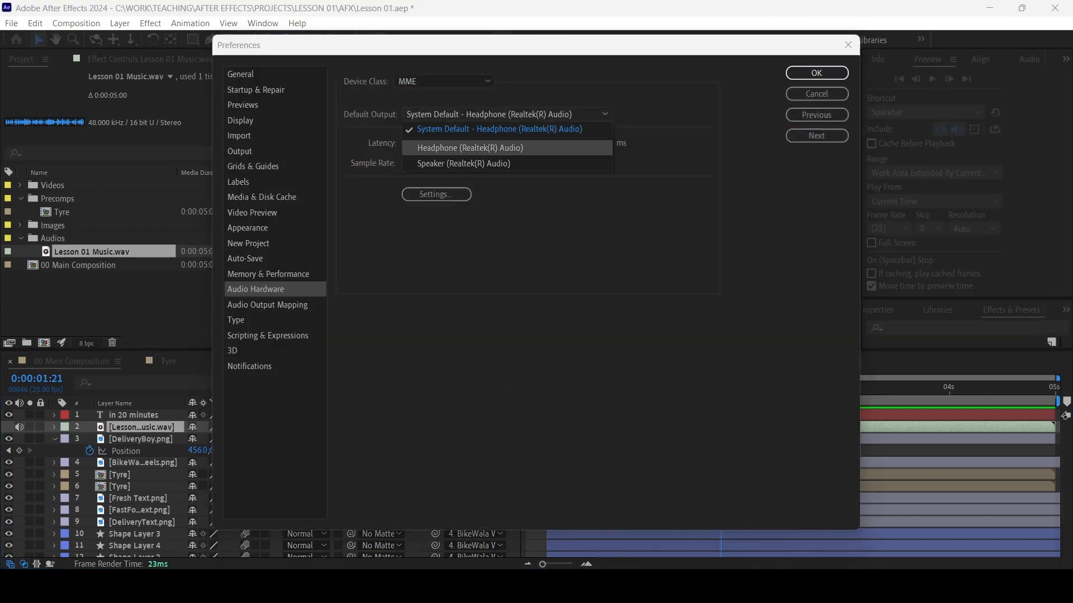
pyautogui.click(469, 148)
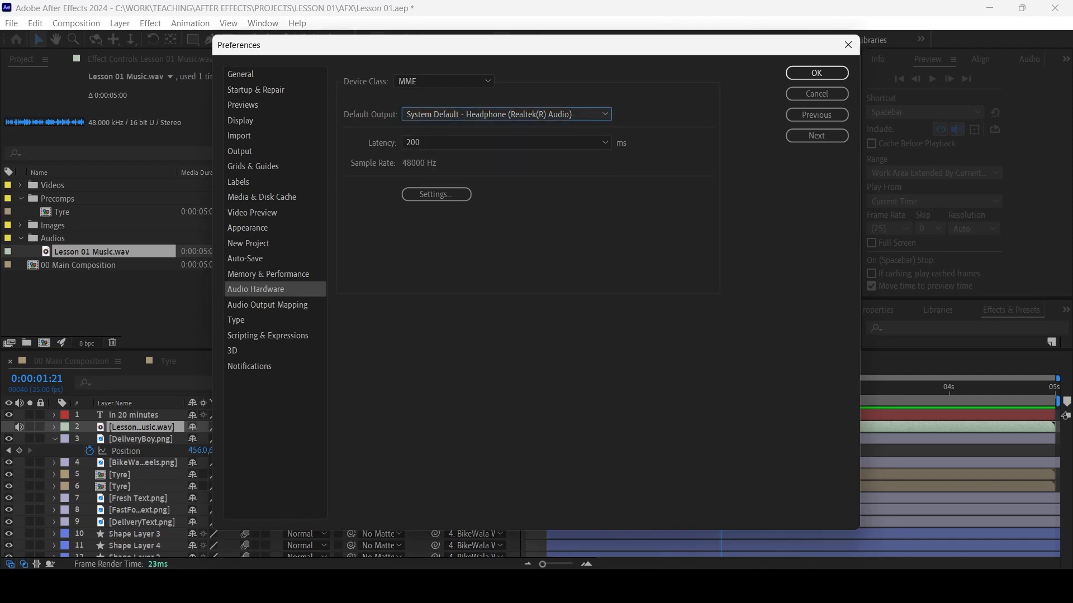
pyautogui.click(817, 72)
# Collapse the Precomps and Audios folders and add 00 Main Composition to the render queue
pyautogui.click(20, 199)
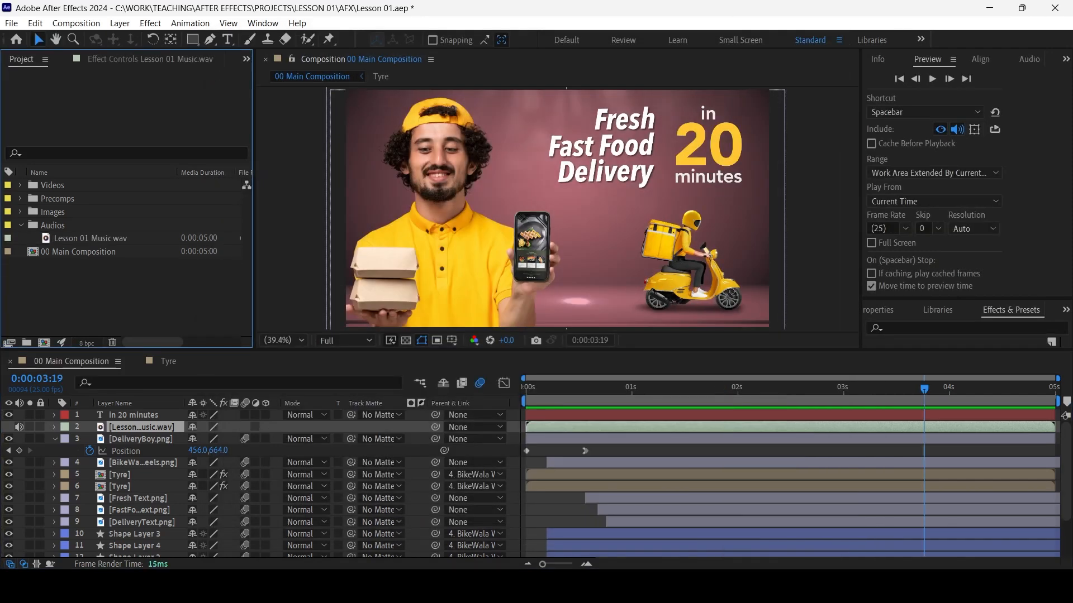
pyautogui.click(20, 226)
pyautogui.click(79, 238)
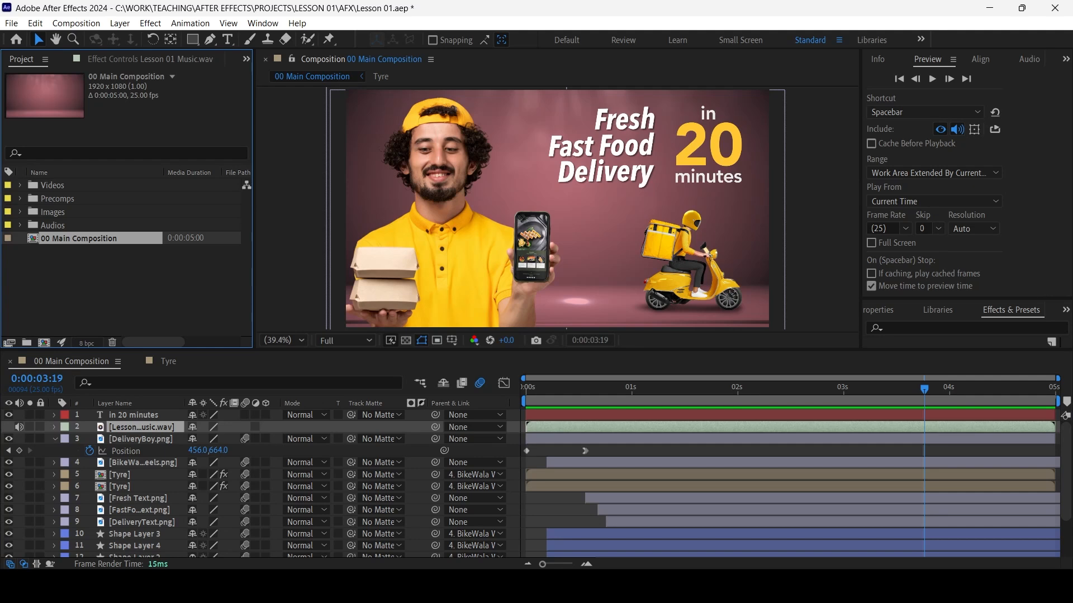
pyautogui.click(77, 23)
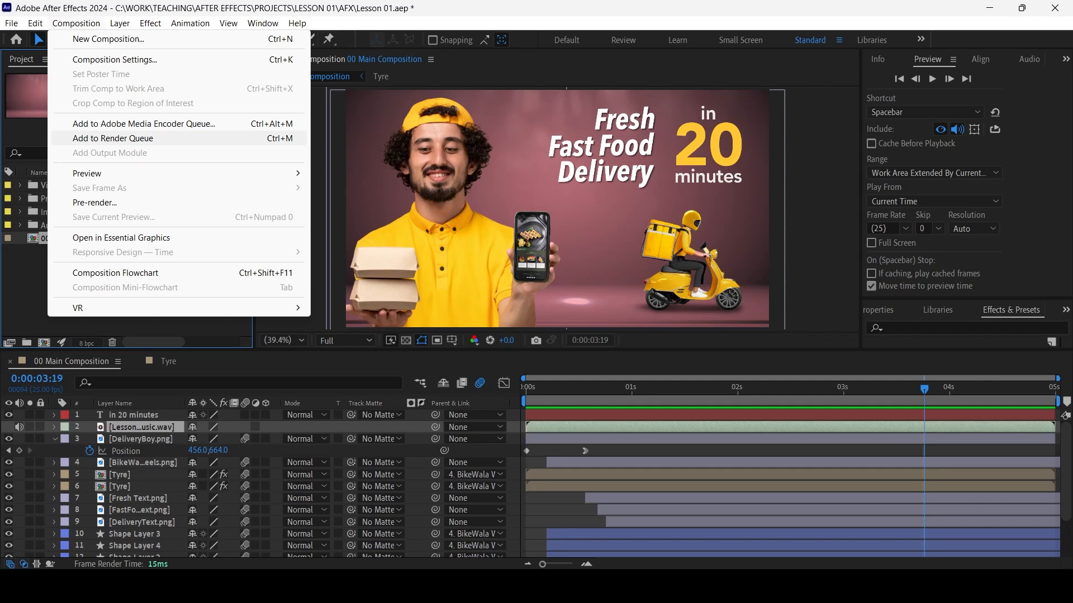
pyautogui.click(114, 138)
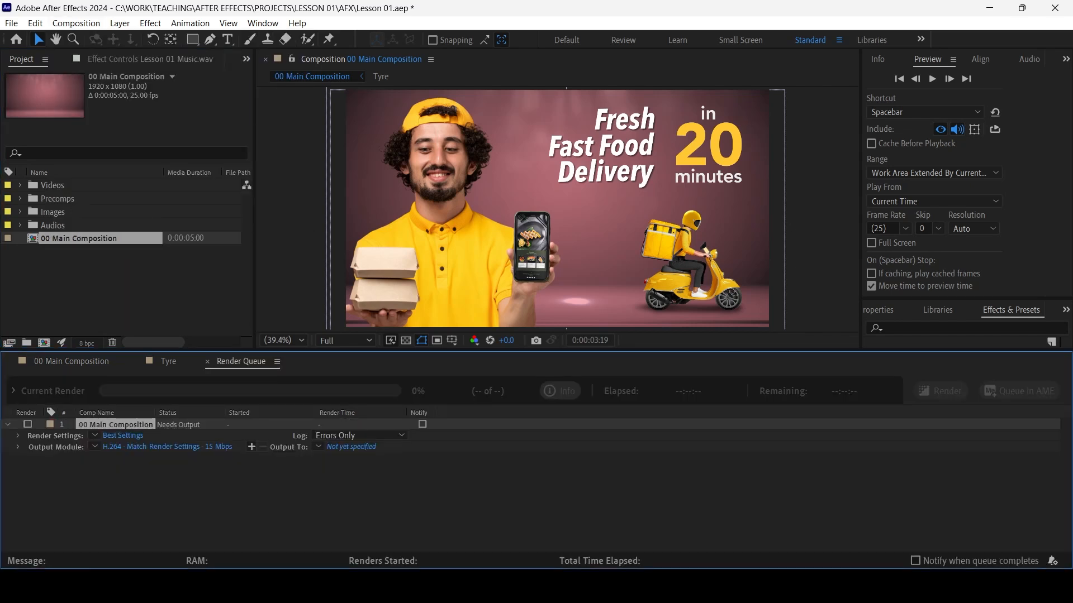
# Review the queued composition's render settings and choose the Best Settings template
pyautogui.click(357, 497)
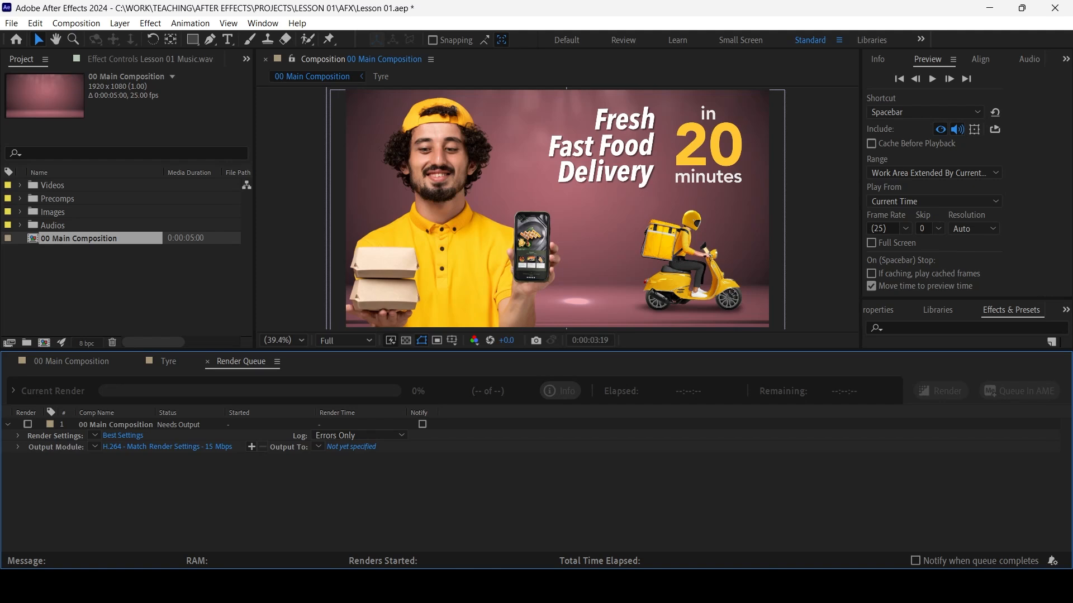
pyautogui.click(94, 435)
pyautogui.click(94, 435)
pyautogui.click(18, 435)
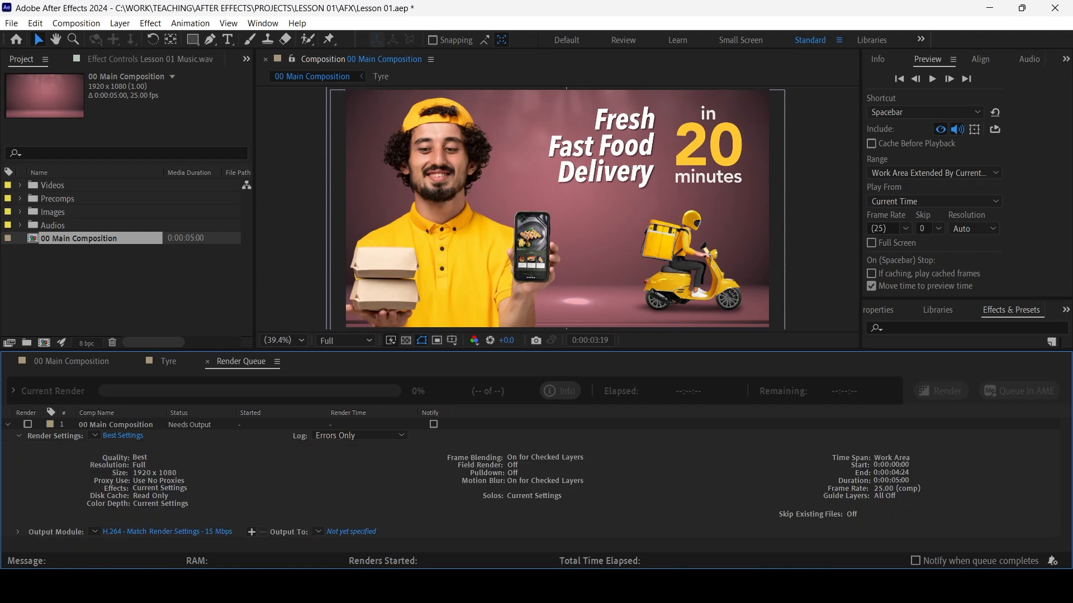
pyautogui.click(19, 436)
pyautogui.click(94, 435)
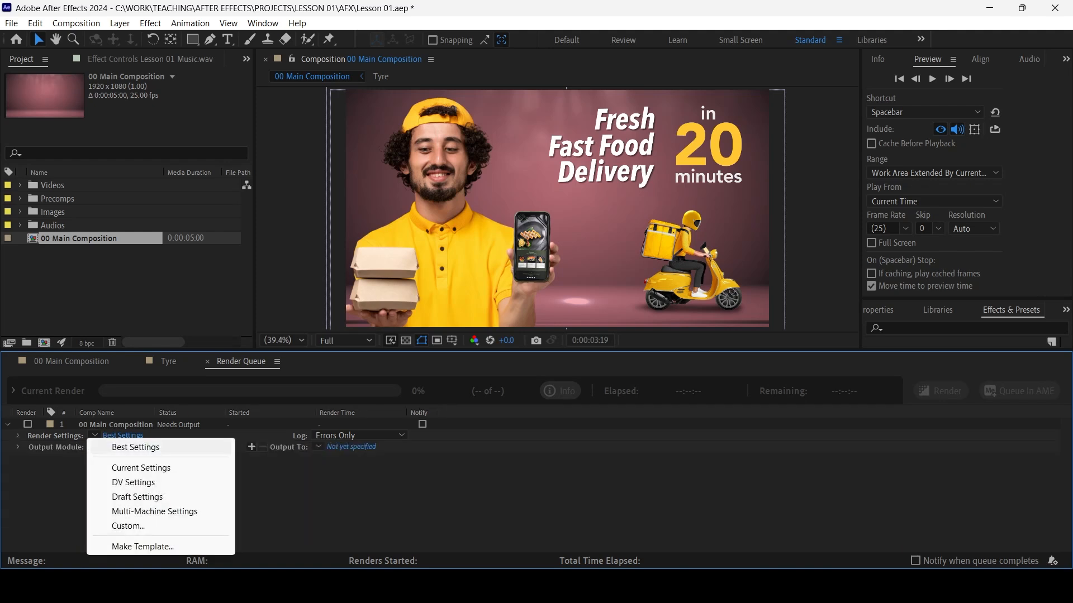
pyautogui.click(135, 447)
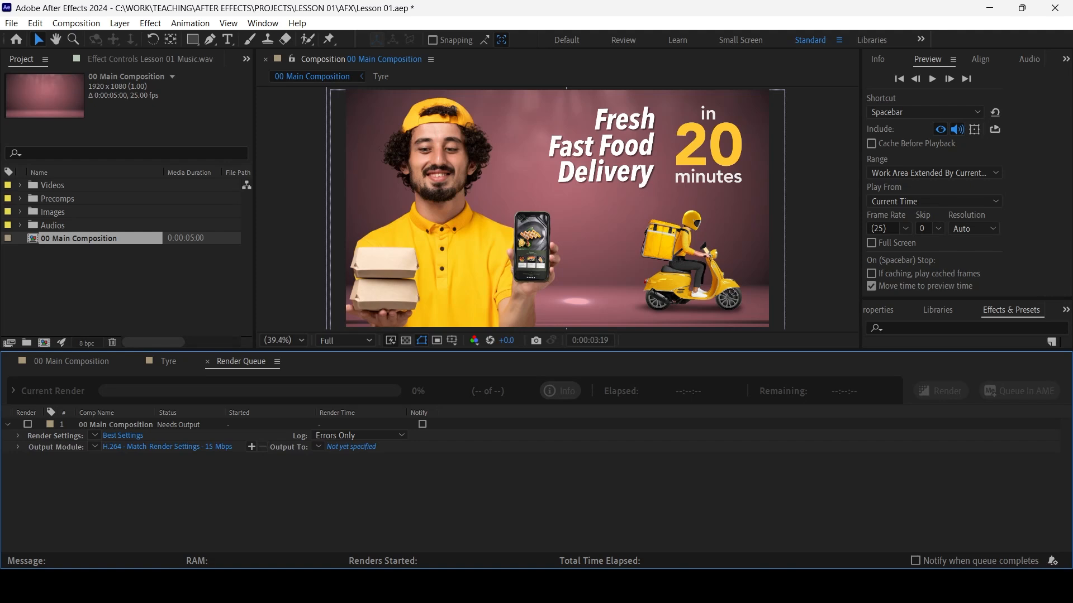
# Set the output module's format to QuickTime for the queued composition
pyautogui.click(95, 446)
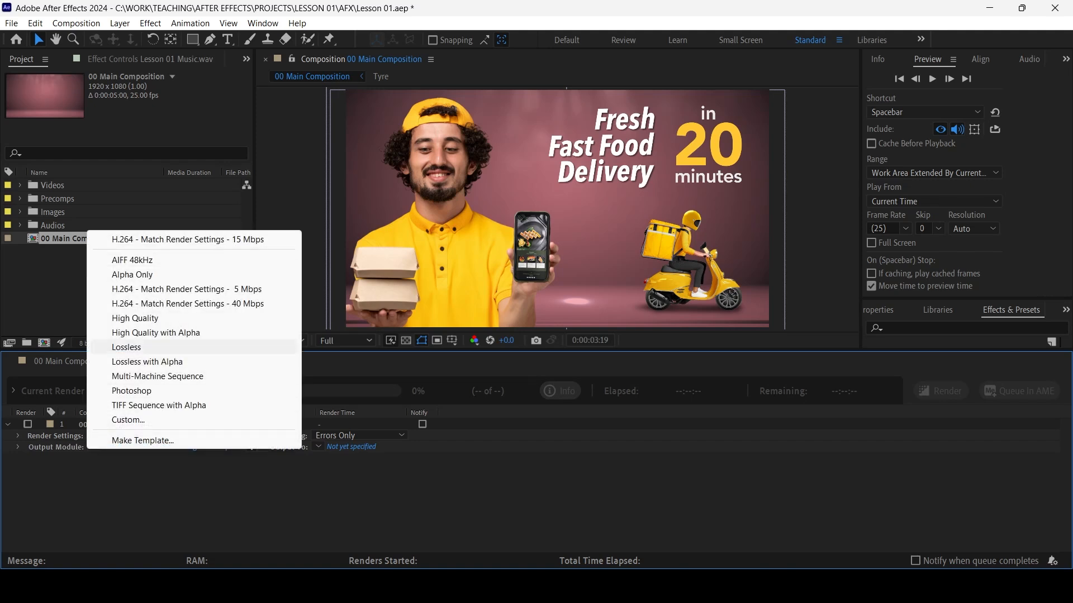
pyautogui.click(168, 448)
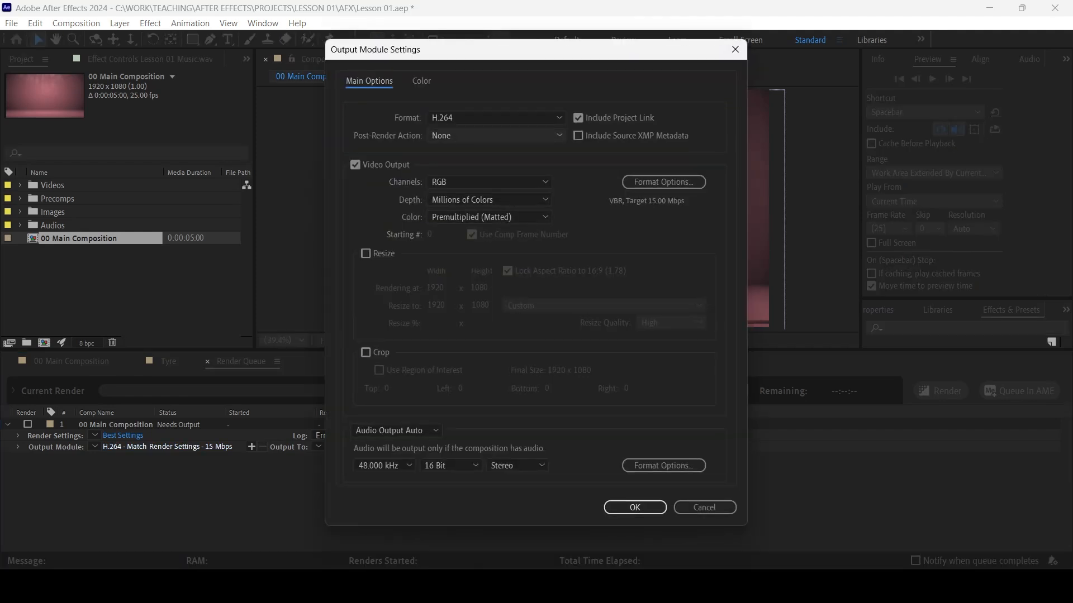
pyautogui.click(496, 118)
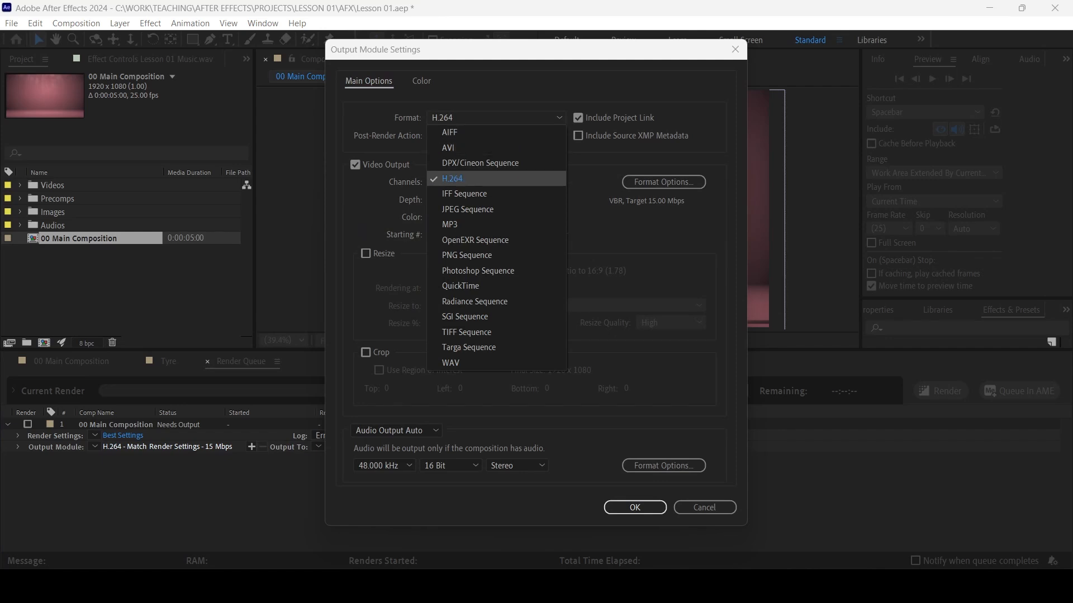
pyautogui.click(475, 179)
pyautogui.click(496, 118)
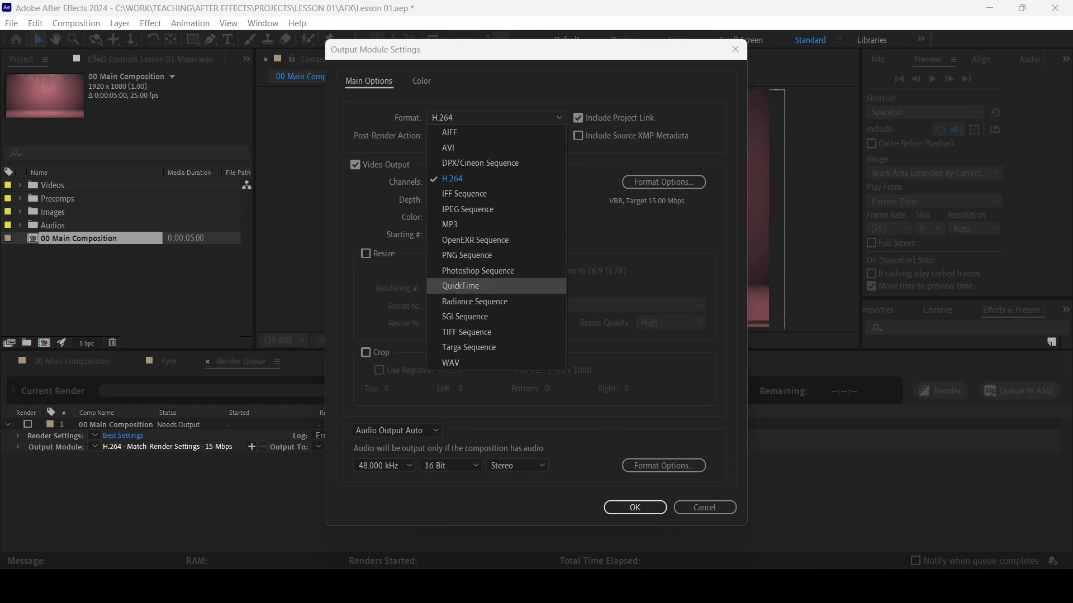
pyautogui.click(461, 285)
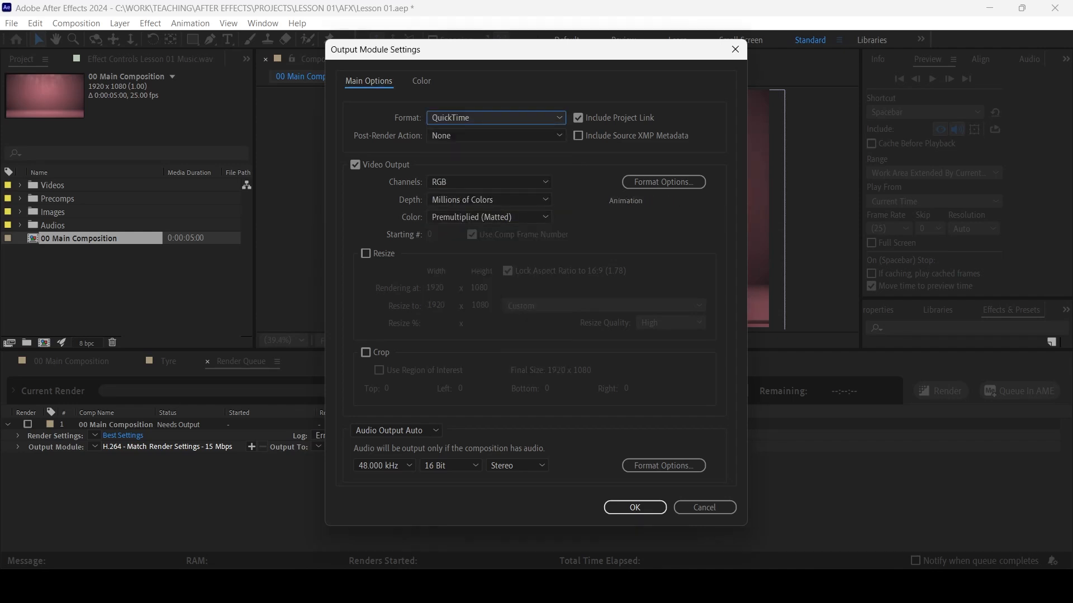
# Choose Animation as the QuickTime video codec and accept the format options
pyautogui.click(664, 182)
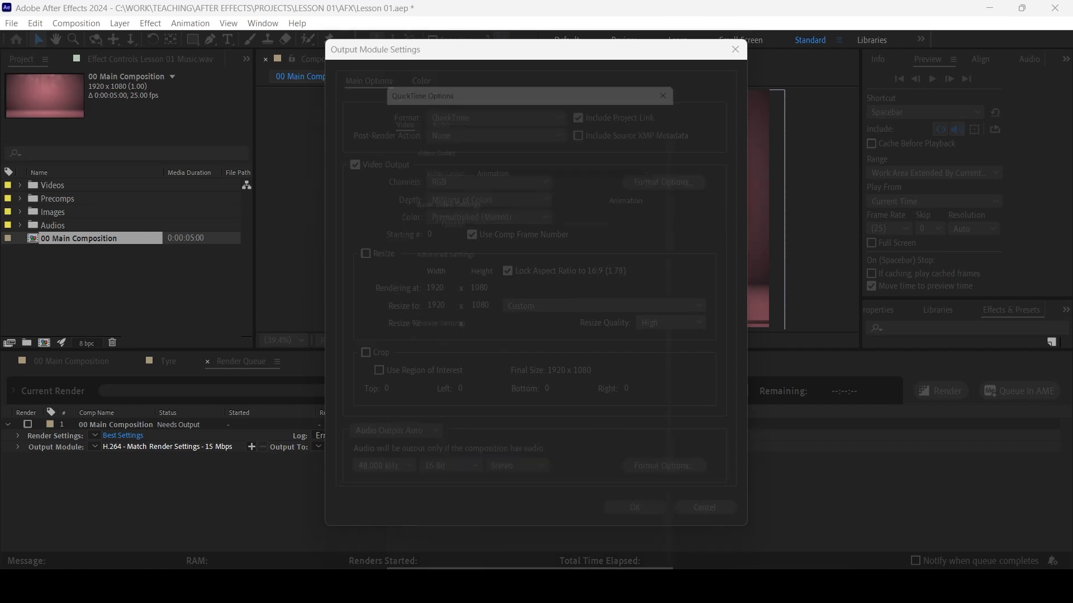
pyautogui.click(572, 149)
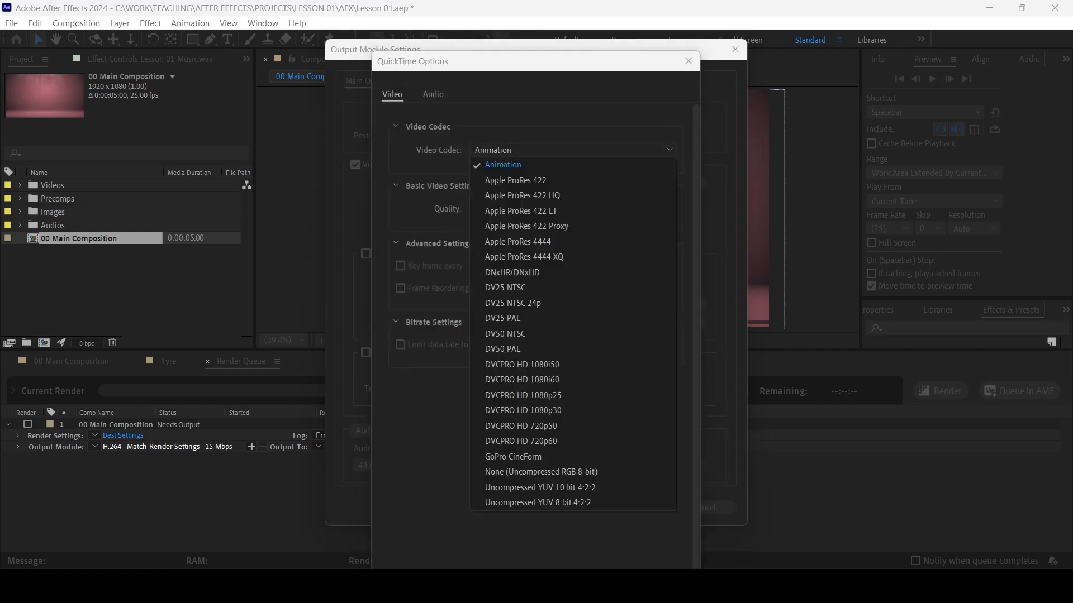
pyautogui.click(592, 164)
pyautogui.moveTo(622, 69); pyautogui.dragTo(647, 81)
pyautogui.click(622, 506)
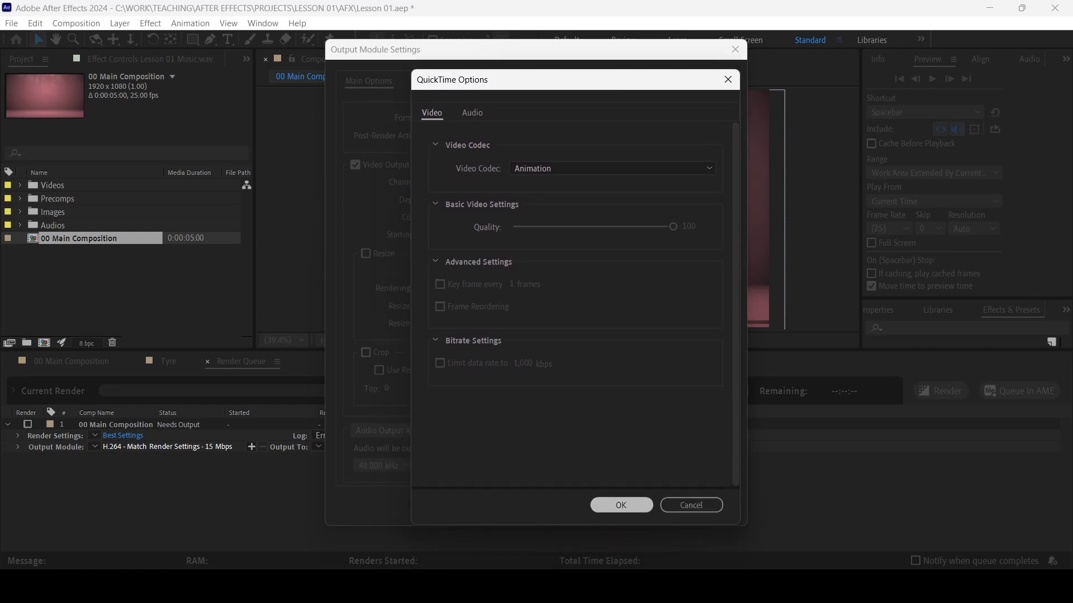
# Switch the audio setting to Audio Output On and apply the output module settings
pyautogui.click(395, 430)
pyautogui.click(395, 444)
pyautogui.click(396, 430)
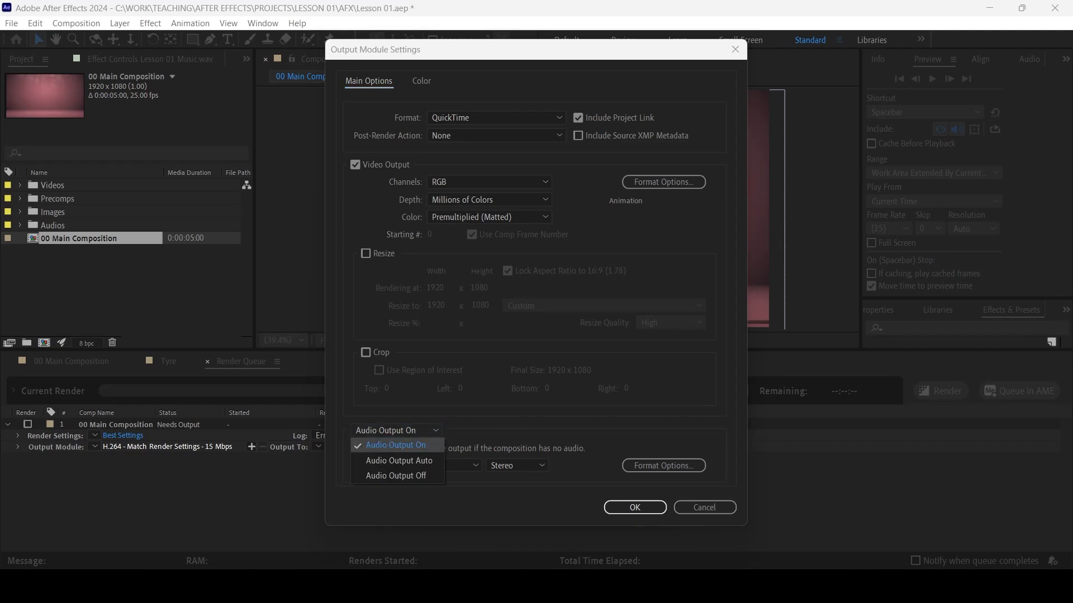
pyautogui.click(395, 431)
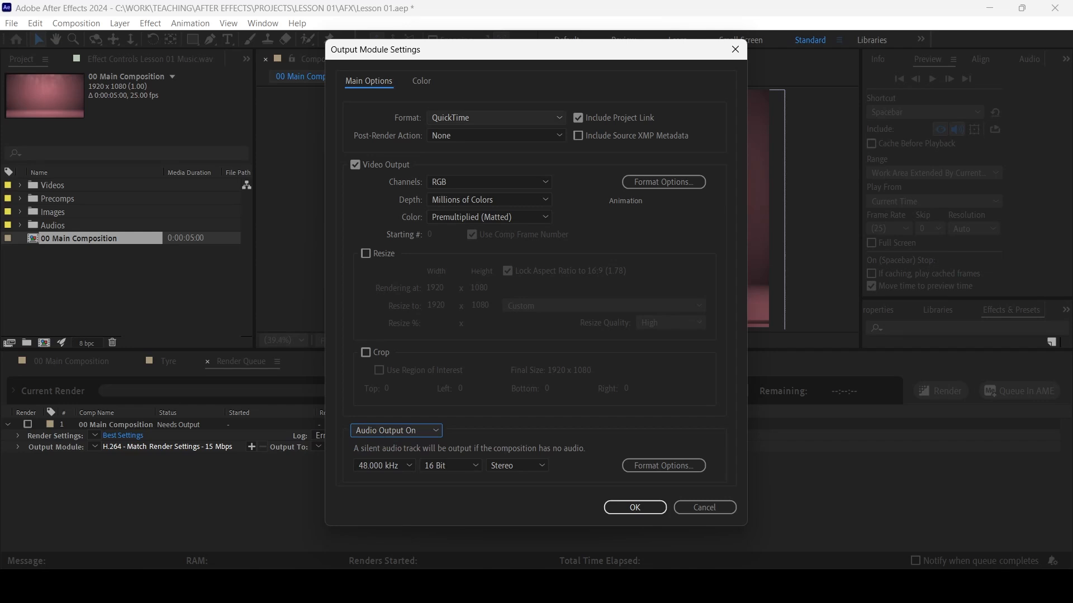
pyautogui.click(635, 508)
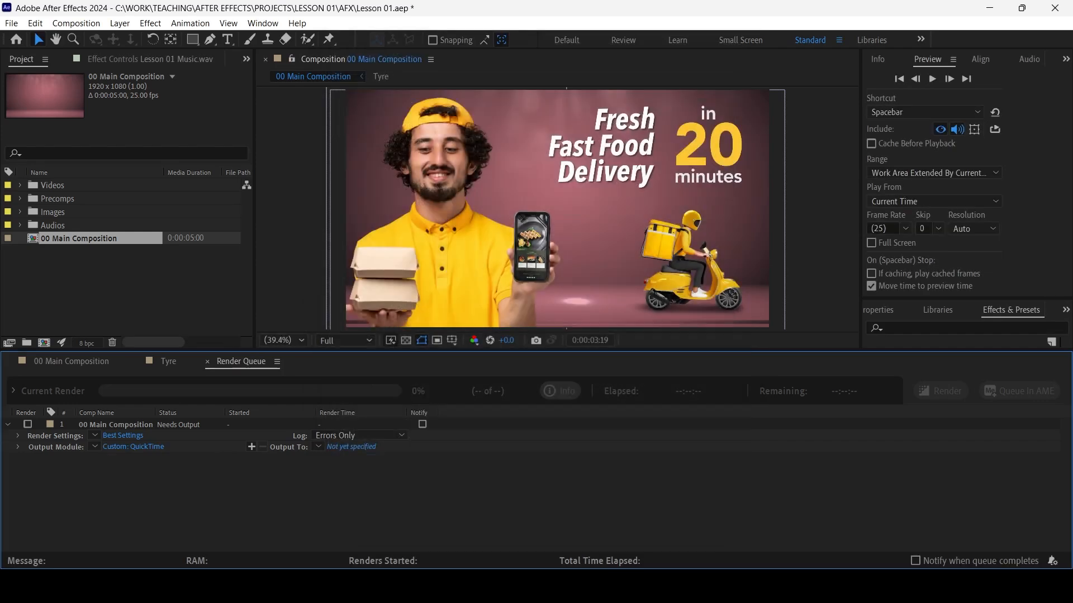
# Set the render's output location to the Desktop with the file name 00 Main Composition
pyautogui.click(351, 447)
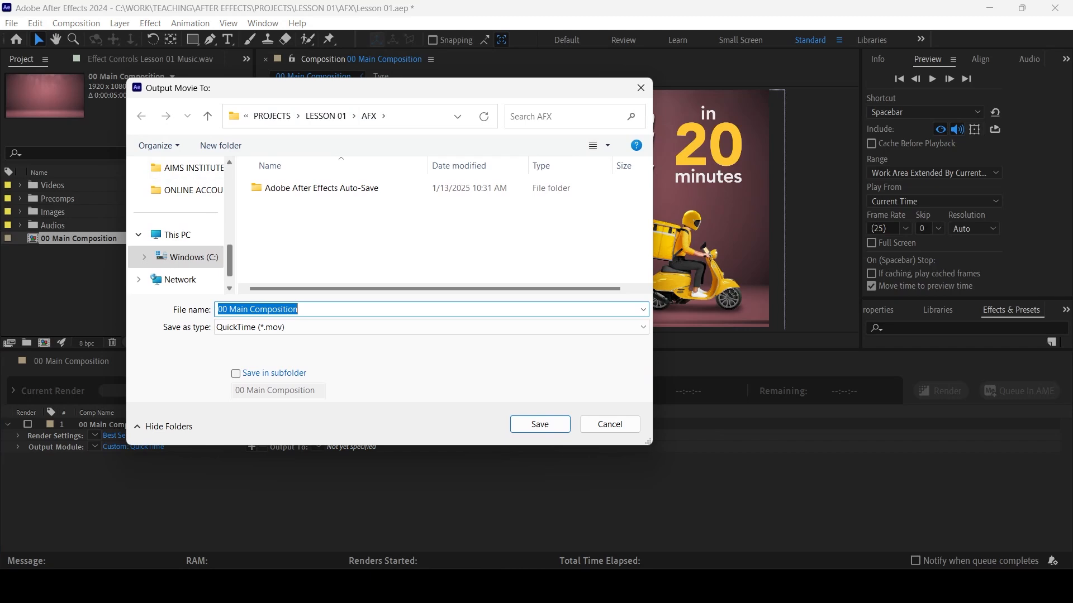
pyautogui.scroll(8, 176, 257)
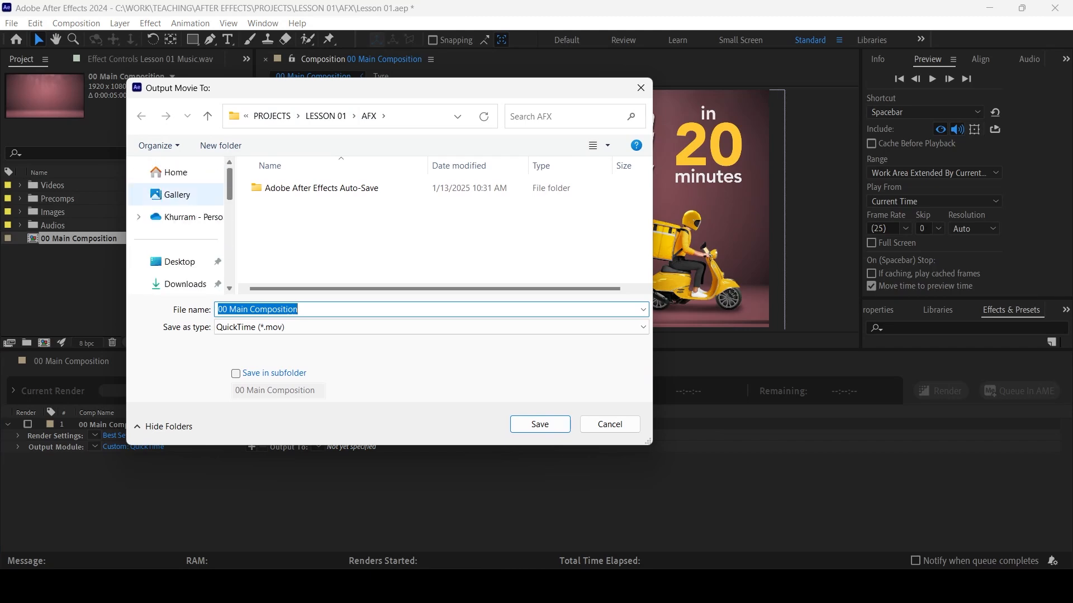
pyautogui.click(179, 261)
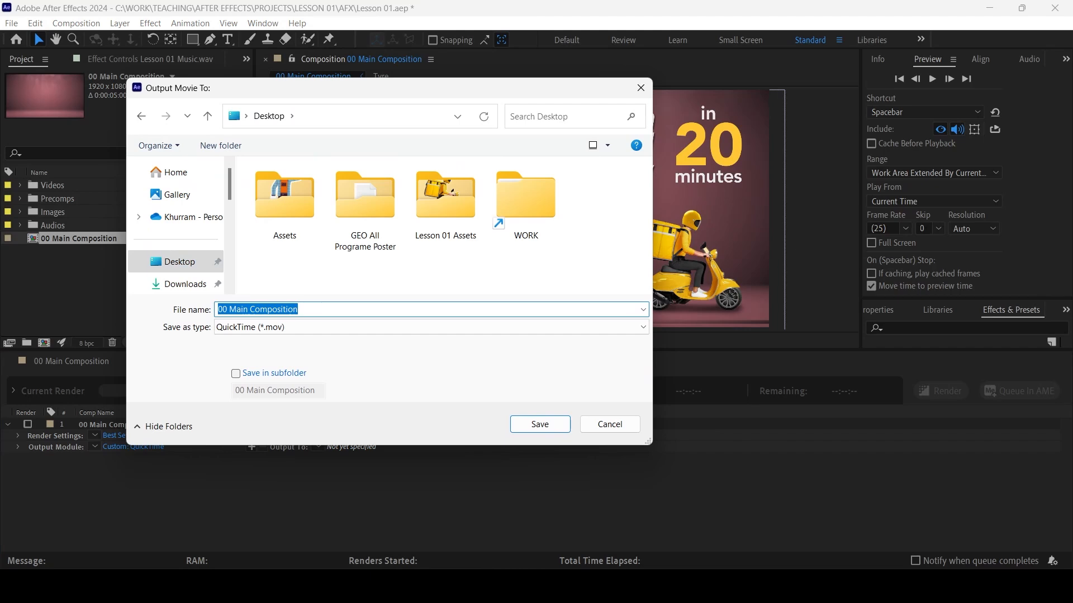
pyautogui.click(540, 424)
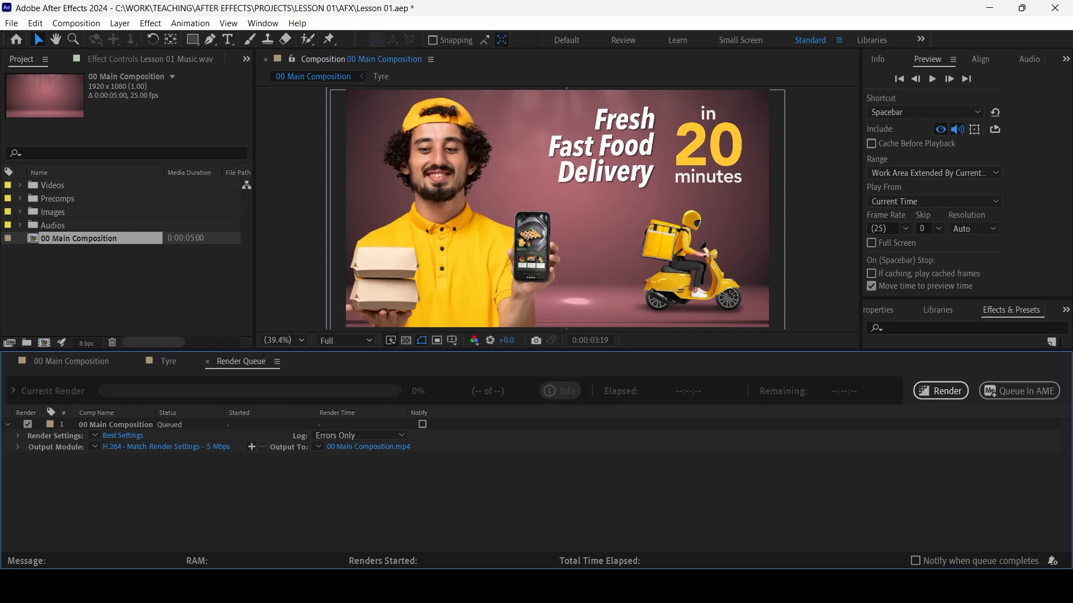
# Choose H.264 as the output module's format for the queued composition and open its video format options
pyautogui.click(165, 447)
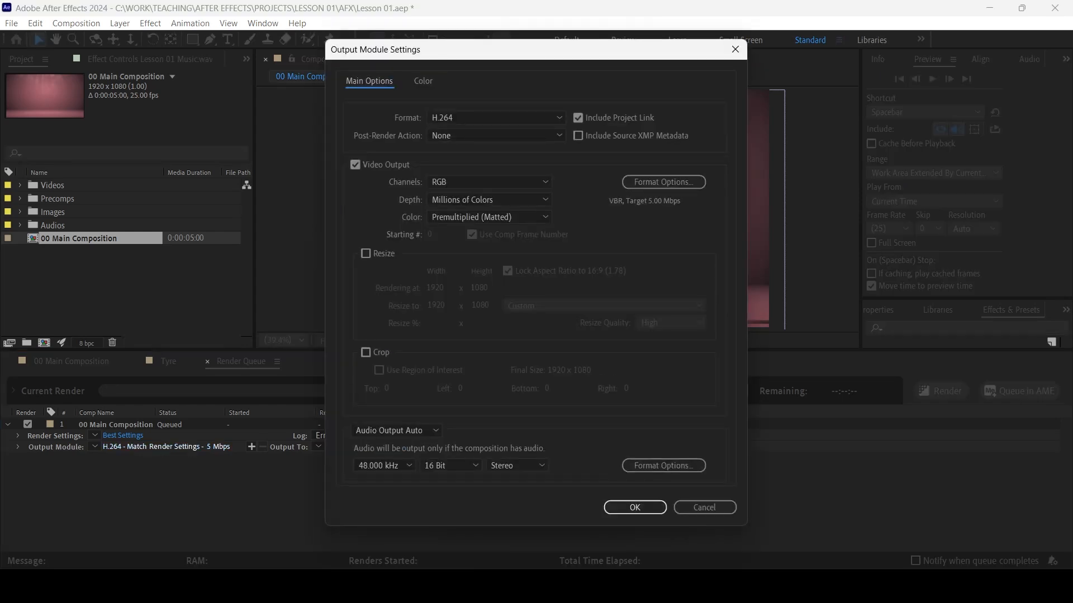
pyautogui.click(496, 117)
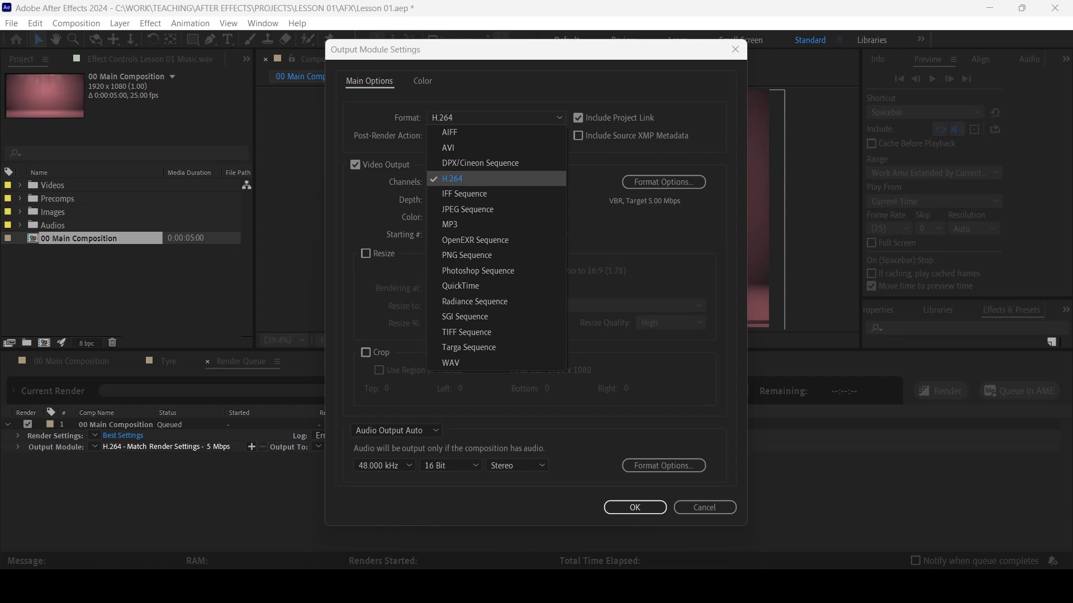
pyautogui.click(496, 178)
pyautogui.click(663, 183)
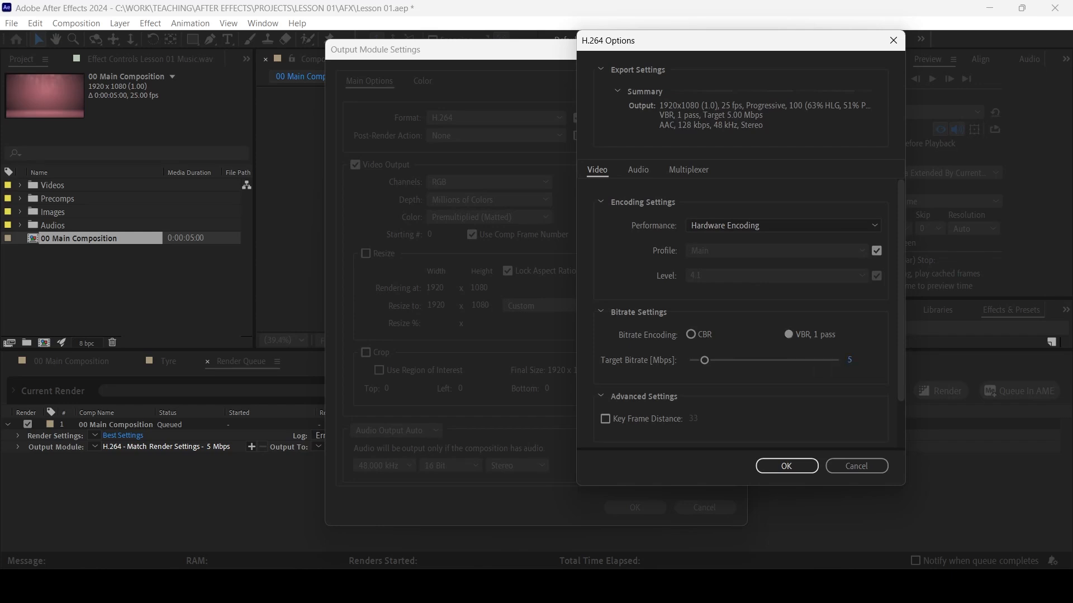
# Try a target bitrate of 50 Mbps in the H.264 options
pyautogui.click(850, 361)
pyautogui.moveTo(705, 360); pyautogui.dragTo(839, 360)
pyautogui.click(852, 361)
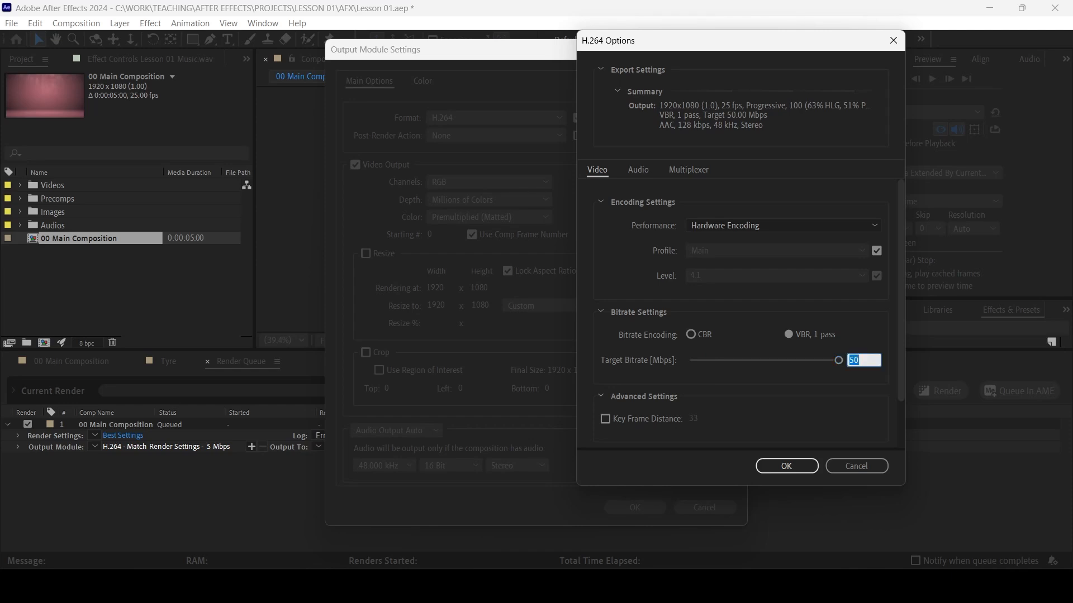
pyautogui.write('50')
pyautogui.press('Return')
# Set the H.264 target bitrate to 5 Mbps and accept the format options
pyautogui.write('5')
pyautogui.moveTo(900, 341); pyautogui.dragTo(901, 391)
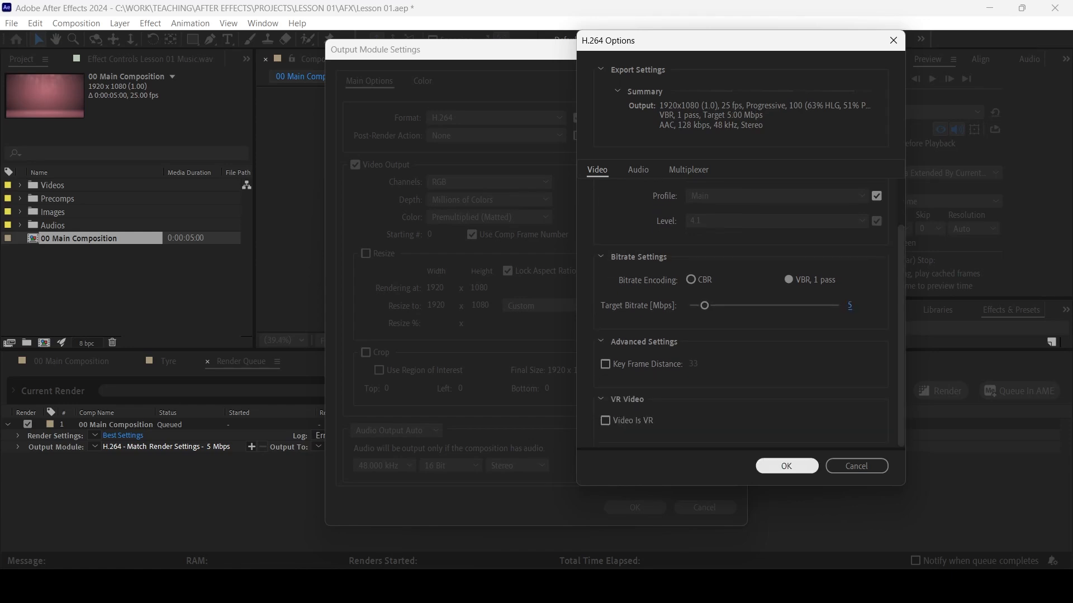
pyautogui.click(786, 466)
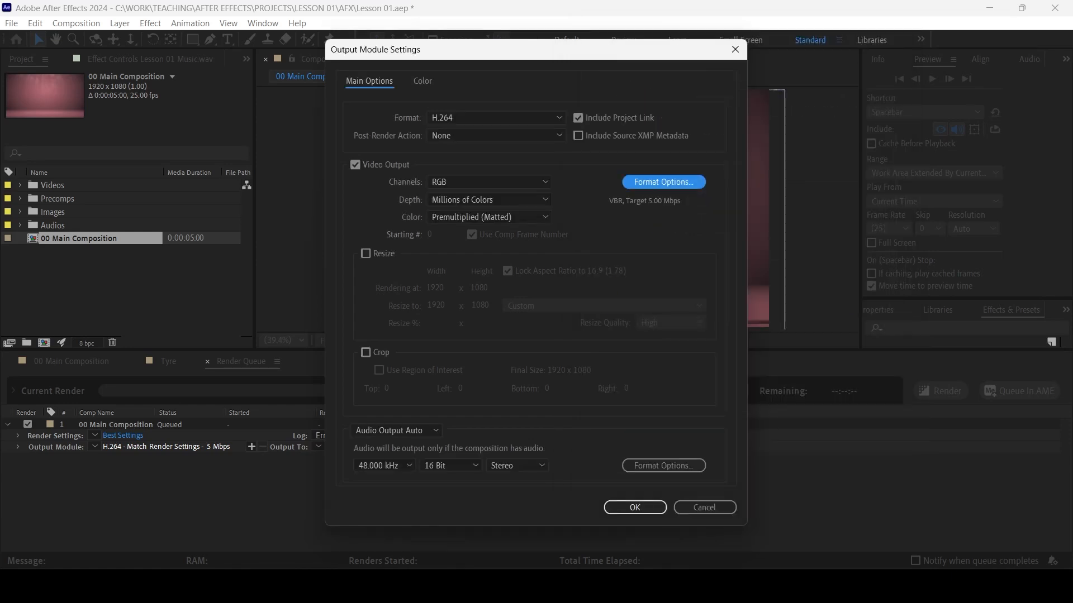
# Set the H.264 output module's audio to Audio Output On and apply the settings
pyautogui.click(396, 430)
pyautogui.click(399, 460)
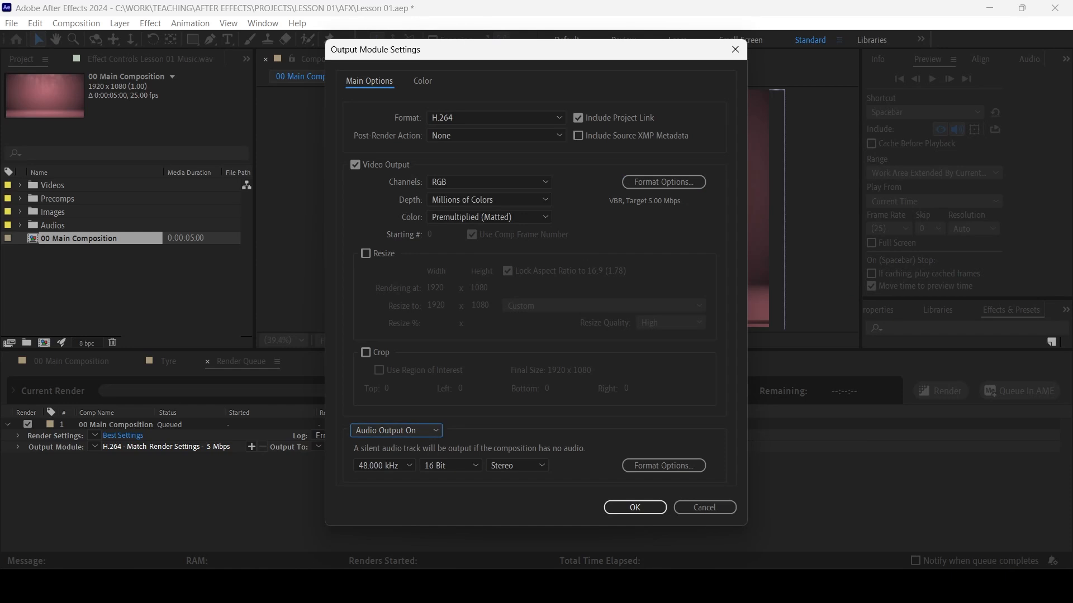
pyautogui.click(635, 507)
# Save the output to the Desktop as 00 Main Composition in H.264 format and render the queued composition
pyautogui.click(368, 447)
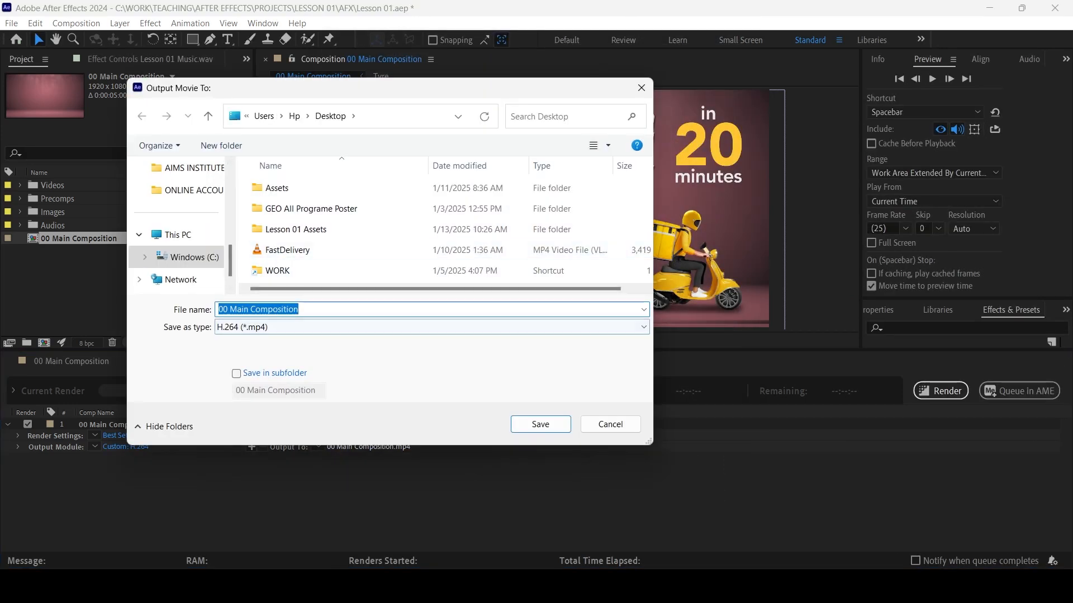
pyautogui.press('Return')
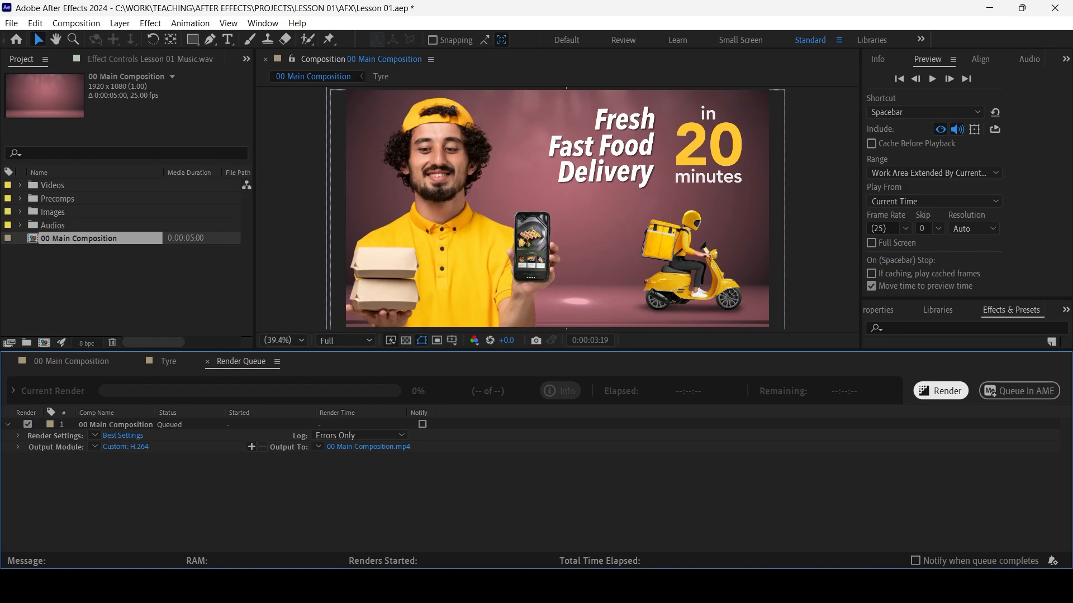
pyautogui.click(940, 390)
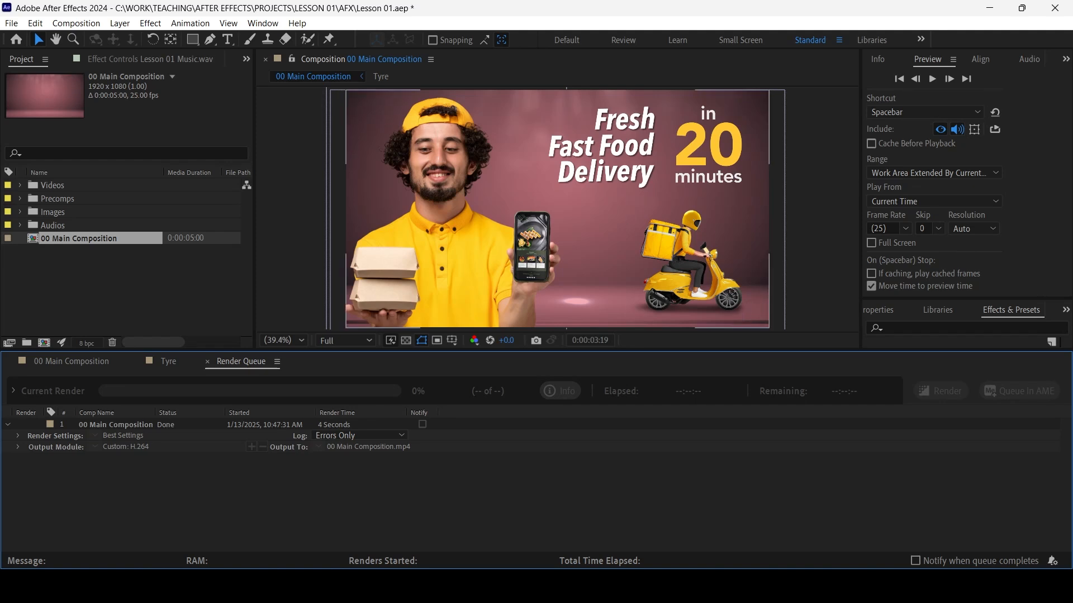
# Switch to the desktop and play the rendered 00 Main Composition video in VLC media player
pyautogui.click(126, 286)
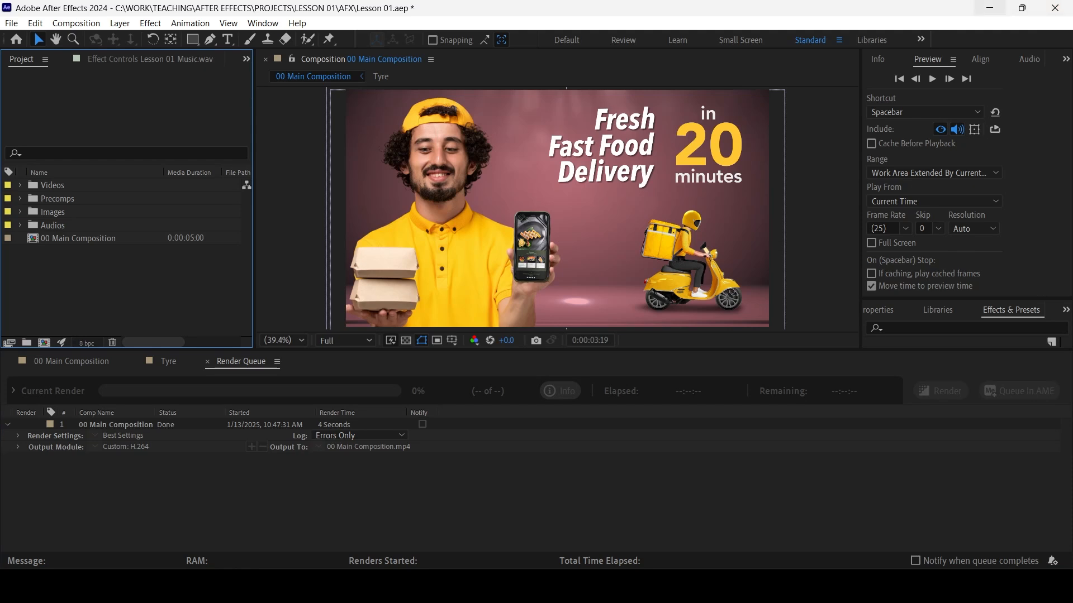
pyautogui.click(989, 8)
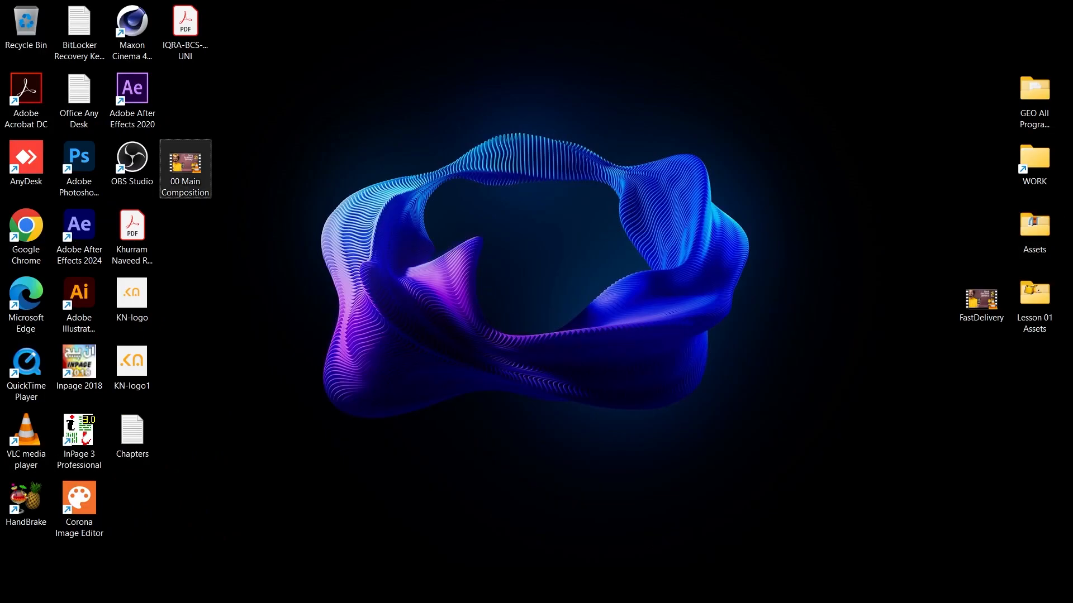
pyautogui.doubleClick(185, 167)
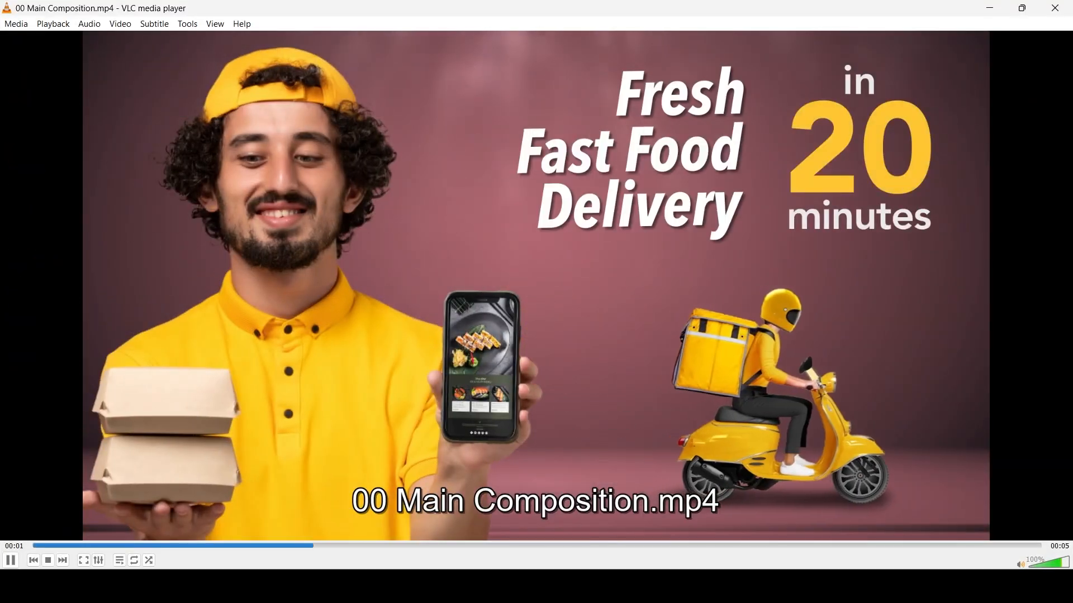